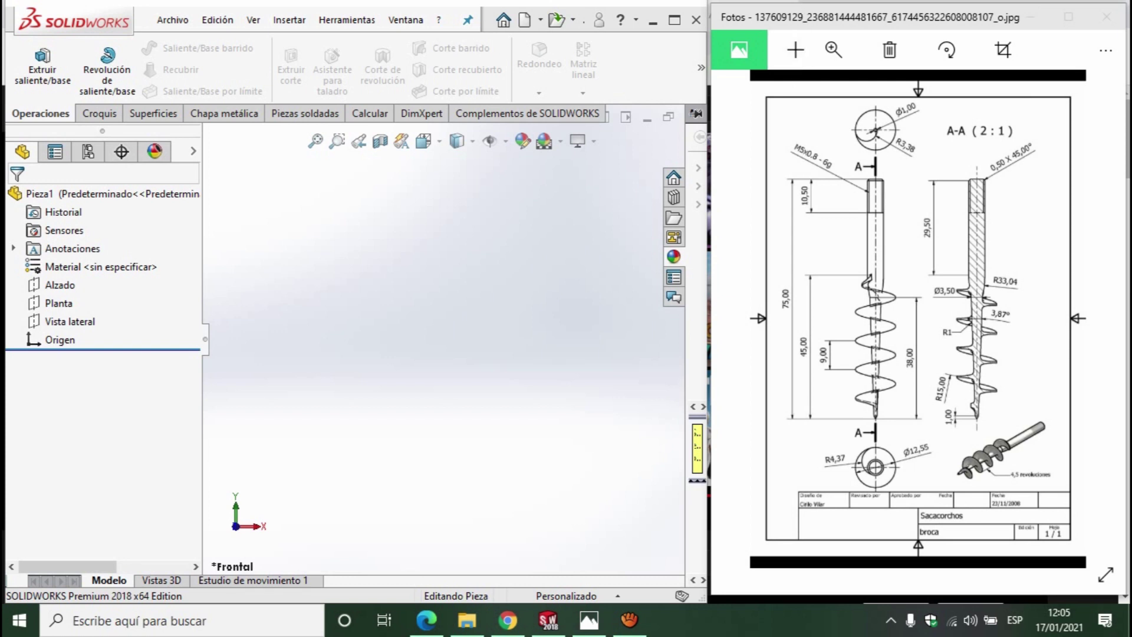
# - Zoom into the Sacacorchos drawing in Photos and pan across the title block and section A
pyautogui.click(834, 49)
pyautogui.click(834, 49)
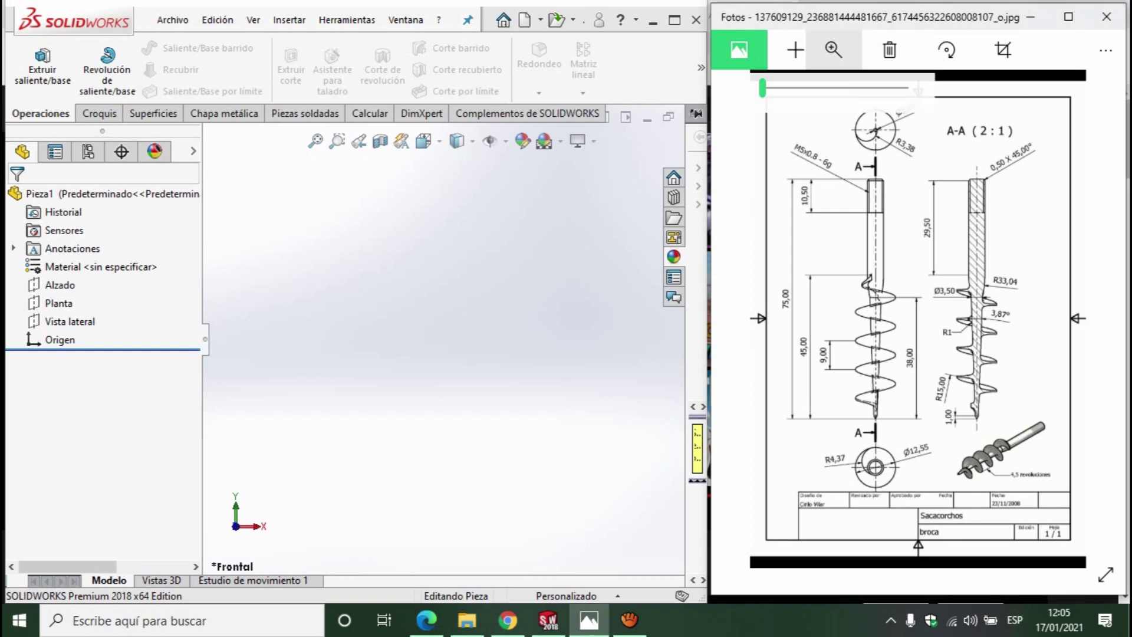
pyautogui.moveTo(766, 84); pyautogui.dragTo(796, 84)
pyautogui.moveTo(1002, 530); pyautogui.dragTo(796, 219)
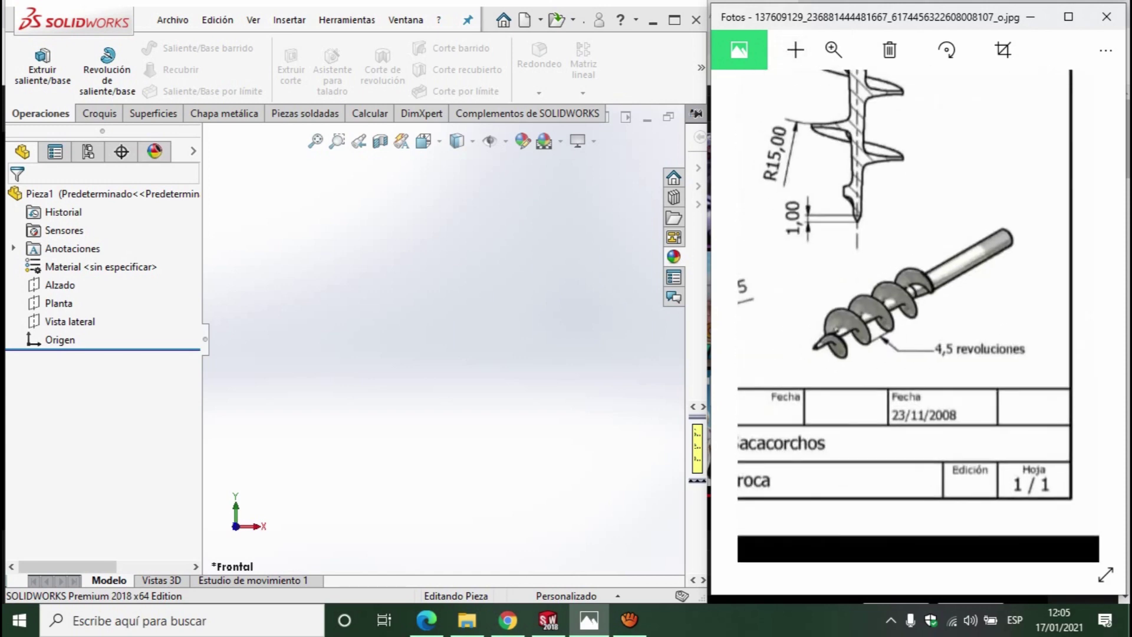
pyautogui.moveTo(766, 295); pyautogui.dragTo(1091, 298)
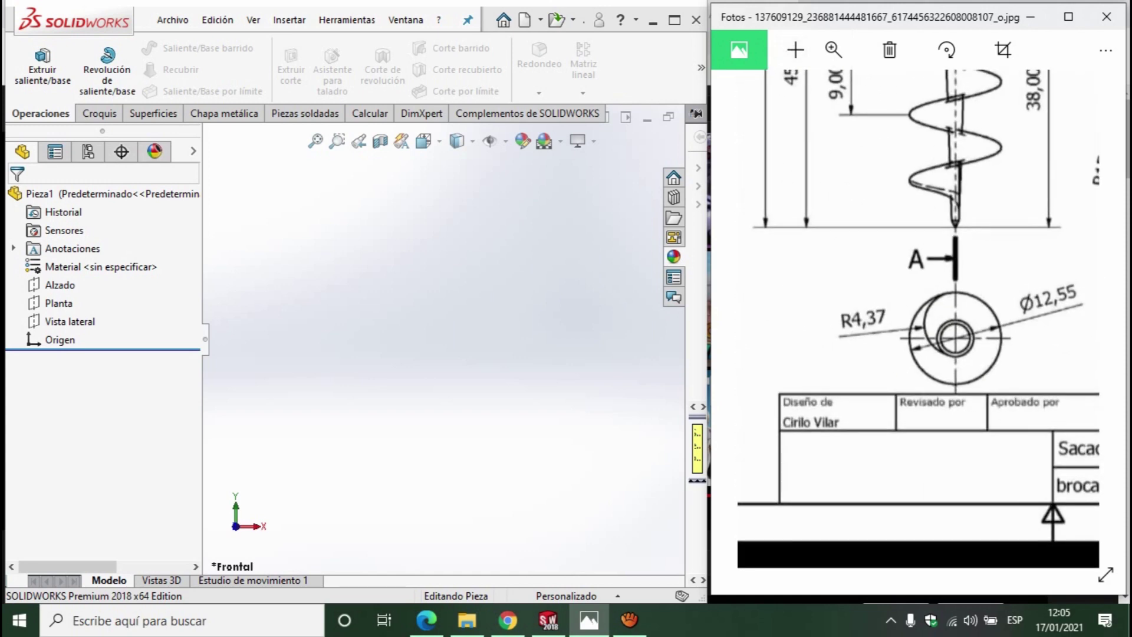
# - Pan to the upper shaft dimensions, then zoom out to show the whole shaft
pyautogui.moveTo(914, 147); pyautogui.dragTo(882, 563)
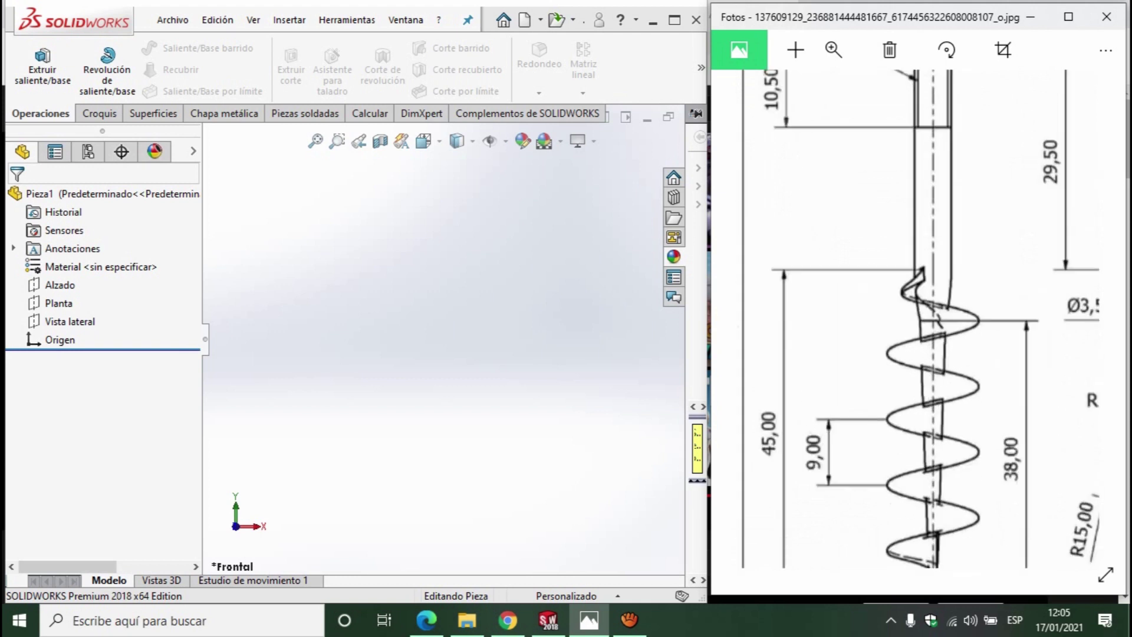
pyautogui.moveTo(885, 295); pyautogui.dragTo(878, 387)
pyautogui.click(833, 49)
pyautogui.moveTo(791, 87); pyautogui.dragTo(778, 87)
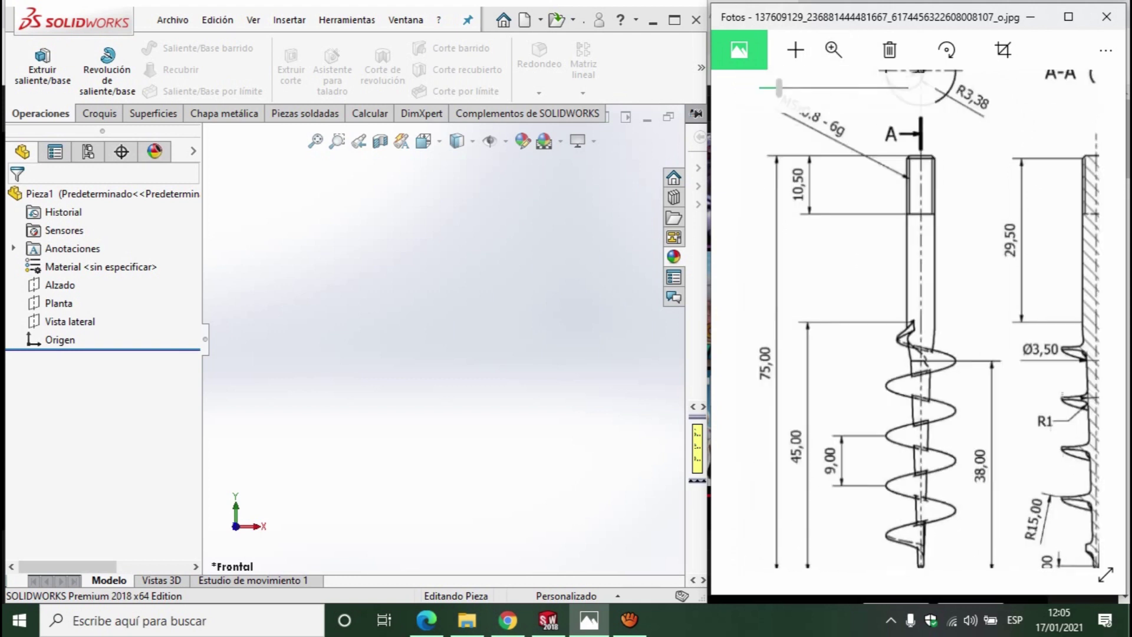
pyautogui.click(99, 113)
# - Start a sketch on the Alzado plane with a short horizontal line from the origin
pyautogui.click(44, 65)
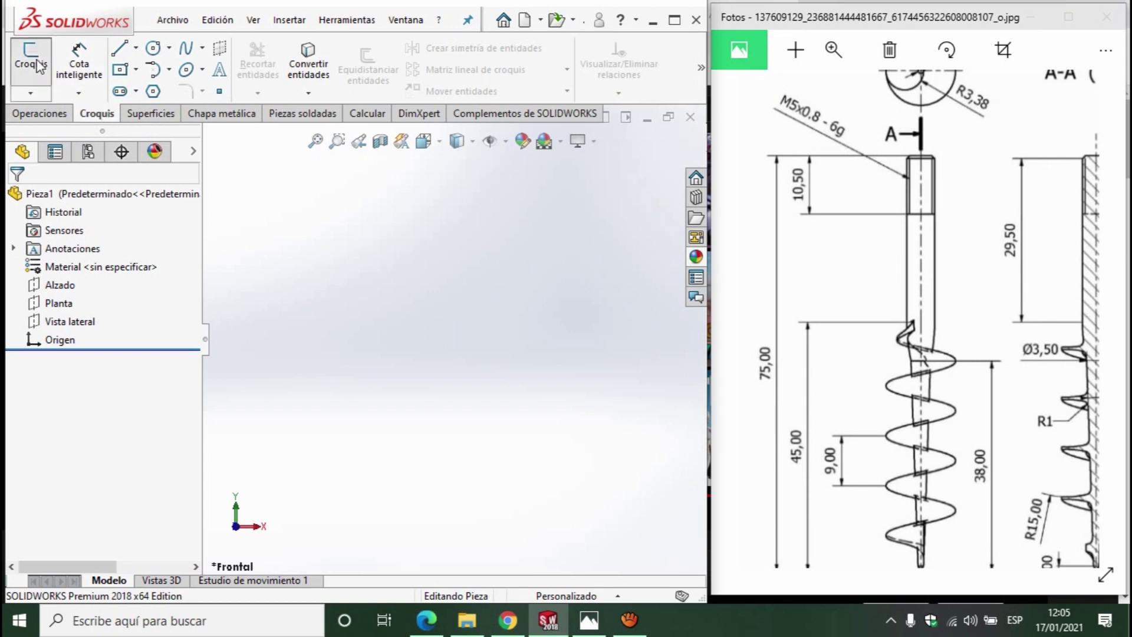
pyautogui.click(525, 332)
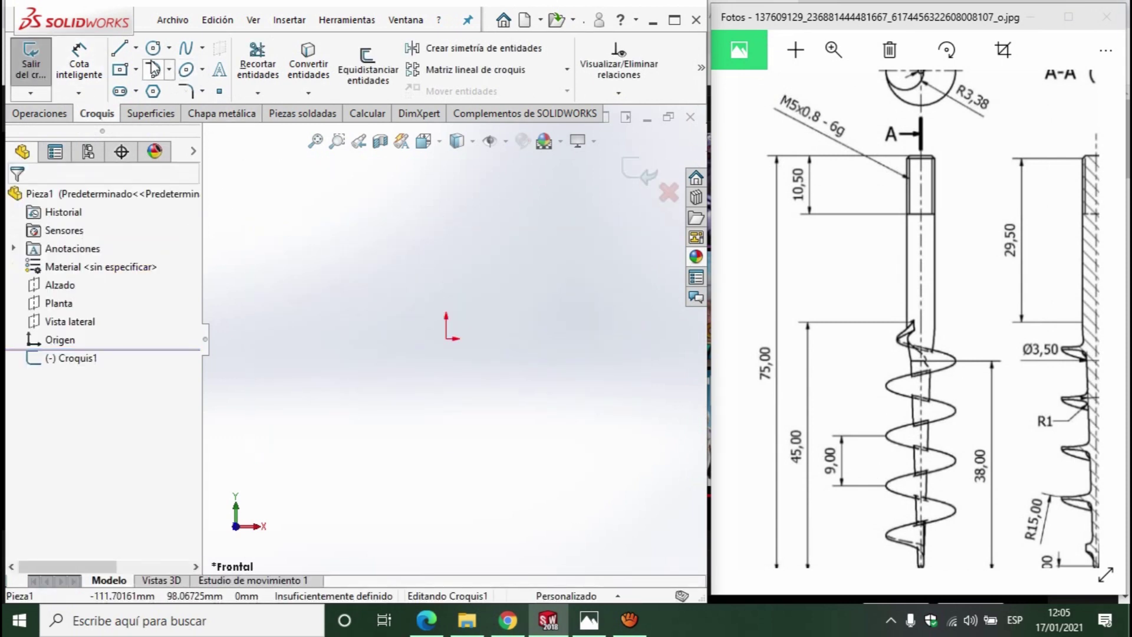
pyautogui.click(122, 49)
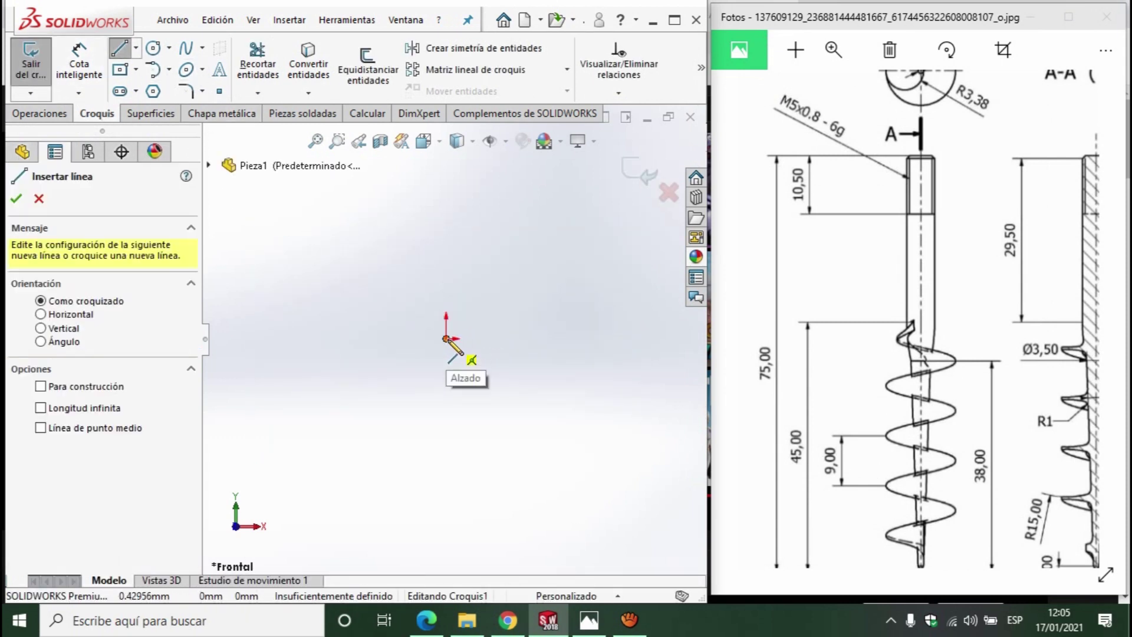
pyautogui.click(447, 339)
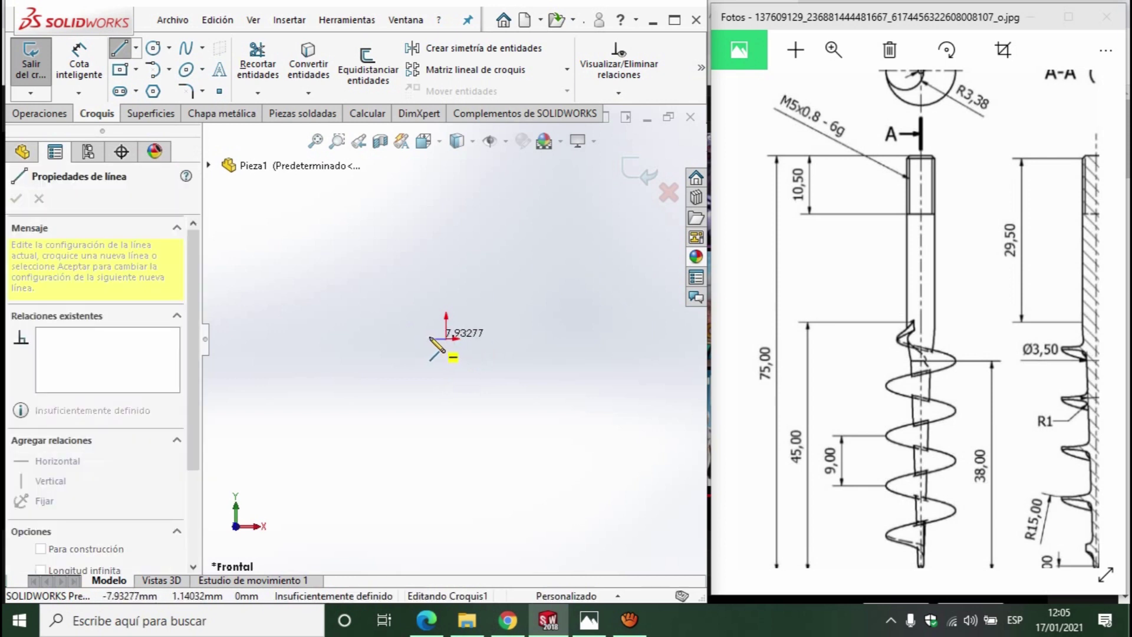
pyautogui.click(427, 339)
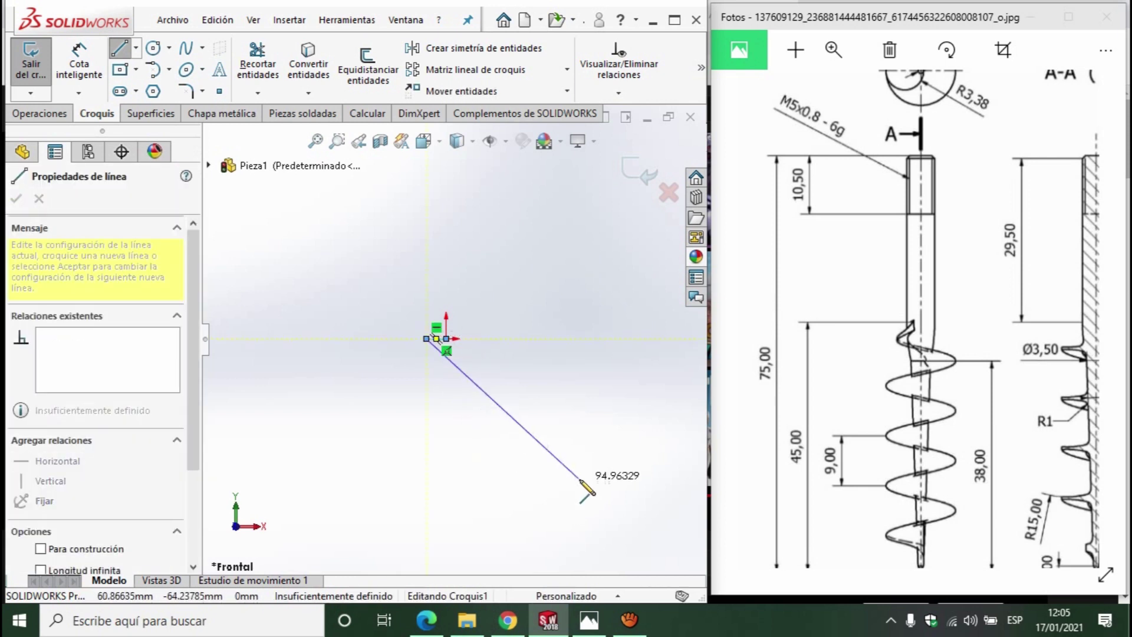
pyautogui.press('Escape')
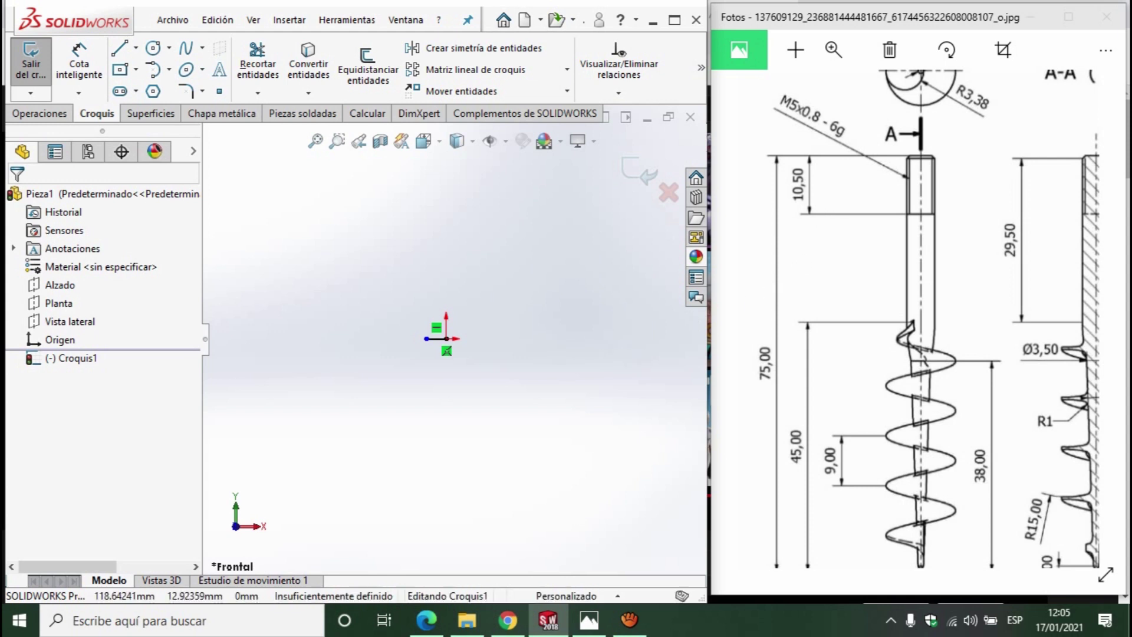
# - Dimension the horizontal line to 2.5 mm and begin a vertical line at its end
pyautogui.click(99, 66)
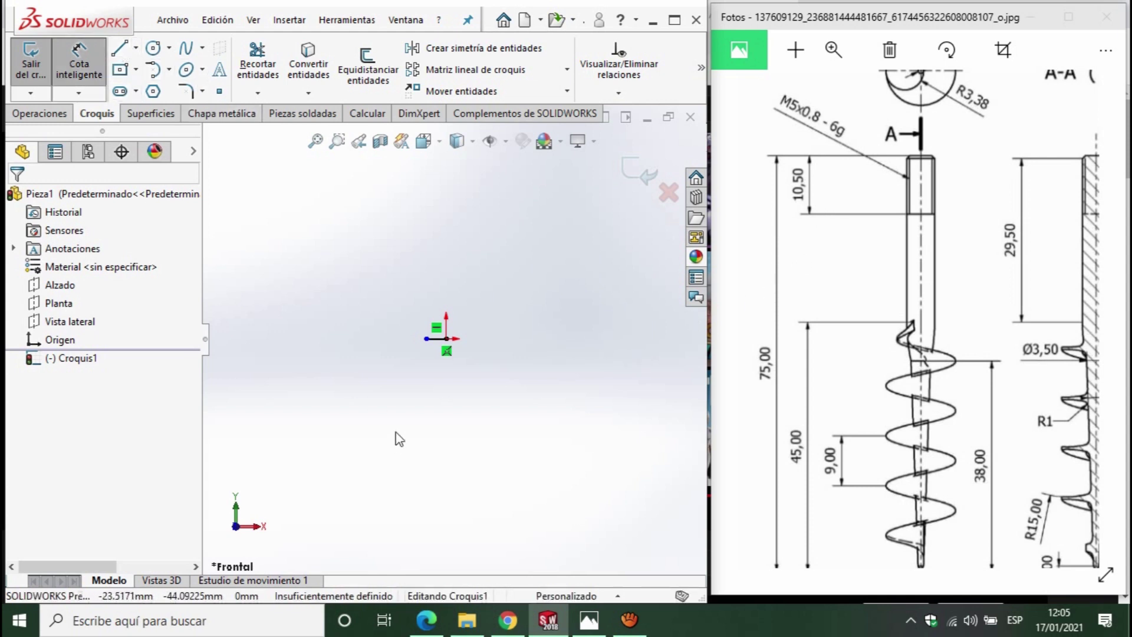
pyautogui.scroll(-3, 419, 342)
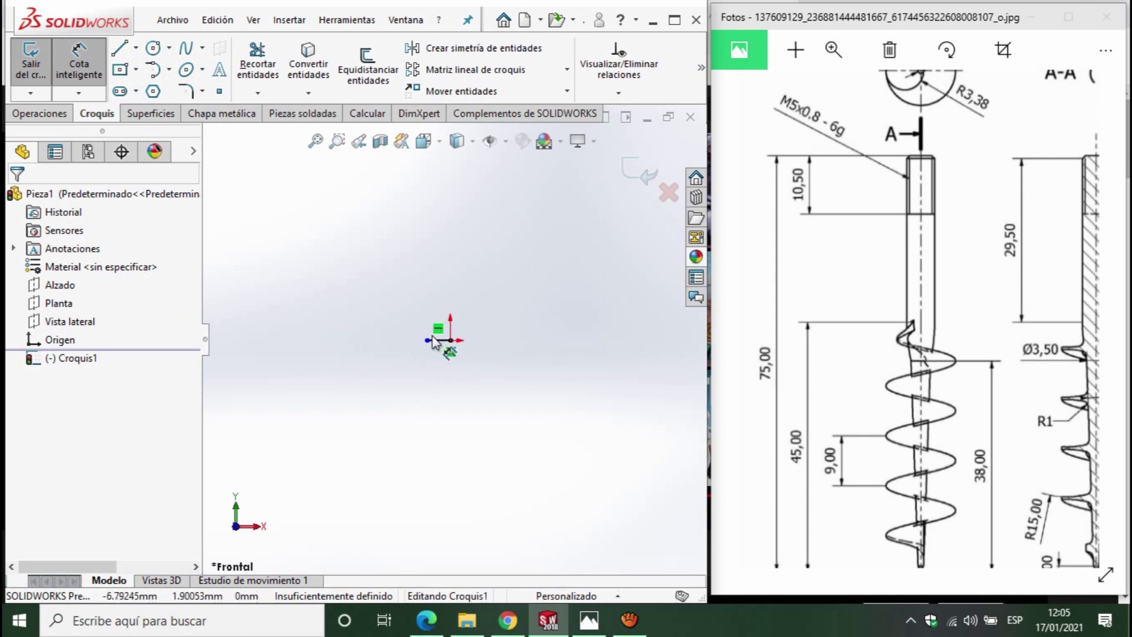
pyautogui.click(453, 344)
pyautogui.click(472, 272)
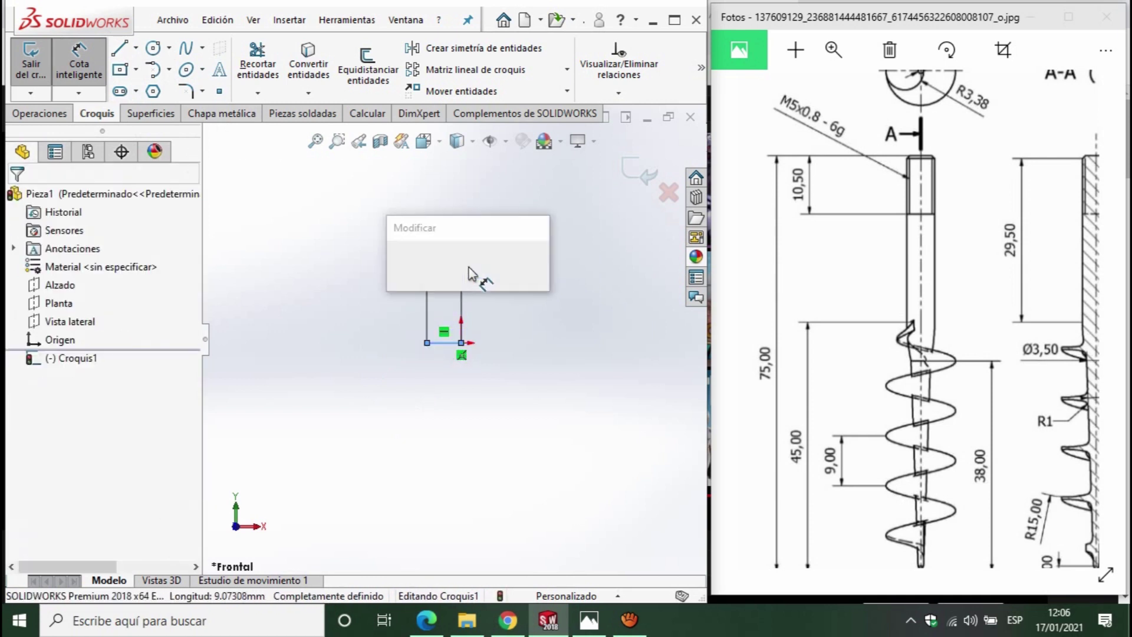
pyautogui.write('2.5')
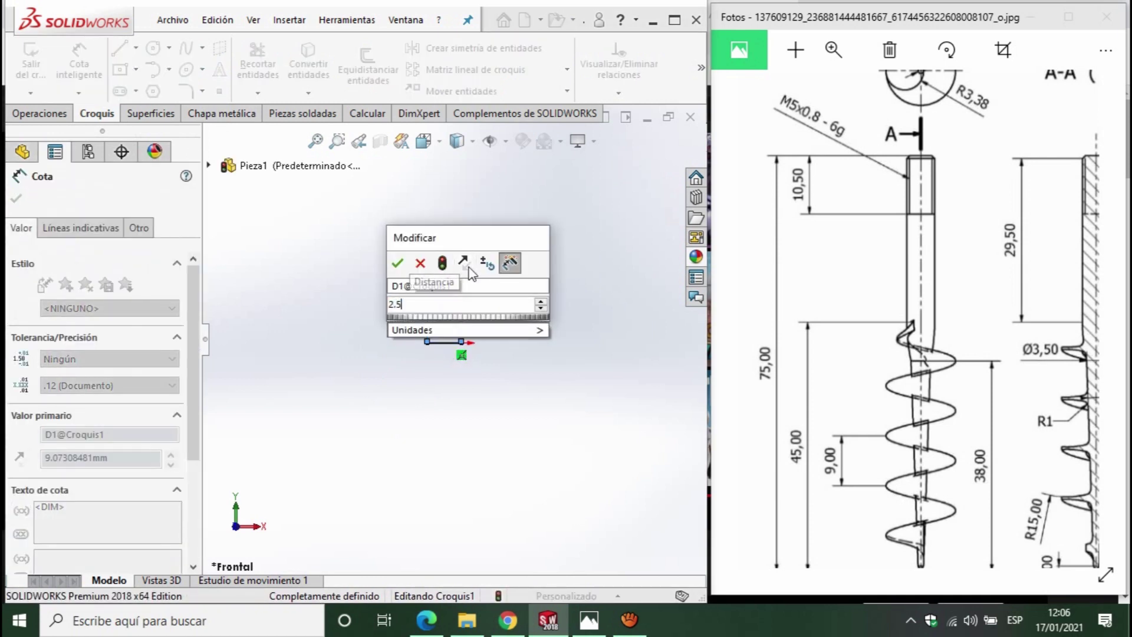
pyautogui.press('Return')
pyautogui.click(120, 48)
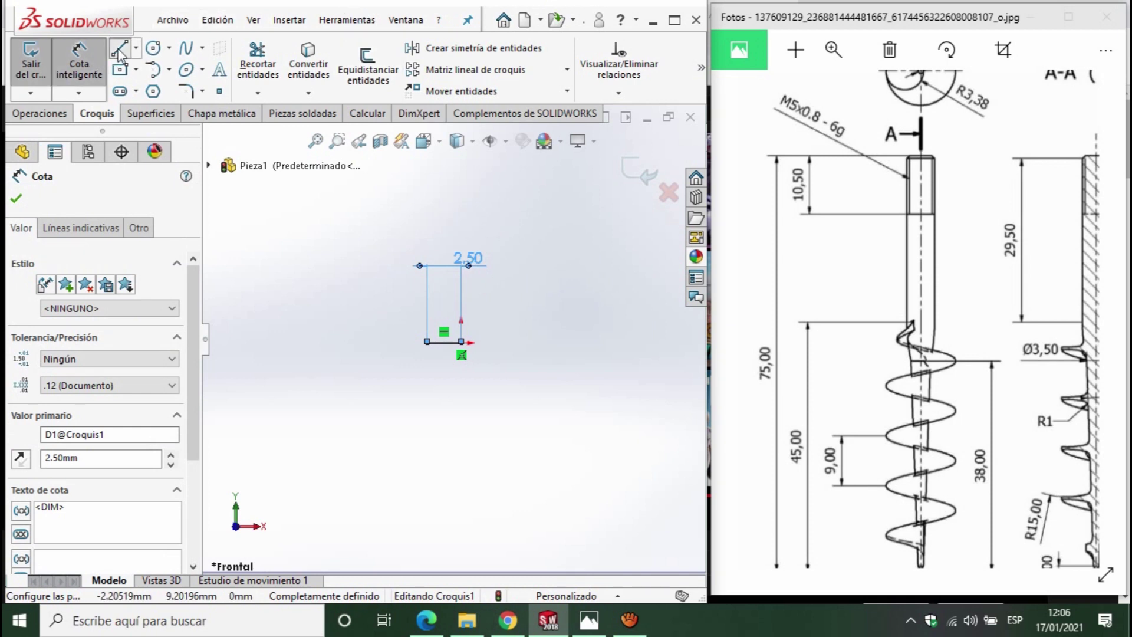
pyautogui.click(427, 343)
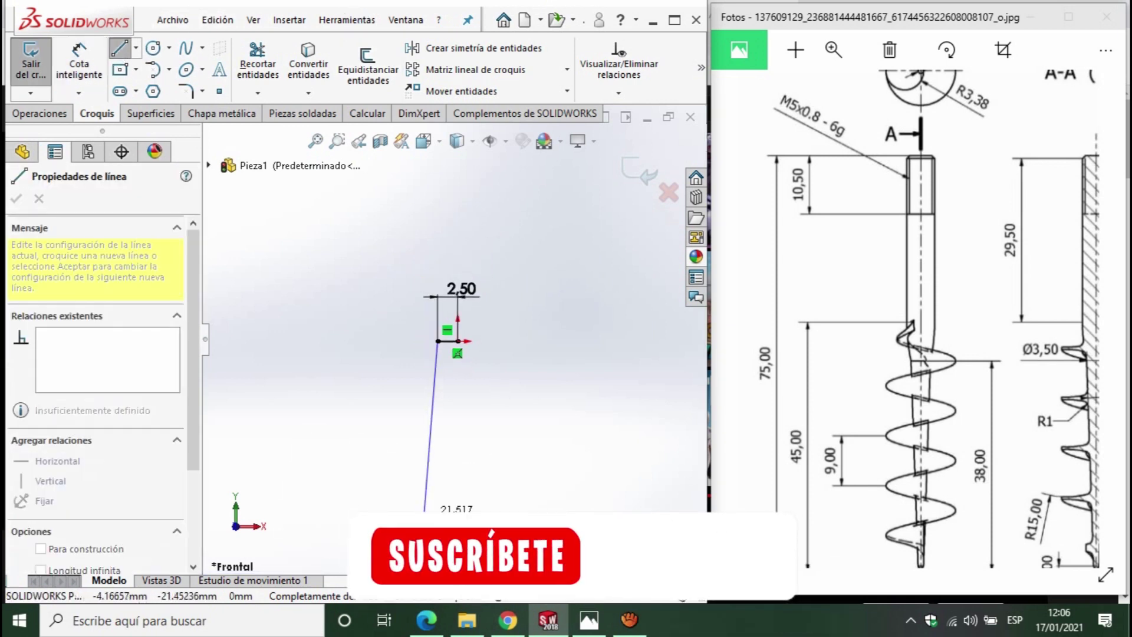
# - Finish the vertical line below the origin and draw a construction centerline down from its top
pyautogui.scroll(5, 448, 466)
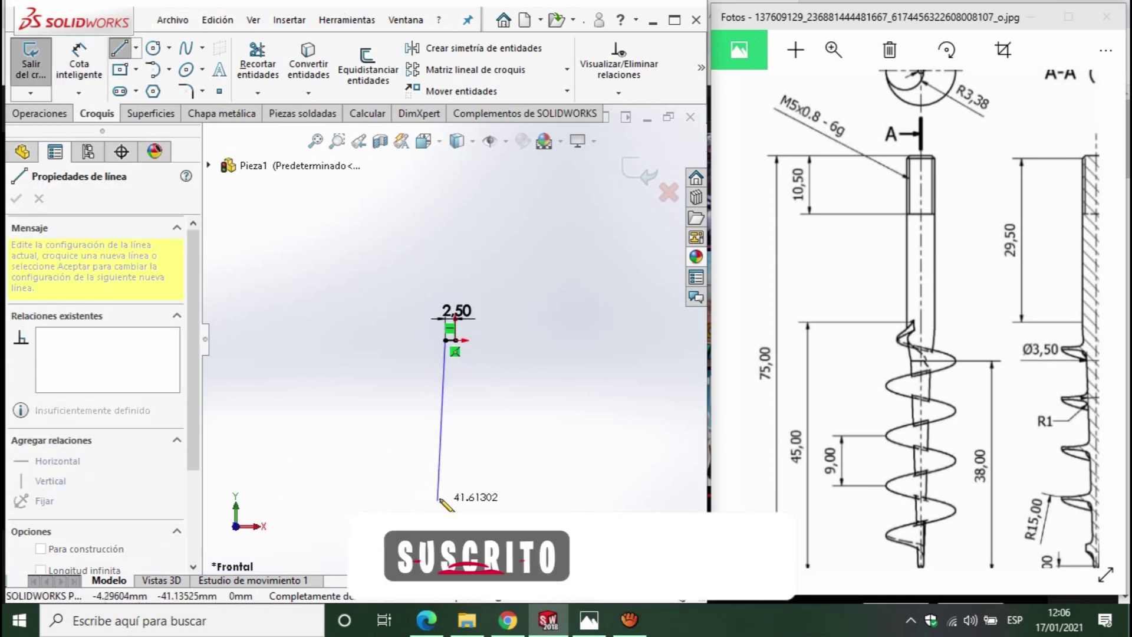
pyautogui.click(446, 452)
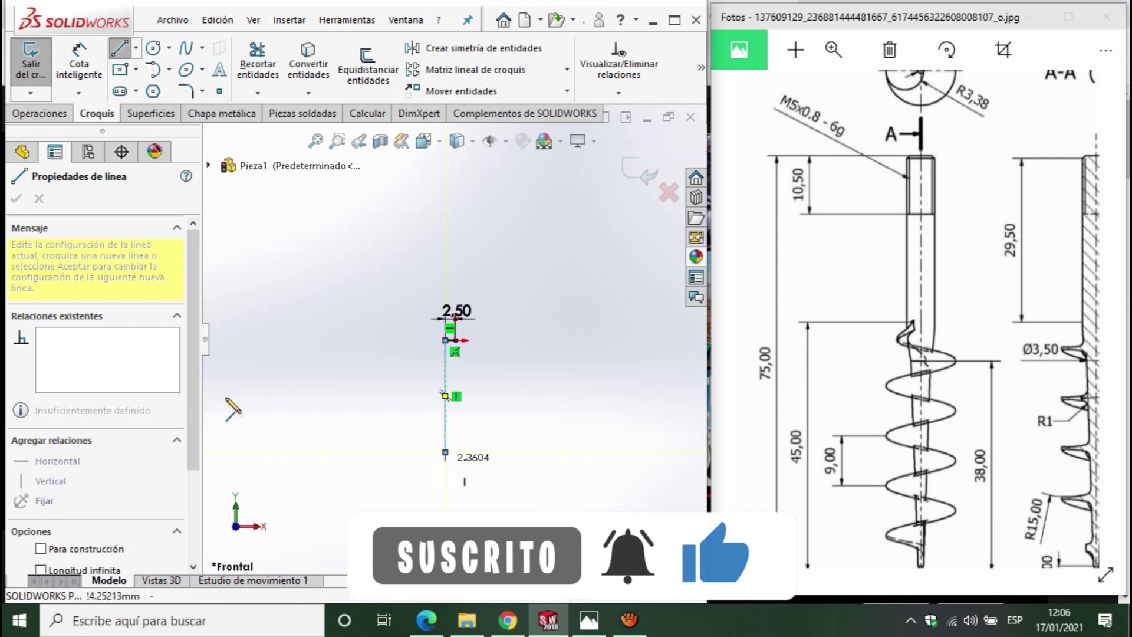
pyautogui.press('Escape')
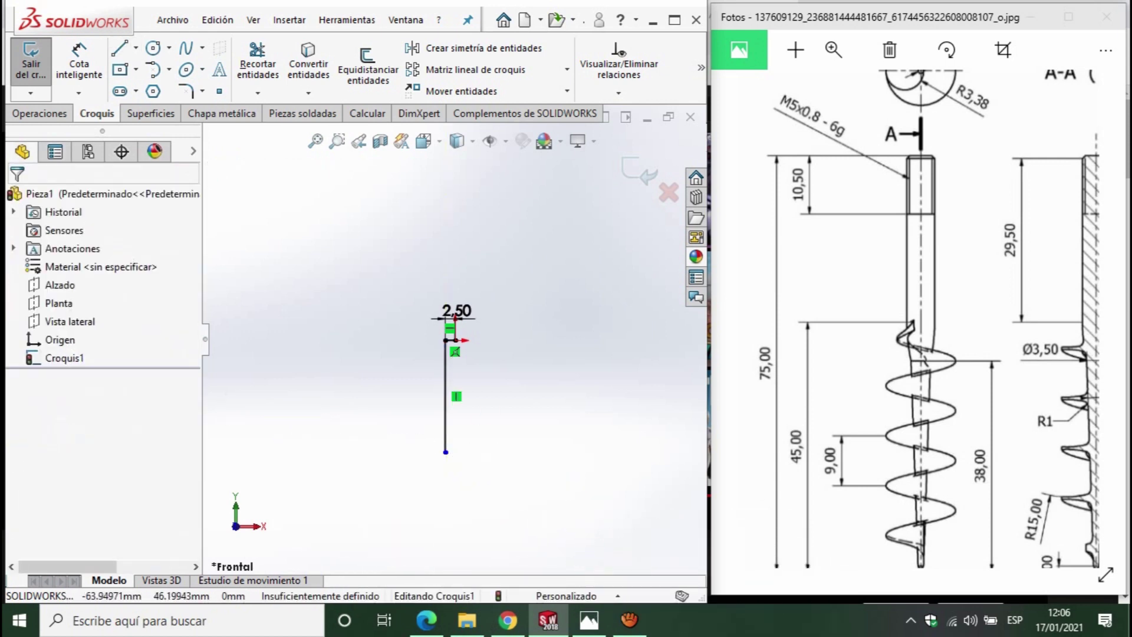
pyautogui.click(136, 47)
pyautogui.click(171, 89)
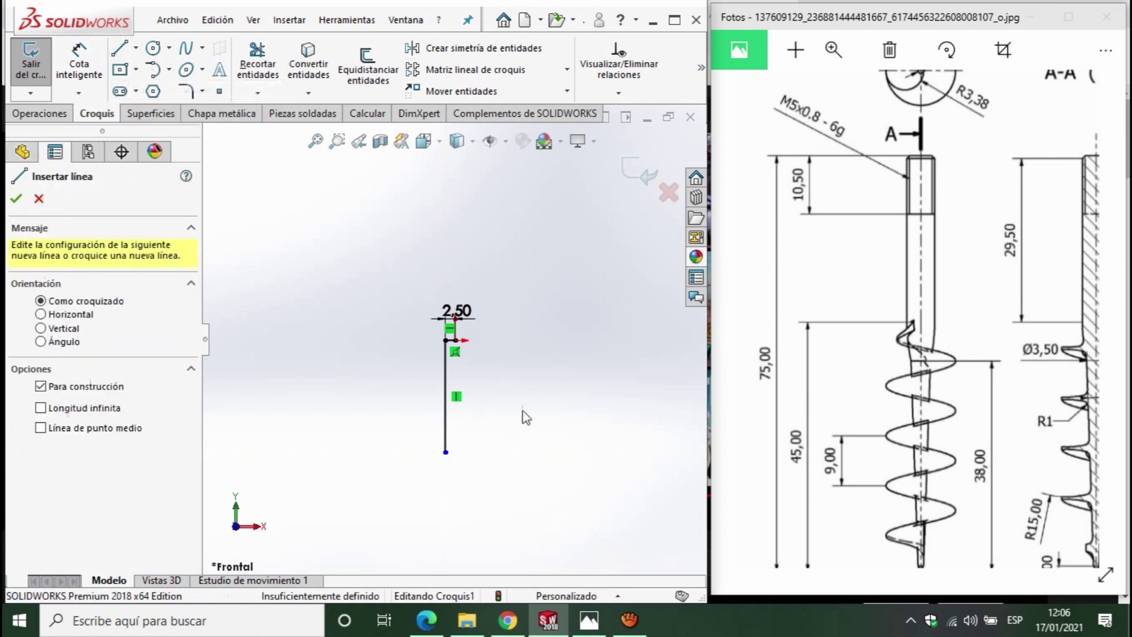
pyautogui.scroll(-2, 472, 342)
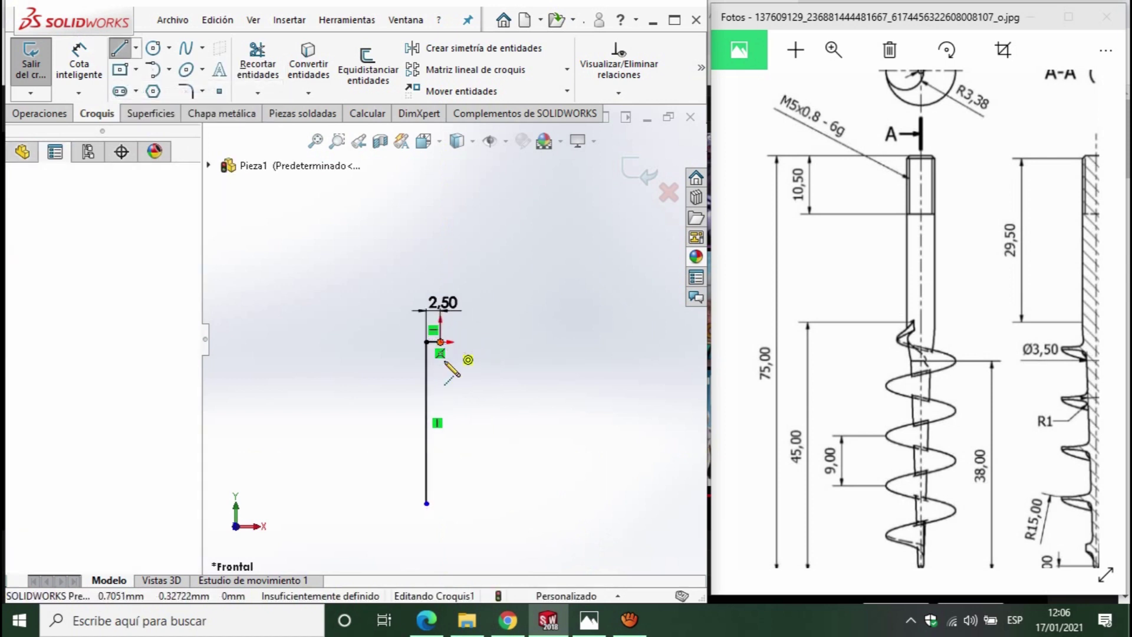
pyautogui.click(440, 342)
pyautogui.scroll(1, 442, 353)
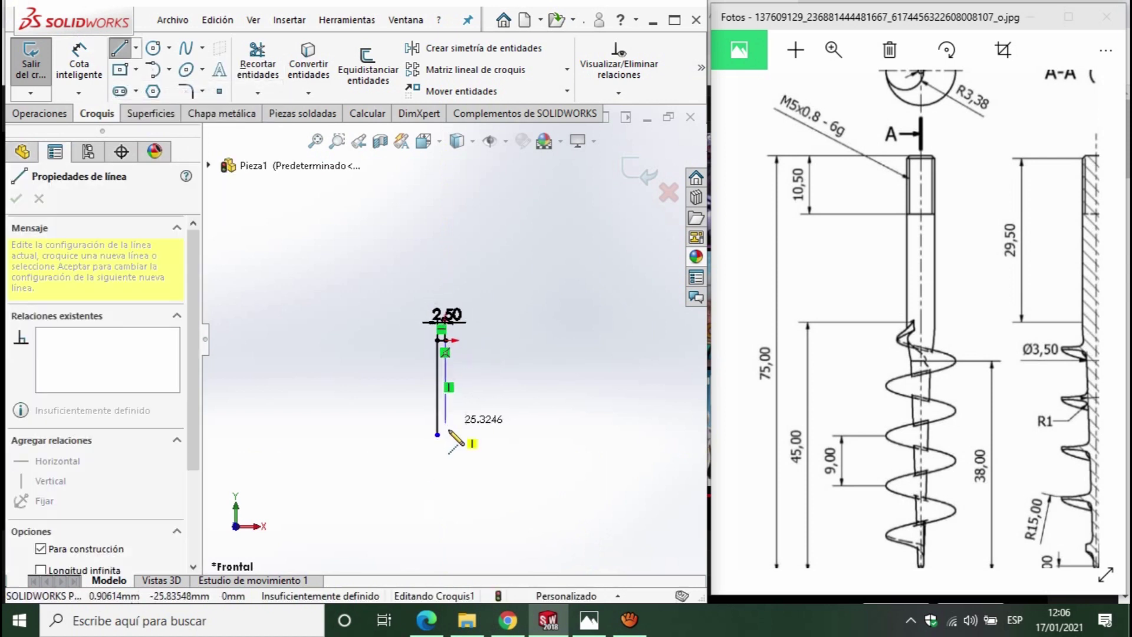
pyautogui.click(445, 556)
pyautogui.press('Escape')
# - Dimension the construction centerline to 75 mm
pyautogui.moveTo(779, 449); pyautogui.dragTo(783, 348)
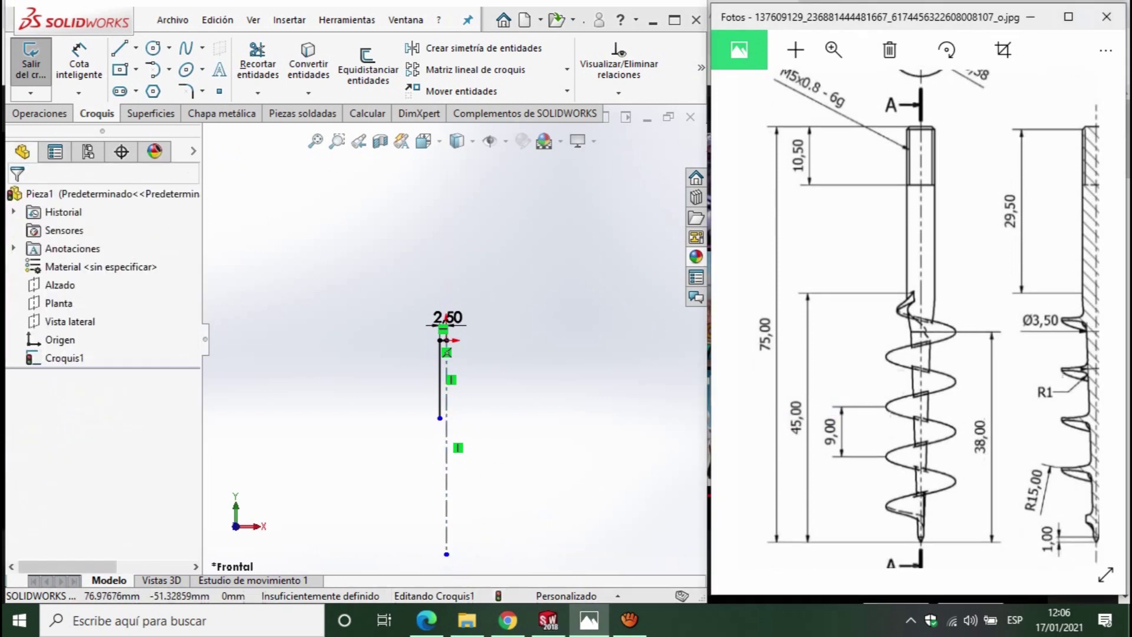
pyautogui.scroll(1, 918, 319)
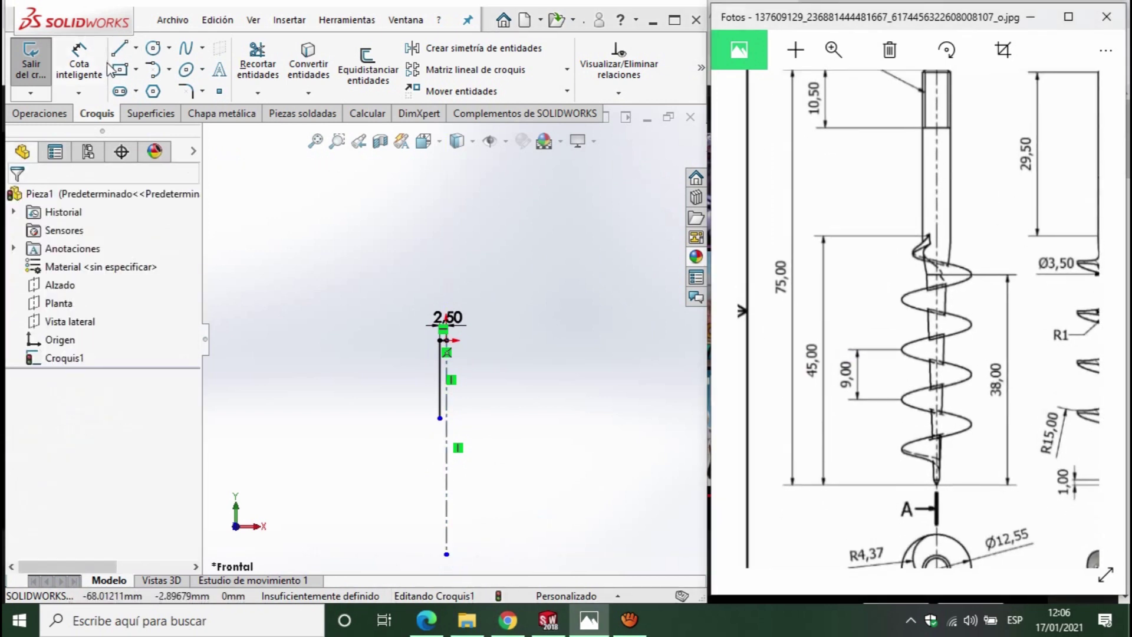
pyautogui.click(79, 63)
pyautogui.click(447, 492)
pyautogui.click(548, 484)
pyautogui.write('75')
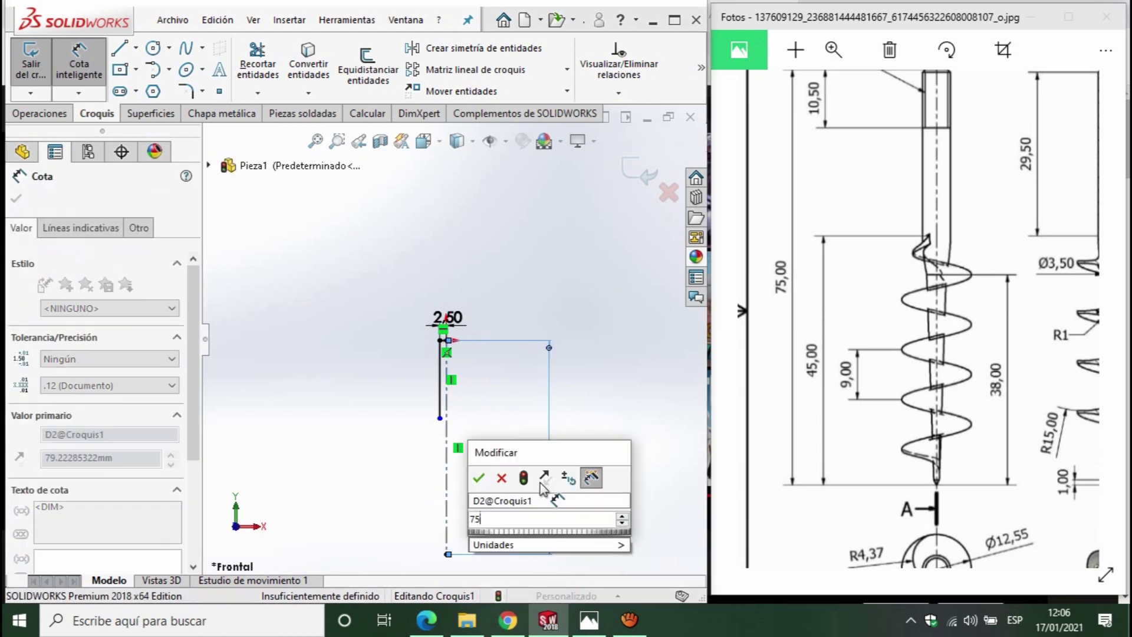
pyautogui.press('Return')
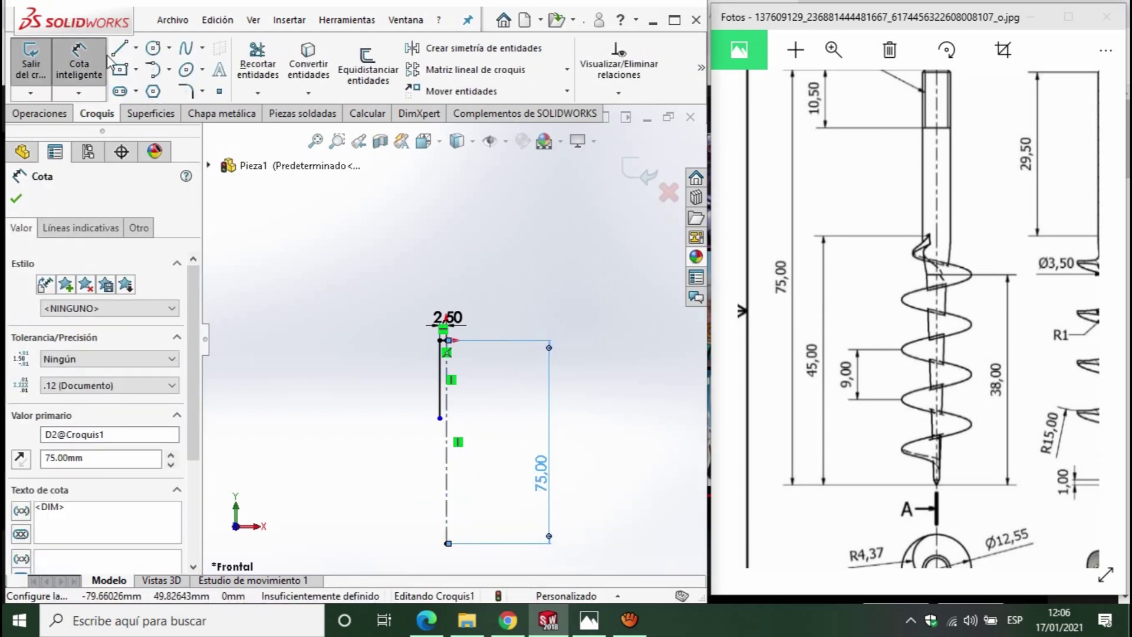
pyautogui.click(119, 56)
# - Draw the short tip lines at the centerline's bottom end
pyautogui.scroll(-3, 401, 523)
pyautogui.scroll(-3, 427, 489)
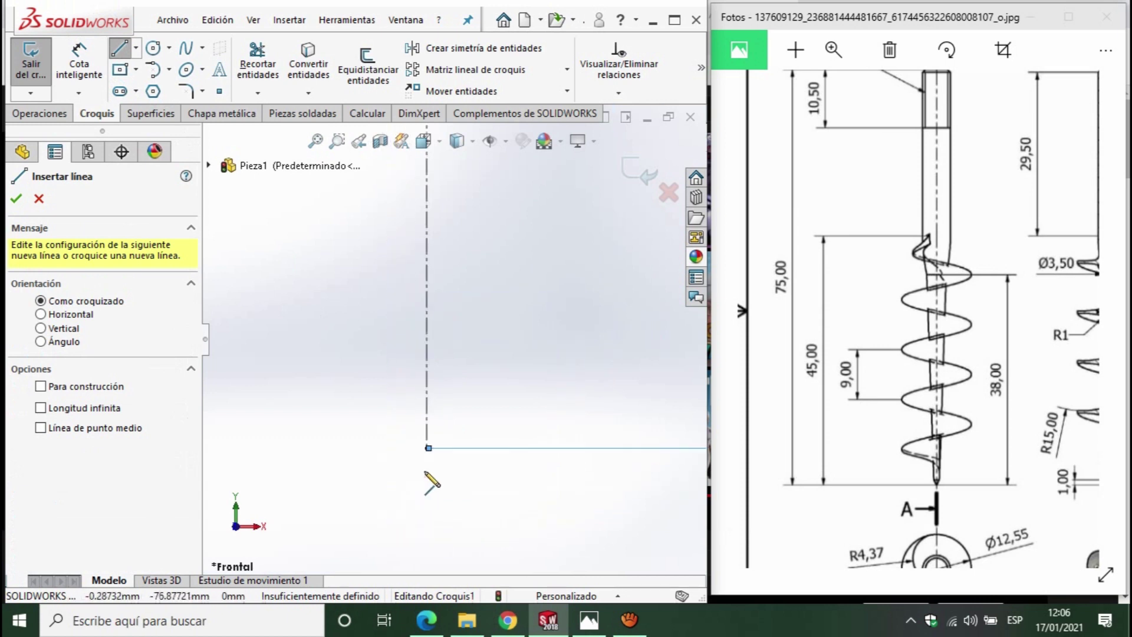
pyautogui.click(428, 448)
pyautogui.click(411, 424)
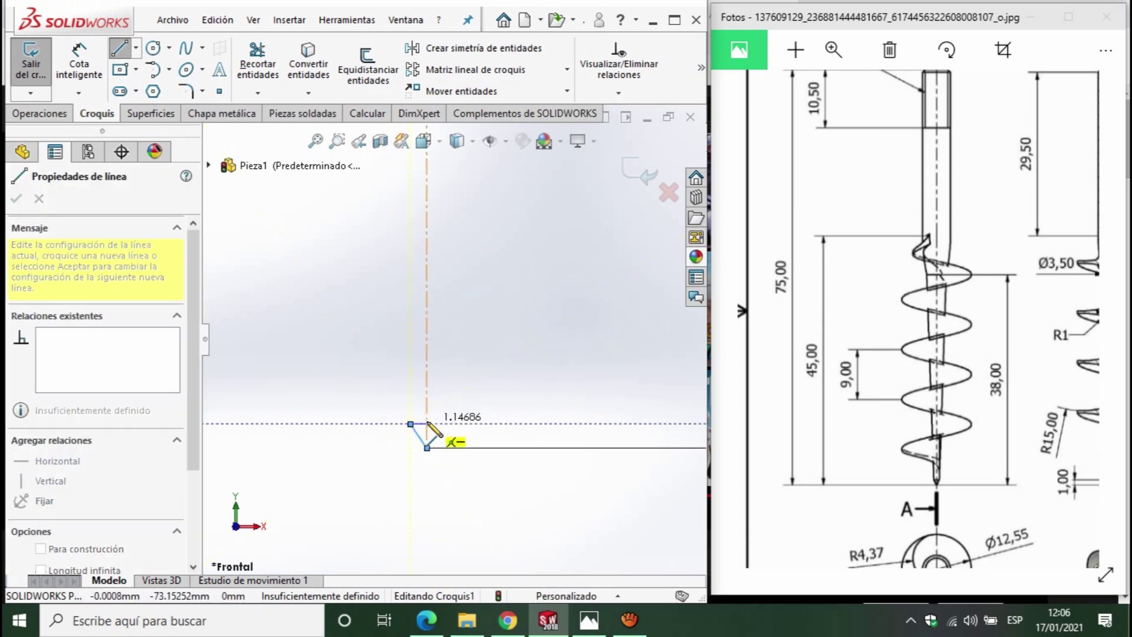
pyautogui.click(427, 424)
pyautogui.press('Escape')
pyautogui.moveTo(1076, 460)
pyautogui.mouseDown()
pyautogui.moveTo(970, 463)
pyautogui.moveTo(872, 433)
pyautogui.mouseUp()
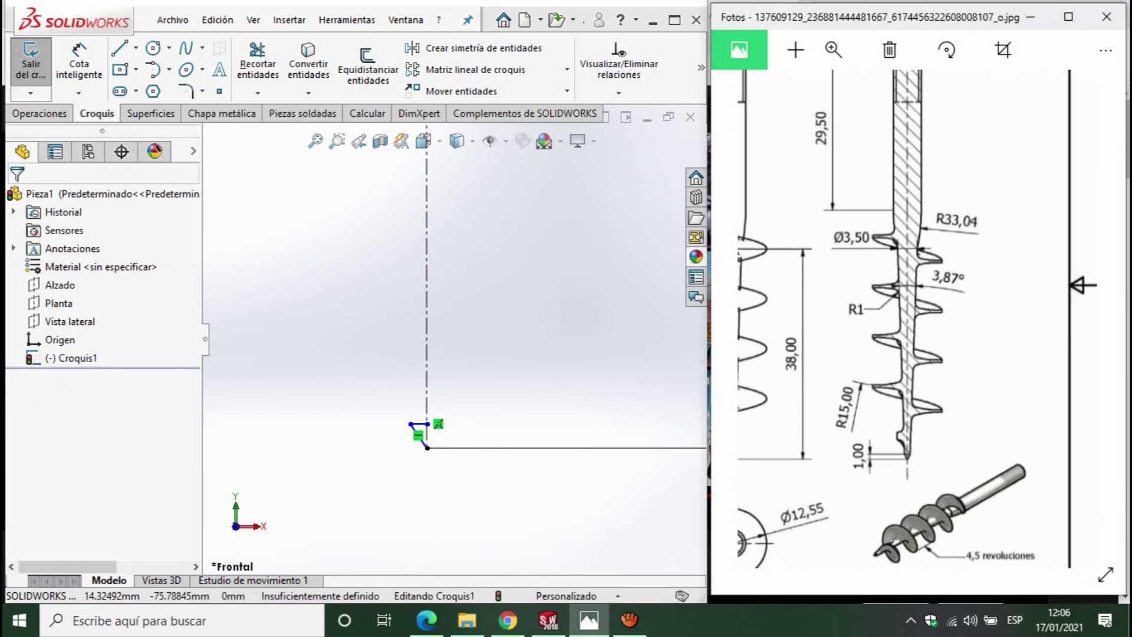
# - Dimension the tip with a 1 mm step height and a 0.5 mm tip width
pyautogui.click(79, 65)
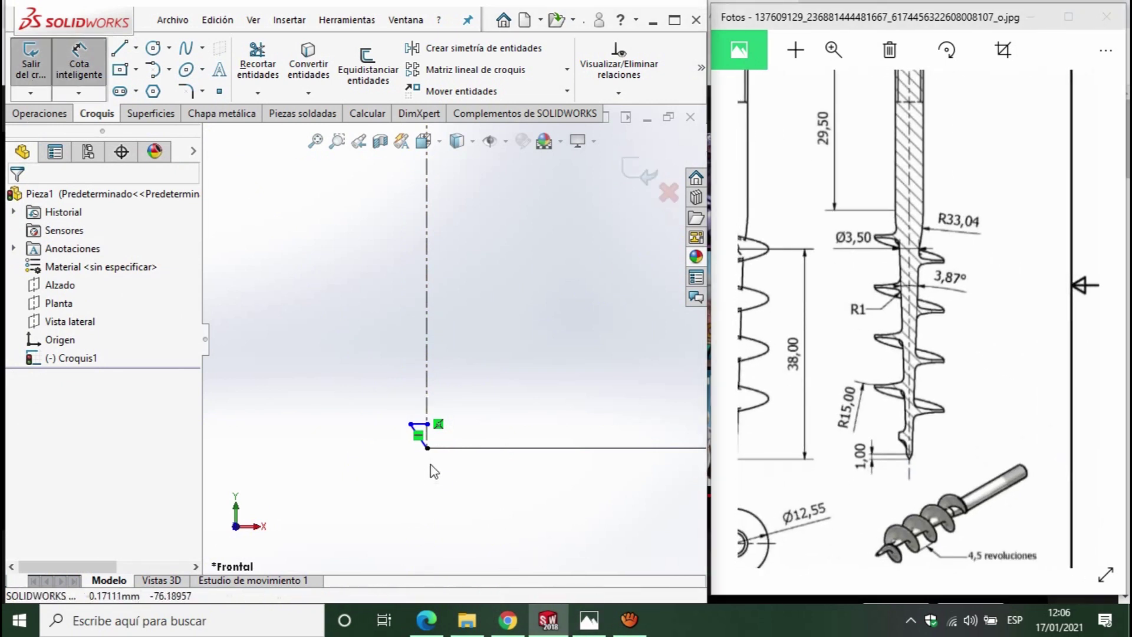
pyautogui.click(428, 449)
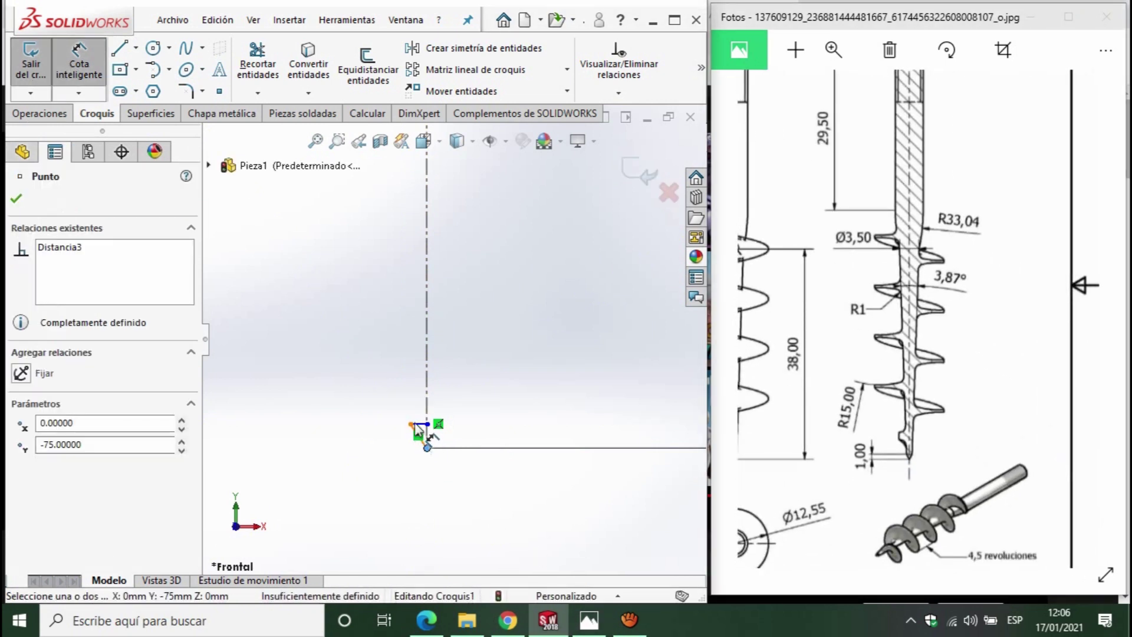
pyautogui.click(413, 424)
pyautogui.click(386, 448)
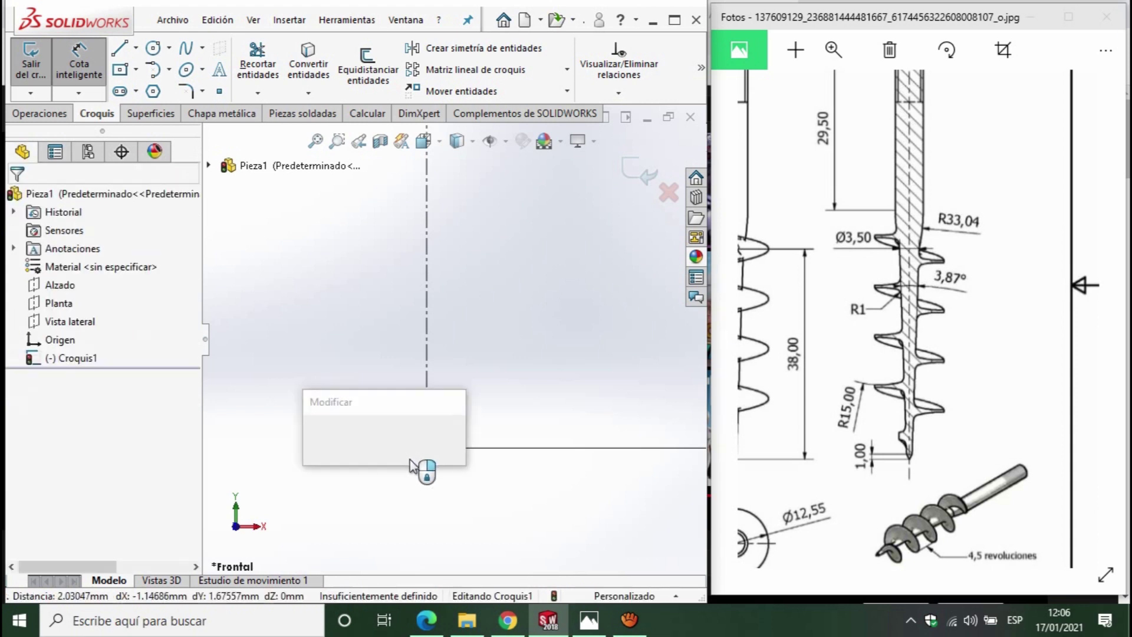
pyautogui.write('1')
pyautogui.press('Return')
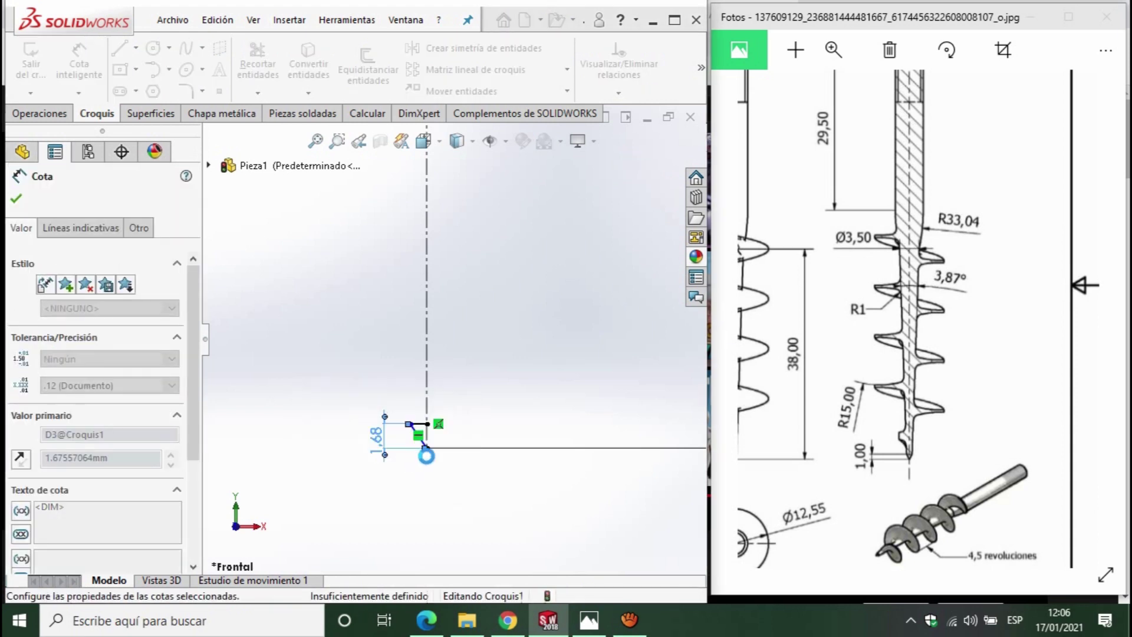
pyautogui.click(420, 433)
pyautogui.click(414, 388)
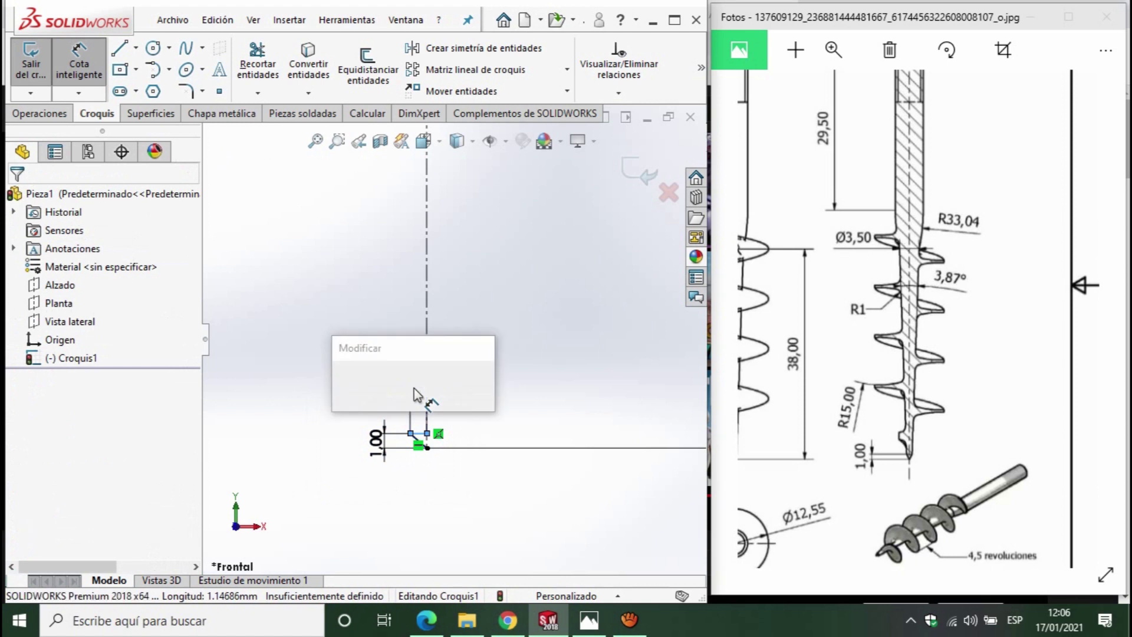
pyautogui.write('0.5')
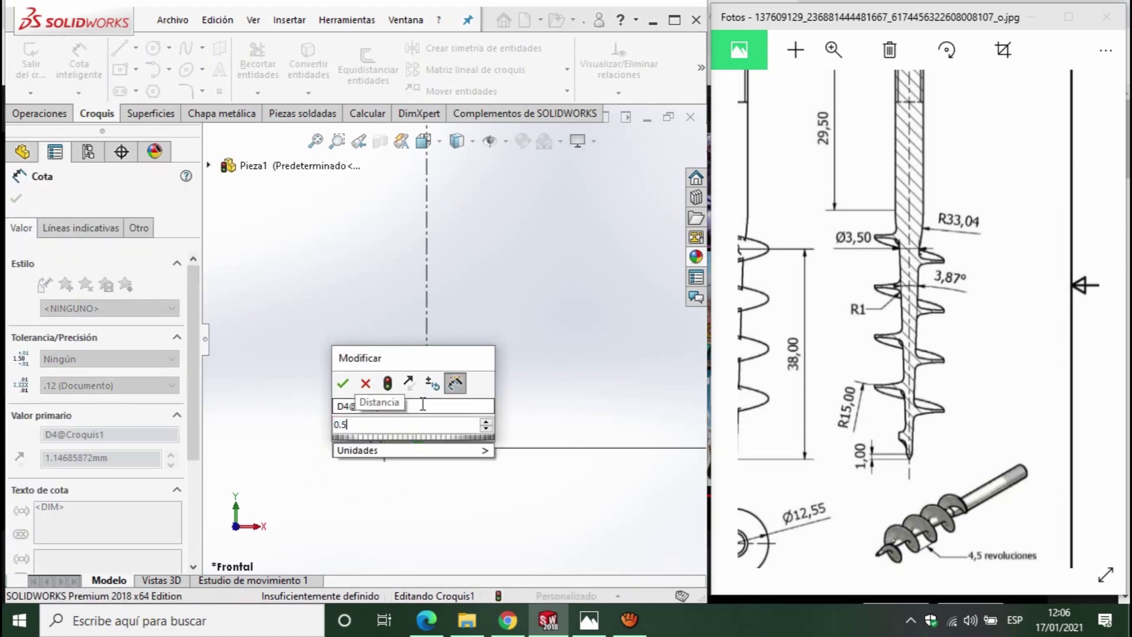
pyautogui.press('Return')
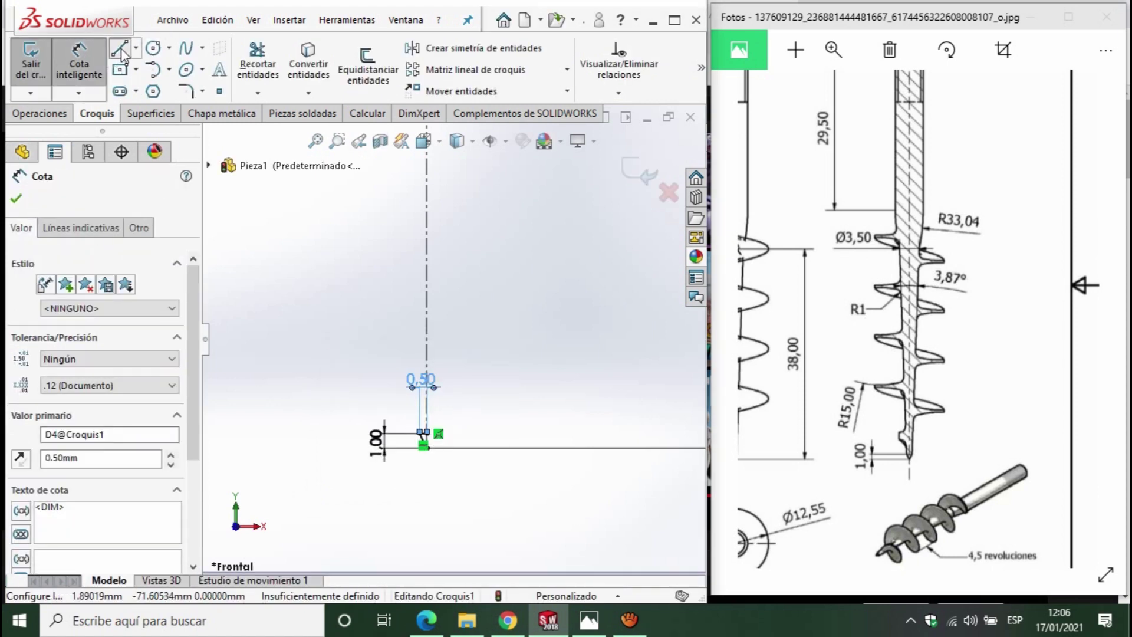
pyautogui.click(122, 55)
pyautogui.scroll(-4, 423, 448)
# - Draw the tapered side line up the shaft from the tip corner
pyautogui.scroll(-4, 424, 448)
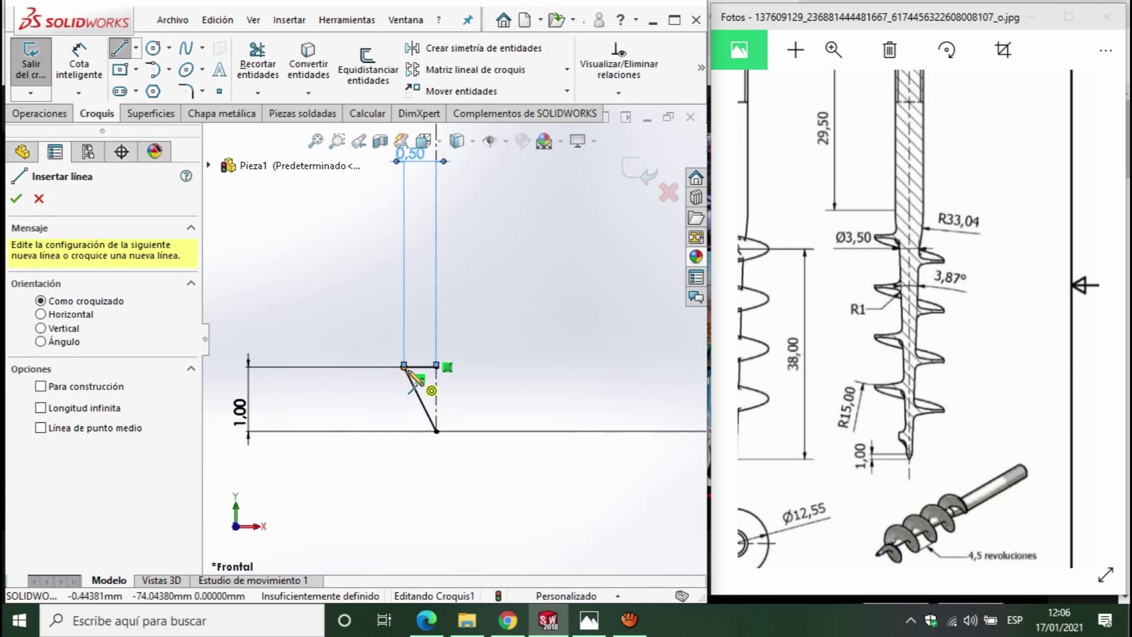
pyautogui.click(436, 431)
pyautogui.scroll(5, 442, 413)
pyautogui.scroll(3, 445, 366)
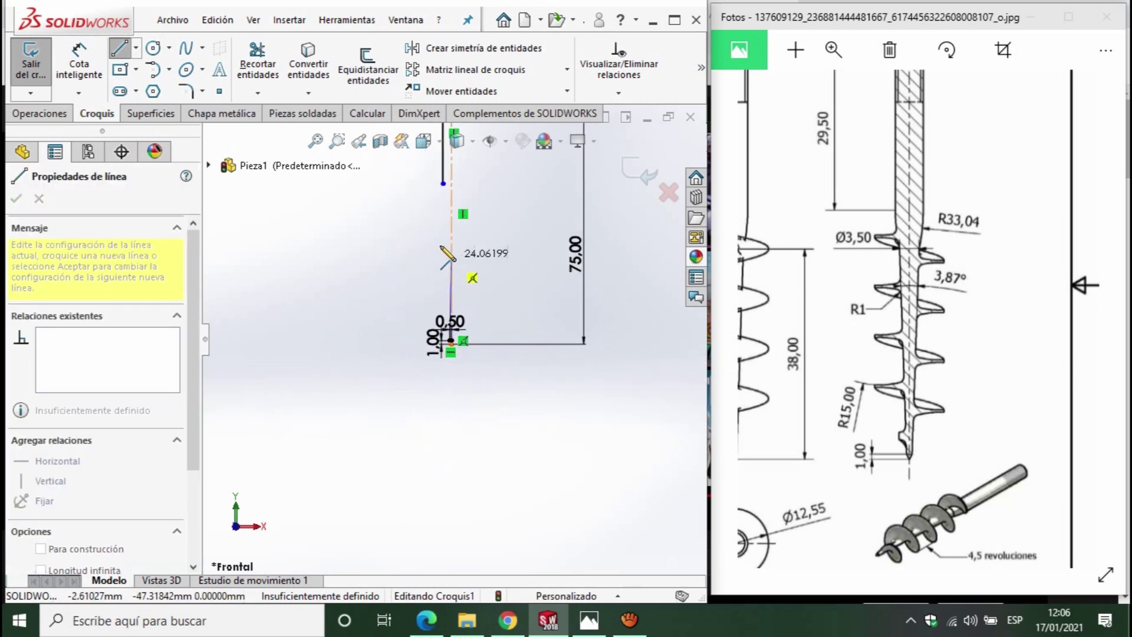
pyautogui.click(435, 211)
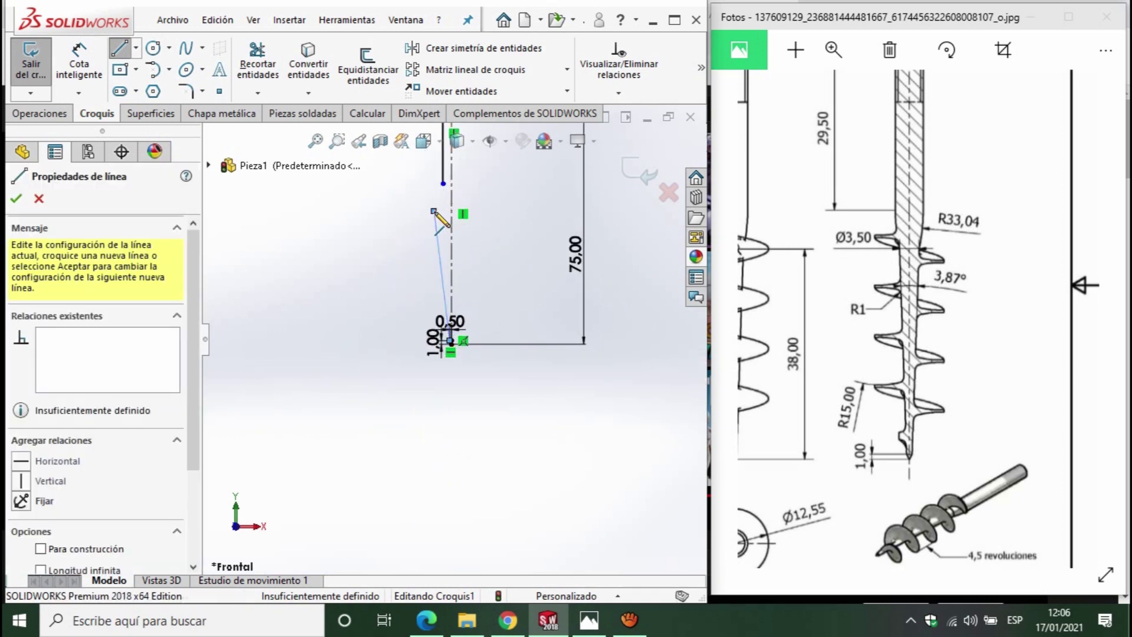
pyautogui.press('Escape')
pyautogui.press('Escape')
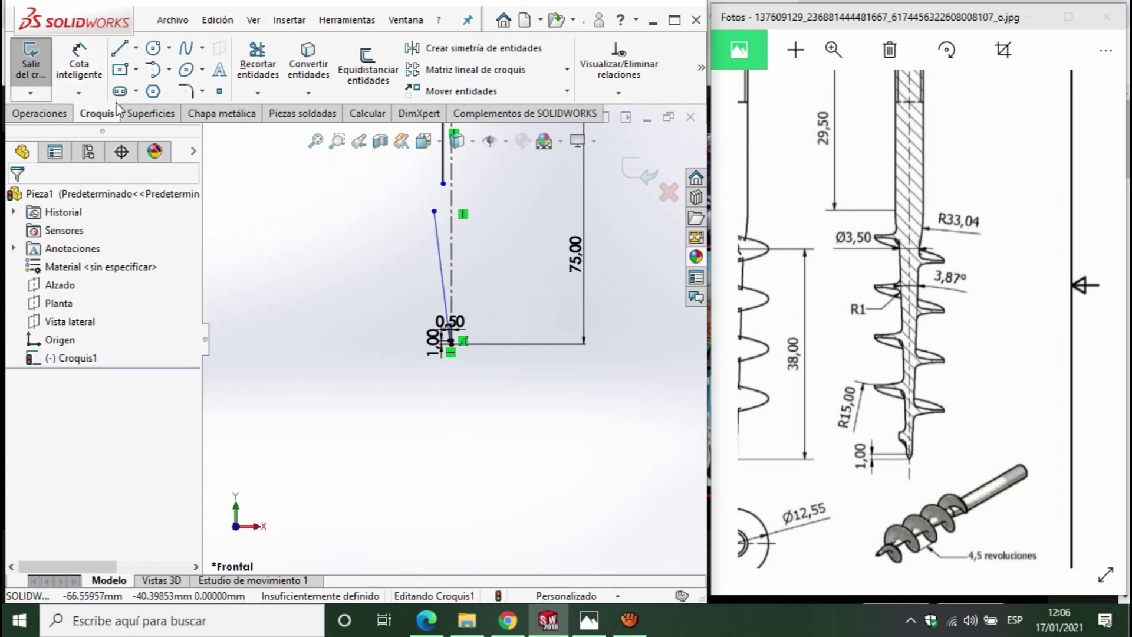
# - Dimension the taper angle to the centreline as 3.87/2 (1.94°)
pyautogui.click(79, 59)
pyautogui.scroll(-5, 413, 268)
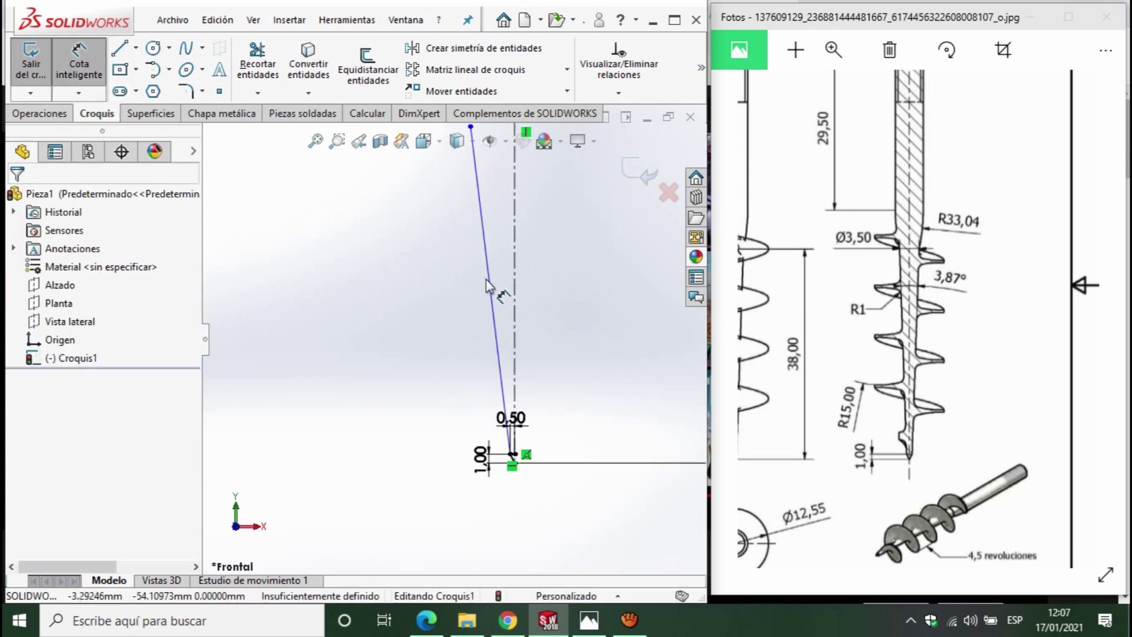
pyautogui.click(495, 283)
pyautogui.click(514, 277)
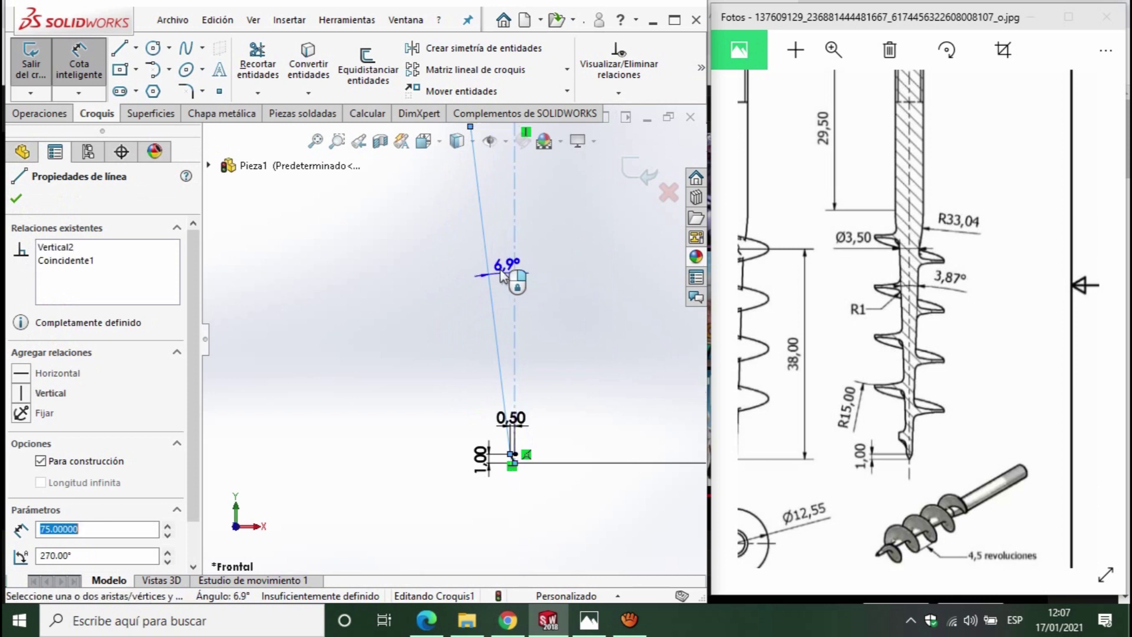
pyautogui.click(498, 272)
pyautogui.write('3.')
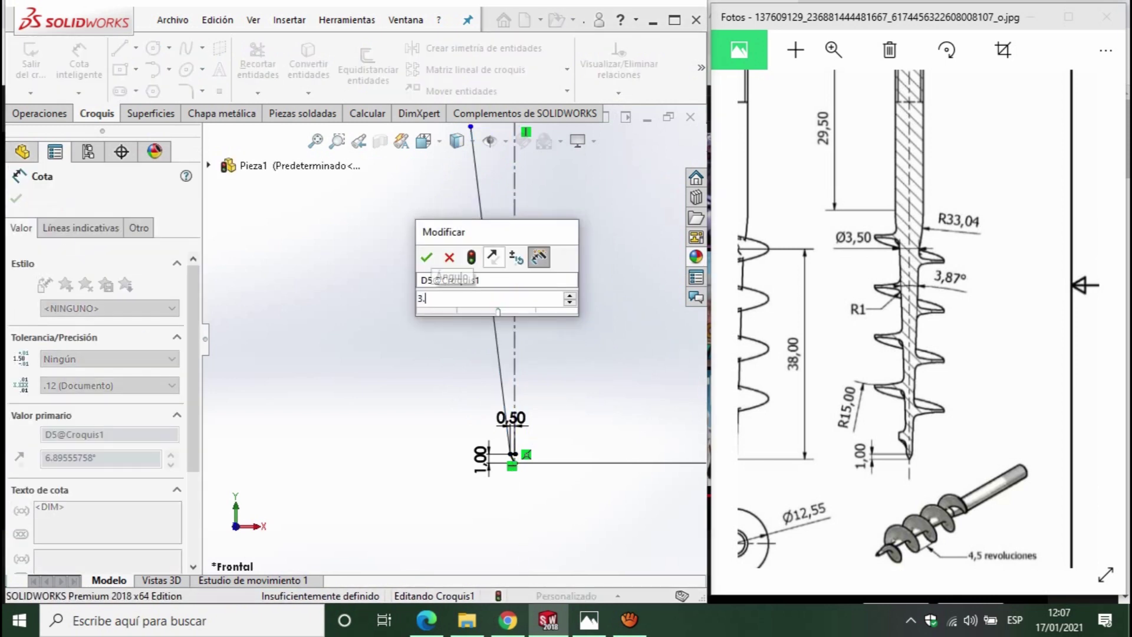
pyautogui.write('87/2')
pyautogui.press('Return')
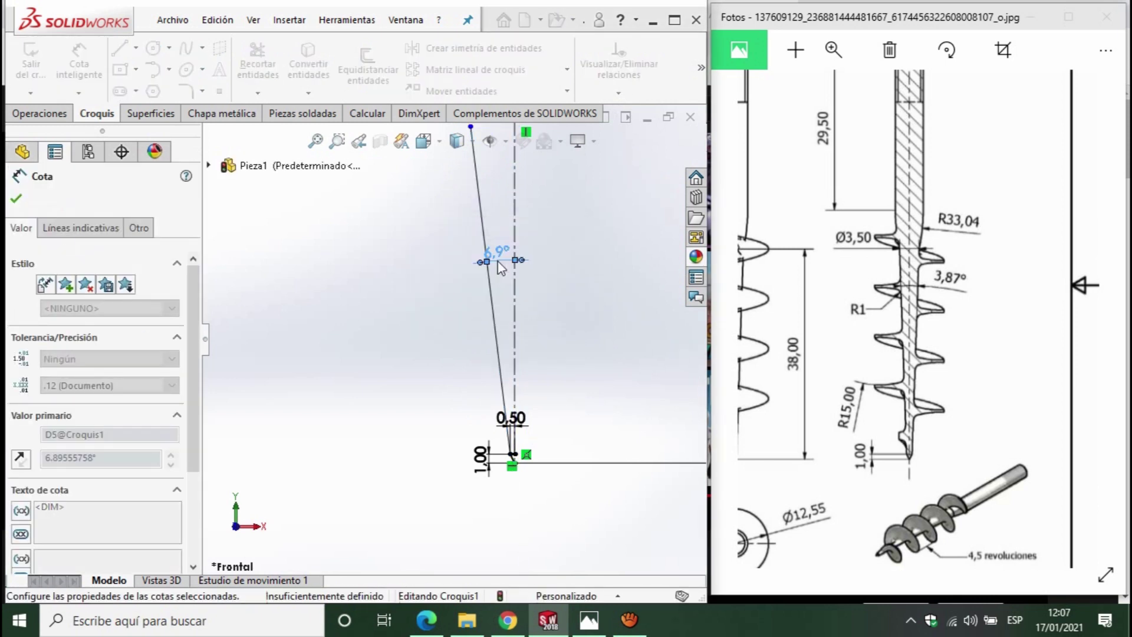
# - Dimension the tapered line's height as 38 mm from the tip
pyautogui.scroll(1, 492, 242)
pyautogui.scroll(1, 484, 207)
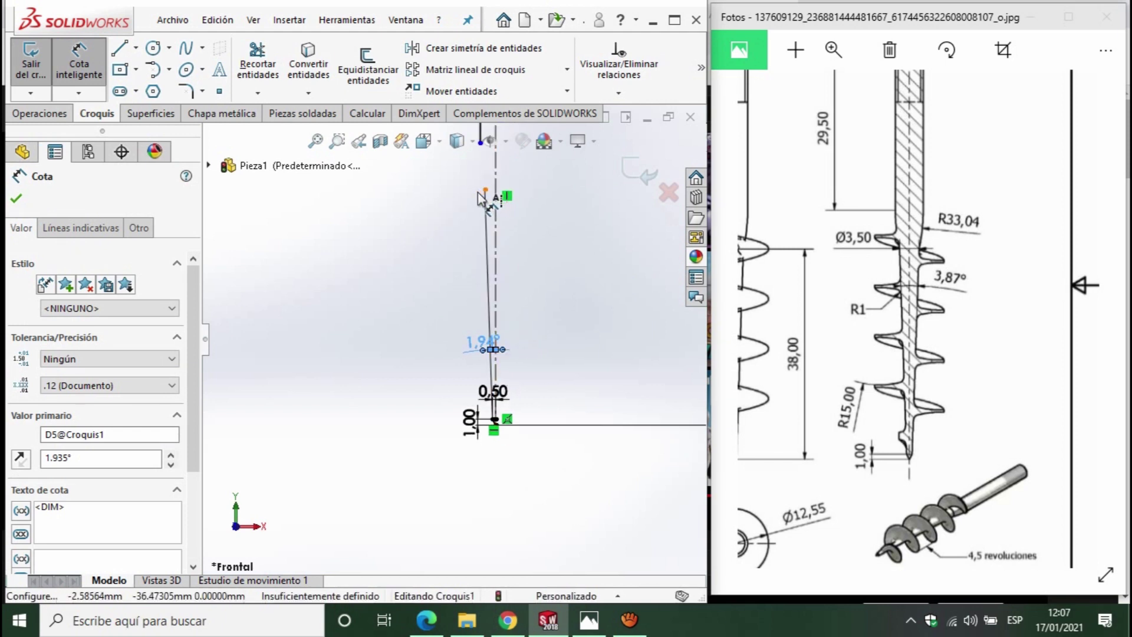
pyautogui.click(486, 190)
pyautogui.scroll(-2, 501, 418)
pyautogui.scroll(-2, 466, 389)
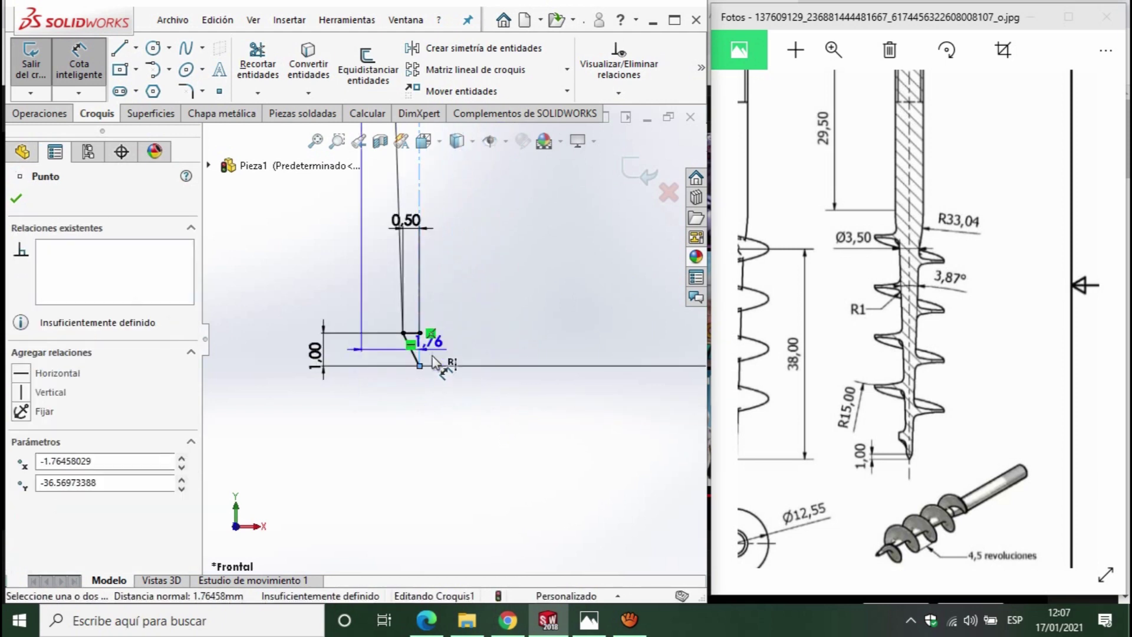
pyautogui.click(420, 366)
pyautogui.scroll(2, 425, 369)
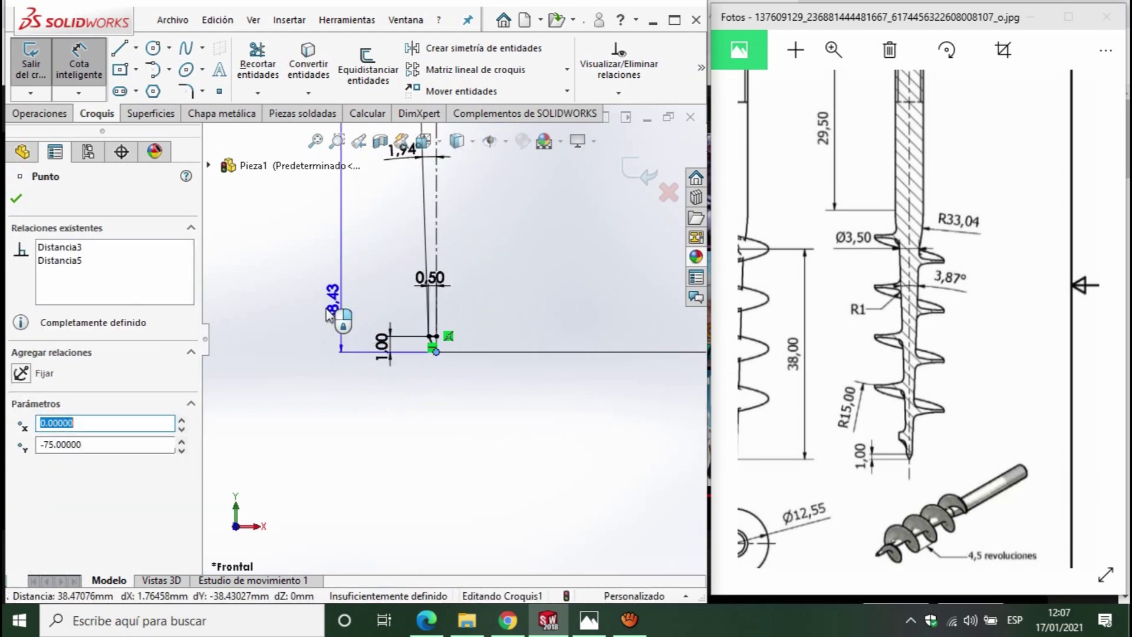
pyautogui.doubleClick(289, 271)
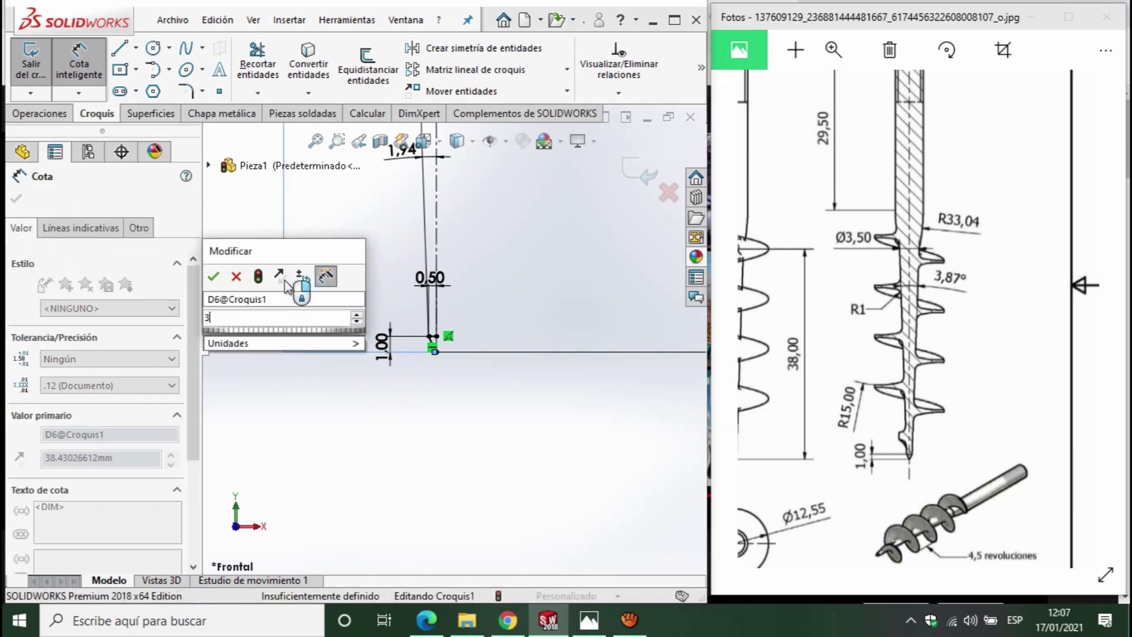
pyautogui.write('38')
pyautogui.press('Return')
pyautogui.scroll(3, 469, 236)
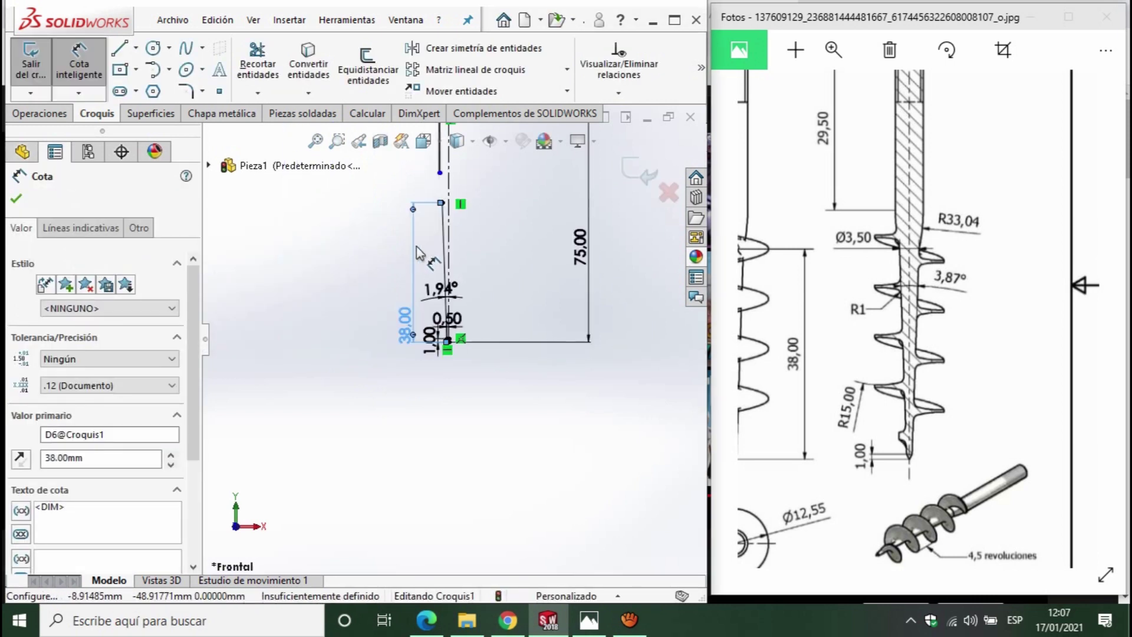
pyautogui.scroll(-3, 468, 233)
pyautogui.click(150, 50)
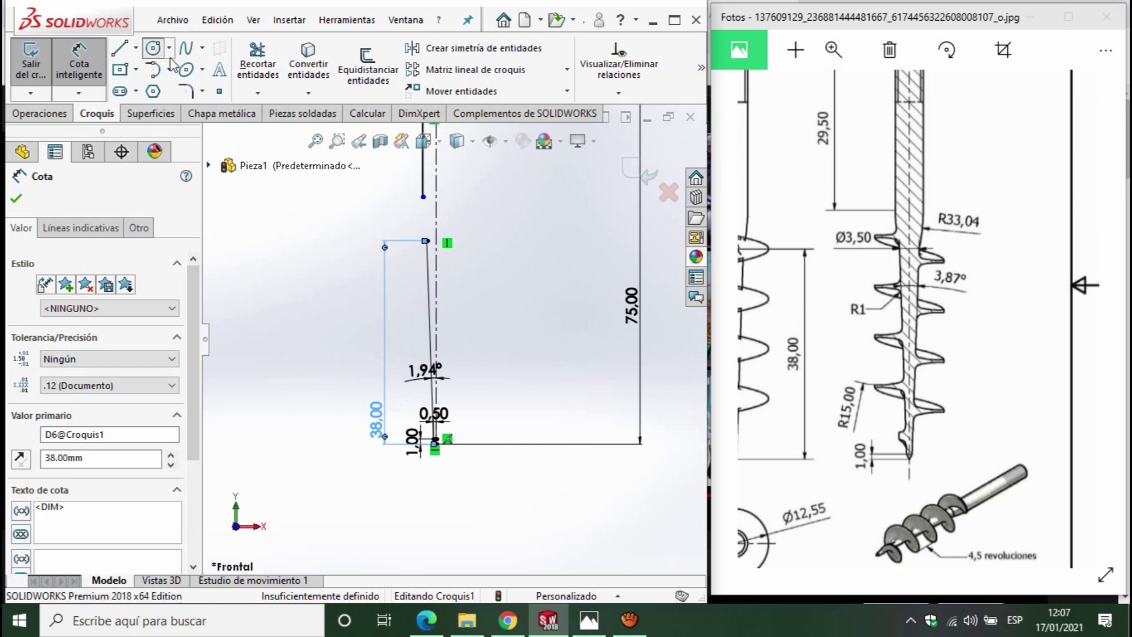
# - Draw a circle beside the shaft and set its diameter to 33.04*2 (66.08 mm)
pyautogui.click(569, 224)
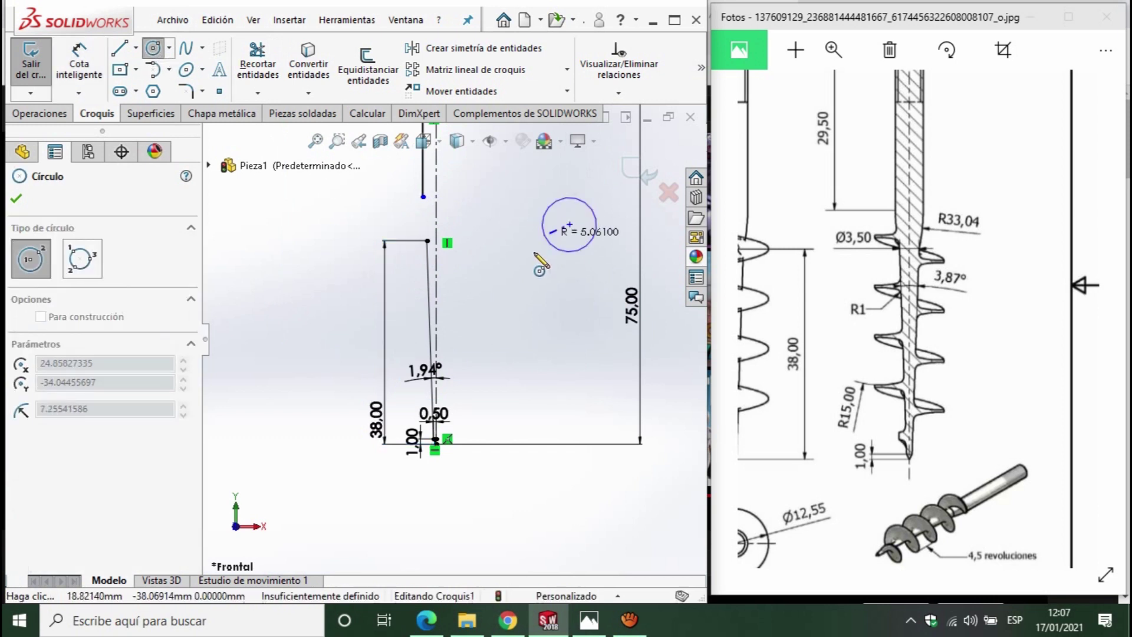
pyautogui.click(526, 291)
pyautogui.click(101, 69)
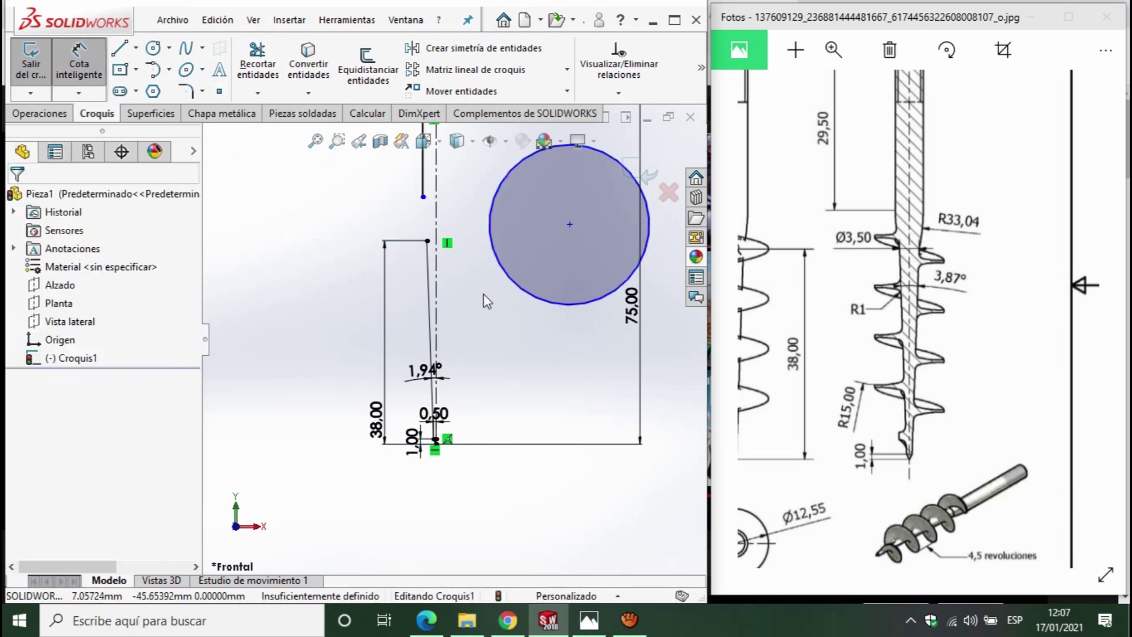
pyautogui.click(545, 304)
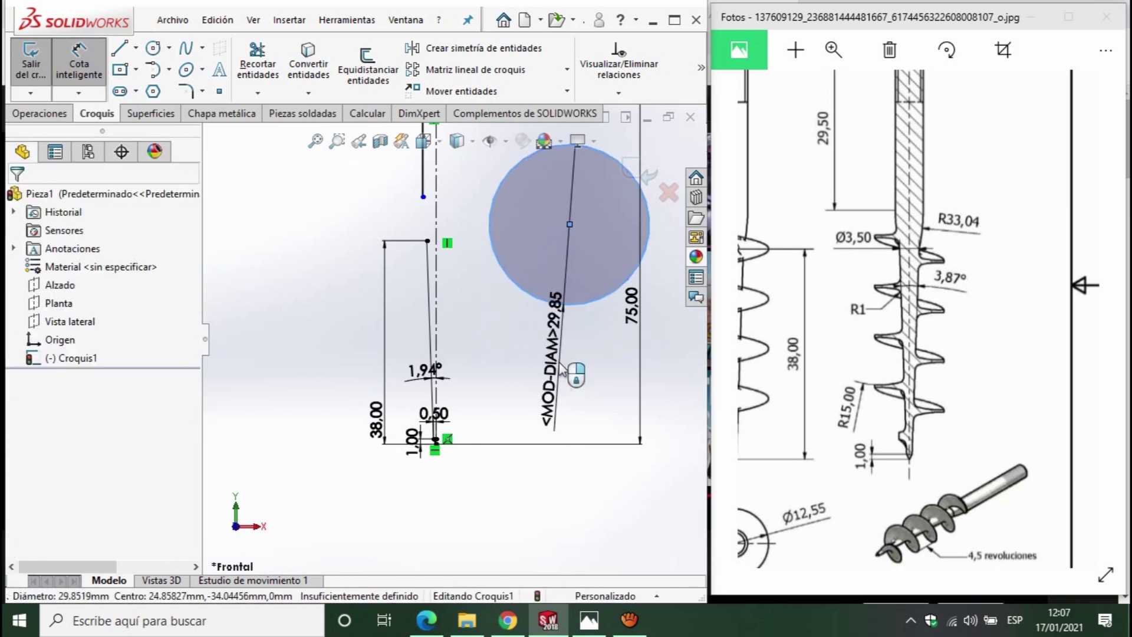
pyautogui.click(559, 368)
pyautogui.write('33.04*2')
pyautogui.press('Return')
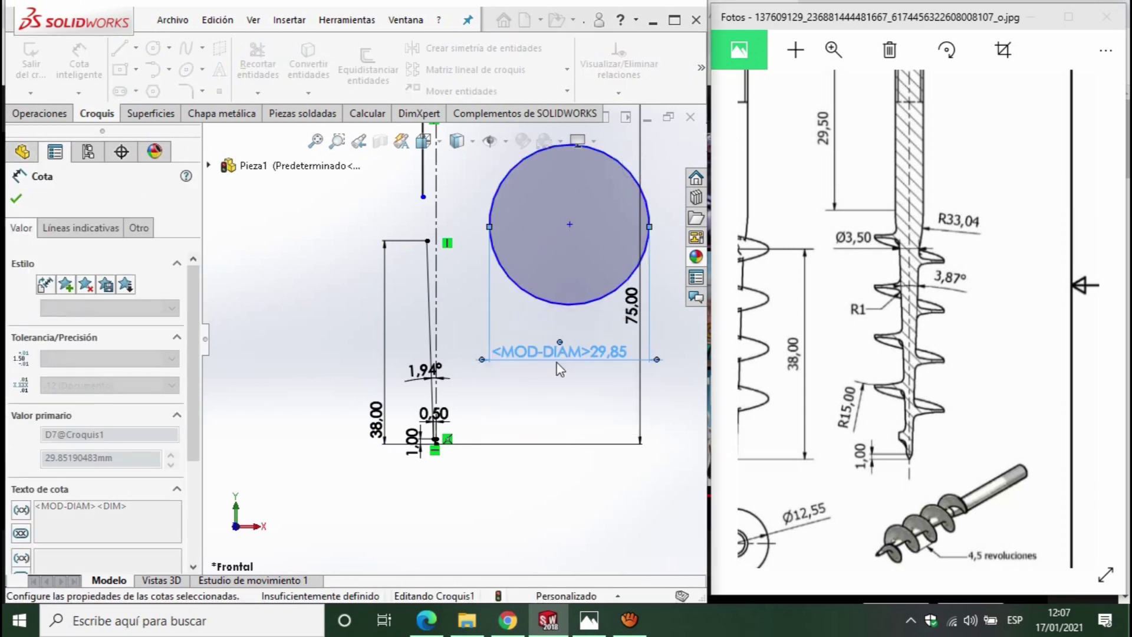
# - Drag the circle's centre to a new spot beside the shaft profile
pyautogui.scroll(3, 522, 298)
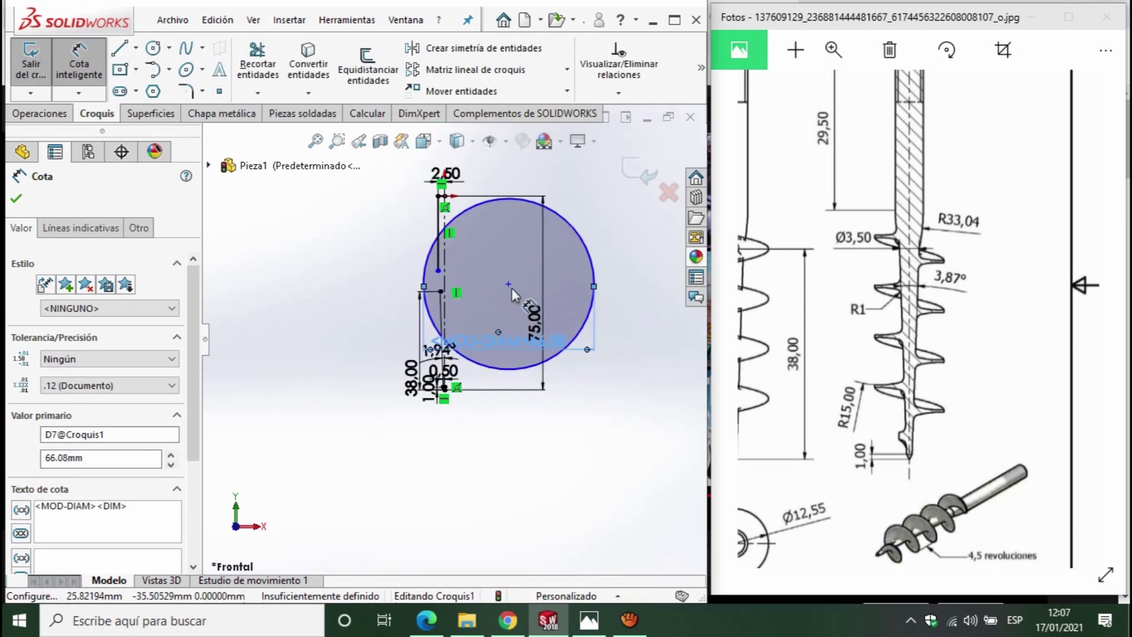
pyautogui.click(508, 284)
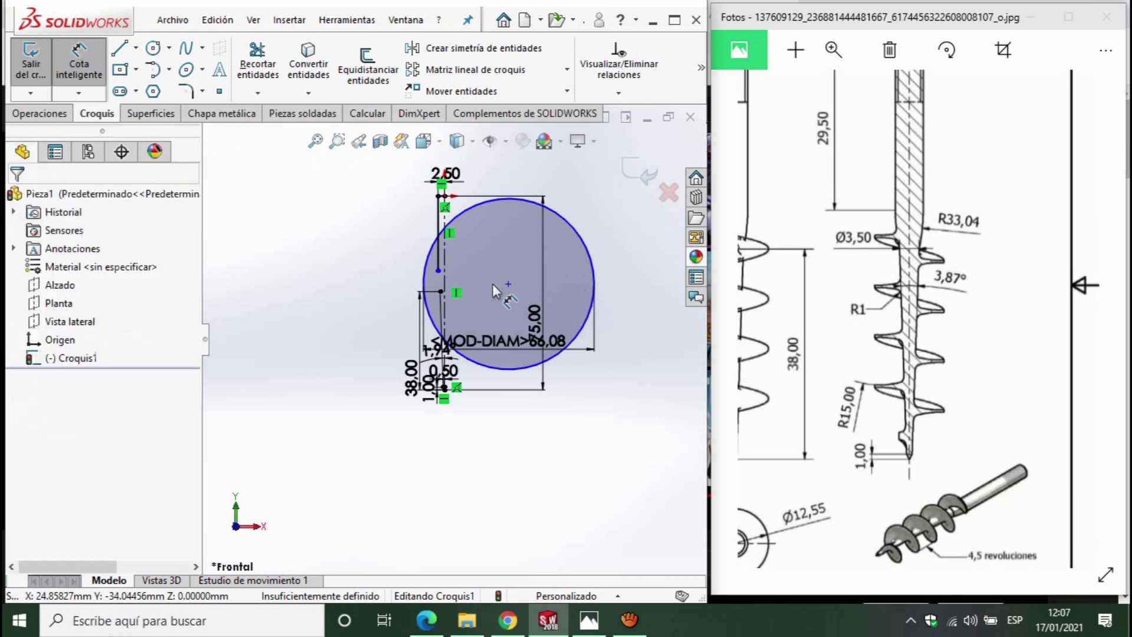
pyautogui.moveTo(509, 284)
pyautogui.mouseDown()
pyautogui.moveTo(594, 271)
pyautogui.moveTo(526, 264)
pyautogui.mouseUp()
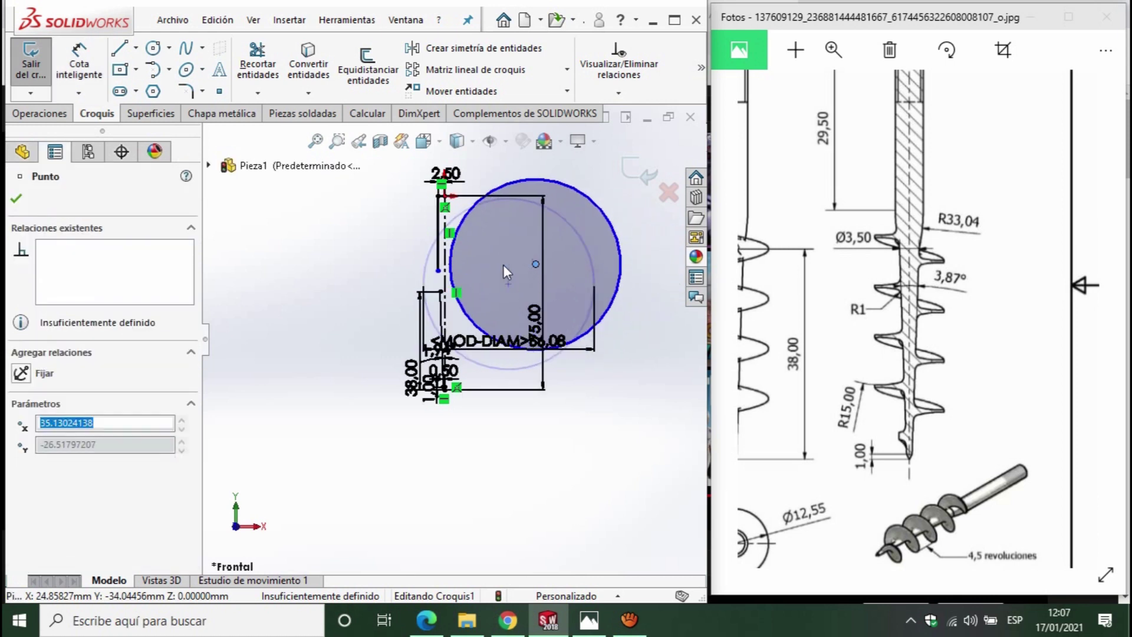
pyautogui.scroll(-2, 476, 288)
pyautogui.scroll(2, 409, 287)
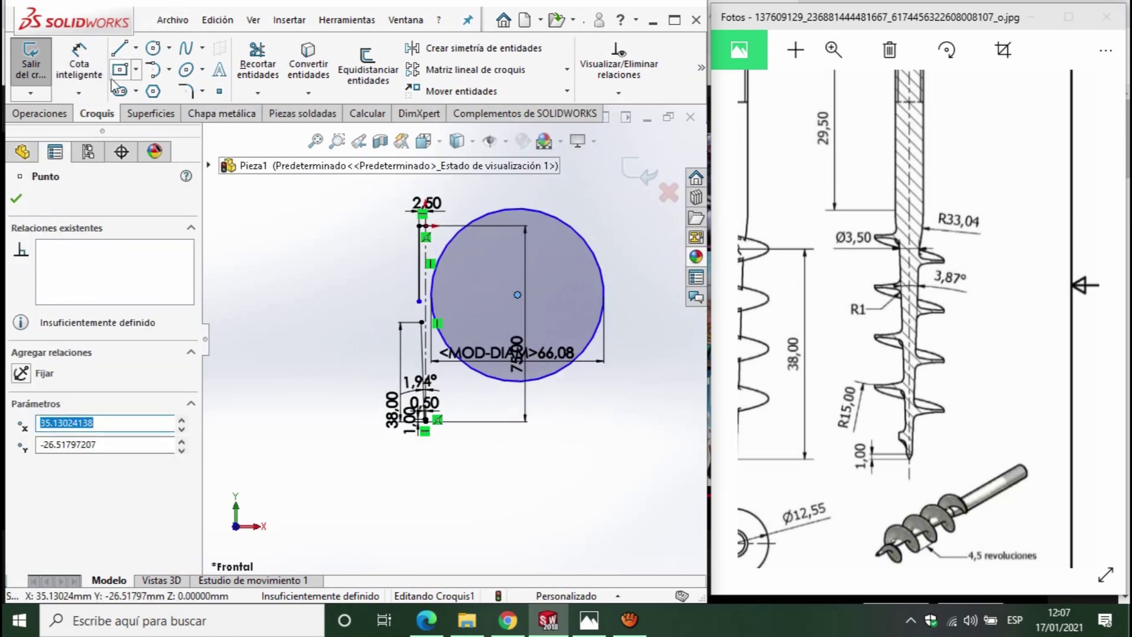
pyautogui.press('Escape')
pyautogui.click(419, 269)
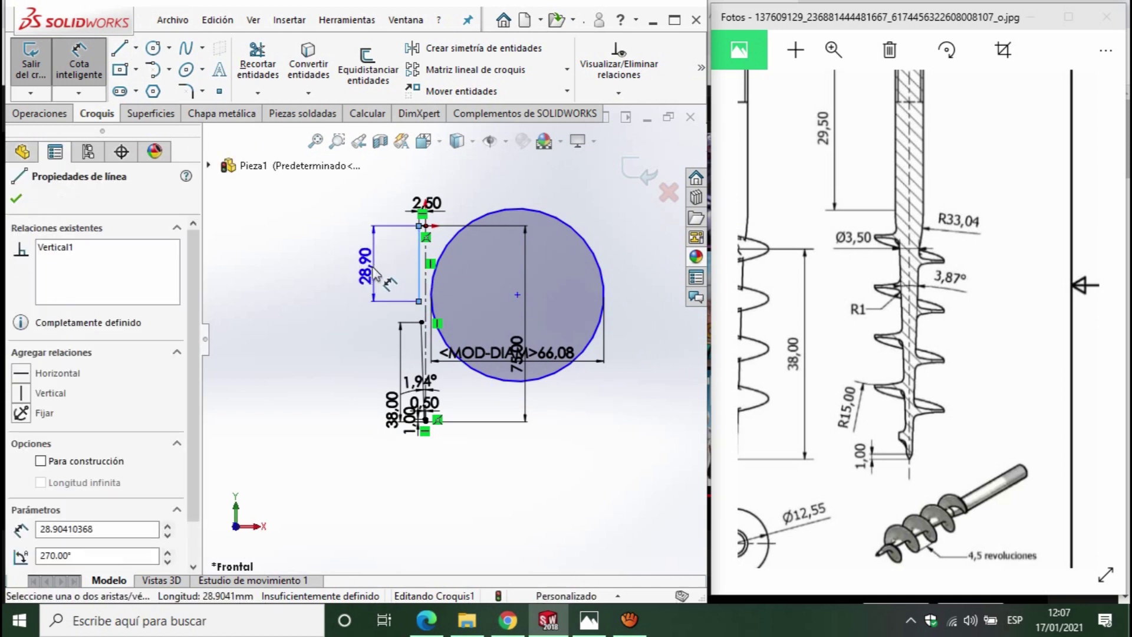
# - Set the upper vertical shaft line's length to 29.5 mm
pyautogui.click(372, 271)
pyautogui.moveTo(767, 258); pyautogui.dragTo(849, 321)
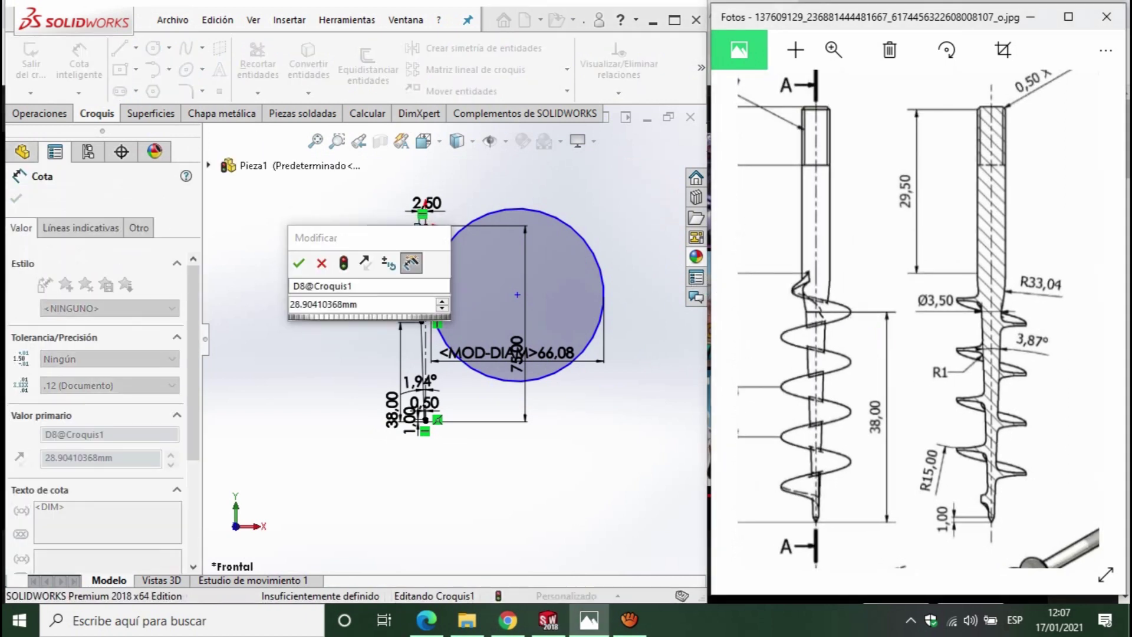
pyautogui.click(366, 303)
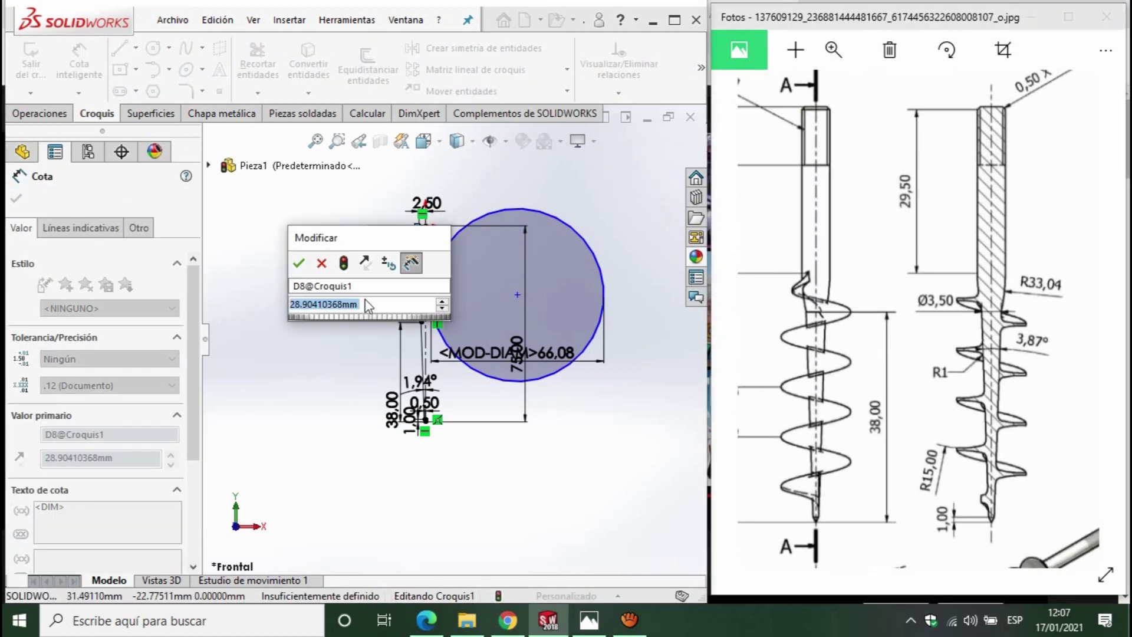
pyautogui.write('29,5')
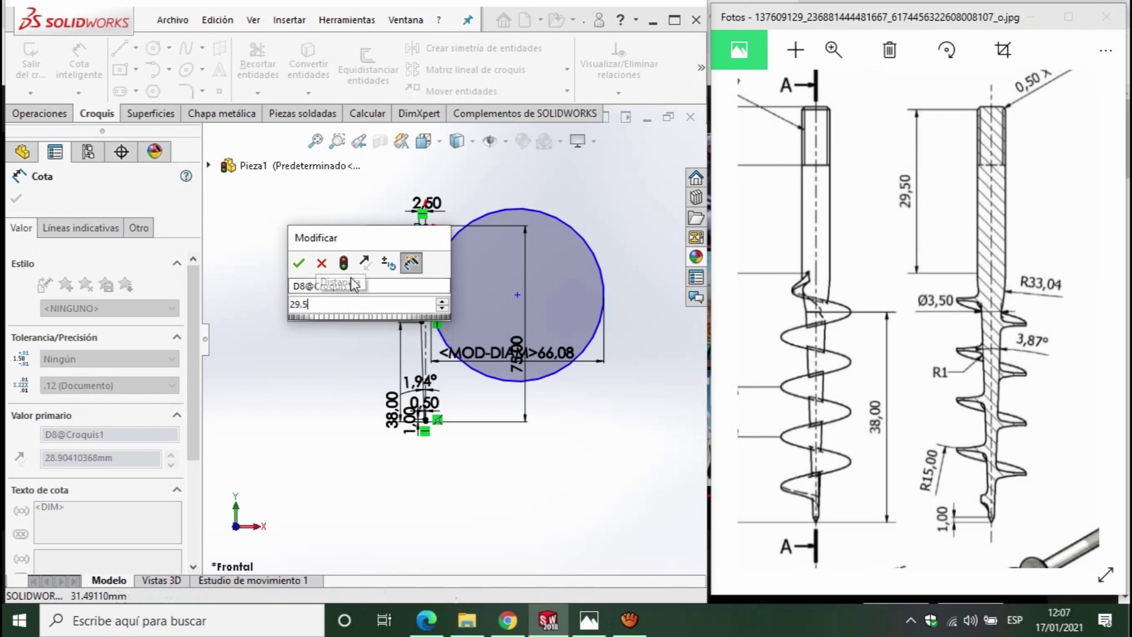
pyautogui.press('Return')
pyautogui.scroll(-5, 451, 314)
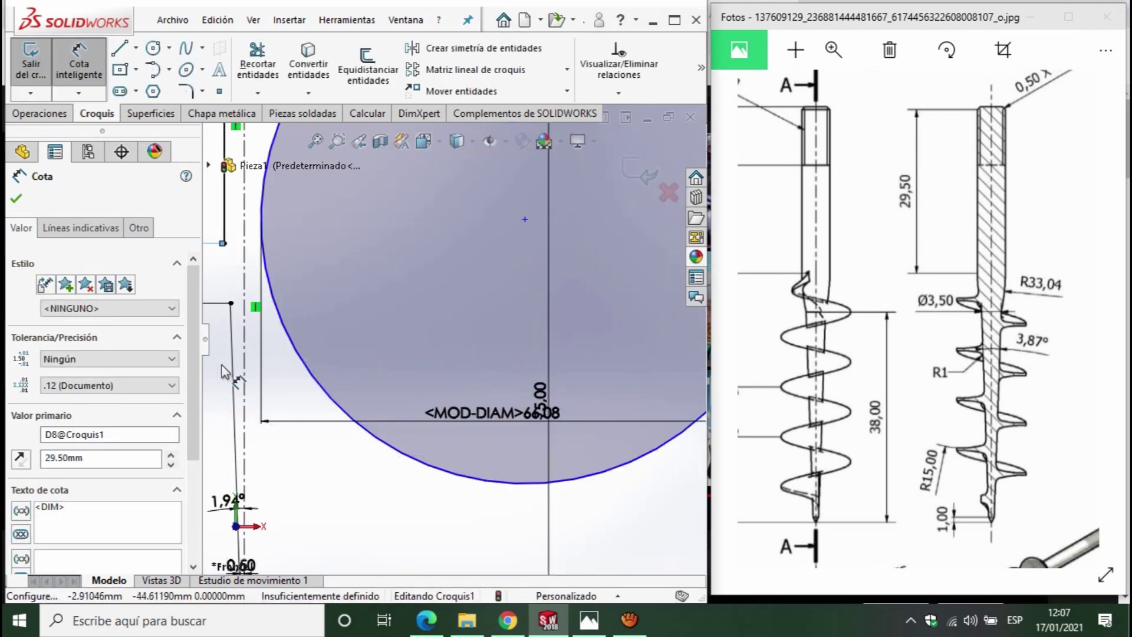
pyautogui.scroll(2, 428, 324)
pyautogui.scroll(-4, 253, 251)
pyautogui.press('Escape')
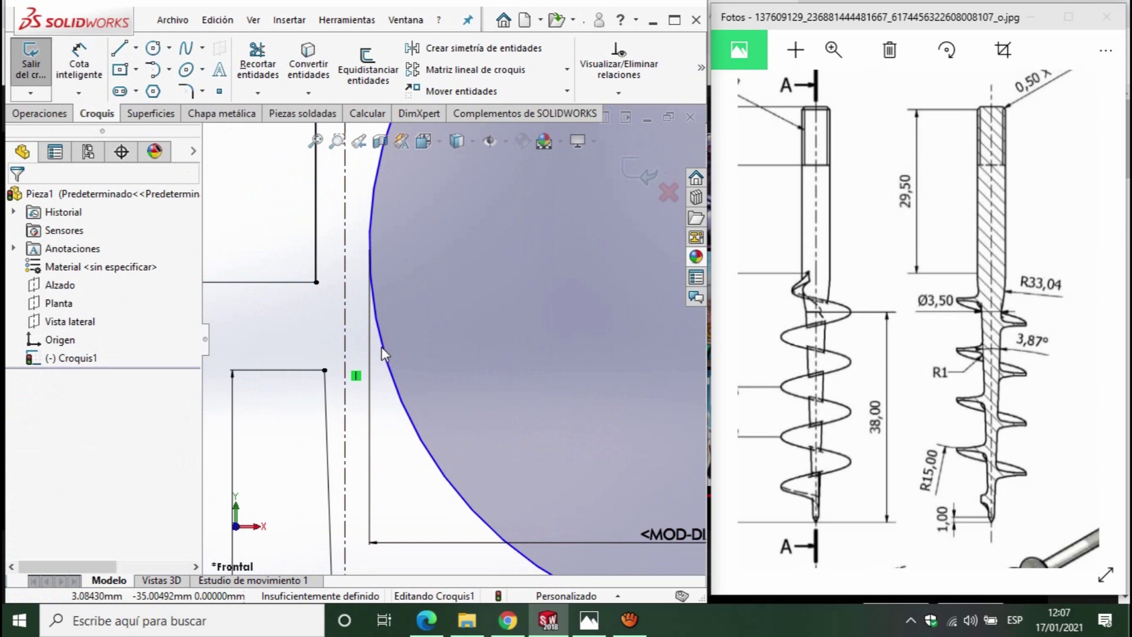
# - Make the circle coincident with the two shaft corner points
pyautogui.click(381, 347)
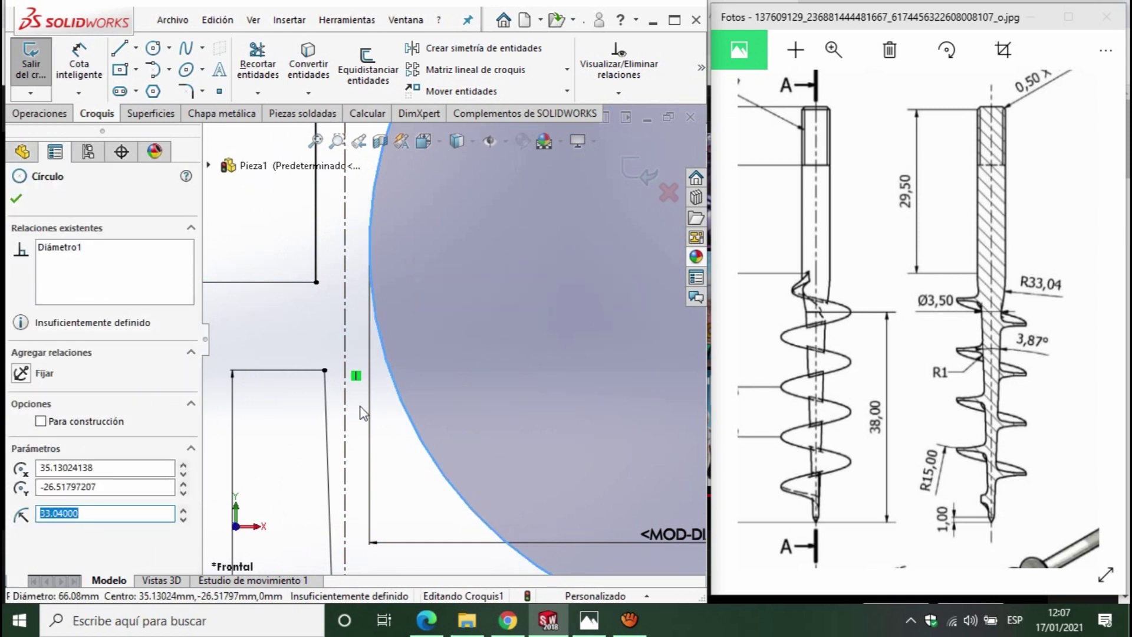
pyautogui.keyDown('ctrl'); pyautogui.click(316, 283); pyautogui.keyUp('ctrl')
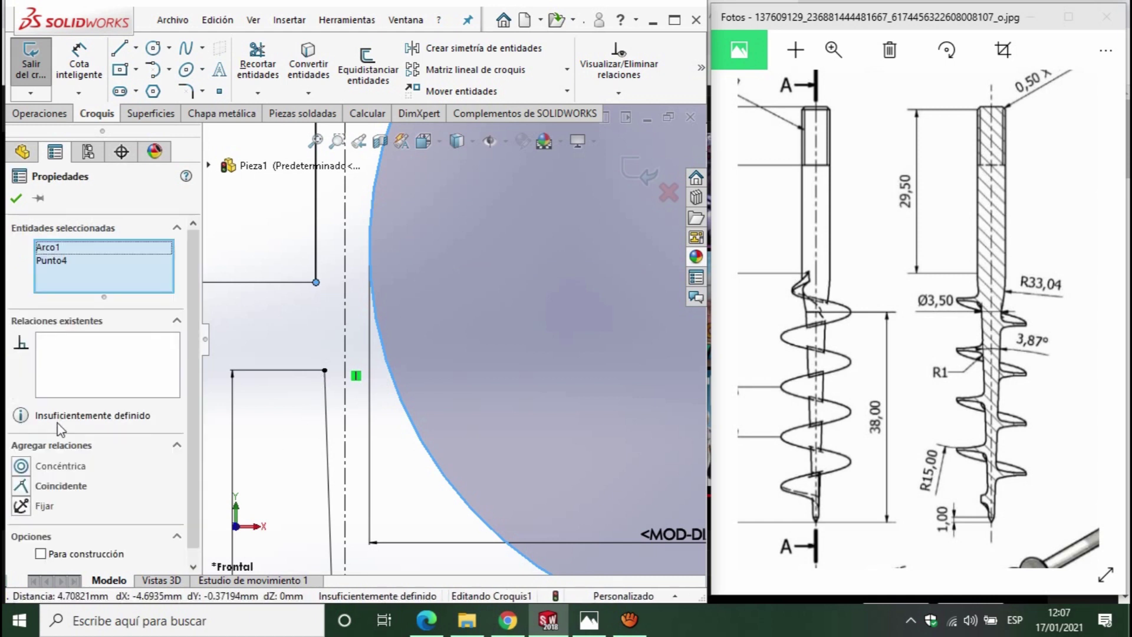
pyautogui.click(22, 487)
pyautogui.scroll(-5, 319, 401)
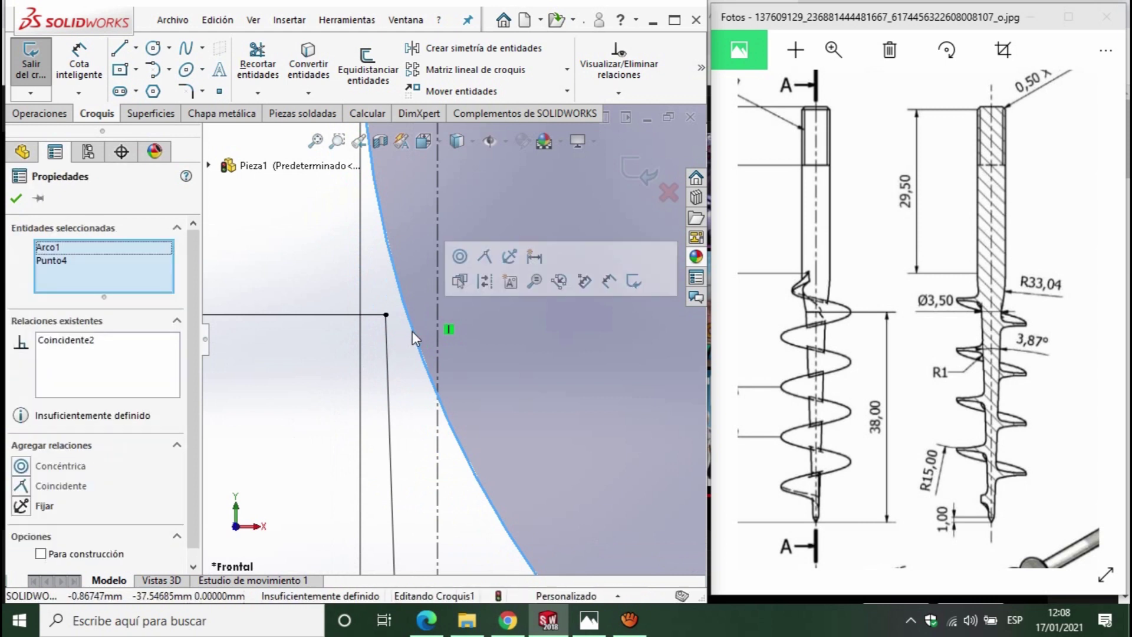
pyautogui.keyDown('ctrl'); pyautogui.click(386, 314); pyautogui.keyUp('ctrl')
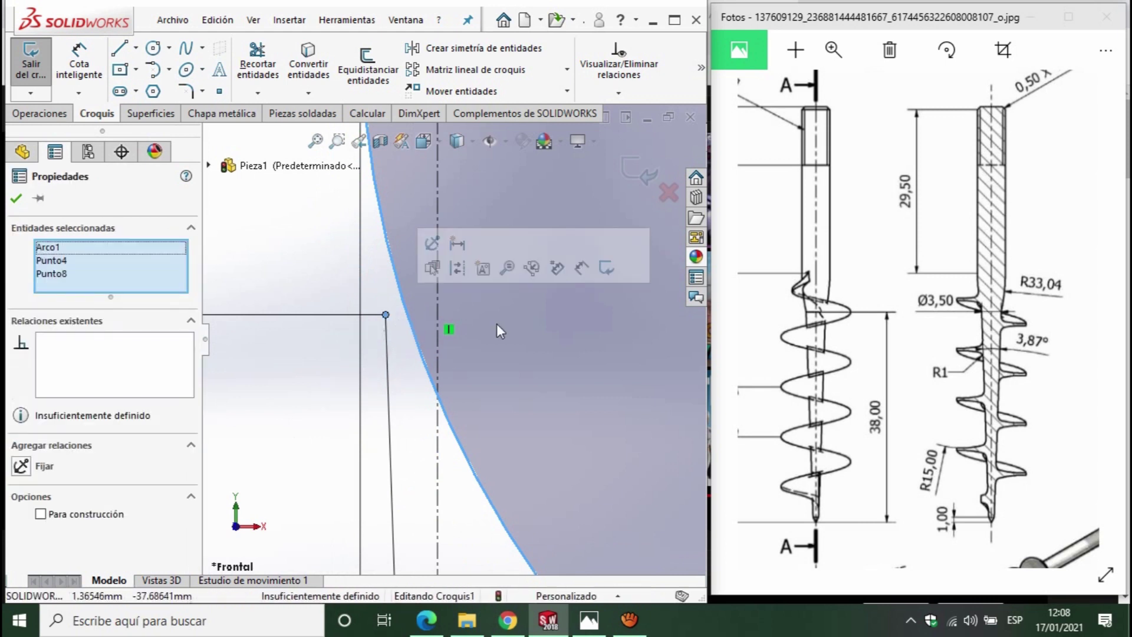
pyautogui.click(528, 296)
pyautogui.click(412, 335)
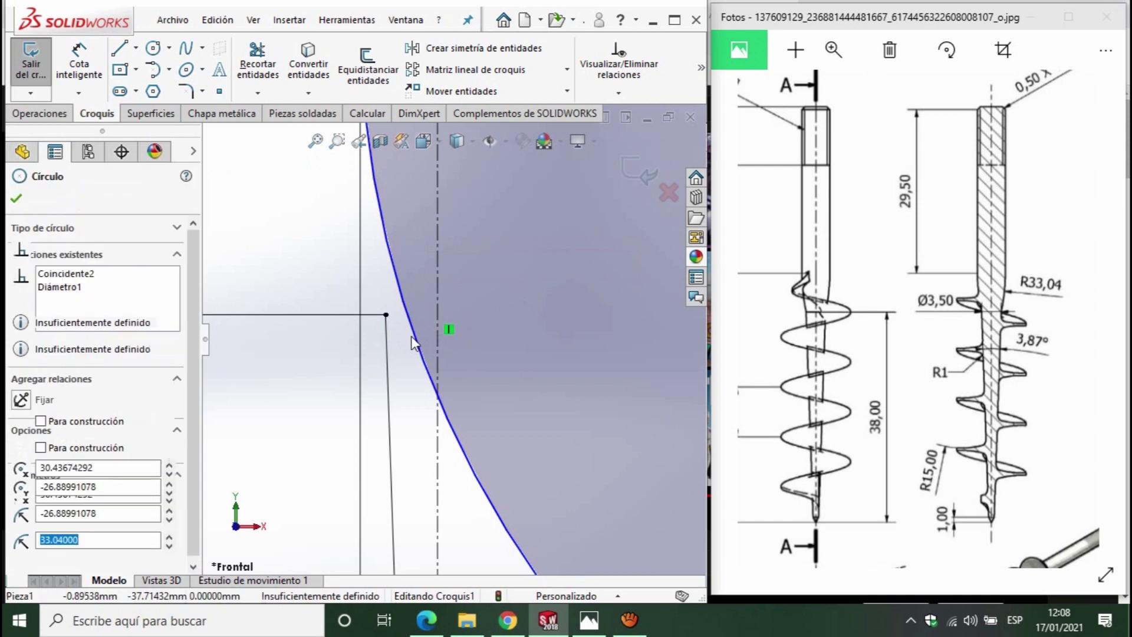
pyautogui.keyDown('ctrl'); pyautogui.click(386, 315); pyautogui.keyUp('ctrl')
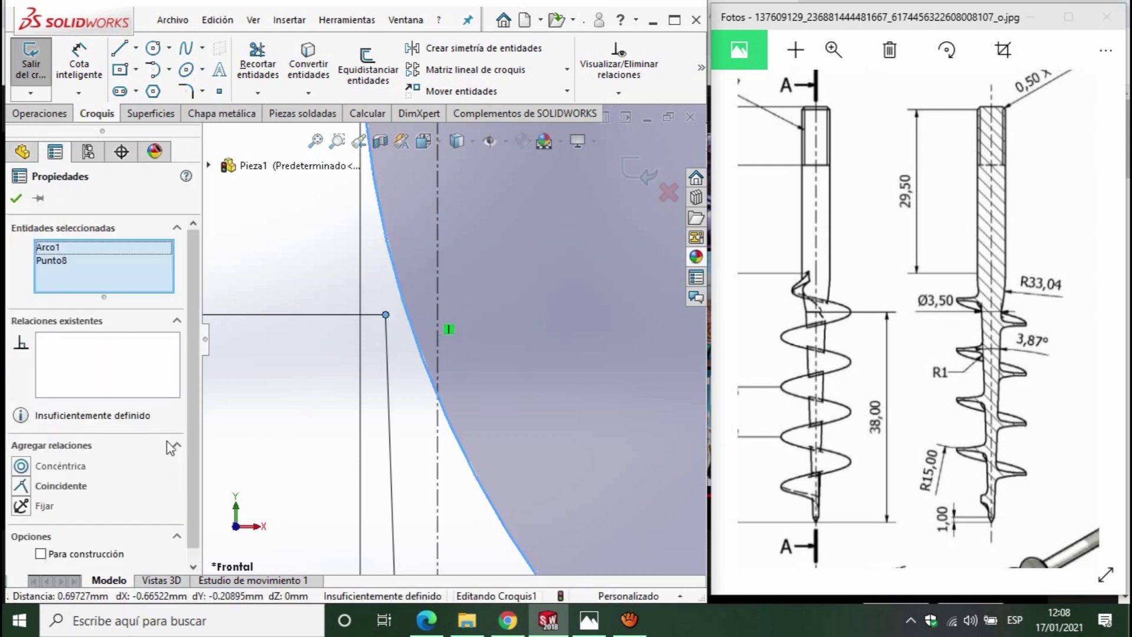
pyautogui.click(21, 485)
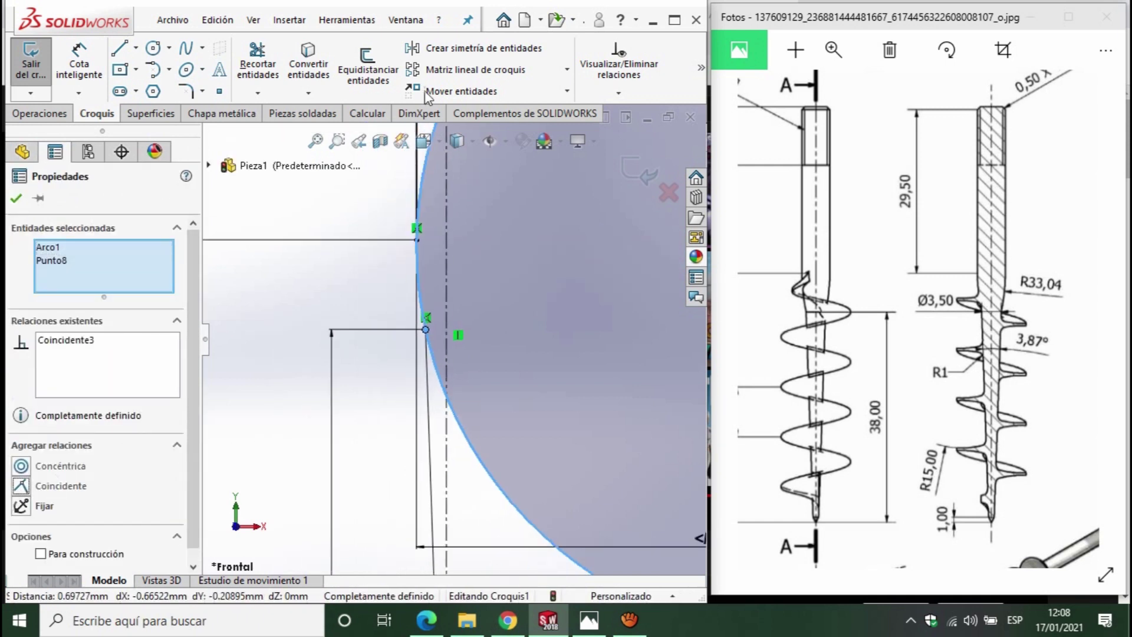
pyautogui.click(255, 58)
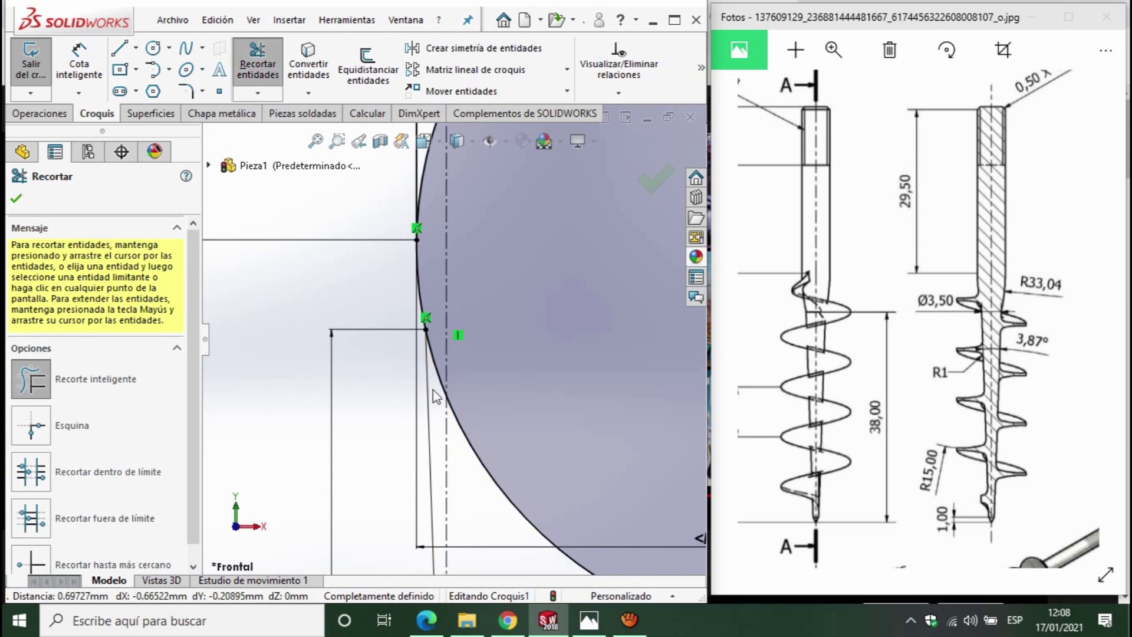
# - Undo an accidental trim of the slanted shaft line and resume trimming
pyautogui.moveTo(450, 353); pyautogui.dragTo(440, 358)
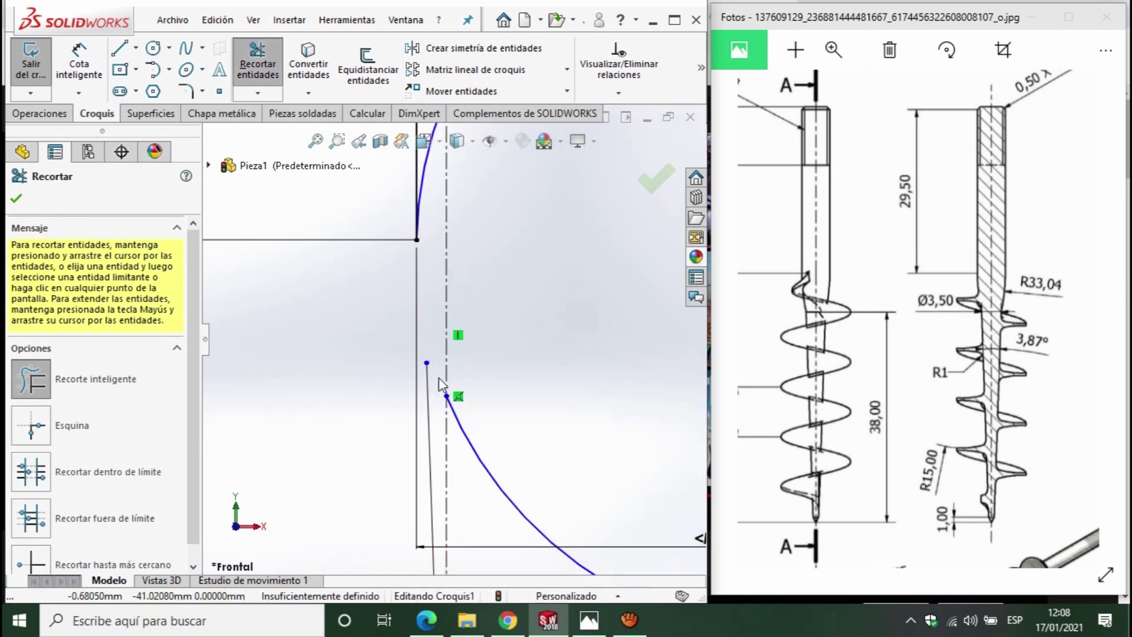
pyautogui.press('Escape')
pyautogui.hotkey('ctrl', 'z')
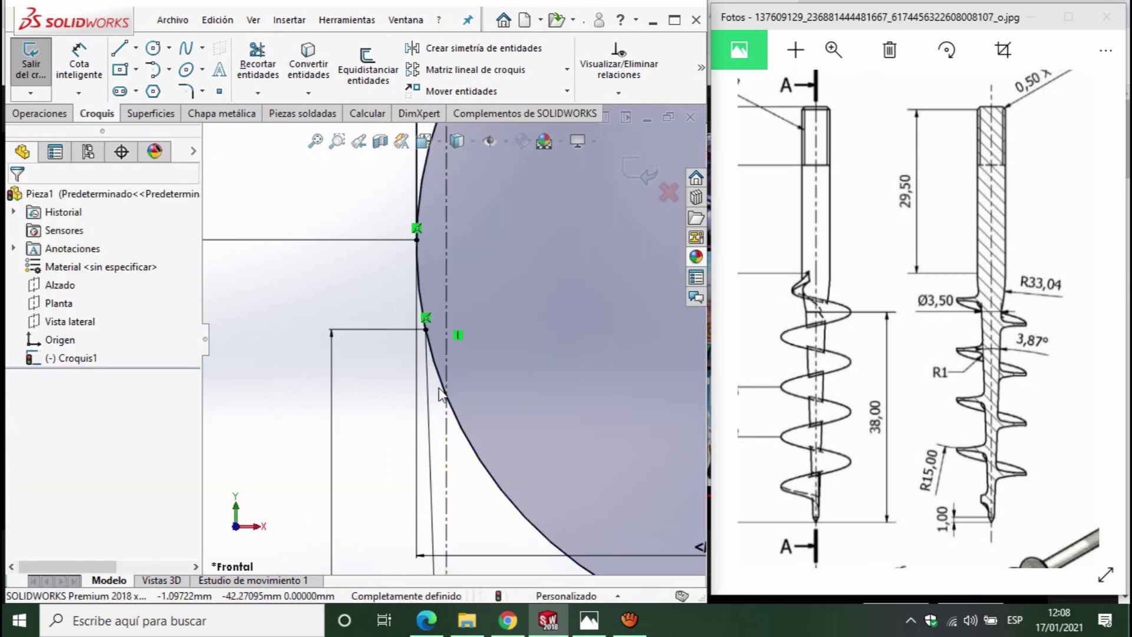
pyautogui.press('Return')
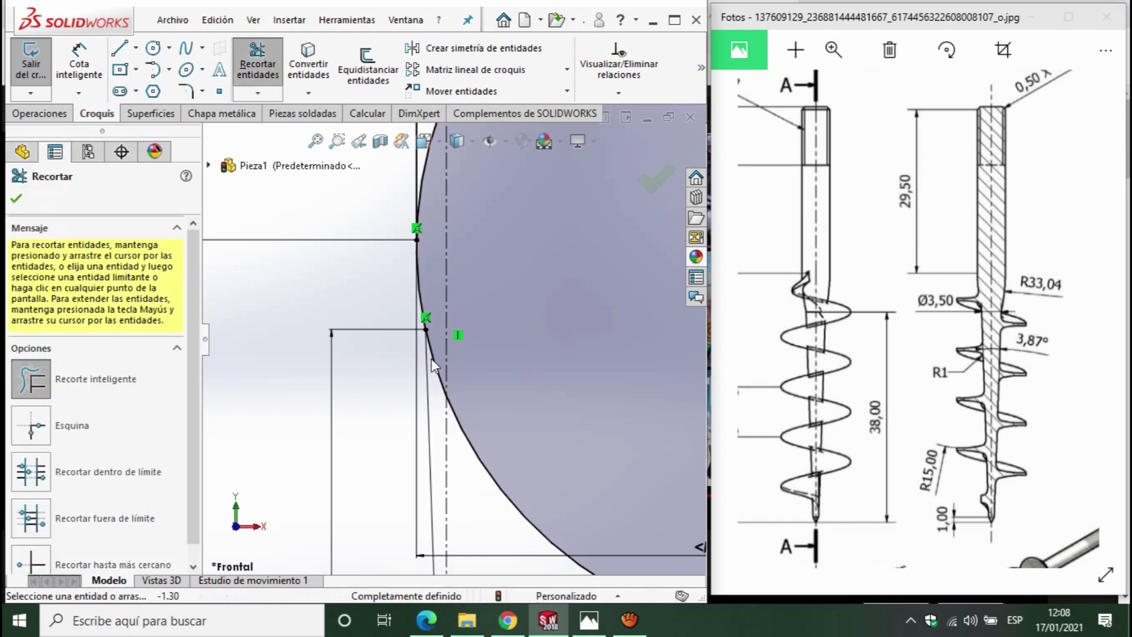
pyautogui.scroll(3, 445, 354)
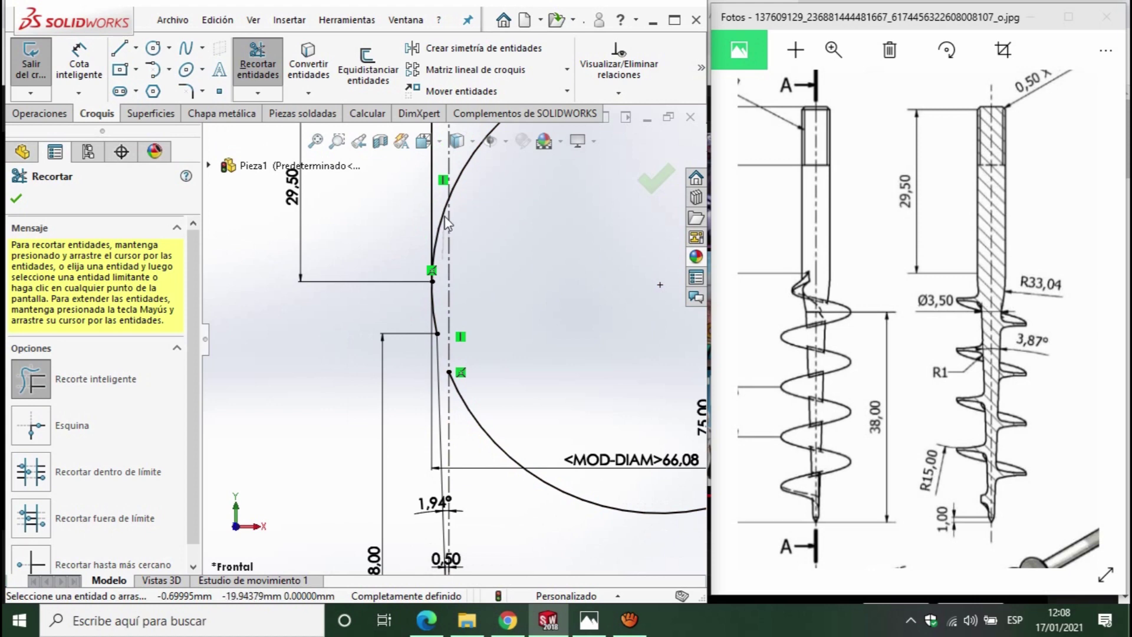
# - Trim the large circle's upper and lower-left arcs and delete a leftover arc
pyautogui.moveTo(448, 215); pyautogui.dragTo(439, 203)
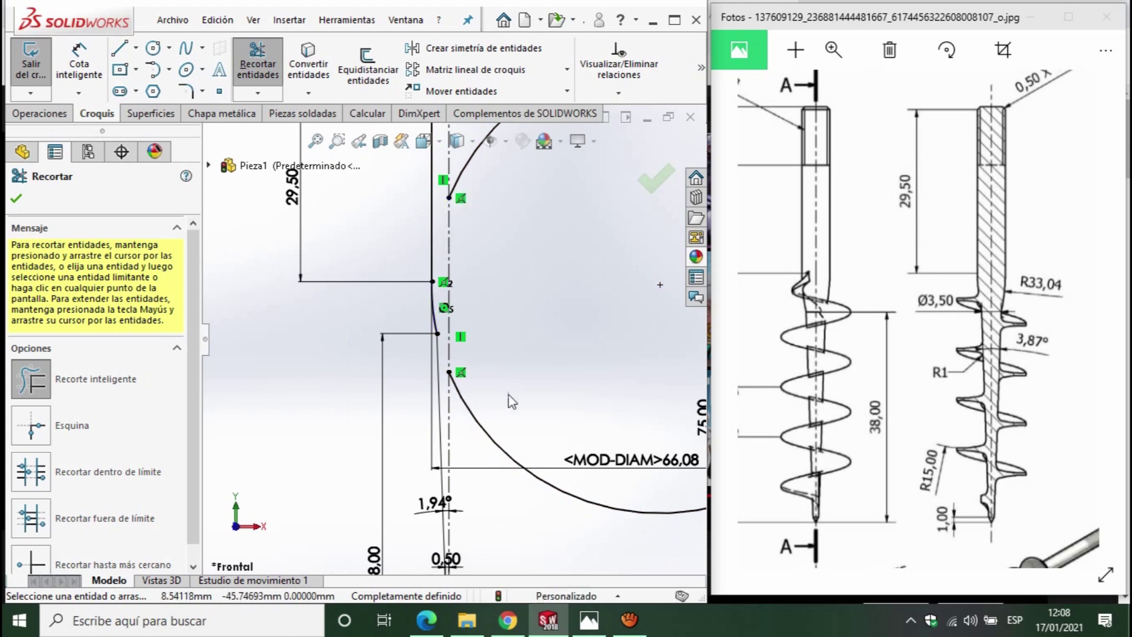
pyautogui.scroll(3, 512, 401)
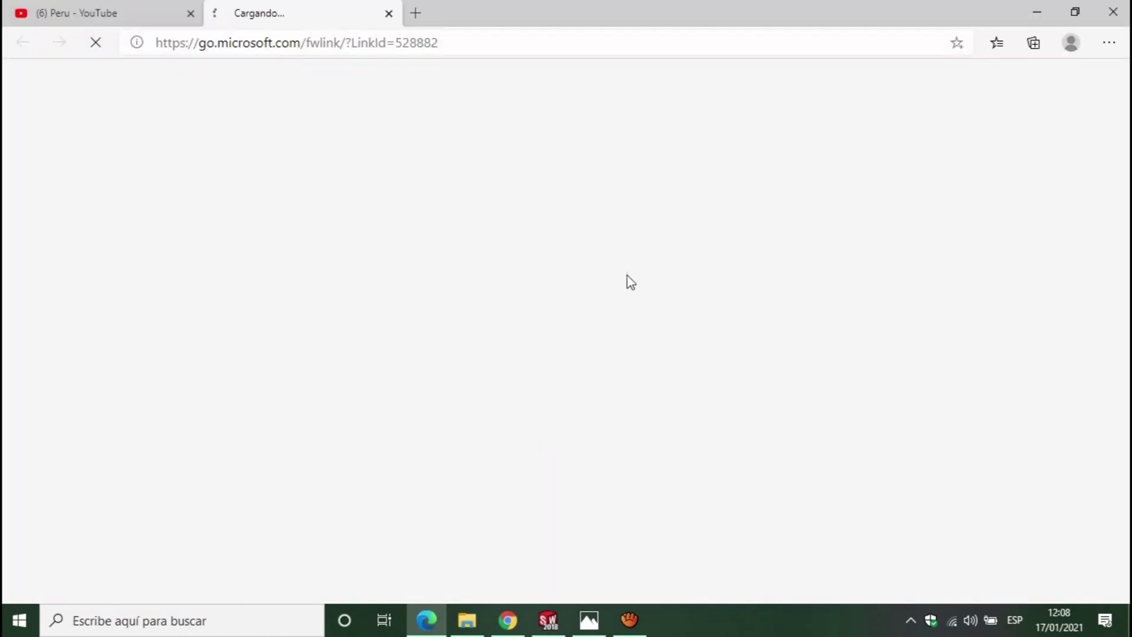
pyautogui.click(548, 619)
pyautogui.click(553, 429)
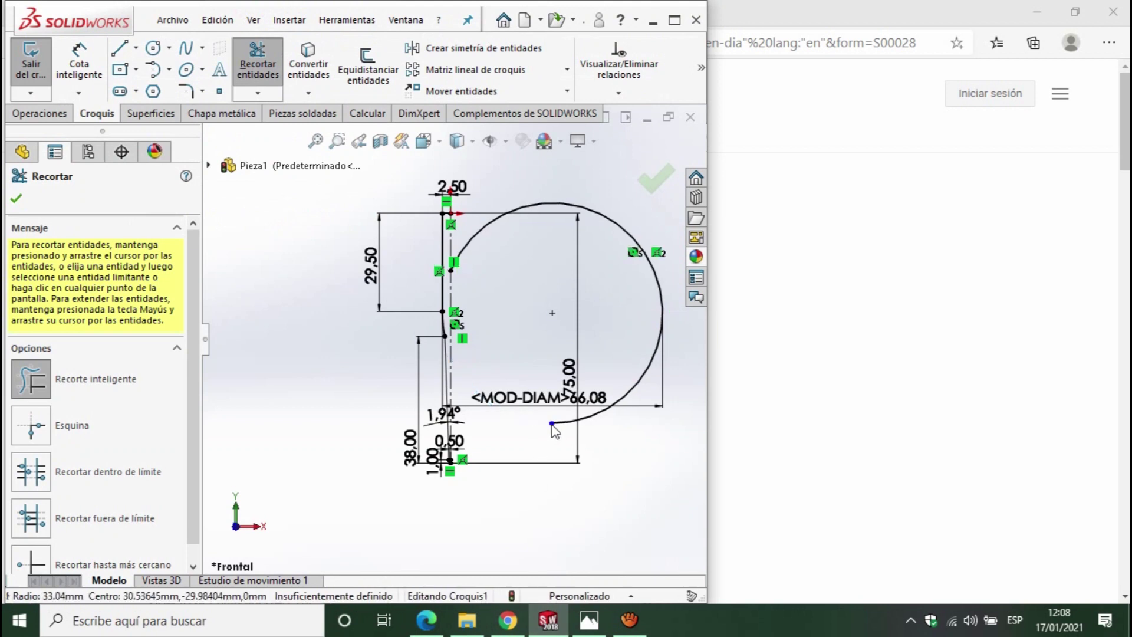
pyautogui.press('Escape')
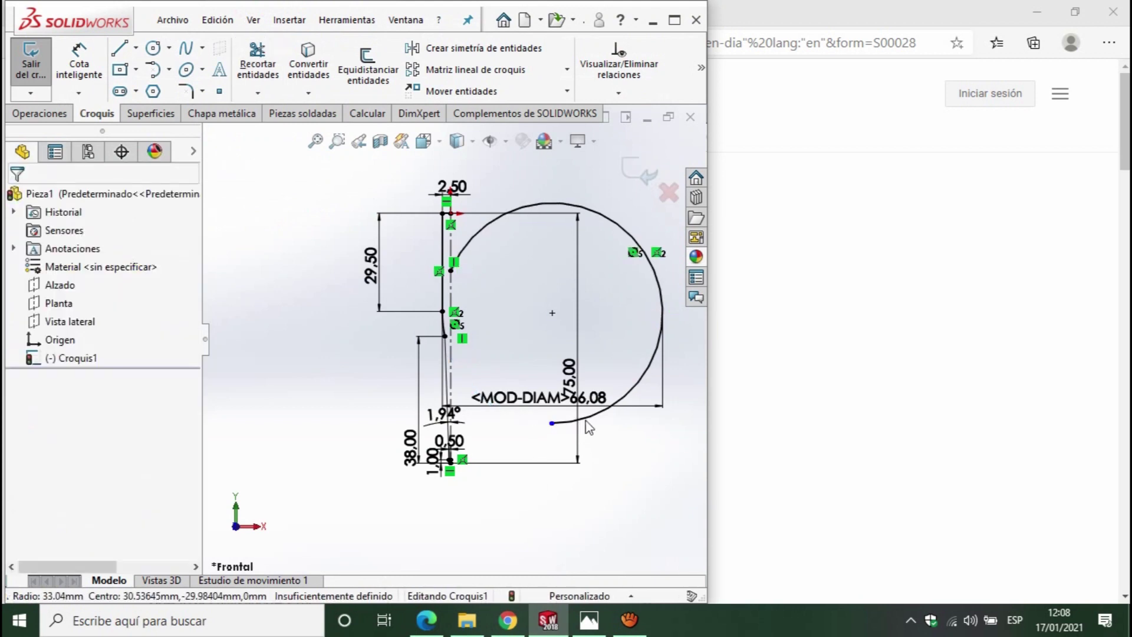
pyautogui.click(587, 420)
pyautogui.press('Delete')
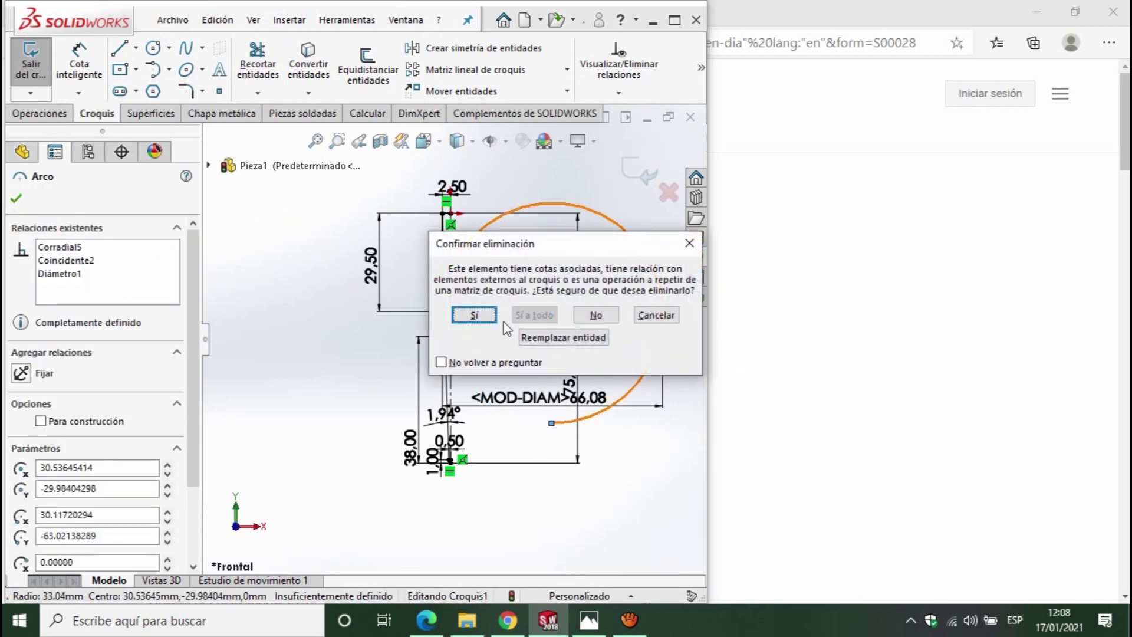
pyautogui.click(474, 315)
# - Delete the short horizontal segment at the shaft tip
pyautogui.scroll(-3, 450, 422)
pyautogui.scroll(3, 450, 423)
pyautogui.scroll(-3, 448, 469)
pyautogui.scroll(-3, 448, 470)
pyautogui.click(257, 62)
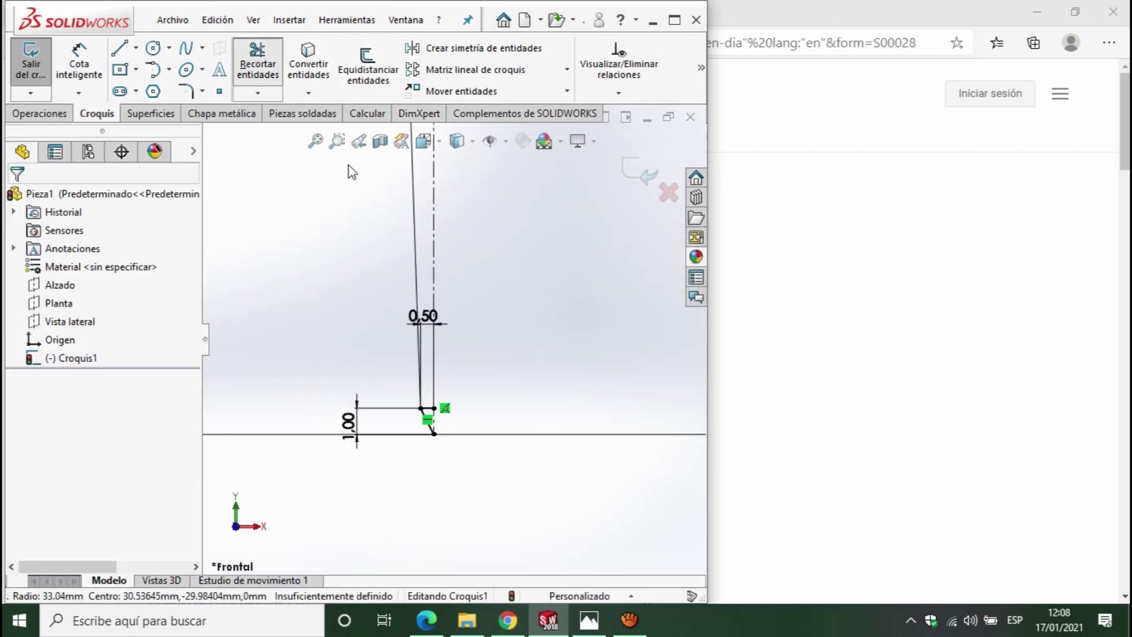
pyautogui.scroll(-2, 431, 413)
pyautogui.scroll(-1, 429, 413)
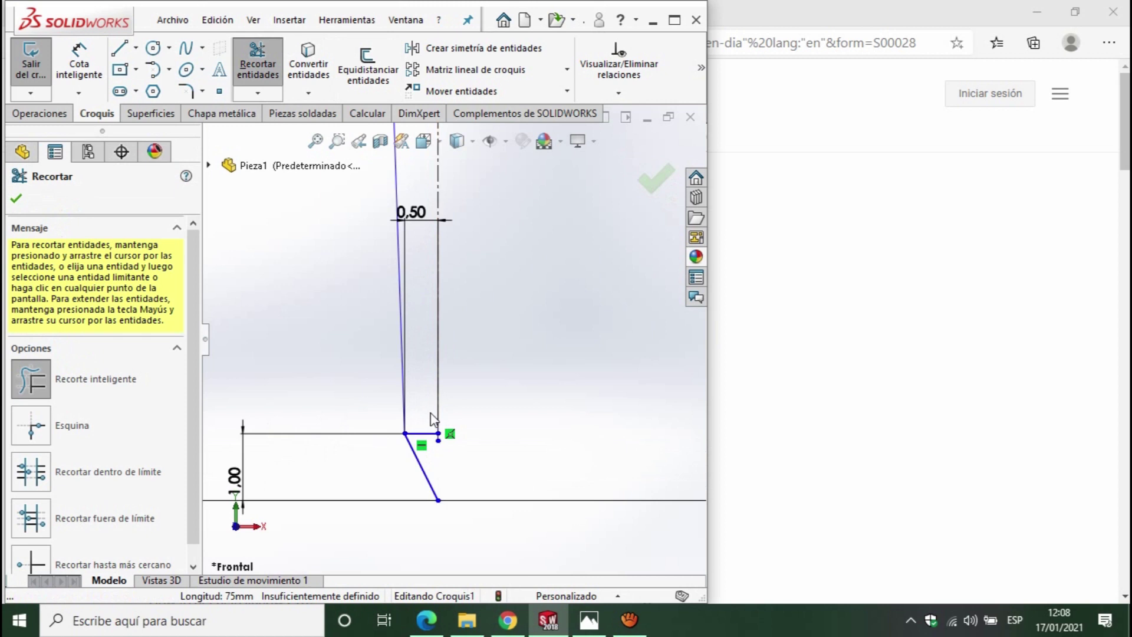
pyautogui.press('Escape')
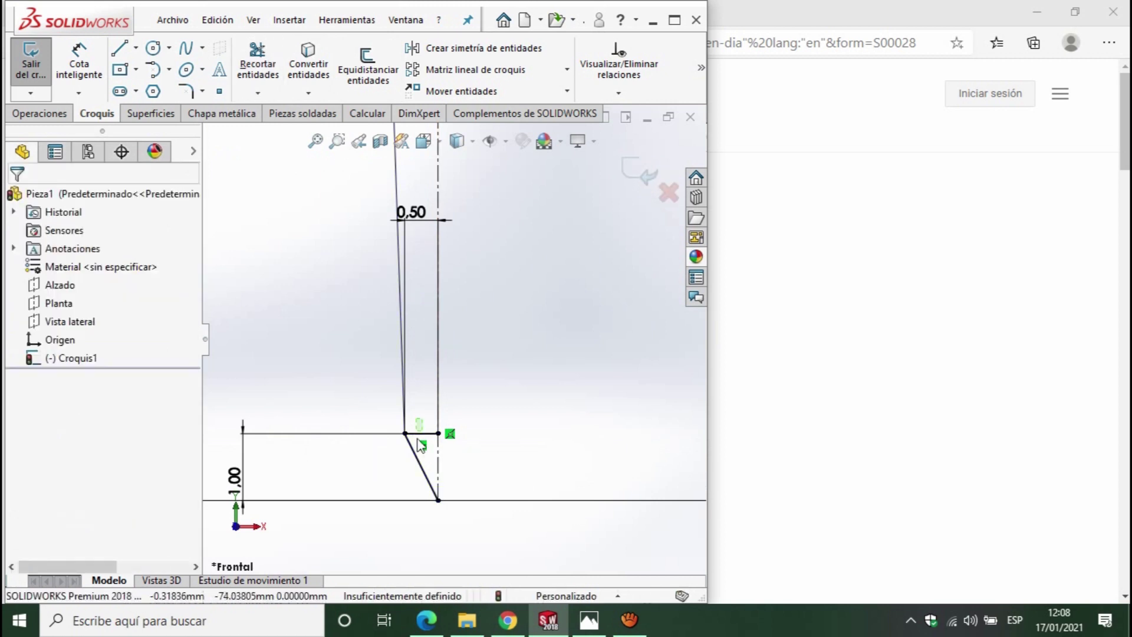
pyautogui.click(422, 434)
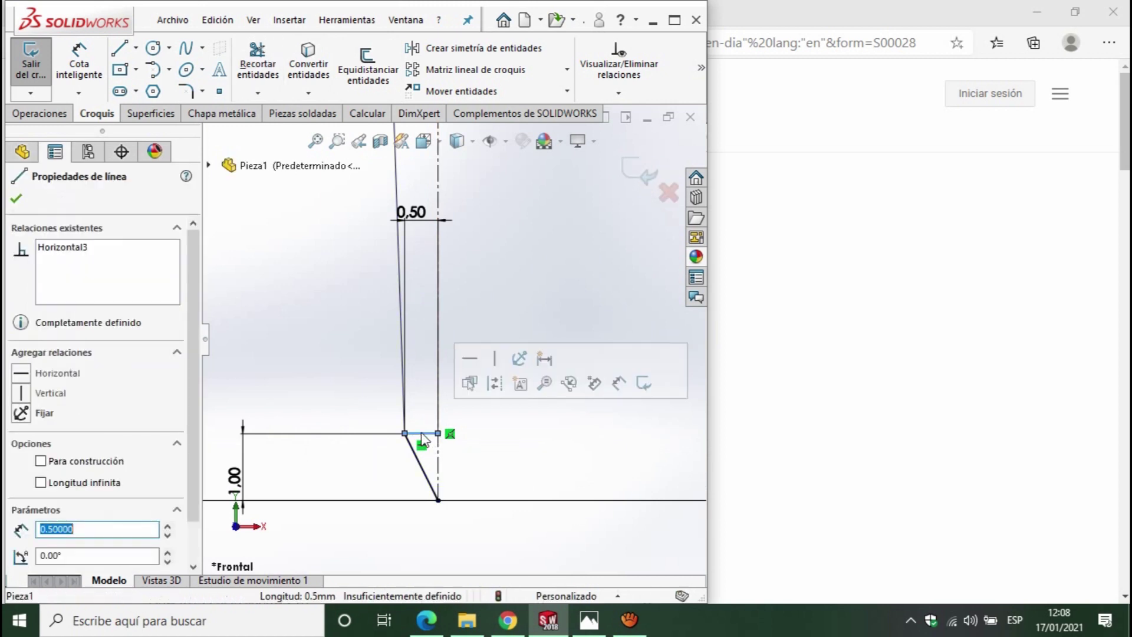
pyautogui.press('Delete')
pyautogui.click(475, 315)
# - Zoom in and out to check the trimmed profile
pyautogui.scroll(2, 475, 405)
pyautogui.scroll(1, 476, 397)
pyautogui.scroll(1, 468, 290)
pyautogui.scroll(2, 469, 290)
pyautogui.scroll(-1, 458, 259)
pyautogui.scroll(-3, 457, 260)
pyautogui.scroll(2, 452, 357)
pyautogui.scroll(1, 452, 357)
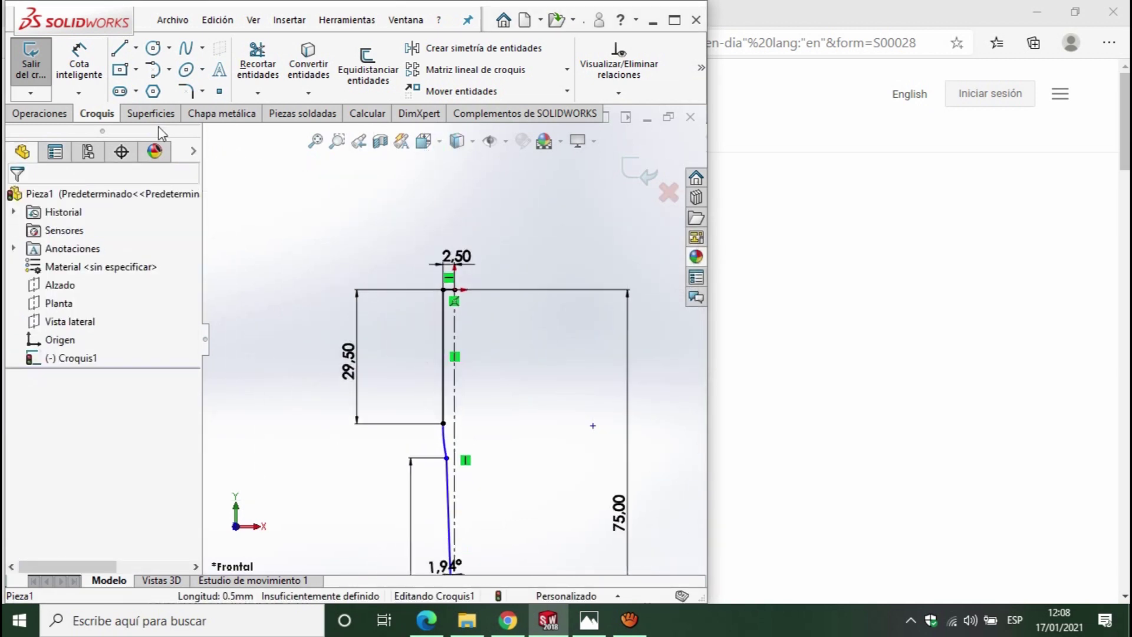
# - Revolve the auto-closed profile about its centreline into the solid Revolución1
pyautogui.click(44, 113)
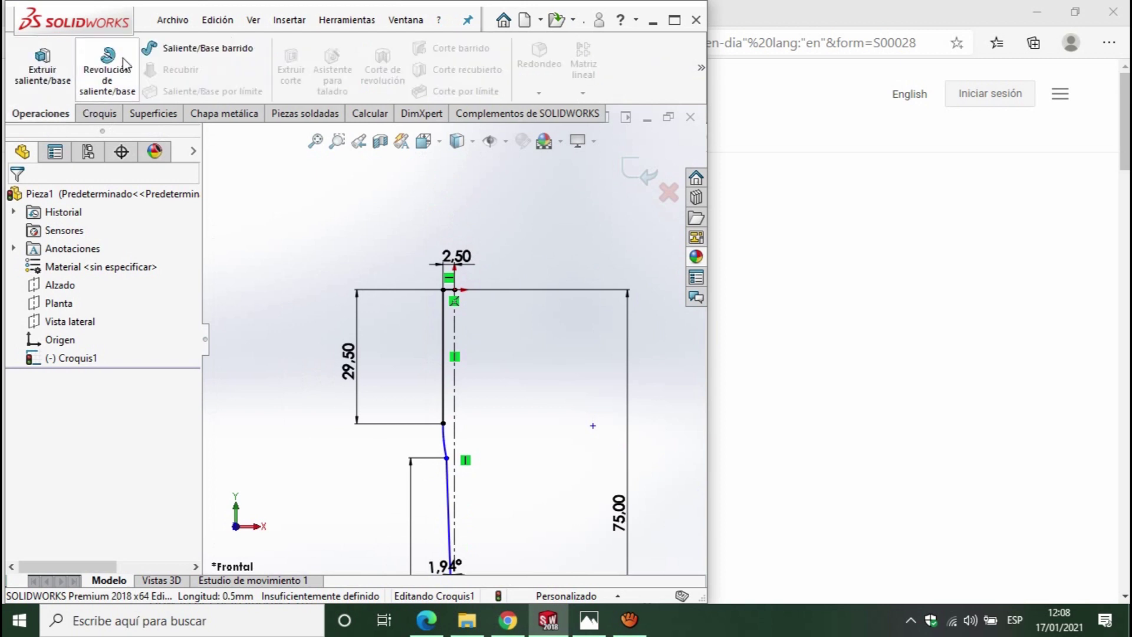
pyautogui.click(108, 66)
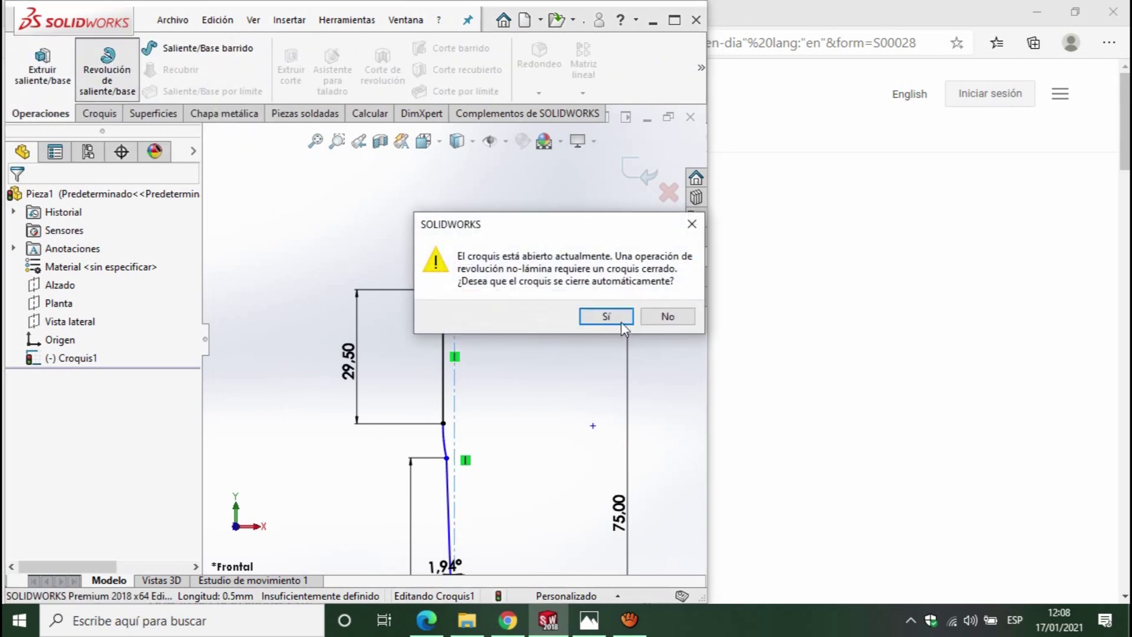
pyautogui.click(619, 318)
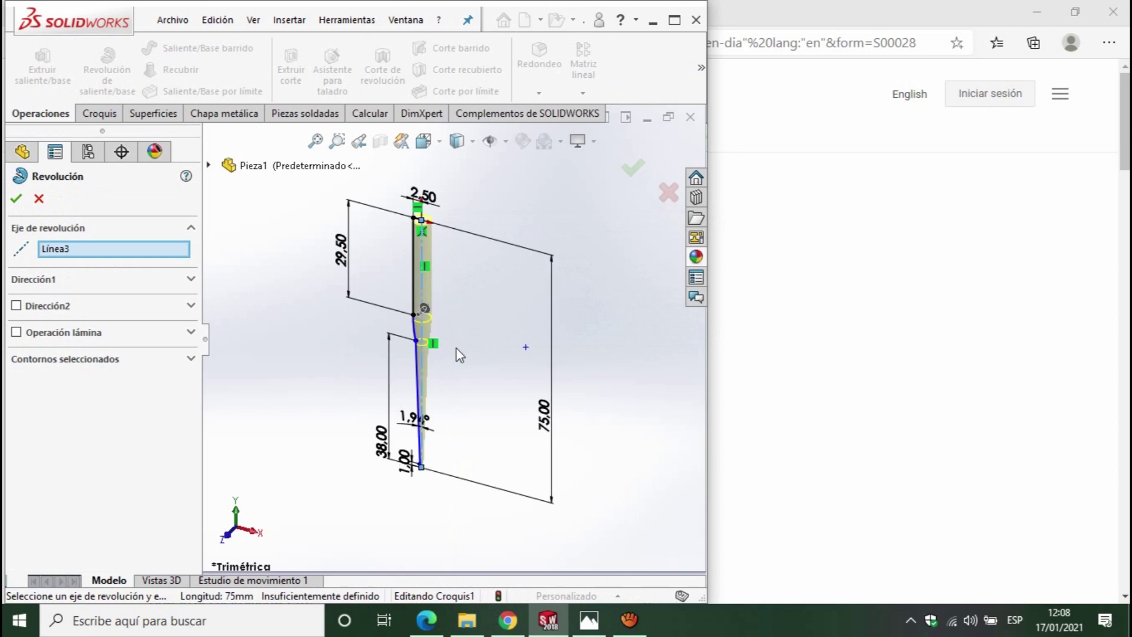
pyautogui.click(632, 170)
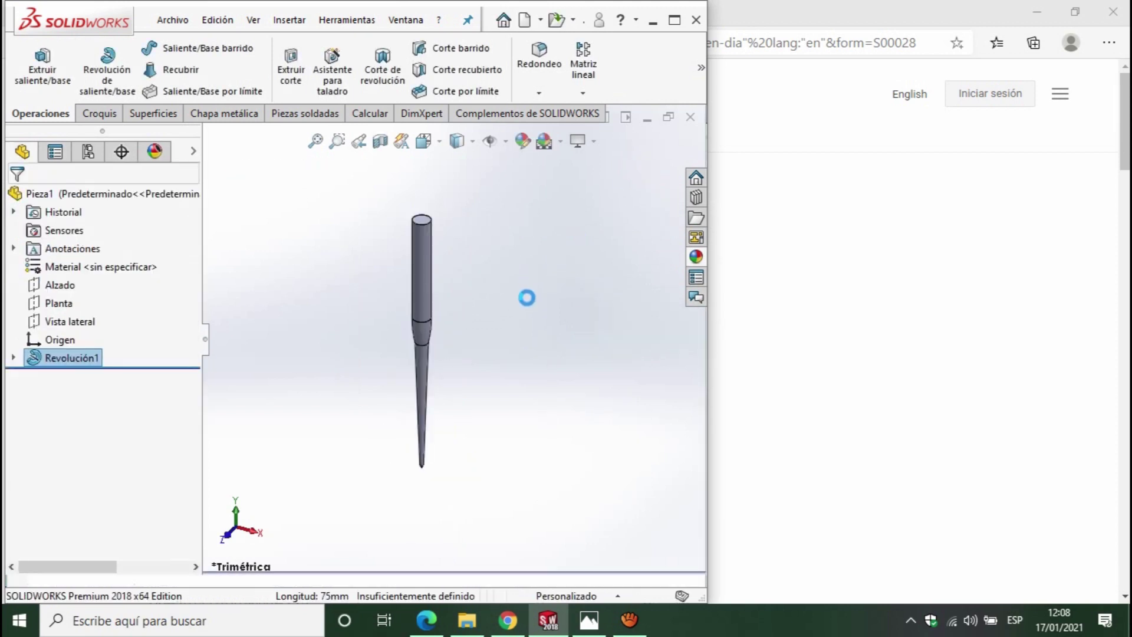
pyautogui.click(956, 427)
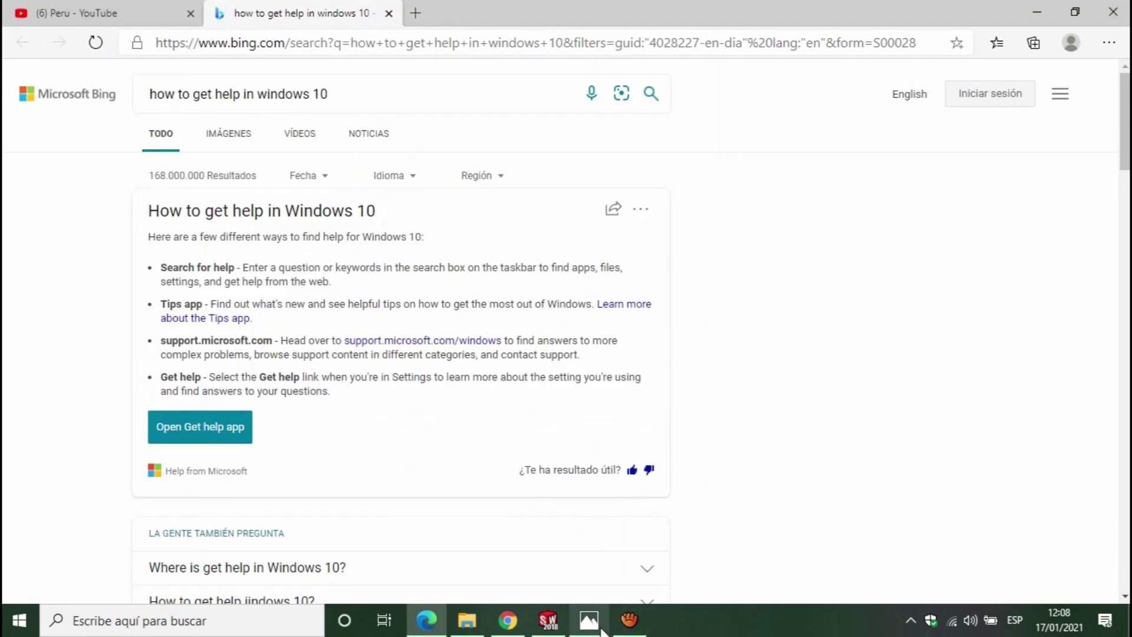
# - Compare the reference screw drawing with the shaft and tilt the model view
pyautogui.click(588, 620)
pyautogui.click(501, 622)
pyautogui.click(548, 620)
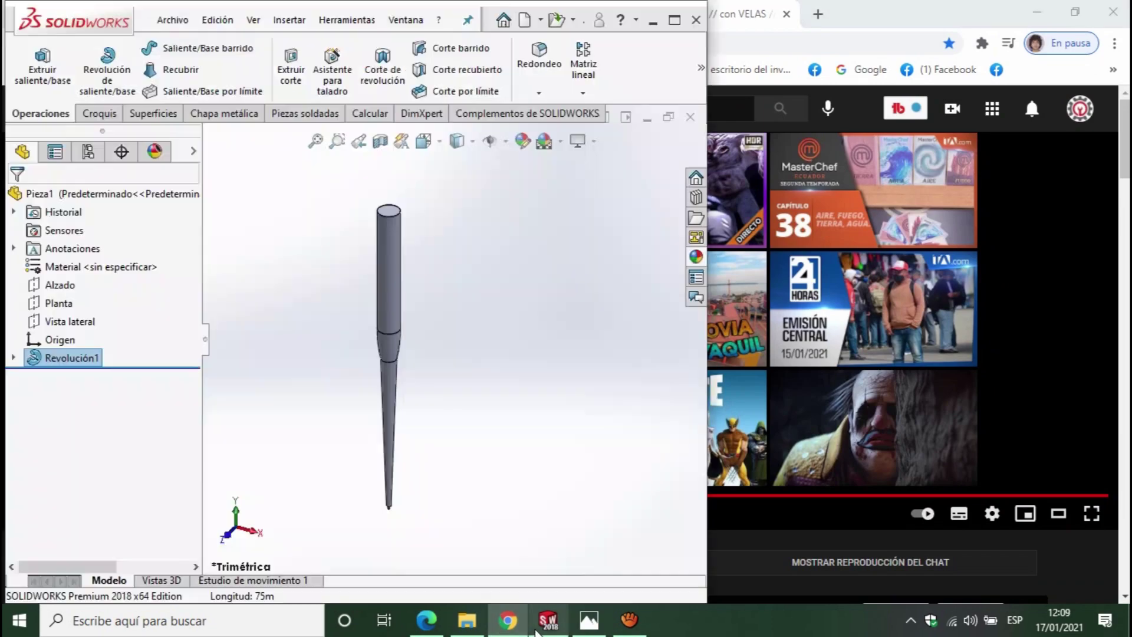
pyautogui.click(589, 619)
pyautogui.scroll(3, 918, 318)
pyautogui.moveTo(885, 318); pyautogui.dragTo(933, 318)
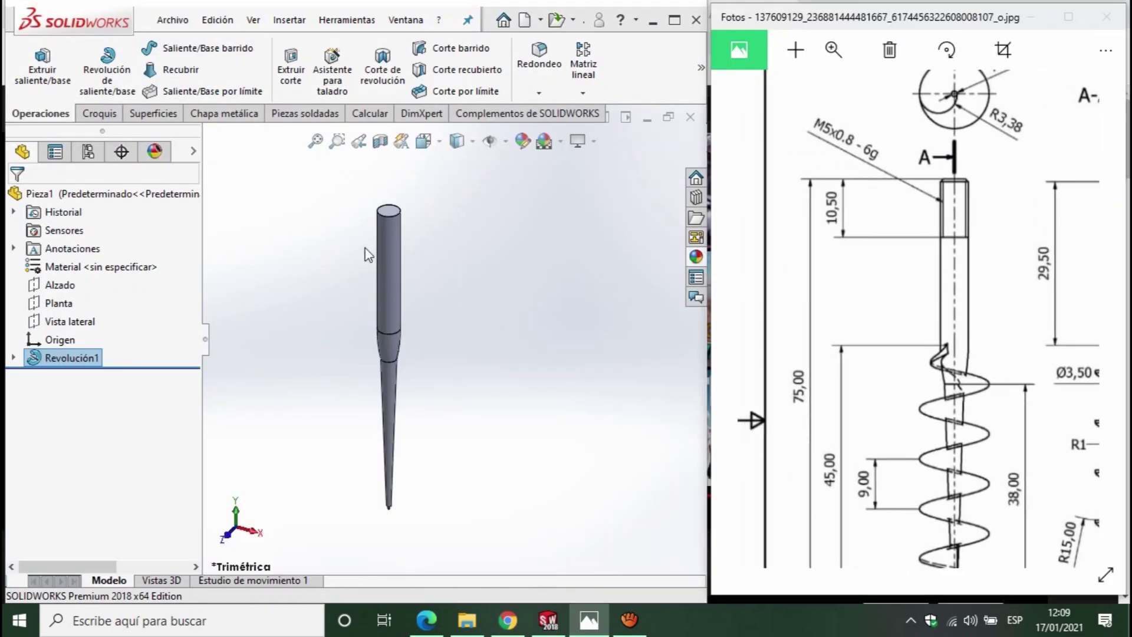
pyautogui.moveTo(371, 254); pyautogui.dragTo(413, 354, button='middle')
# - Start a Thread feature on the shaft's top edge with Metric Die size M5x0.8
pyautogui.click(289, 19)
pyautogui.moveTo(322, 99)
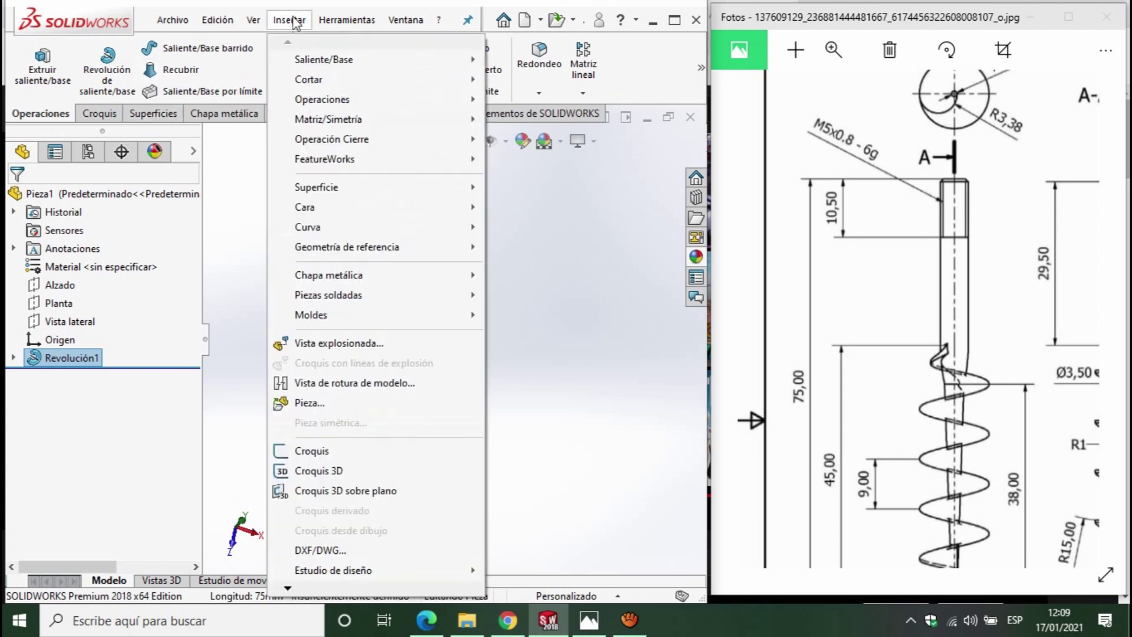
pyautogui.click(522, 134)
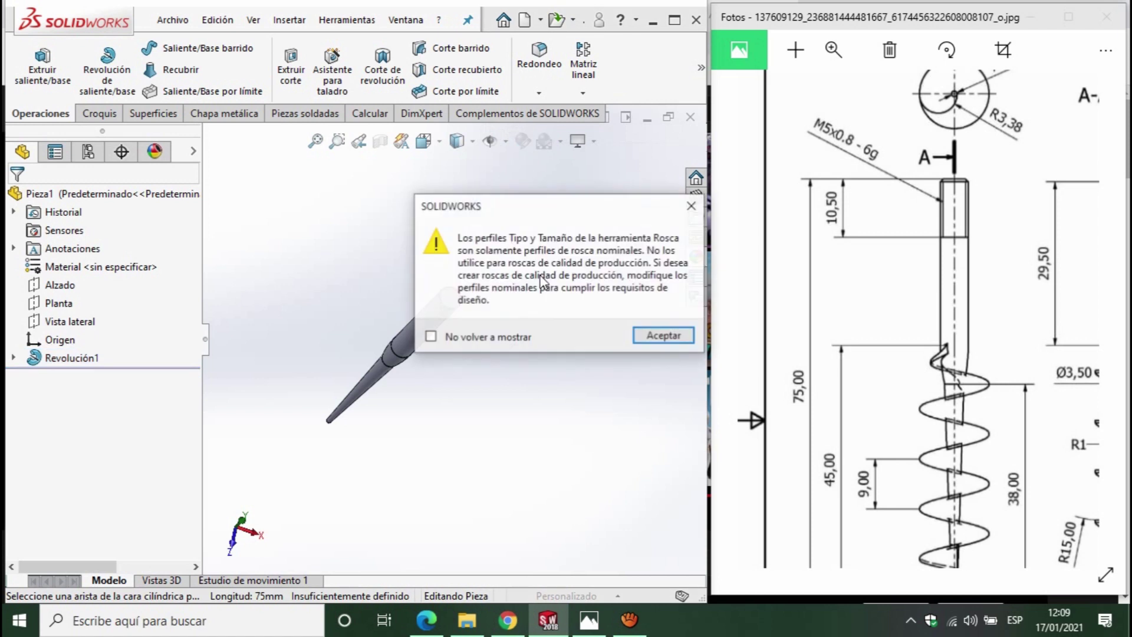
pyautogui.click(649, 328)
pyautogui.scroll(-2, 483, 302)
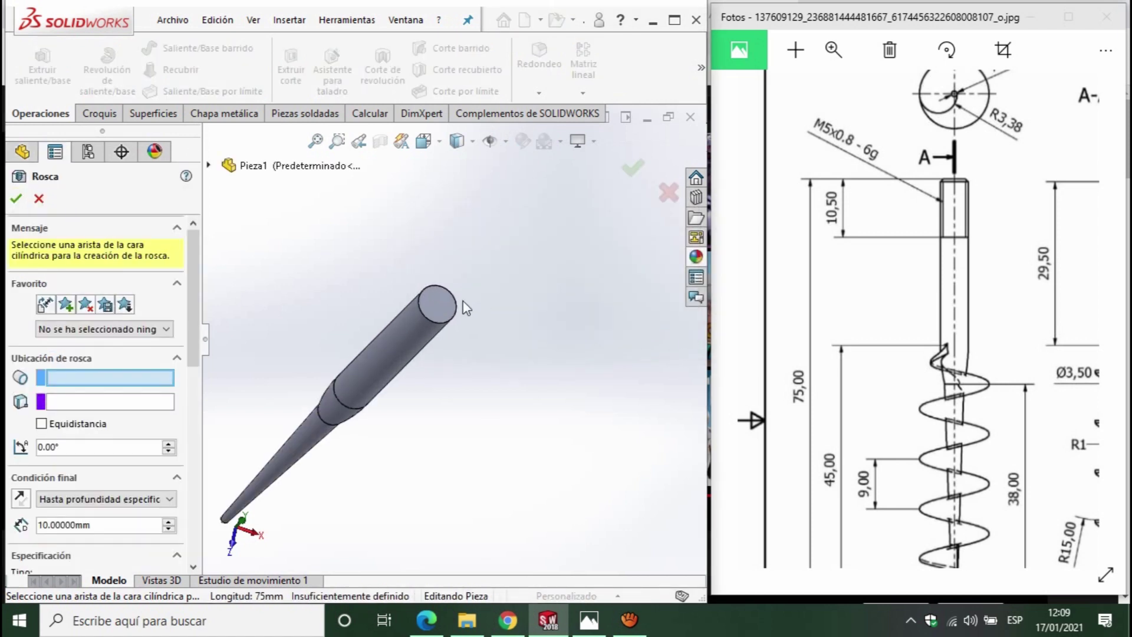
pyautogui.scroll(-2, 477, 304)
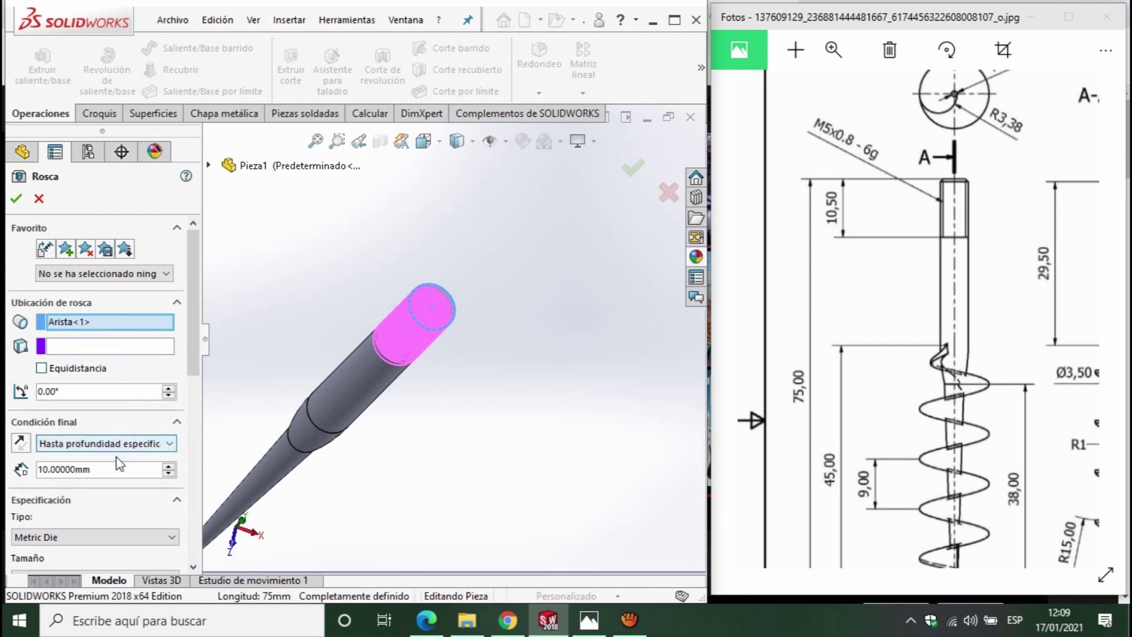
pyautogui.moveTo(189, 349); pyautogui.dragTo(189, 398)
pyautogui.click(123, 407)
pyautogui.moveTo(198, 367); pyautogui.dragTo(190, 393)
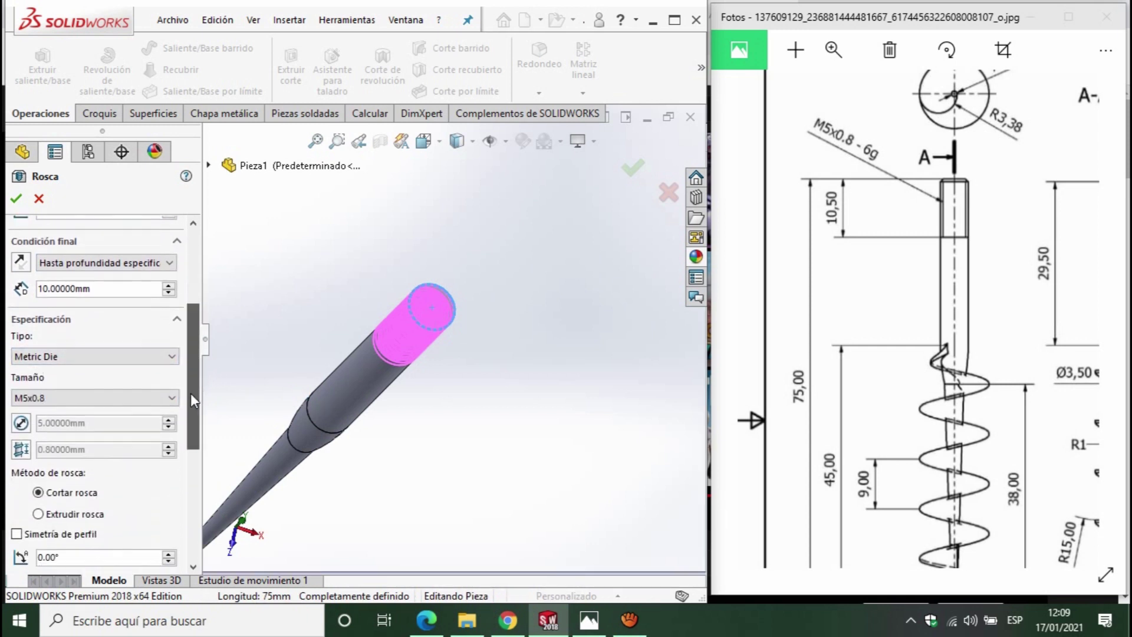
pyautogui.click(64, 405)
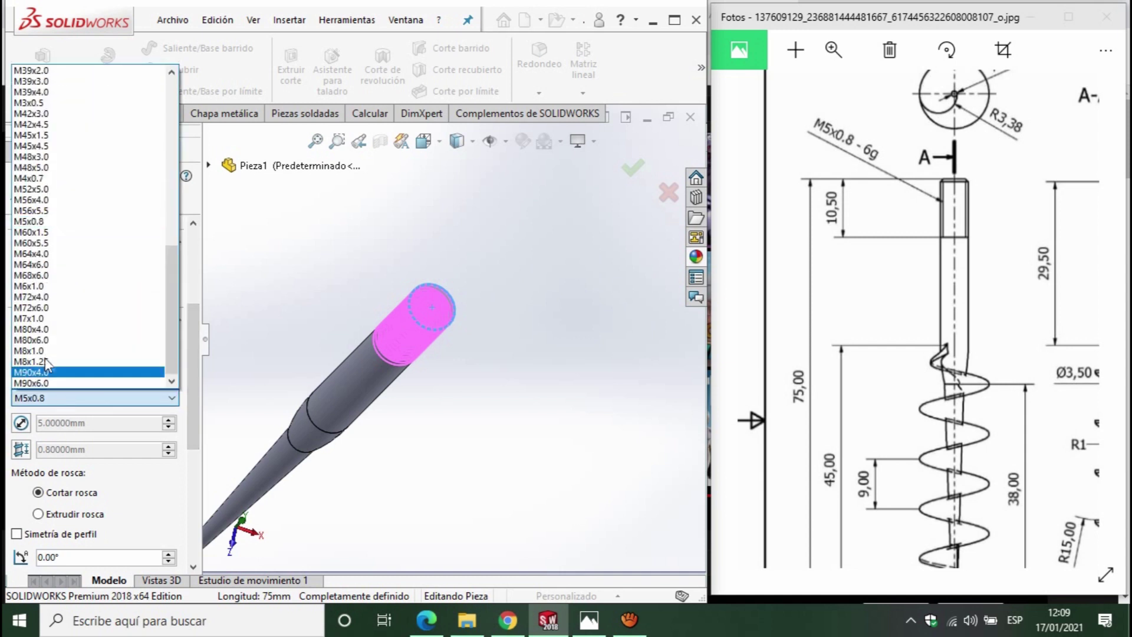
pyautogui.click(27, 223)
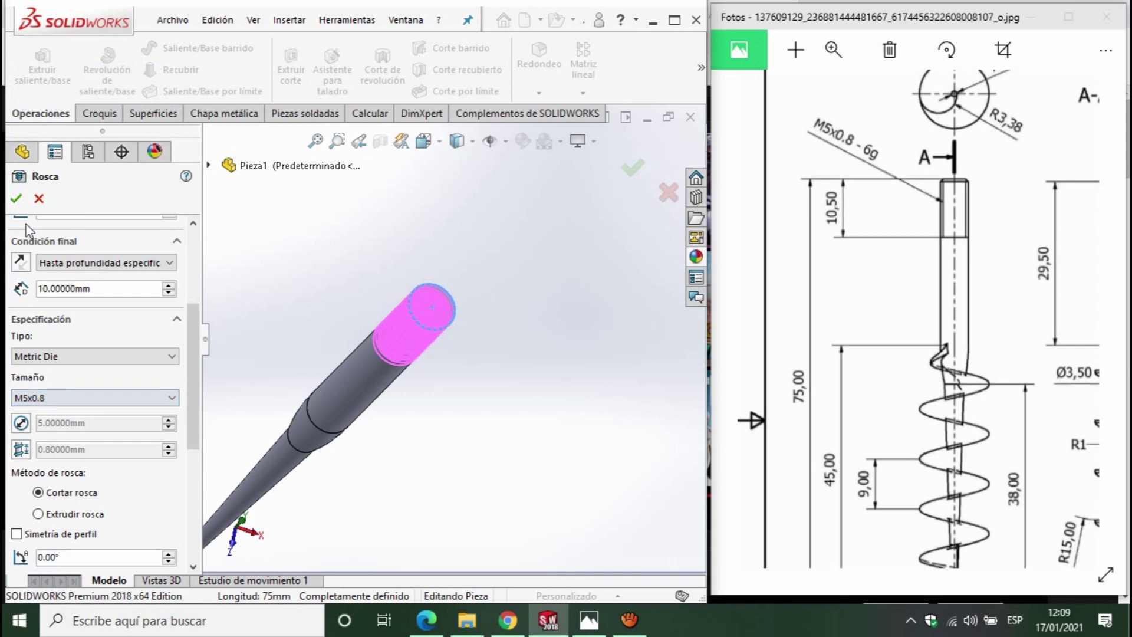
pyautogui.moveTo(192, 413); pyautogui.dragTo(187, 339)
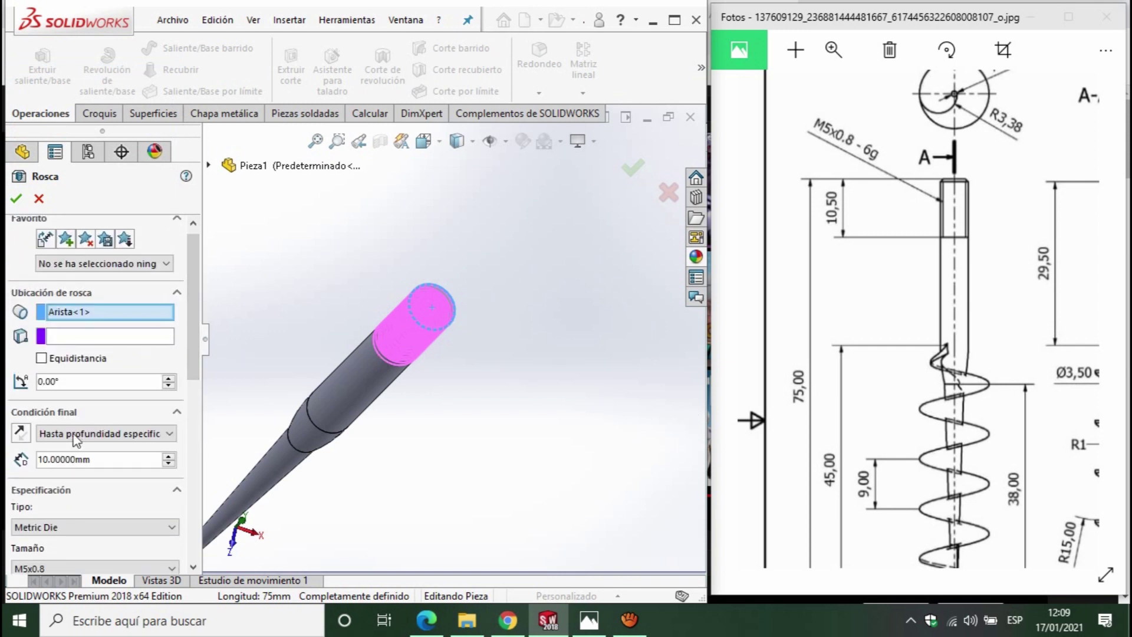
# - Set the thread depth to 12.5 mm with a reversed 2 mm offset
pyautogui.click(60, 461)
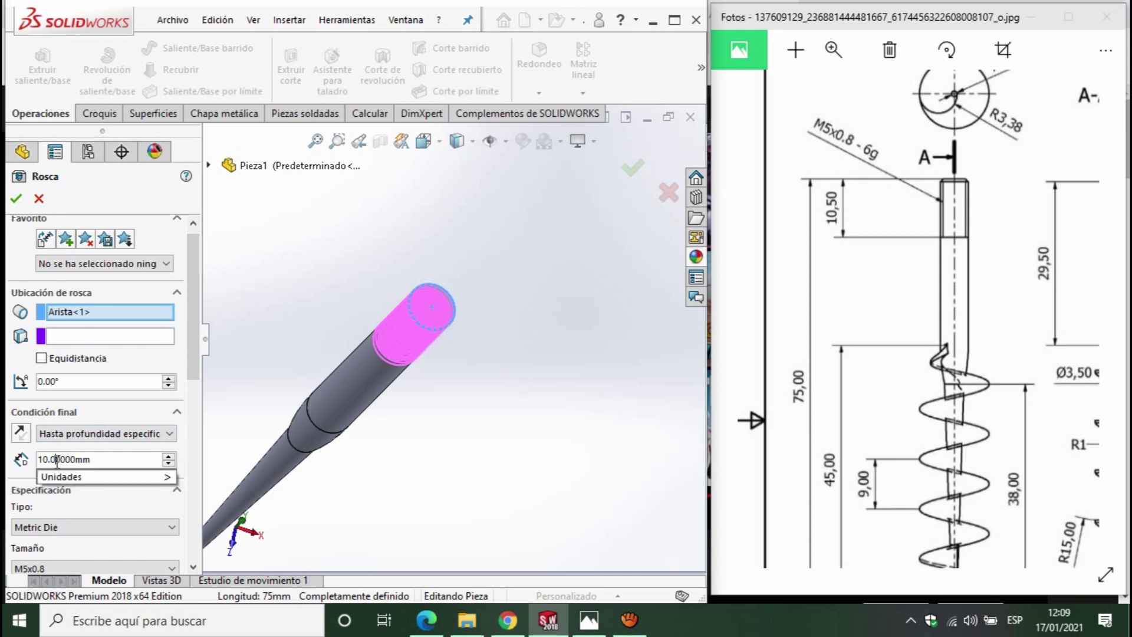
pyautogui.press('BackSpace')
pyautogui.write('5')
pyautogui.moveTo(104, 477)
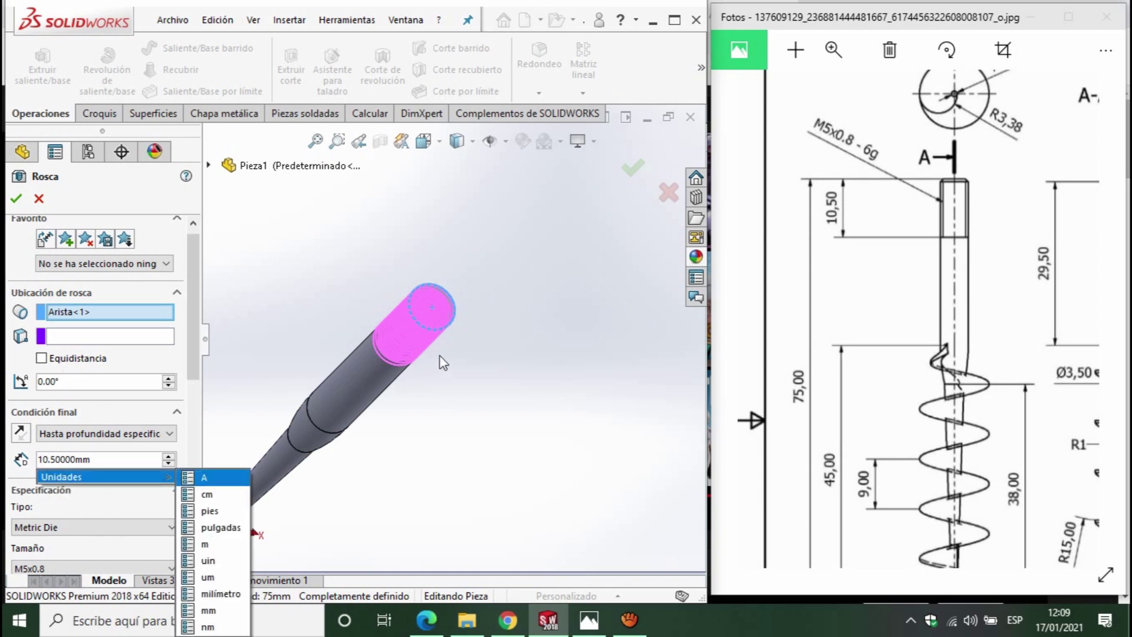
pyautogui.moveTo(360, 364); pyautogui.dragTo(371, 397, button='middle')
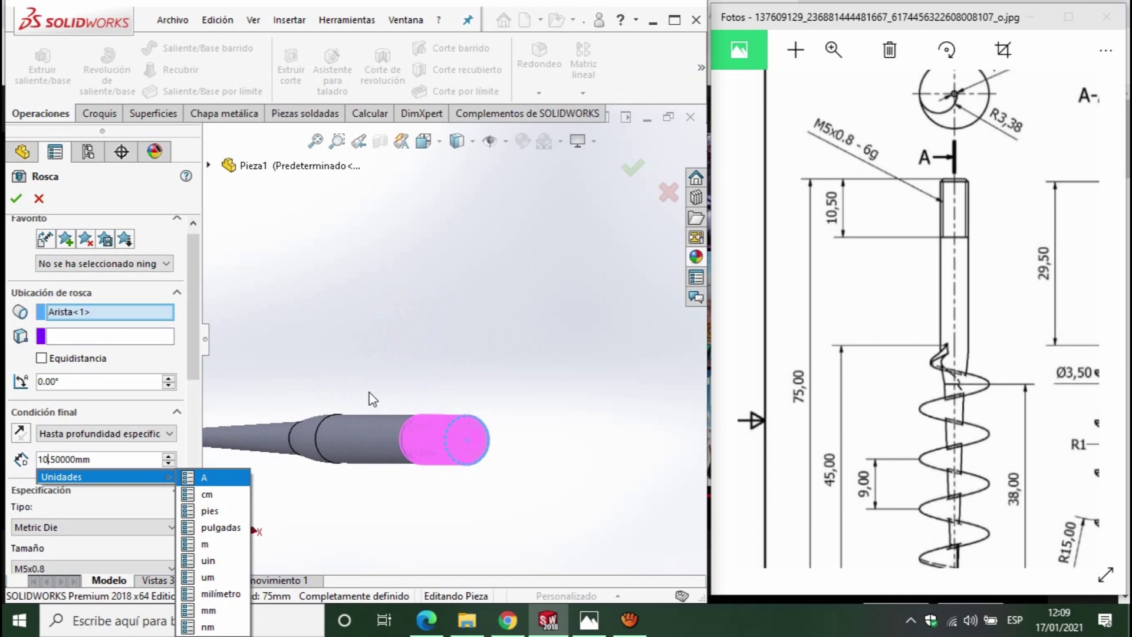
pyautogui.press('BackSpace')
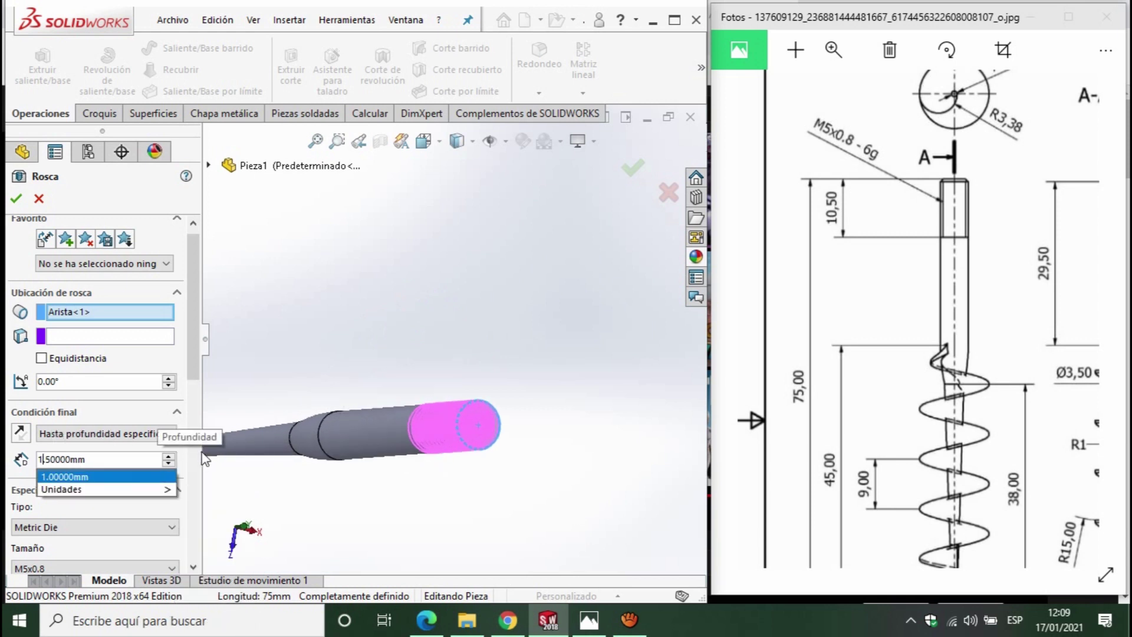
pyautogui.write('2')
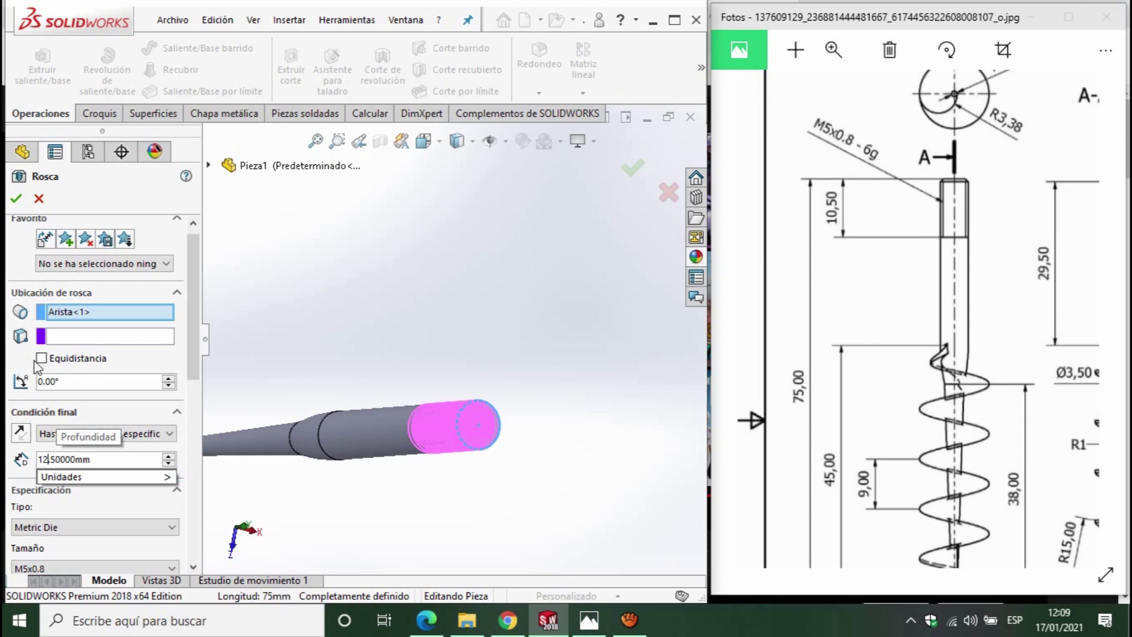
pyautogui.press('Return')
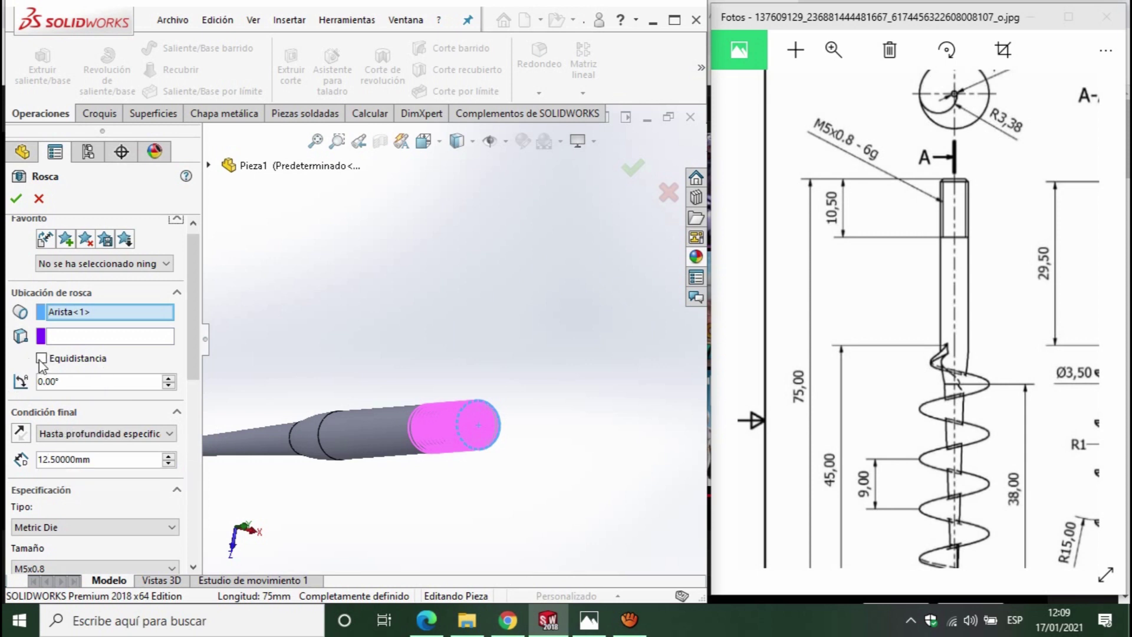
pyautogui.click(45, 365)
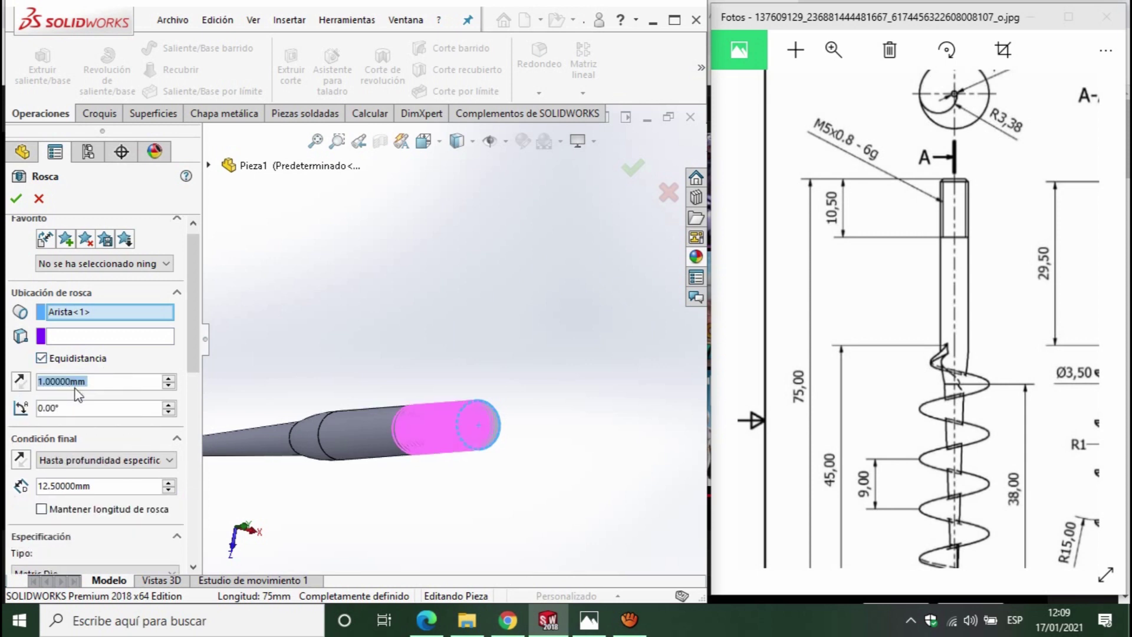
pyautogui.write('2')
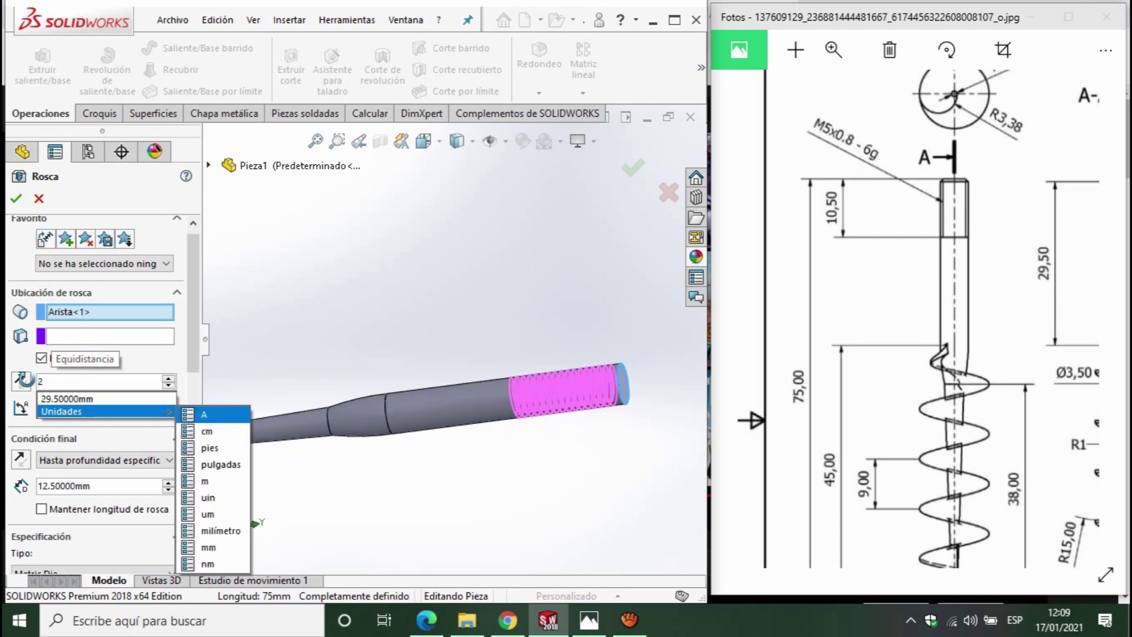
pyautogui.press('Return')
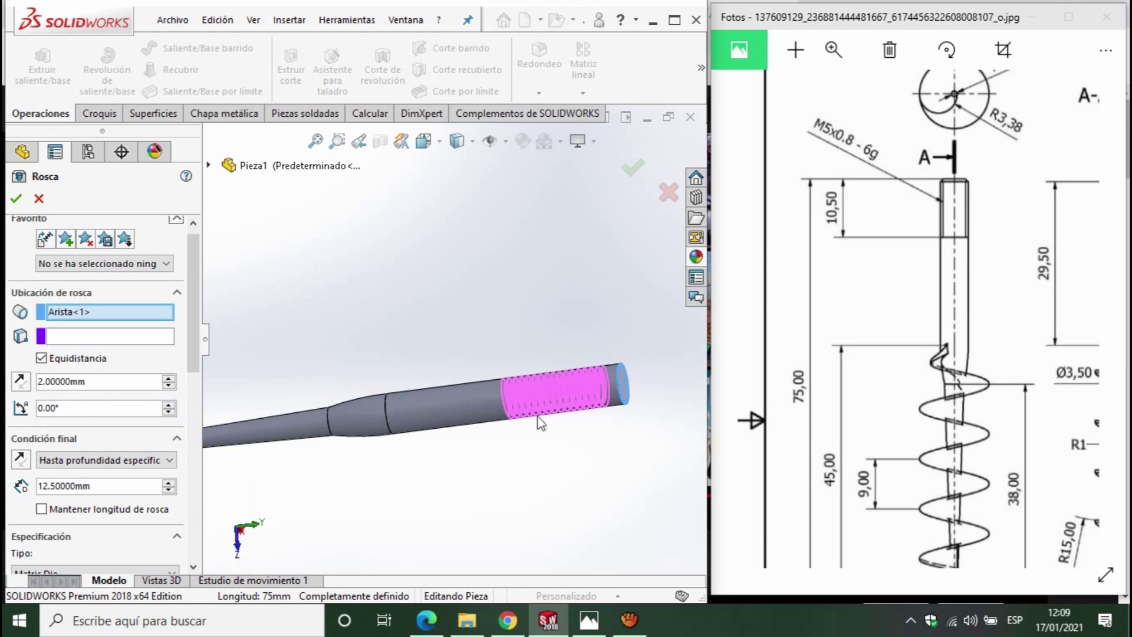
pyautogui.scroll(-4, 617, 413)
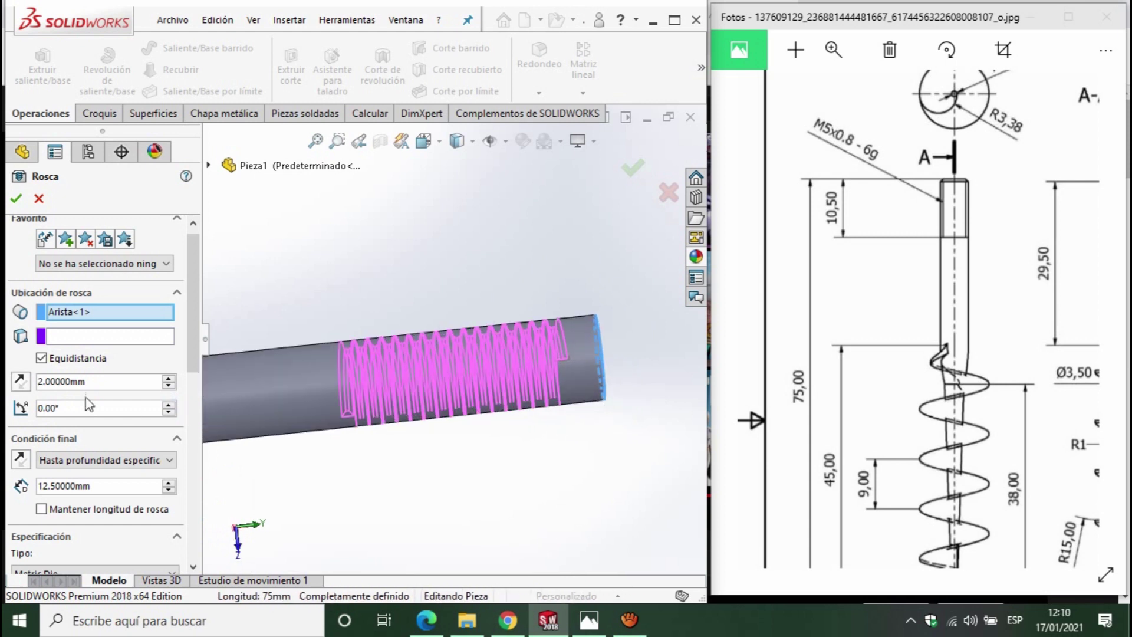
pyautogui.click(20, 381)
pyautogui.scroll(3, 234, 385)
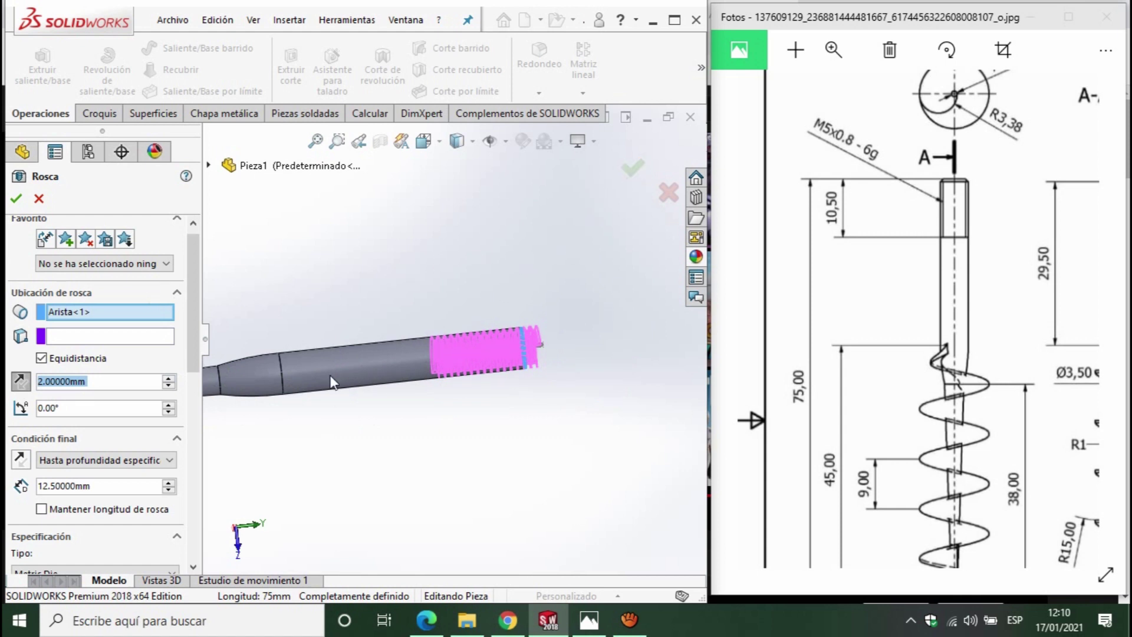
# - Accept the thread as Rosca1 and orbit around it to inspect
pyautogui.moveTo(495, 360)
pyautogui.mouseDown(button='middle')
pyautogui.moveTo(470, 344)
pyautogui.moveTo(374, 425)
pyautogui.moveTo(369, 353)
pyautogui.moveTo(599, 184)
pyautogui.mouseUp(button='middle')
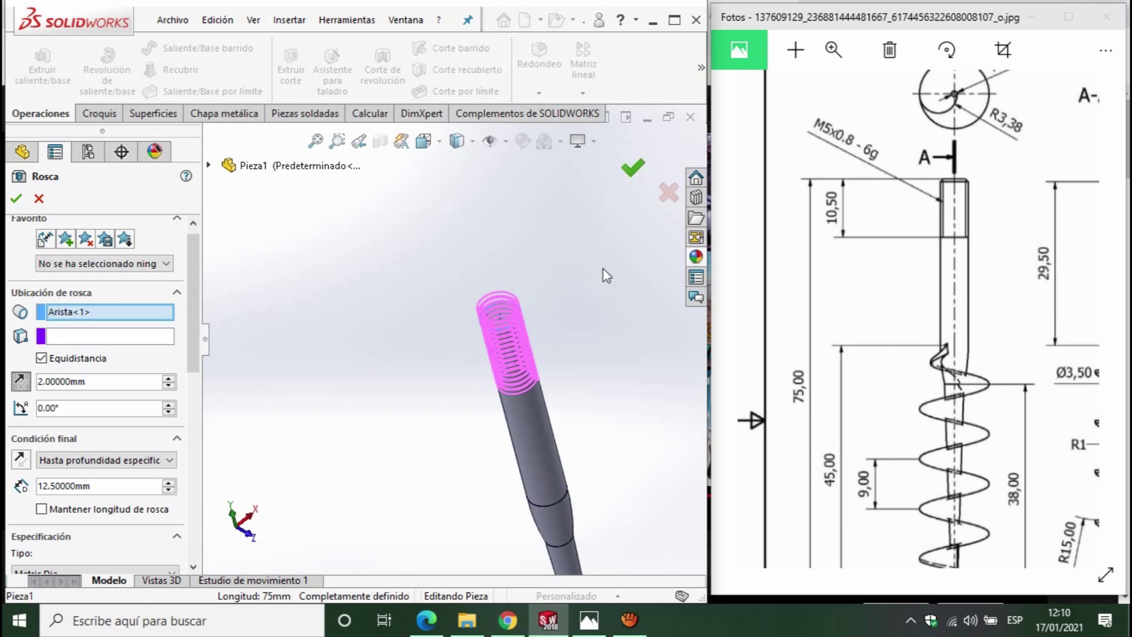
pyautogui.press('Return')
pyautogui.scroll(-2, 506, 379)
pyautogui.scroll(-3, 513, 371)
pyautogui.moveTo(519, 367)
pyautogui.mouseDown(button='middle')
pyautogui.moveTo(541, 333)
pyautogui.moveTo(516, 273)
pyautogui.mouseUp(button='middle')
pyautogui.scroll(3, 541, 333)
pyautogui.scroll(-3, 401, 365)
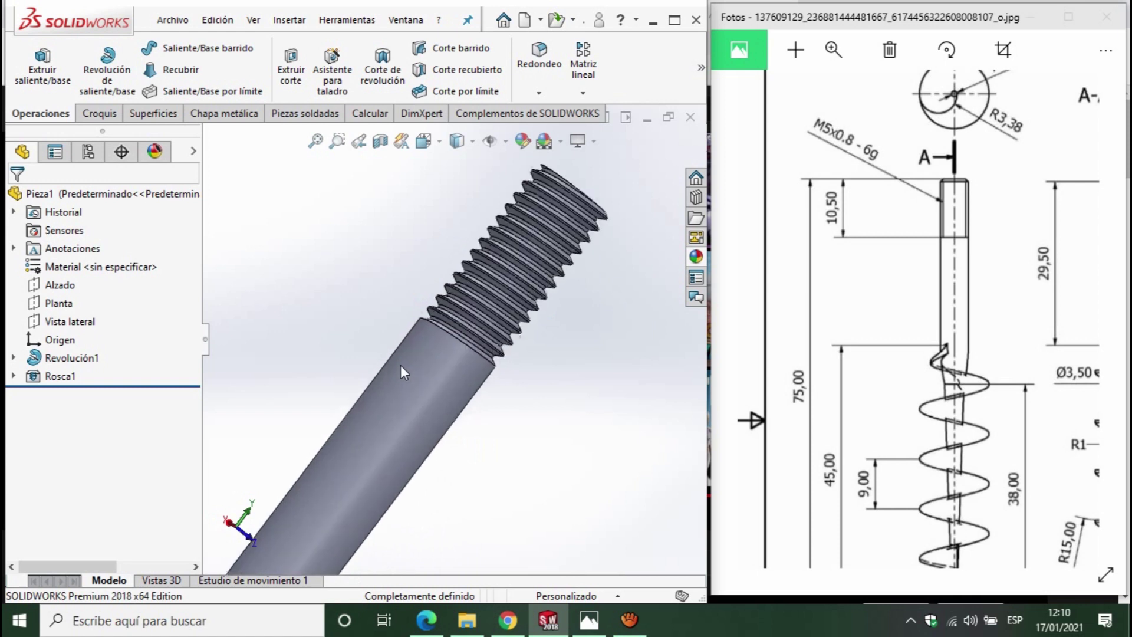
# - Review the drawing's lower spiral and section view, then return to the shaft
pyautogui.scroll(3, 401, 366)
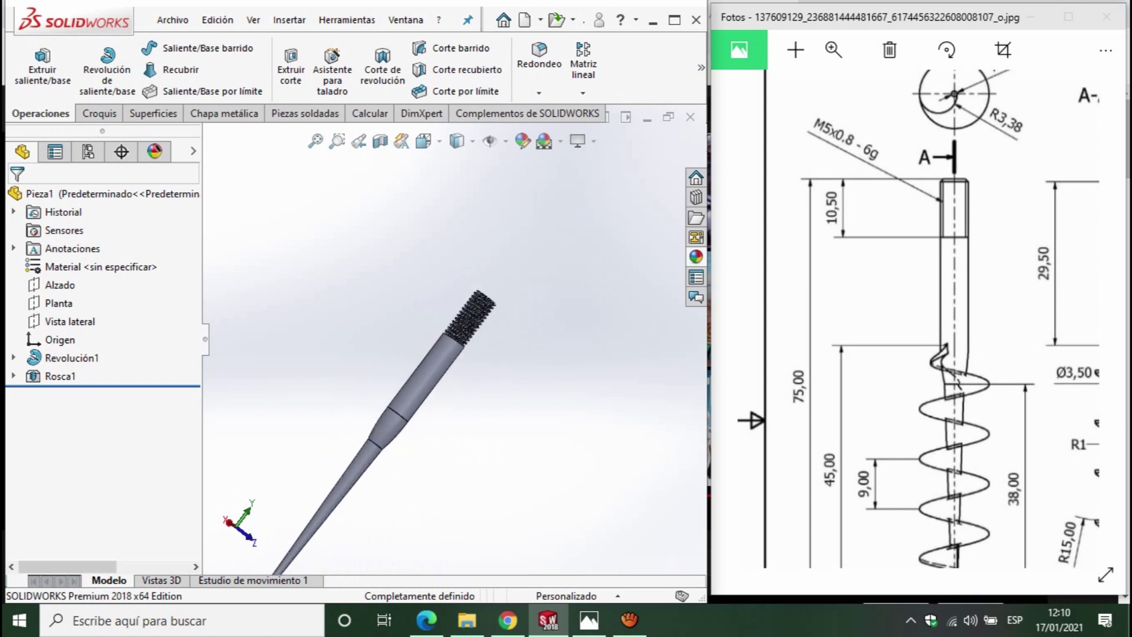
pyautogui.moveTo(1073, 435)
pyautogui.mouseDown()
pyautogui.moveTo(978, 307)
pyautogui.moveTo(952, 297)
pyautogui.moveTo(973, 271)
pyautogui.moveTo(1000, 278)
pyautogui.moveTo(1010, 231)
pyautogui.mouseUp()
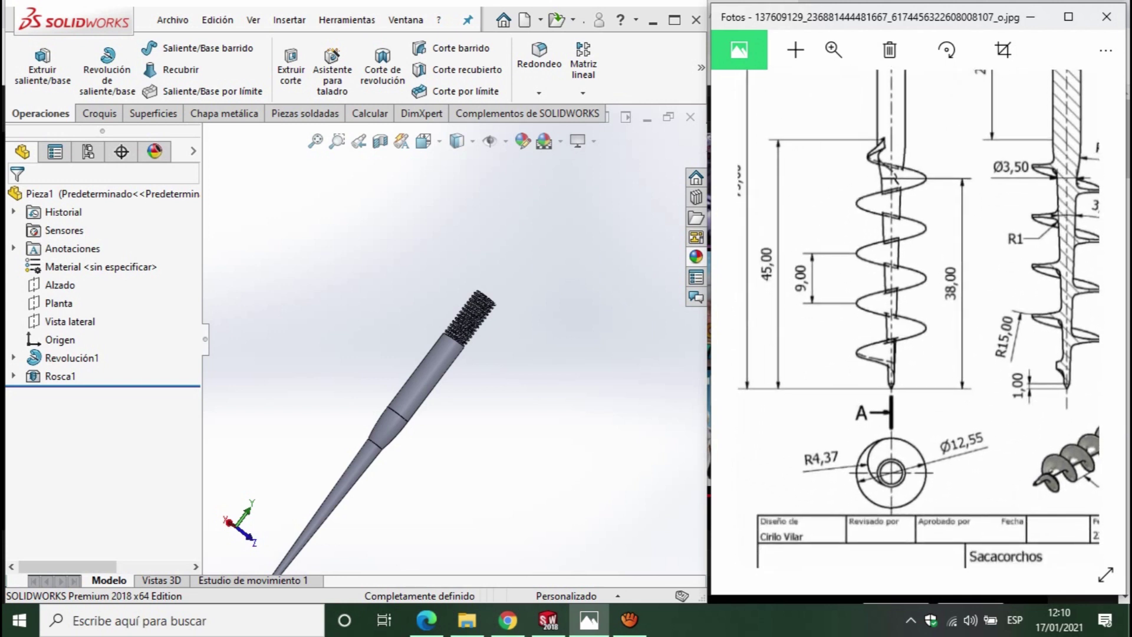
pyautogui.moveTo(1010, 232)
pyautogui.mouseDown()
pyautogui.moveTo(975, 240)
pyautogui.moveTo(853, 200)
pyautogui.mouseUp()
pyautogui.click(435, 431)
pyautogui.moveTo(442, 404); pyautogui.dragTo(450, 406, button='middle')
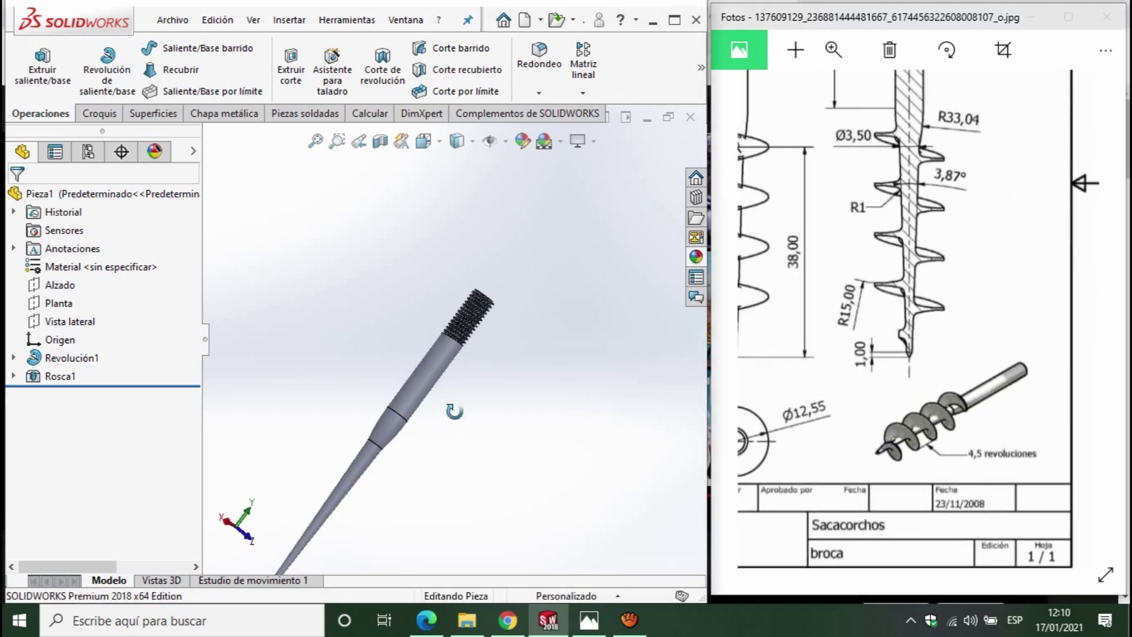
# - Select Planta and start a new reference Plane from Geometría de referencia
pyautogui.click(48, 303)
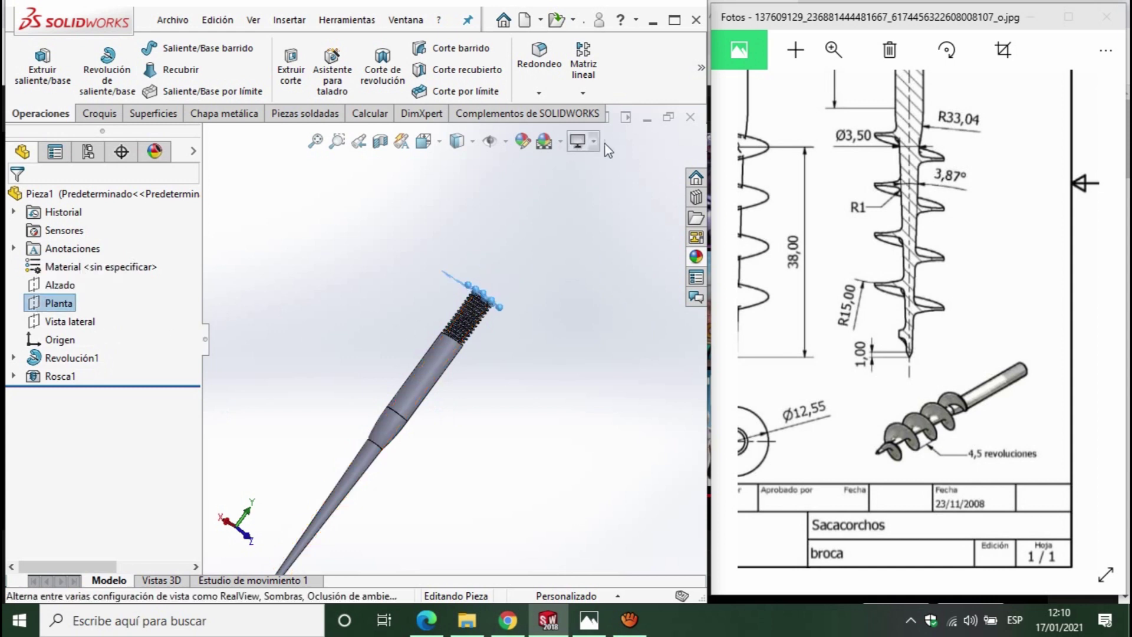
pyautogui.click(700, 69)
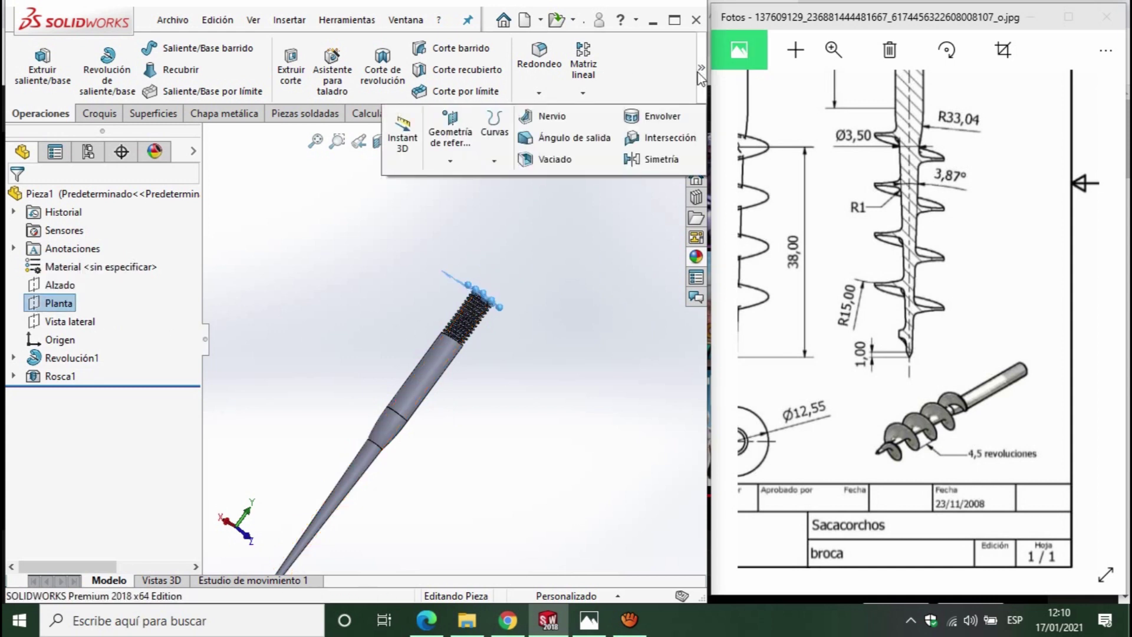
pyautogui.click(458, 161)
pyautogui.click(466, 183)
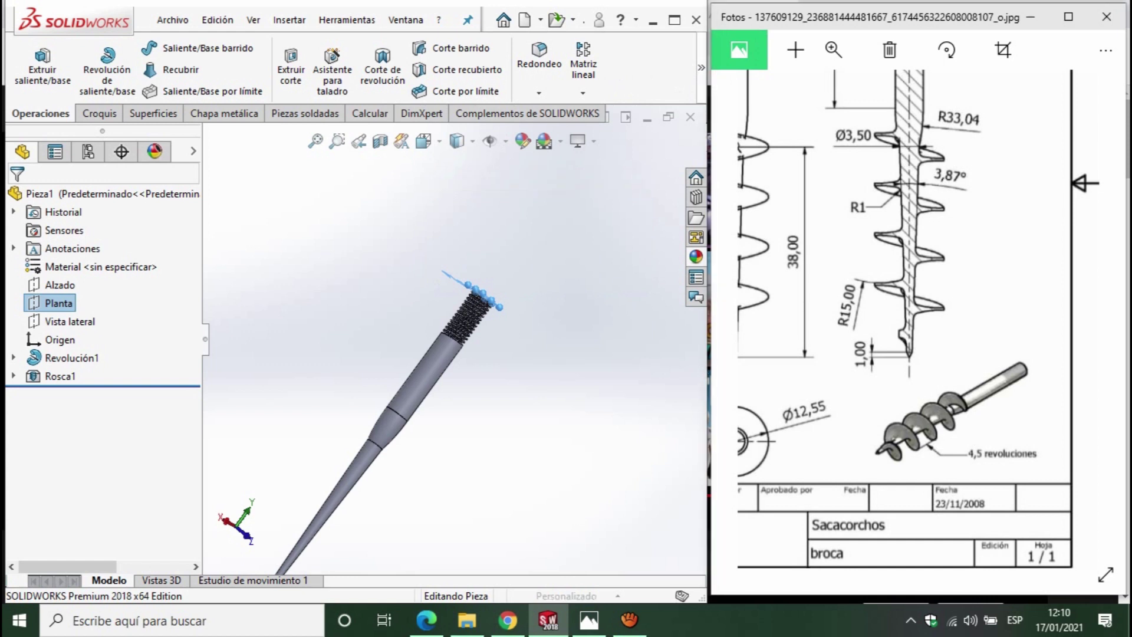
pyautogui.moveTo(855, 295); pyautogui.dragTo(984, 342)
# - Create a plane offset 75-45 (30 mm) from Planta
pyautogui.moveTo(920, 319); pyautogui.dragTo(965, 333)
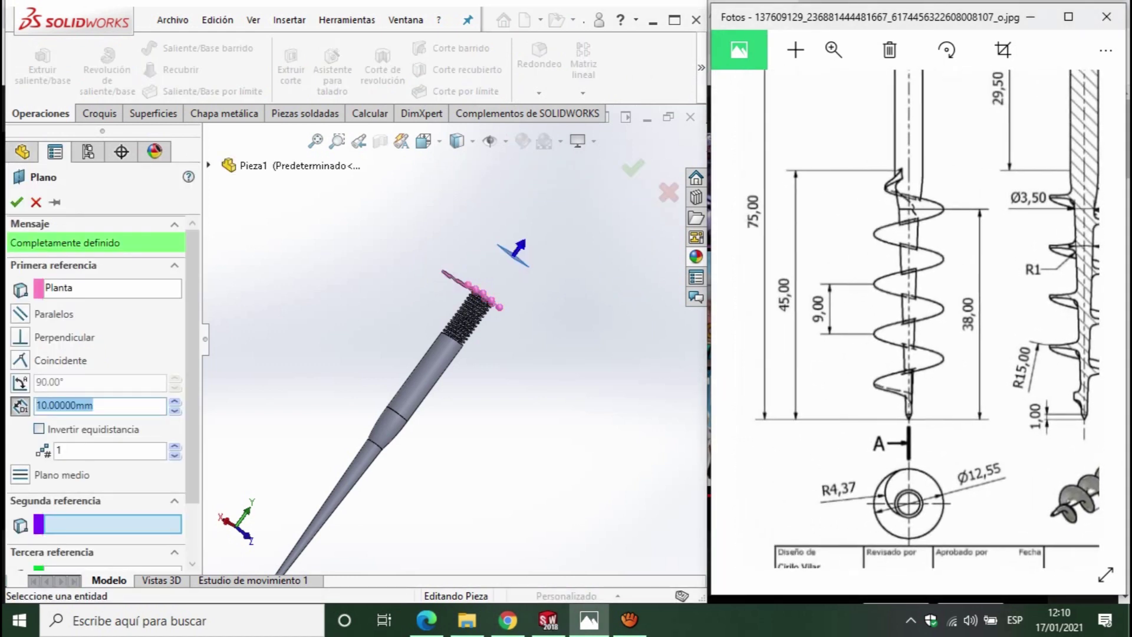
pyautogui.moveTo(919, 236); pyautogui.dragTo(919, 381)
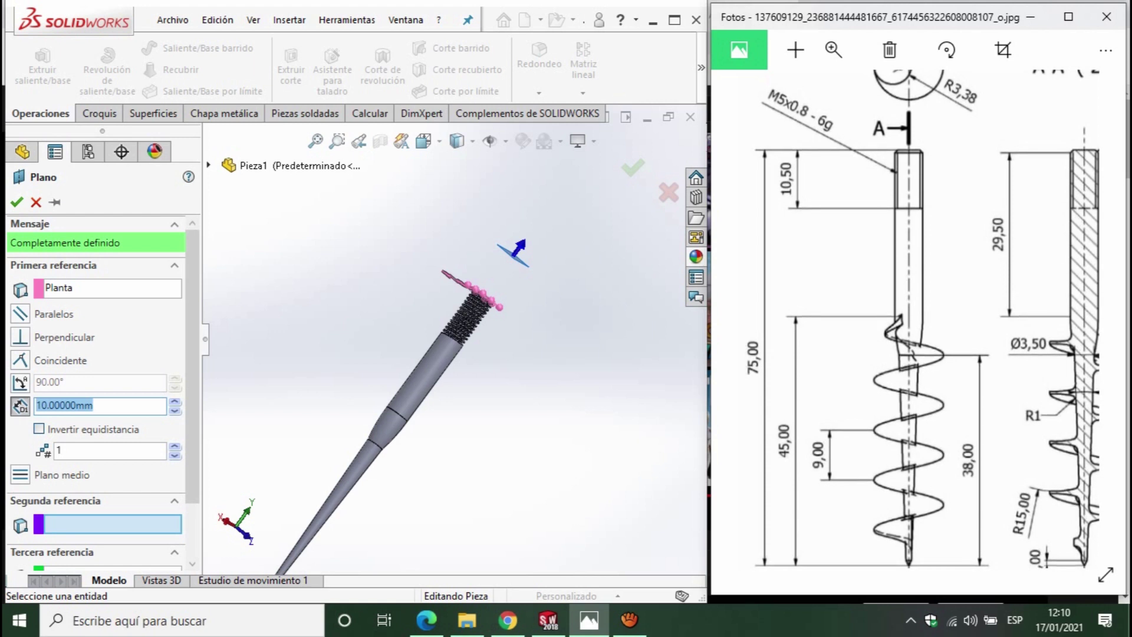
pyautogui.moveTo(823, 420); pyautogui.dragTo(840, 377)
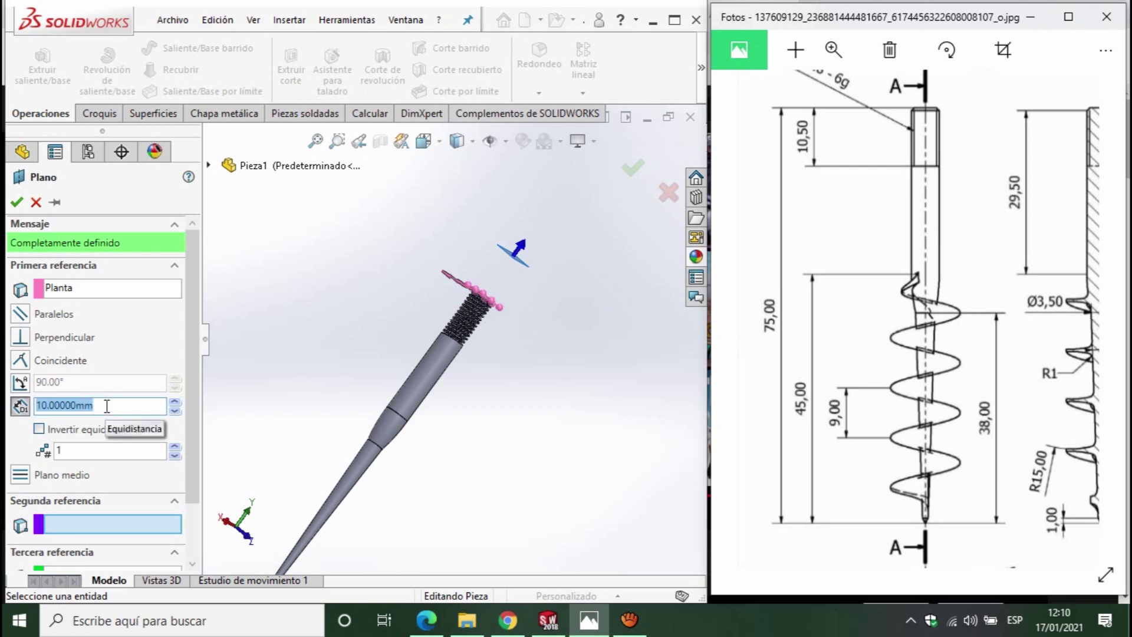
pyautogui.click(107, 406)
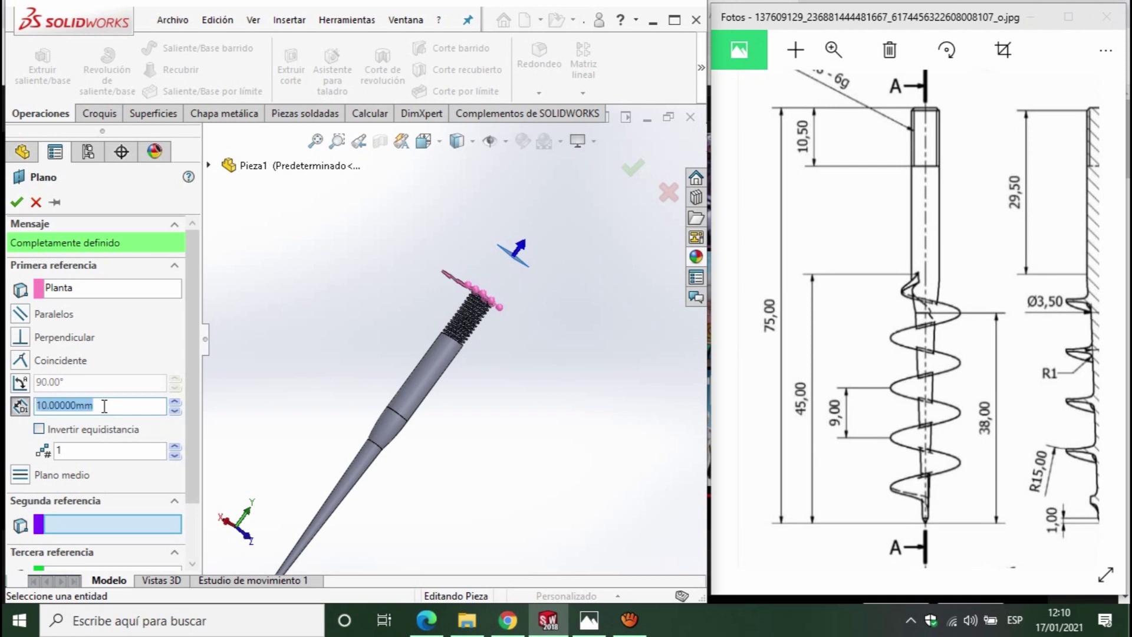
pyautogui.press('Home')
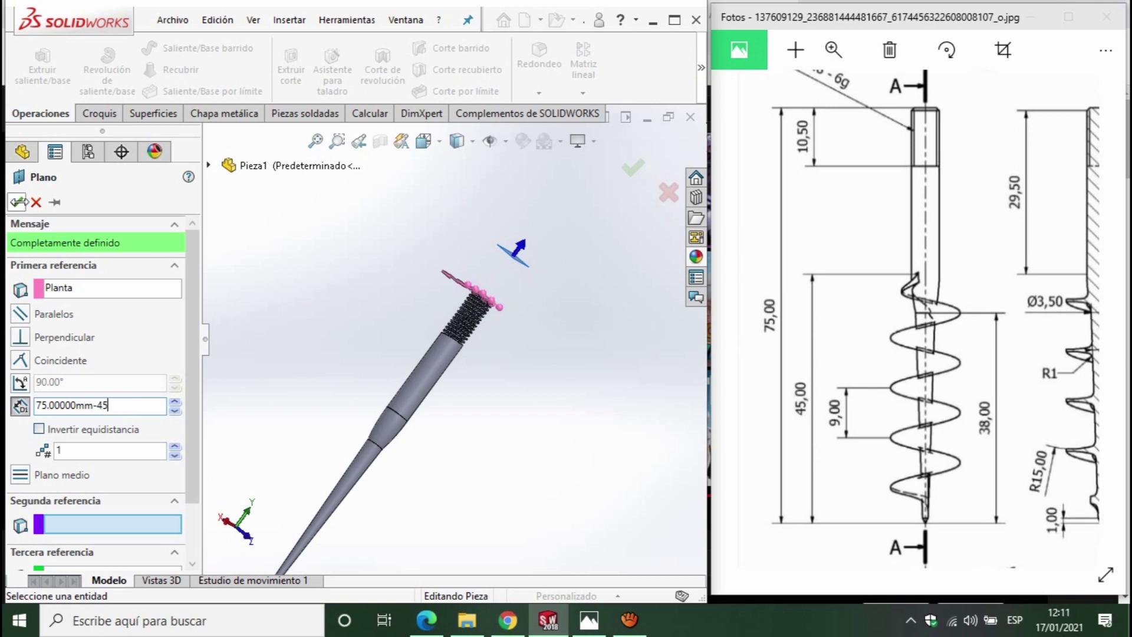
pyautogui.press('Return')
pyautogui.click(18, 201)
# - Edit Plano2 with Invertir equidistancia so it crosses the shaft mid-length
pyautogui.click(32, 398)
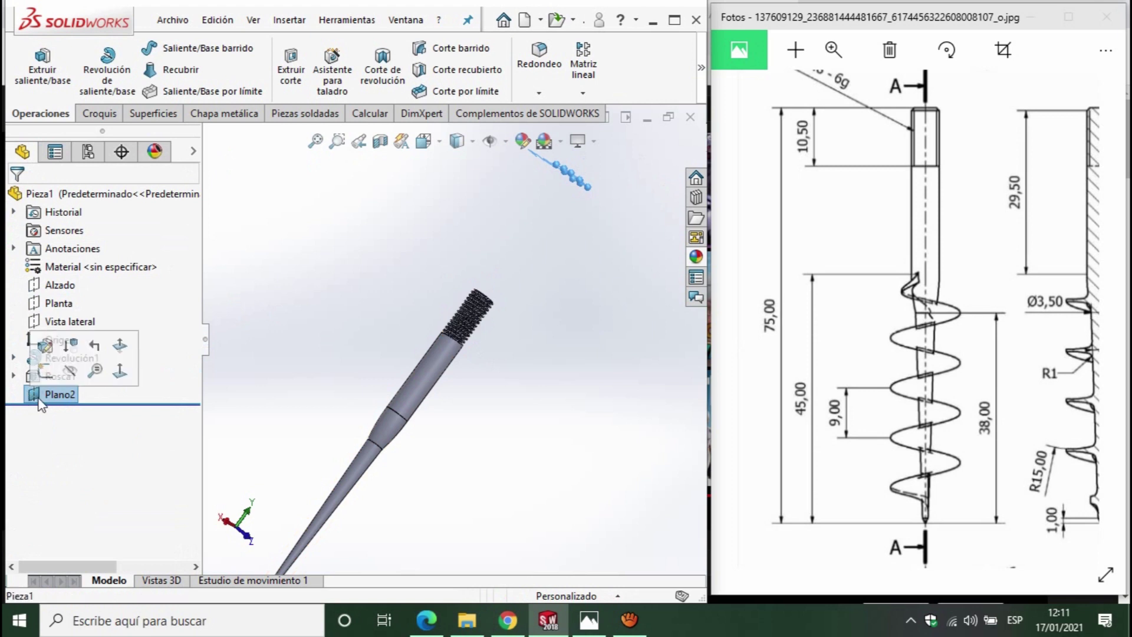
pyautogui.click(47, 346)
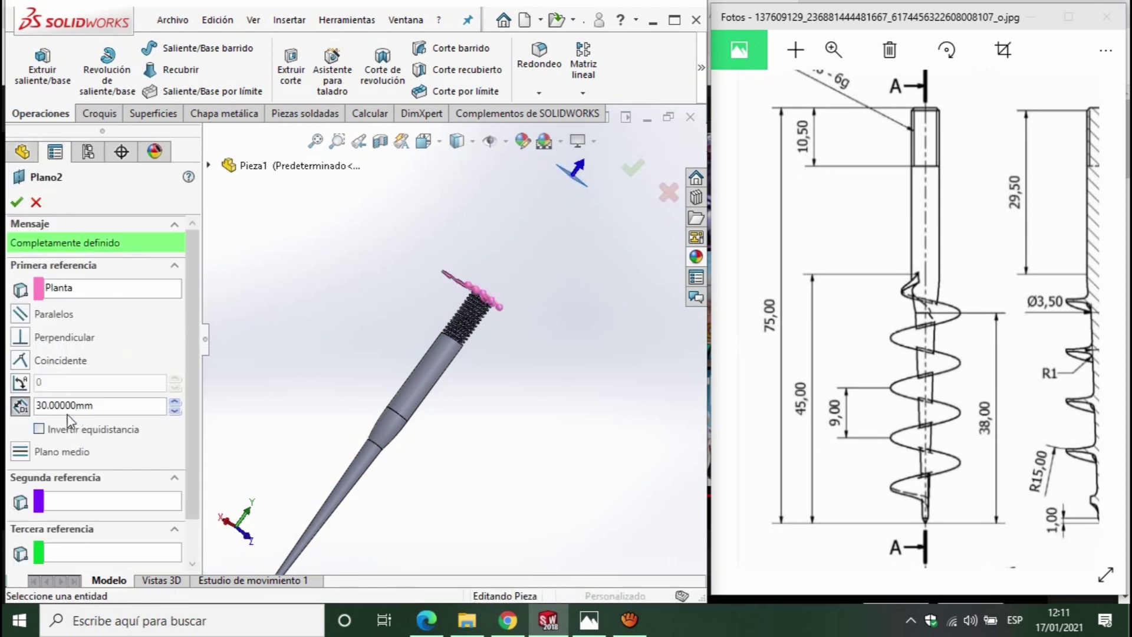
pyautogui.click(39, 430)
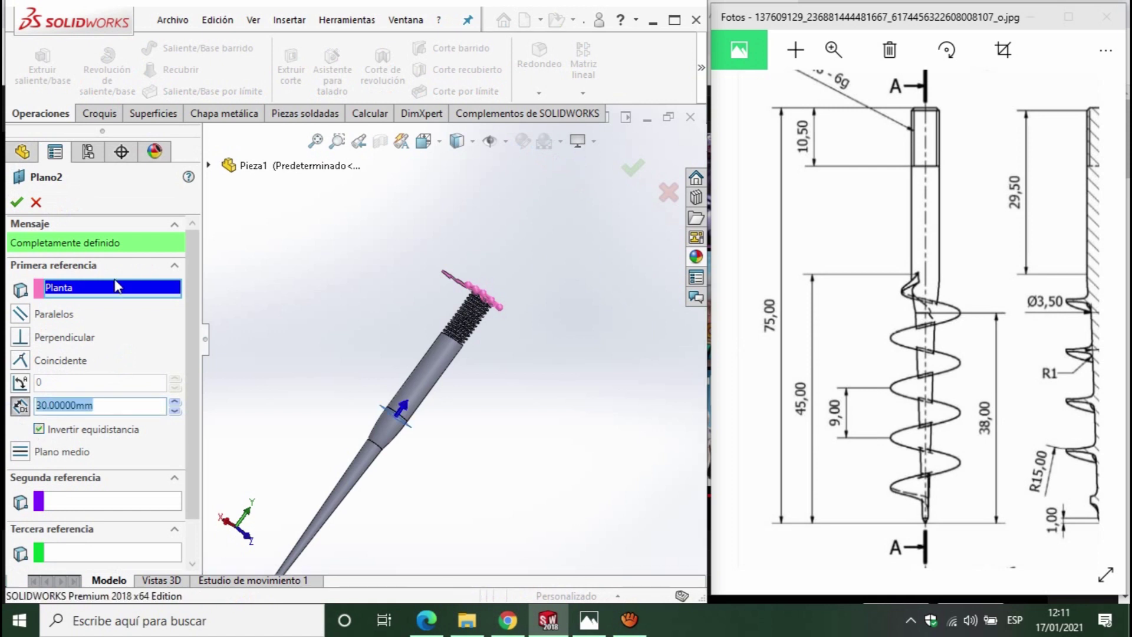
pyautogui.click(17, 202)
pyautogui.scroll(-3, 381, 426)
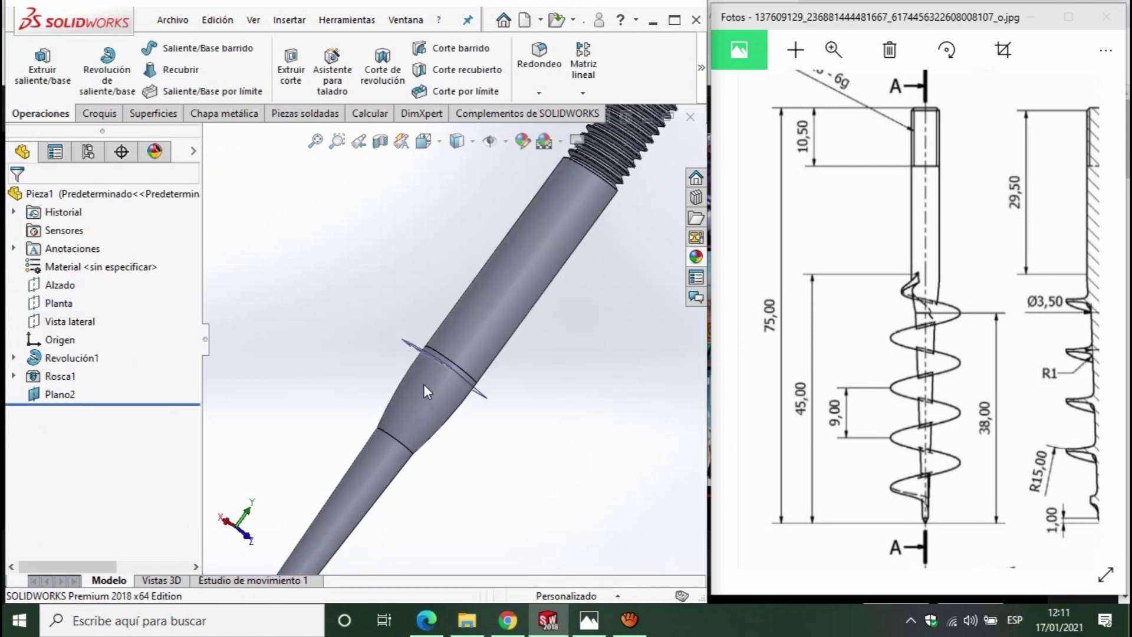
pyautogui.scroll(-2, 431, 392)
pyautogui.scroll(3, 439, 389)
pyautogui.scroll(1, 448, 383)
pyautogui.scroll(1, 457, 378)
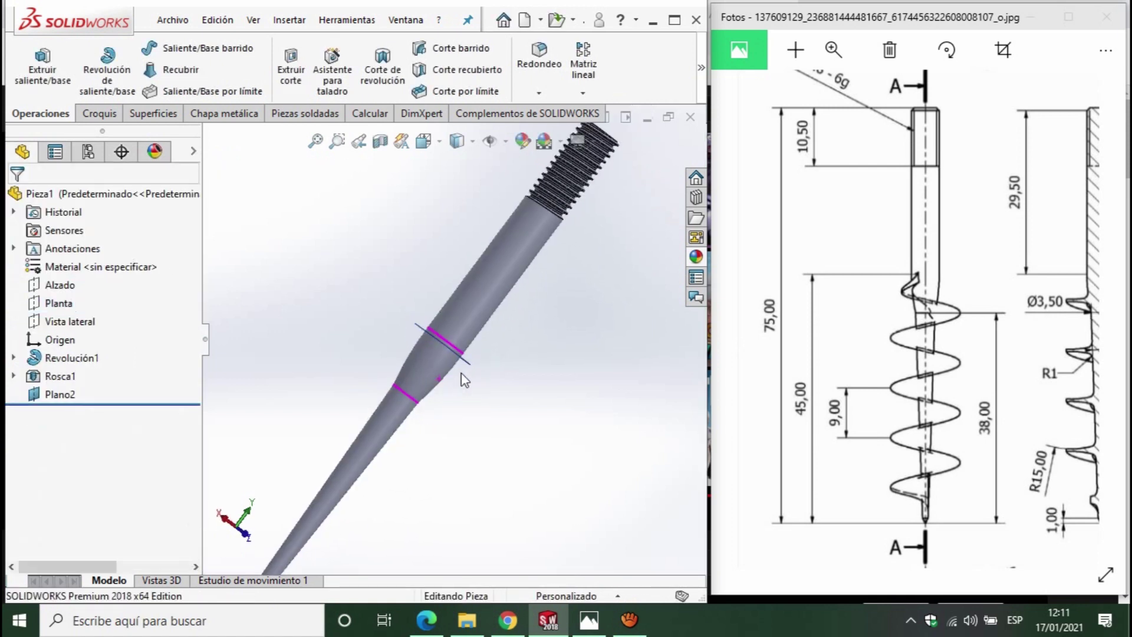
pyautogui.scroll(2, 464, 372)
pyautogui.scroll(-2, 463, 377)
pyautogui.scroll(-2, 443, 401)
pyautogui.moveTo(437, 410); pyautogui.dragTo(432, 418, button='middle')
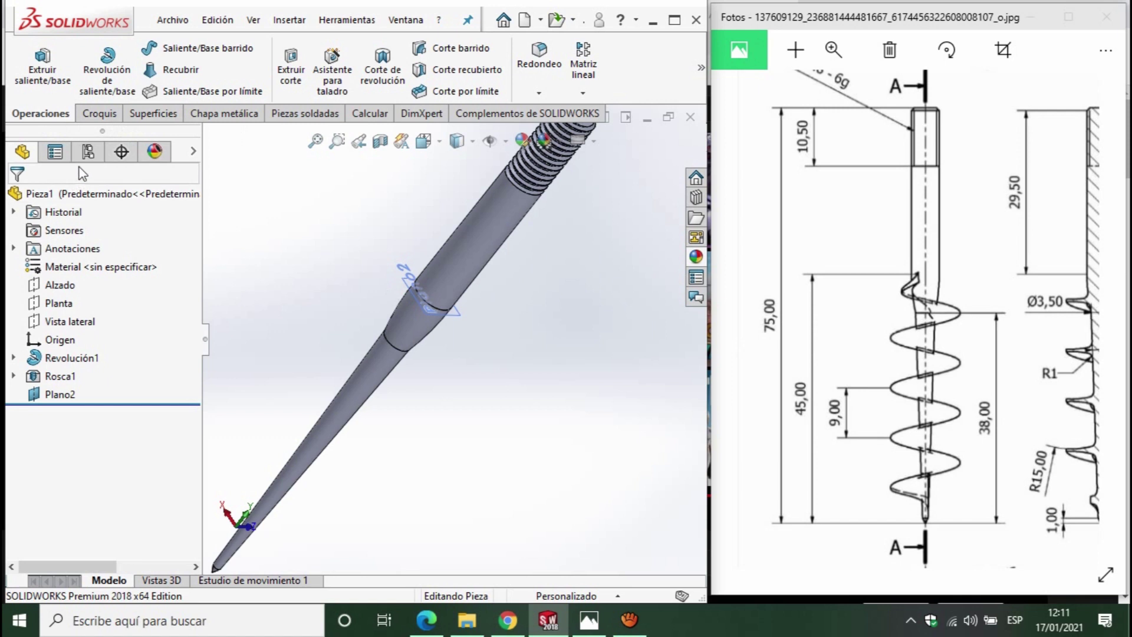
pyautogui.click(96, 113)
# - Open a sketch on Plano2 and draw a circle centred on the origin
pyautogui.click(30, 59)
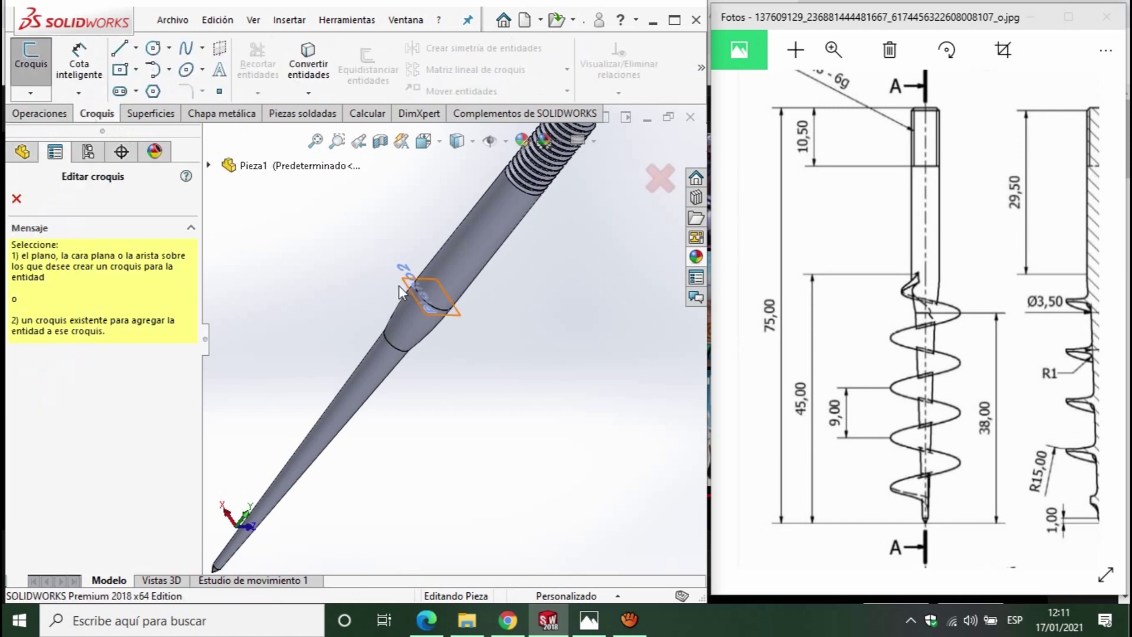
pyautogui.click(404, 335)
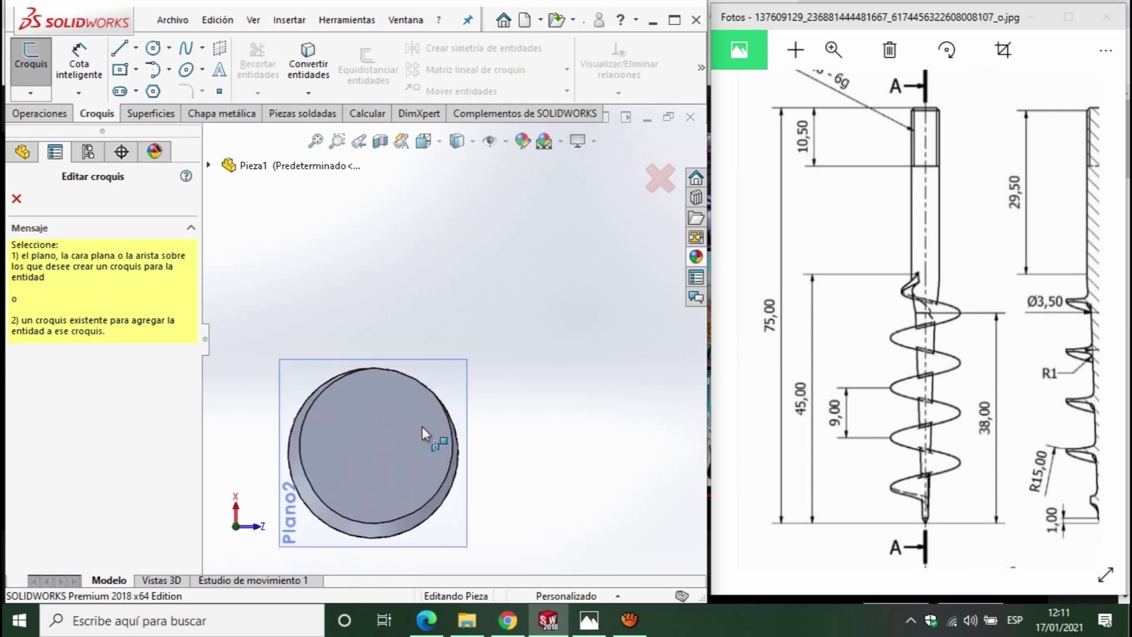
pyautogui.click(450, 369)
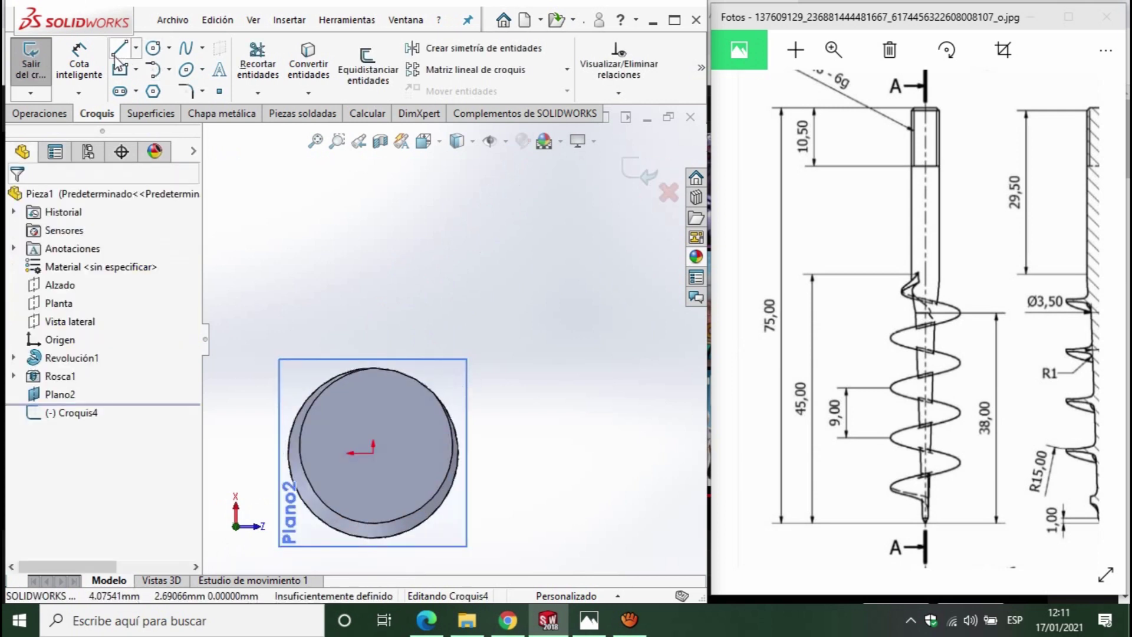
pyautogui.click(152, 48)
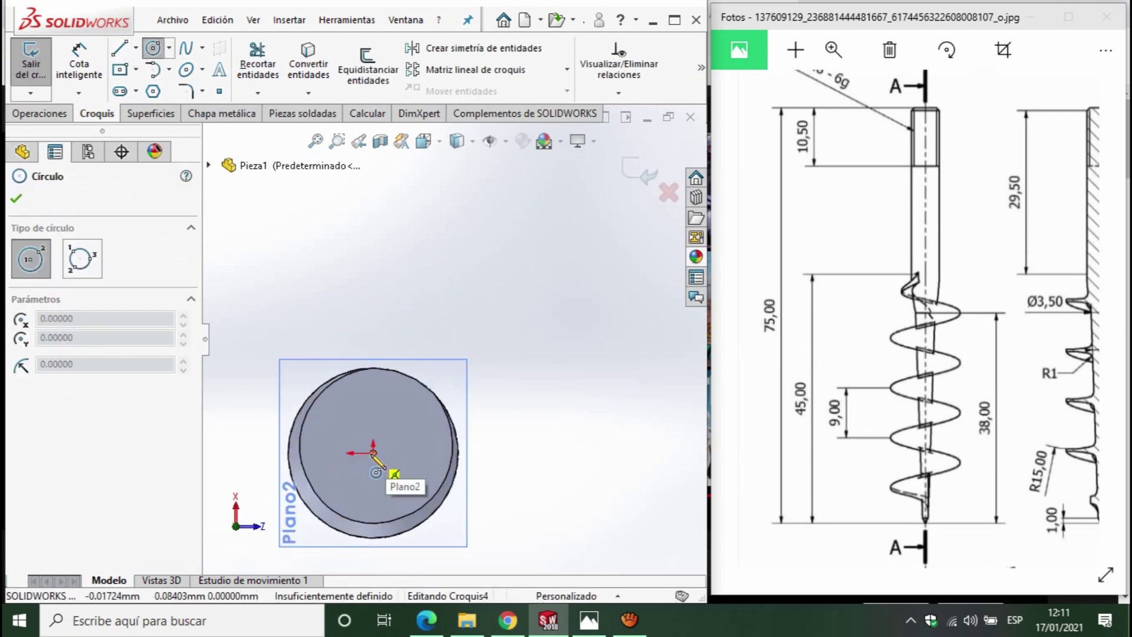
pyautogui.click(373, 454)
pyautogui.click(523, 497)
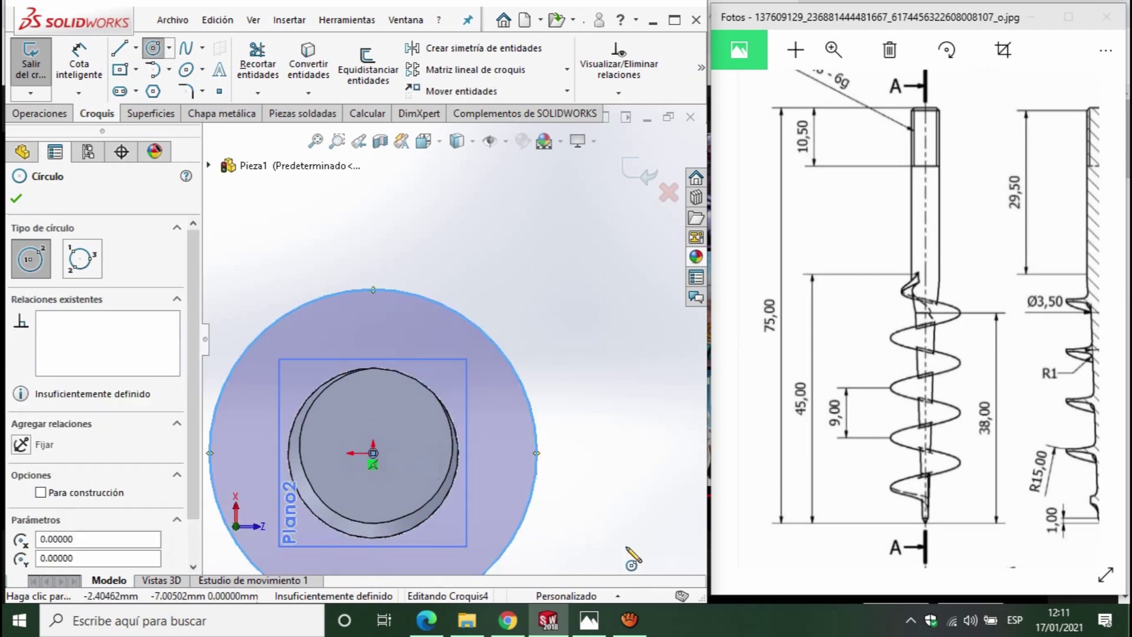
pyautogui.press('z')
# - Dimension the circle's diameter to 12.55 mm
pyautogui.scroll(-5, 763, 540)
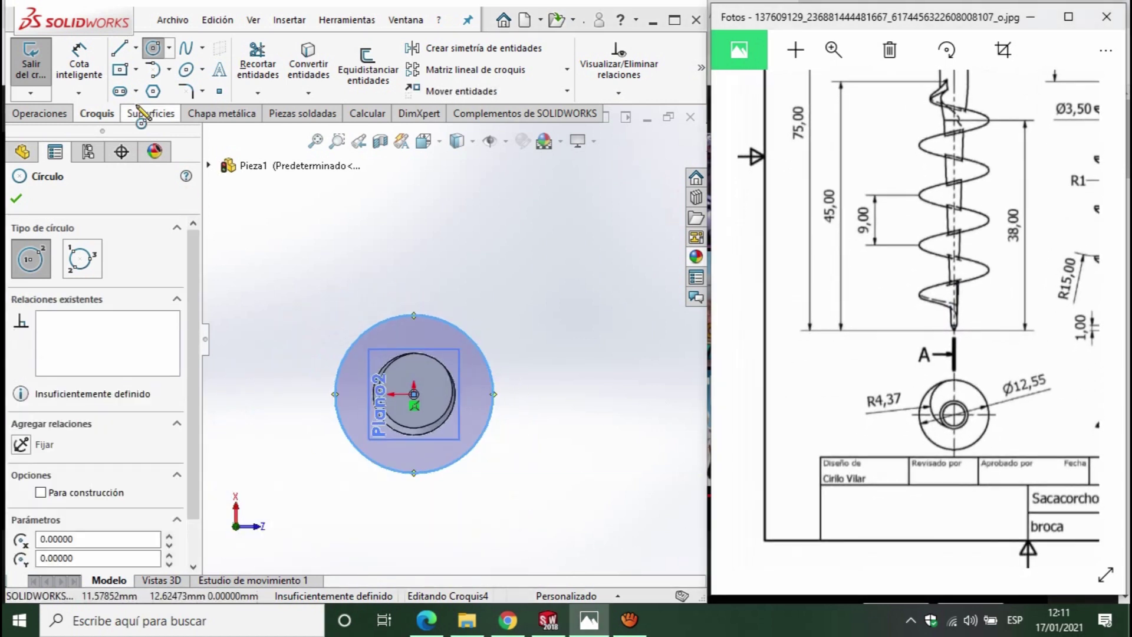
pyautogui.click(103, 73)
pyautogui.click(434, 322)
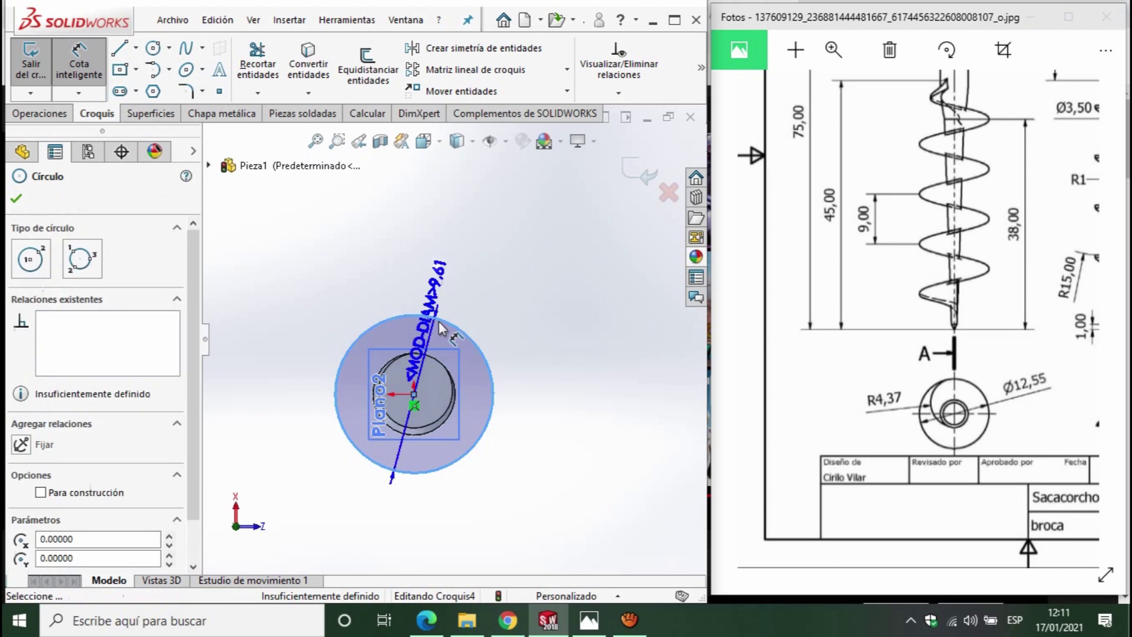
pyautogui.click(508, 293)
pyautogui.write('12')
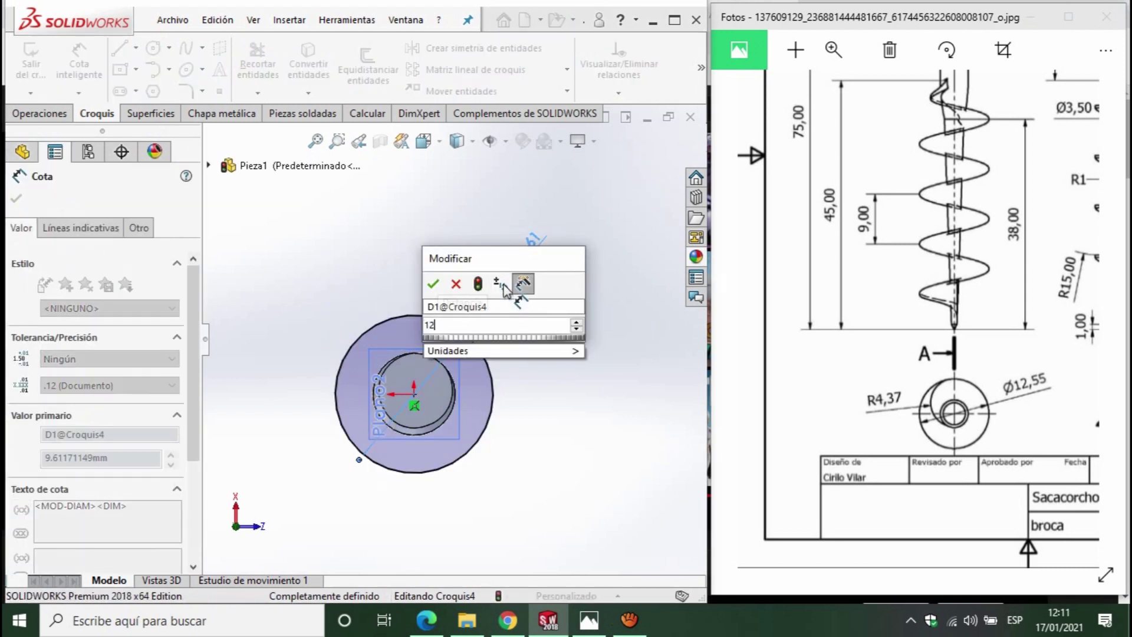
pyautogui.write('.55')
pyautogui.press('Return')
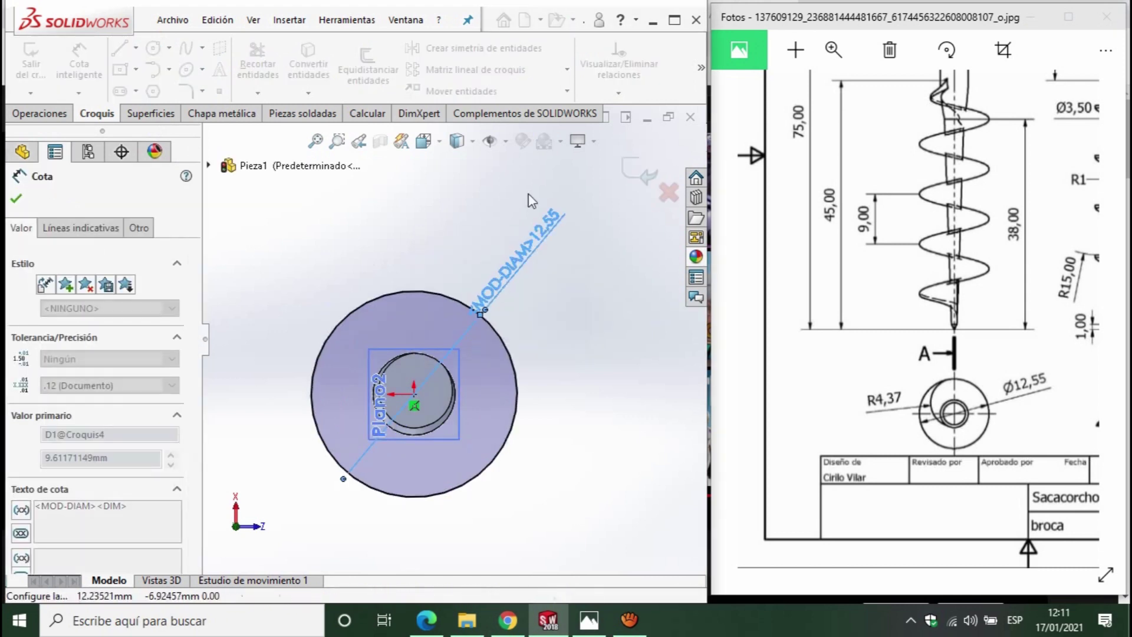
pyautogui.click(41, 114)
pyautogui.moveTo(700, 67)
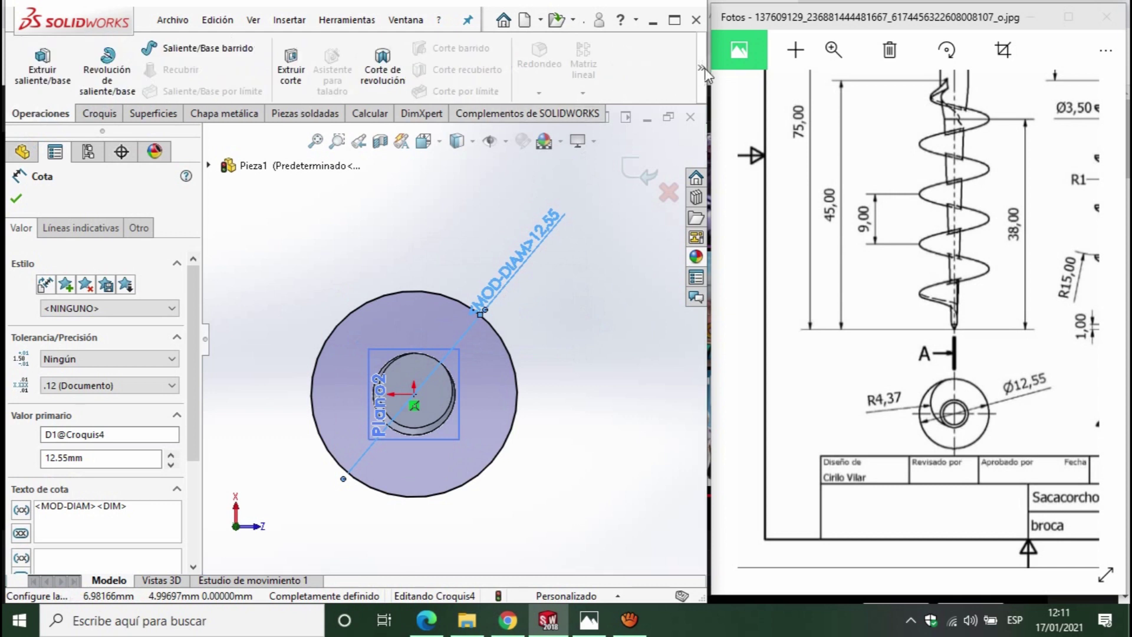
# - Start a Helix on the circle defined by a 45 mm pitch and revolutions
pyautogui.click(494, 133)
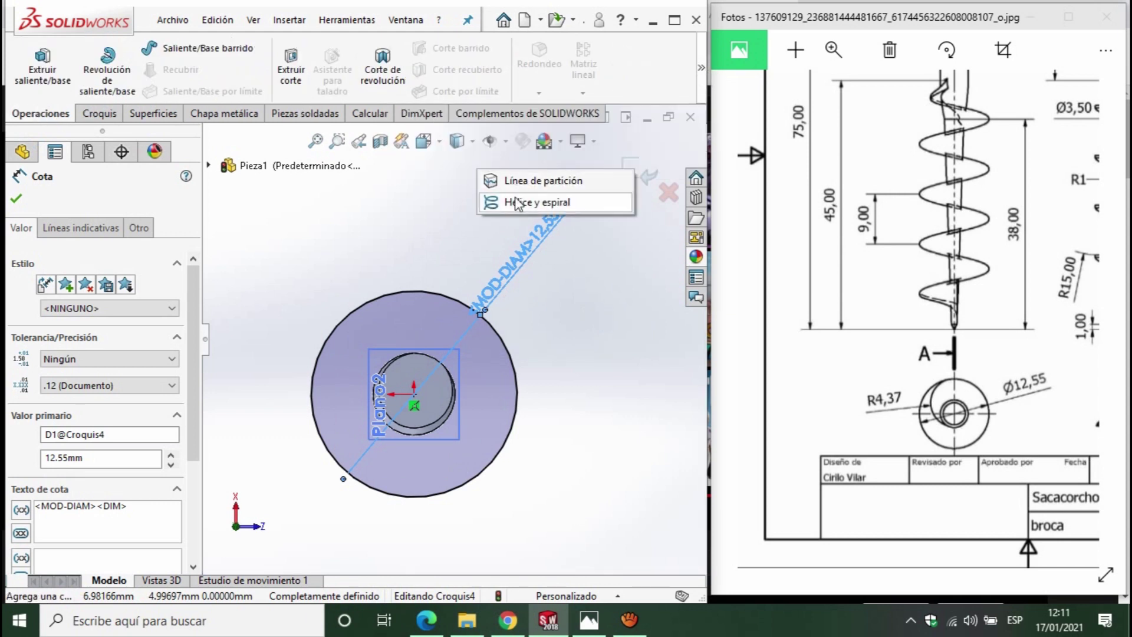
pyautogui.click(513, 200)
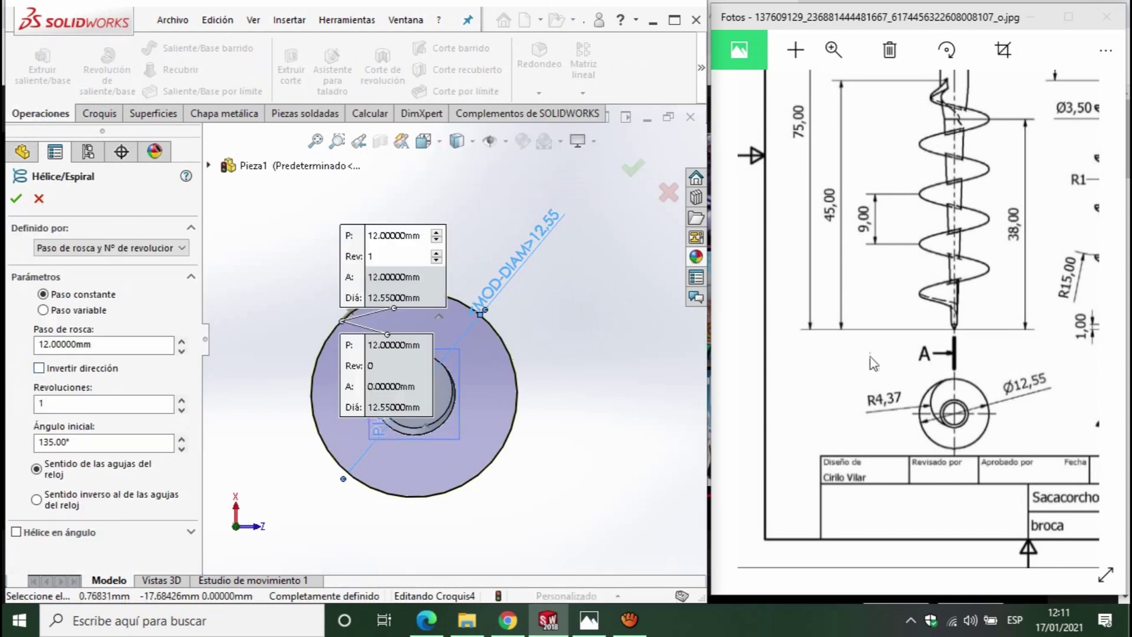
pyautogui.moveTo(944, 294); pyautogui.dragTo(930, 321)
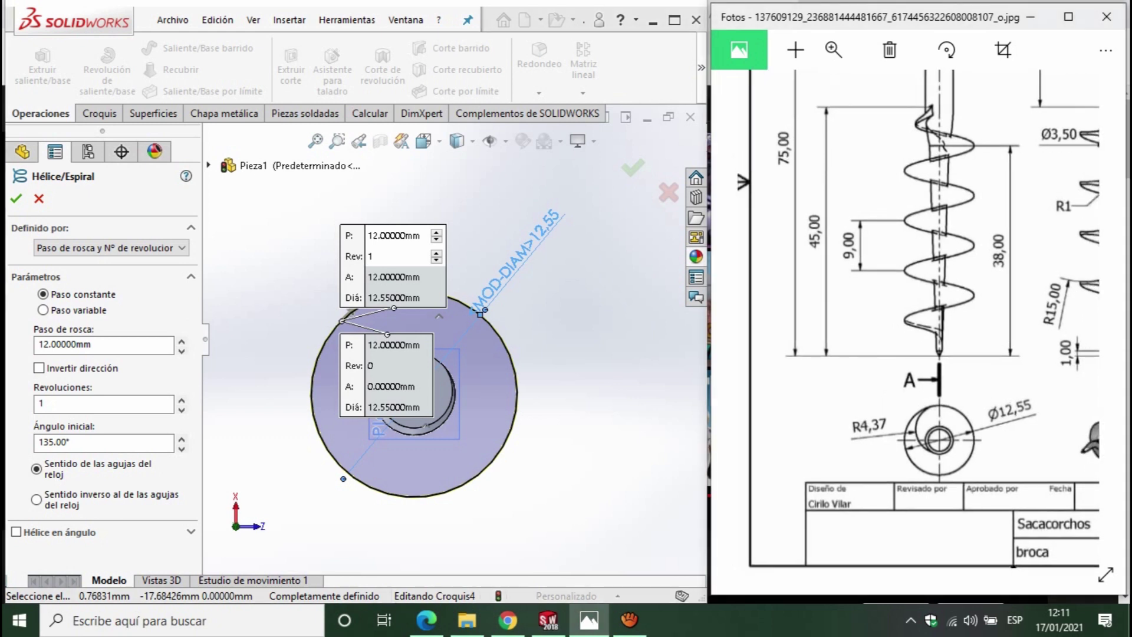
pyautogui.click(52, 344)
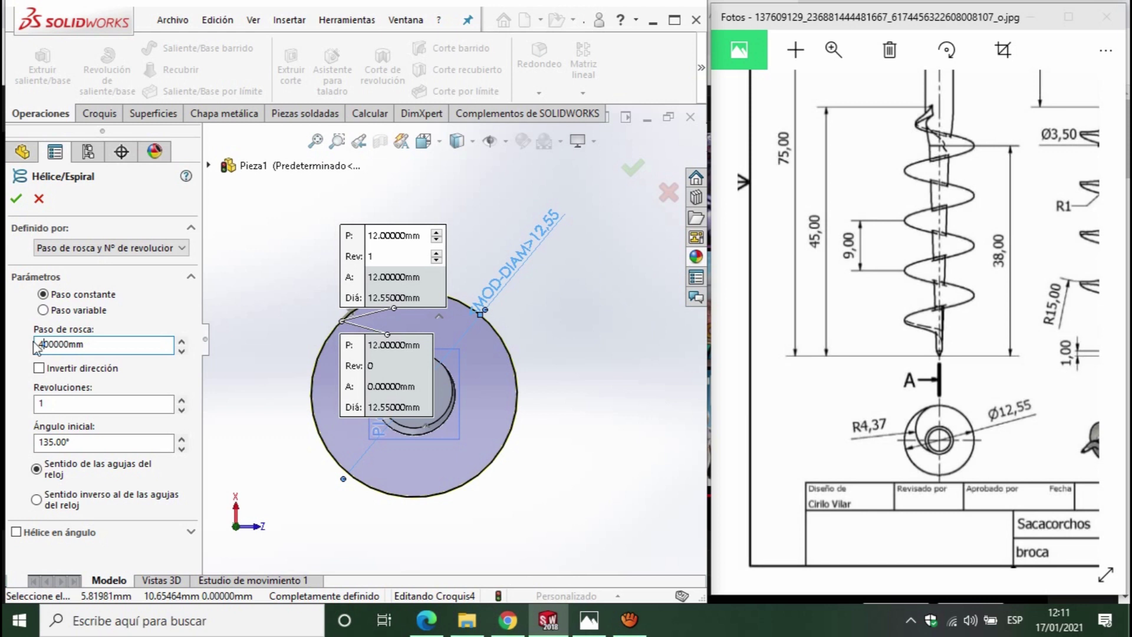
pyautogui.write('5.')
pyautogui.click(69, 251)
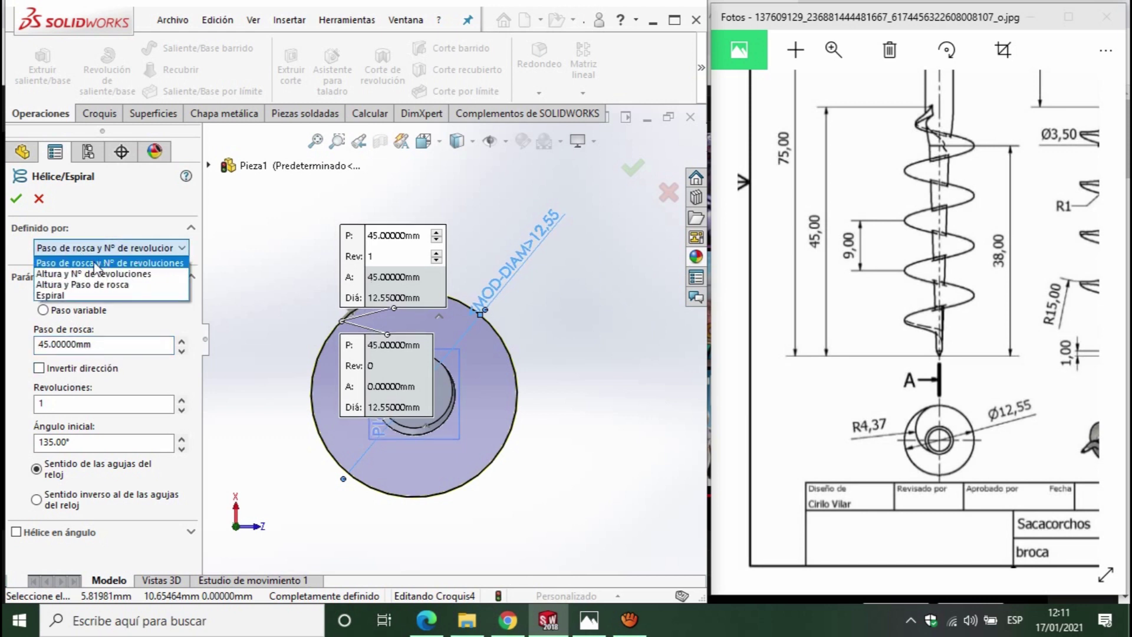
pyautogui.click(105, 264)
# - Set 4.5 revolutions and a 0° starting angle
pyautogui.moveTo(1108, 436); pyautogui.dragTo(950, 403)
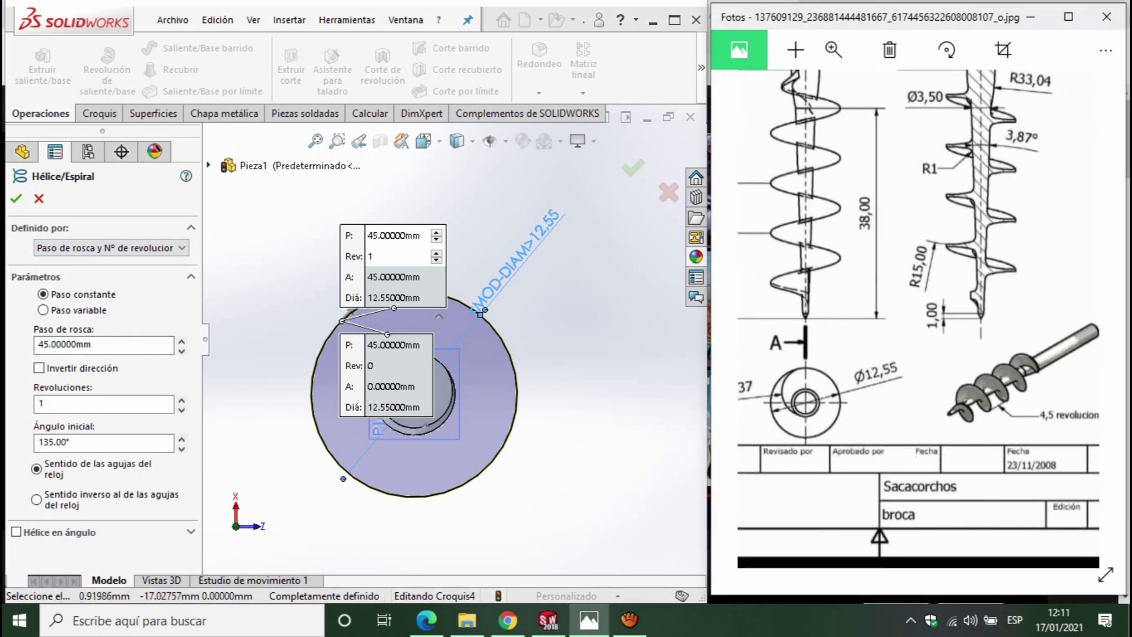
pyautogui.click(54, 402)
pyautogui.write('4.5')
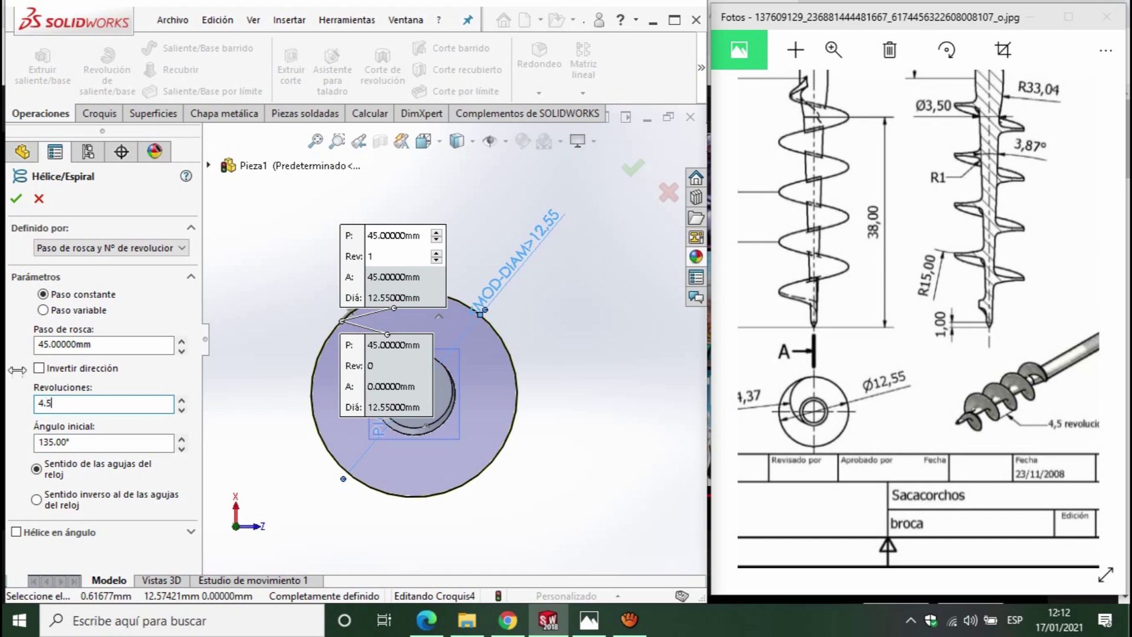
pyautogui.click(589, 404)
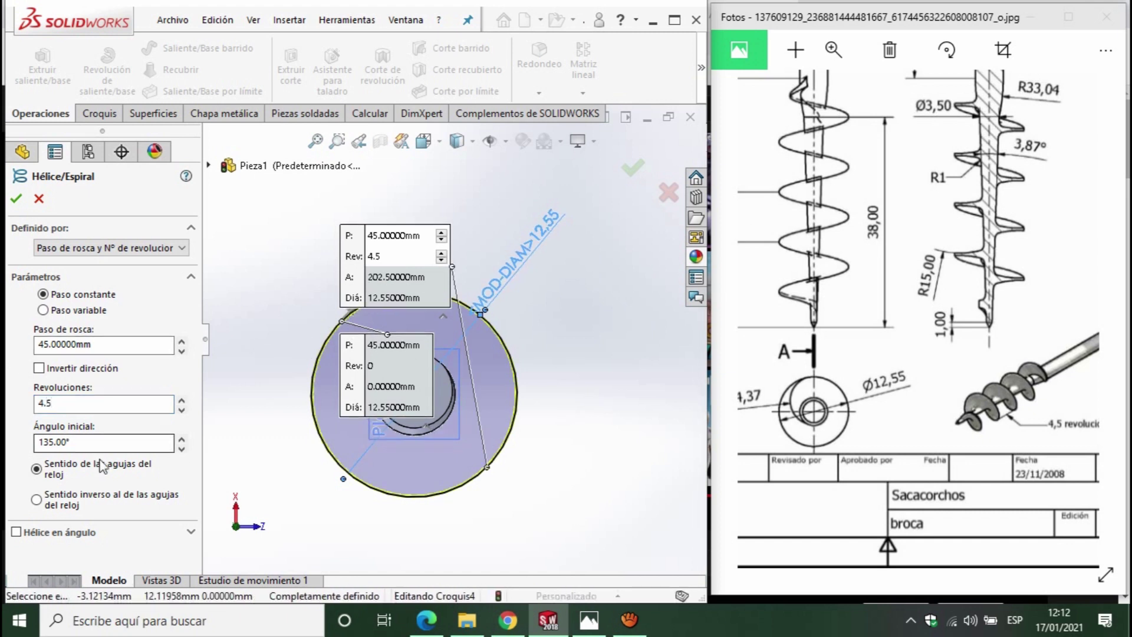
pyautogui.click(104, 441)
pyautogui.write('0')
pyautogui.click(251, 478)
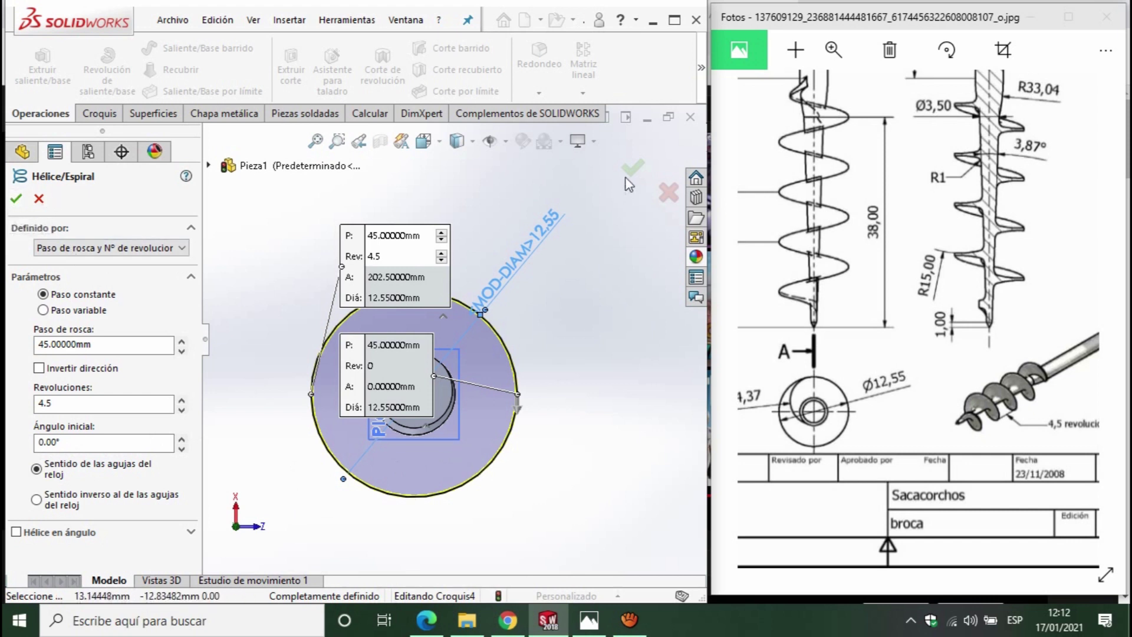
pyautogui.moveTo(505, 245)
pyautogui.mouseDown(button='middle')
pyautogui.moveTo(383, 247)
pyautogui.moveTo(255, 367)
pyautogui.mouseUp(button='middle')
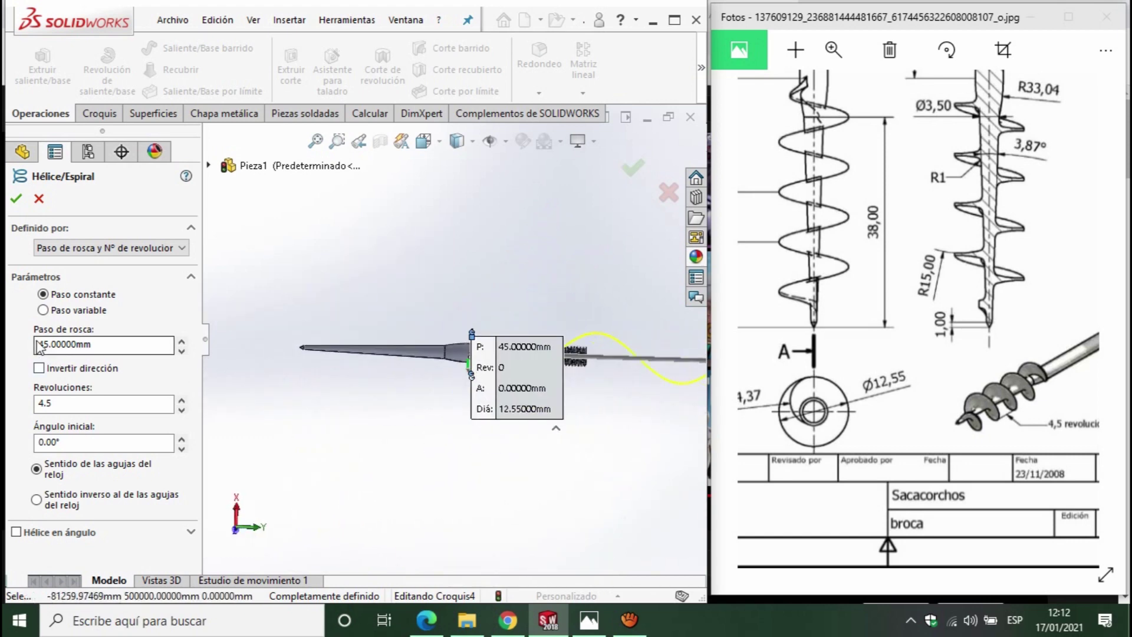
# - Create Hélice/Espiral1 with a 9 mm pitch and 4.5 revolutions, reversed toward the shaft tip
pyautogui.moveTo(49, 345); pyautogui.dragTo(13, 352)
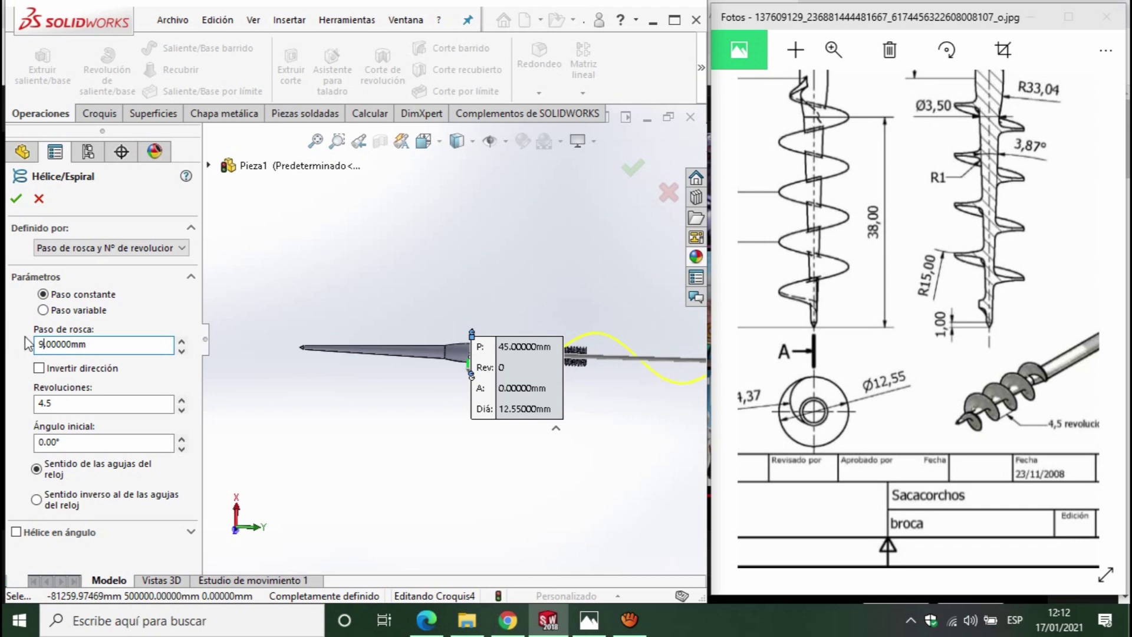
pyautogui.click(39, 369)
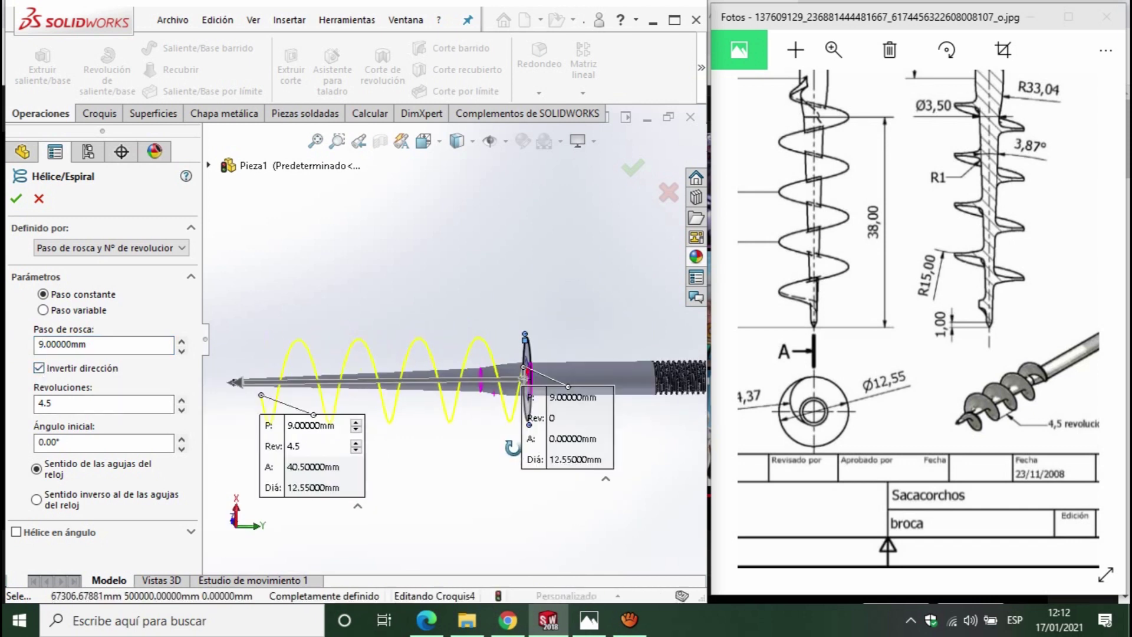
pyautogui.moveTo(429, 363); pyautogui.dragTo(407, 342, button='middle')
pyautogui.click(17, 199)
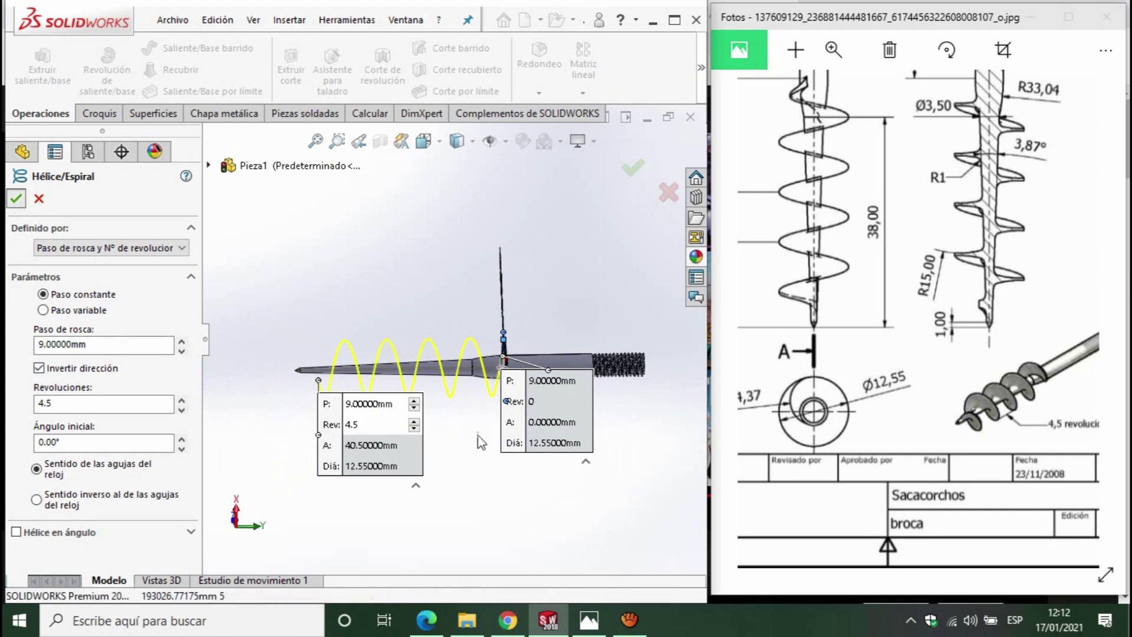
pyautogui.scroll(-3, 499, 397)
pyautogui.scroll(-2, 505, 454)
pyautogui.scroll(4, 498, 451)
pyautogui.moveTo(499, 451); pyautogui.dragTo(690, 407, button='middle')
pyautogui.moveTo(914, 295); pyautogui.dragTo(941, 388)
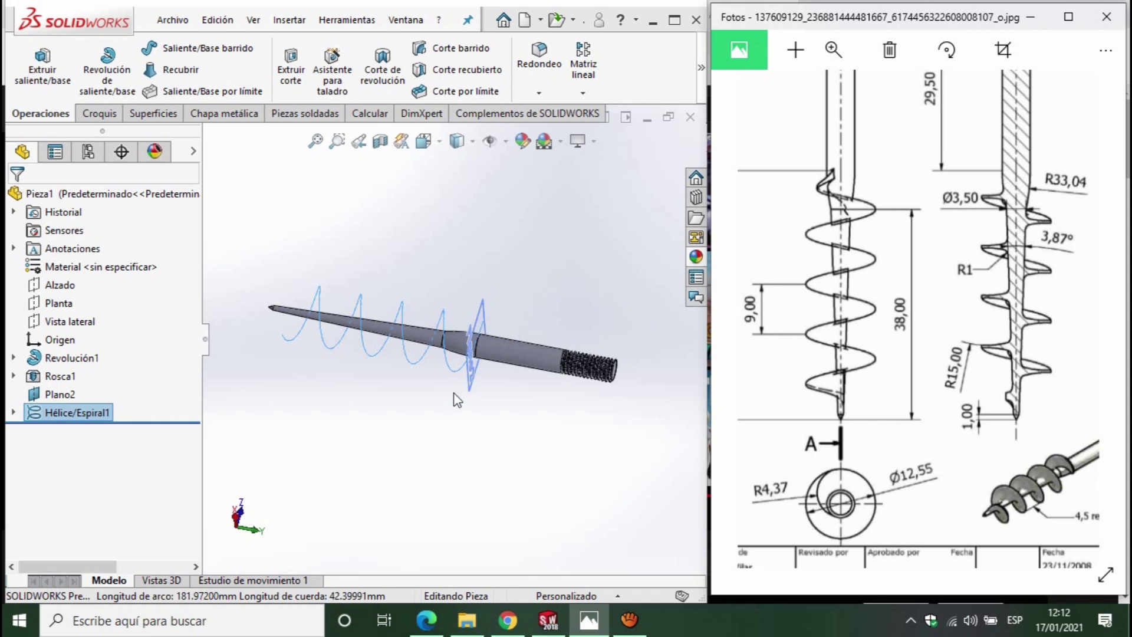
# - Select the Vista lateral plane in the tree and view it straight on
pyautogui.click(86, 114)
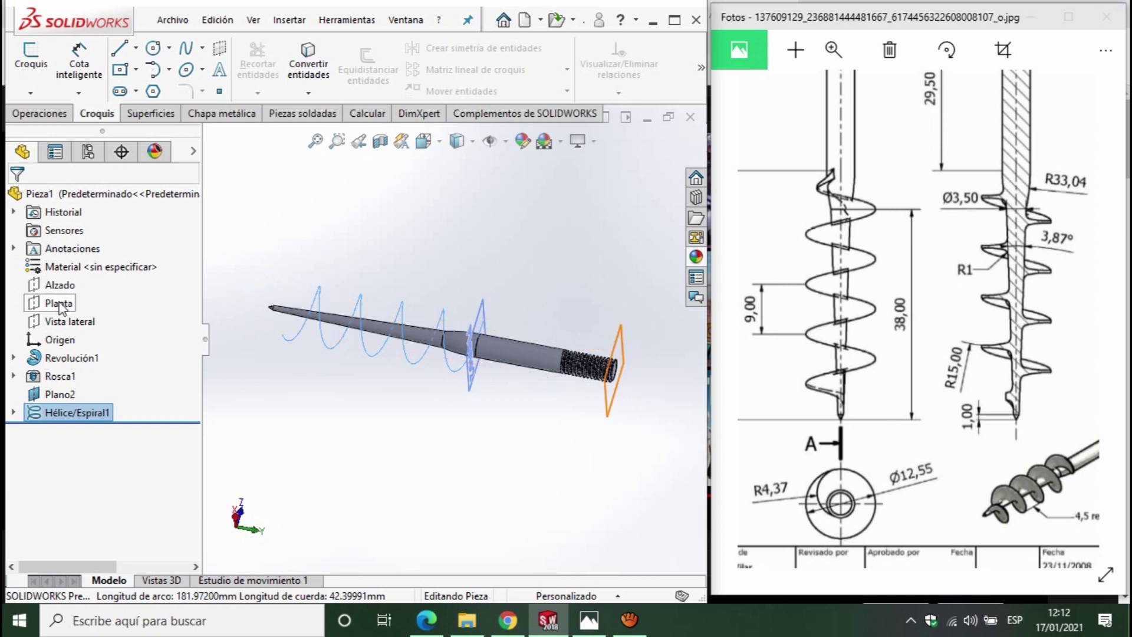
pyautogui.click(57, 321)
pyautogui.moveTo(472, 365)
pyautogui.mouseDown(button='middle')
pyautogui.moveTo(432, 429)
pyautogui.moveTo(490, 413)
pyautogui.mouseUp(button='middle')
pyautogui.hotkey('ctrl', '4')
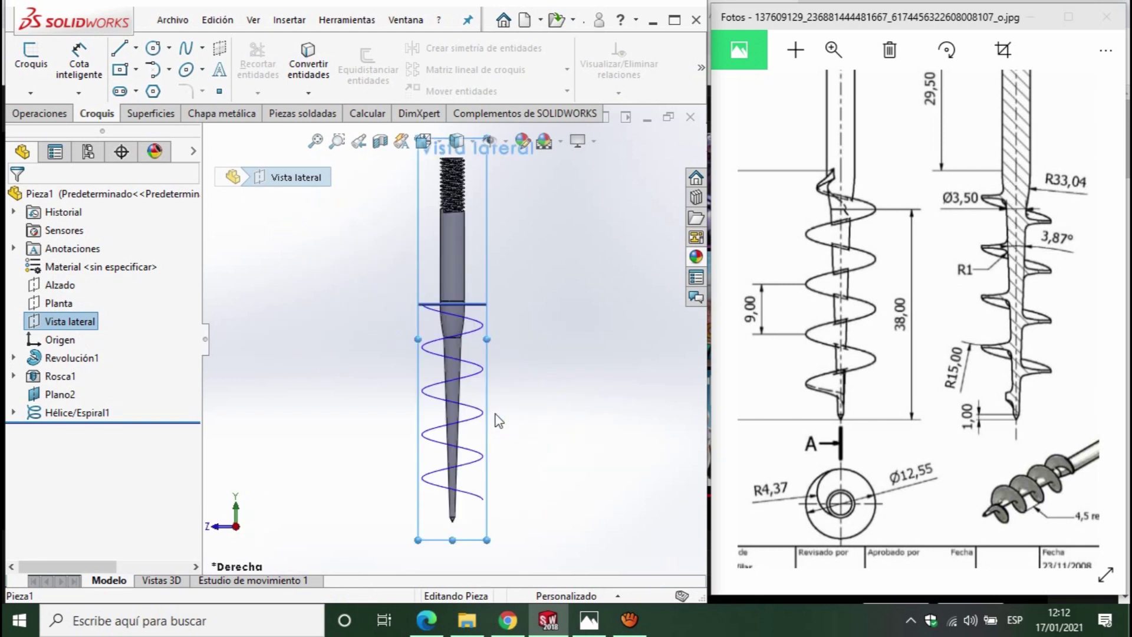
# - Start Croquis5 on Vista lateral with a short vertical line at the shaft axis and a horizontal line to the helix end
pyautogui.click(31, 56)
pyautogui.click(130, 59)
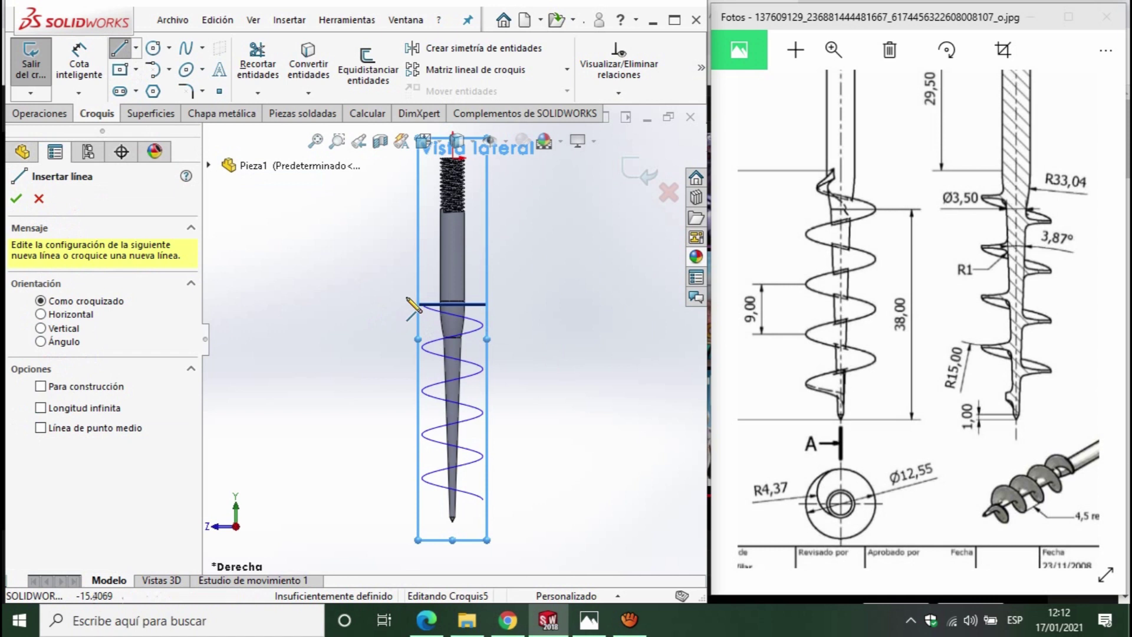
pyautogui.scroll(-5, 677, 366)
pyautogui.scroll(3, 677, 366)
pyautogui.scroll(-3, 563, 354)
pyautogui.scroll(-4, 569, 353)
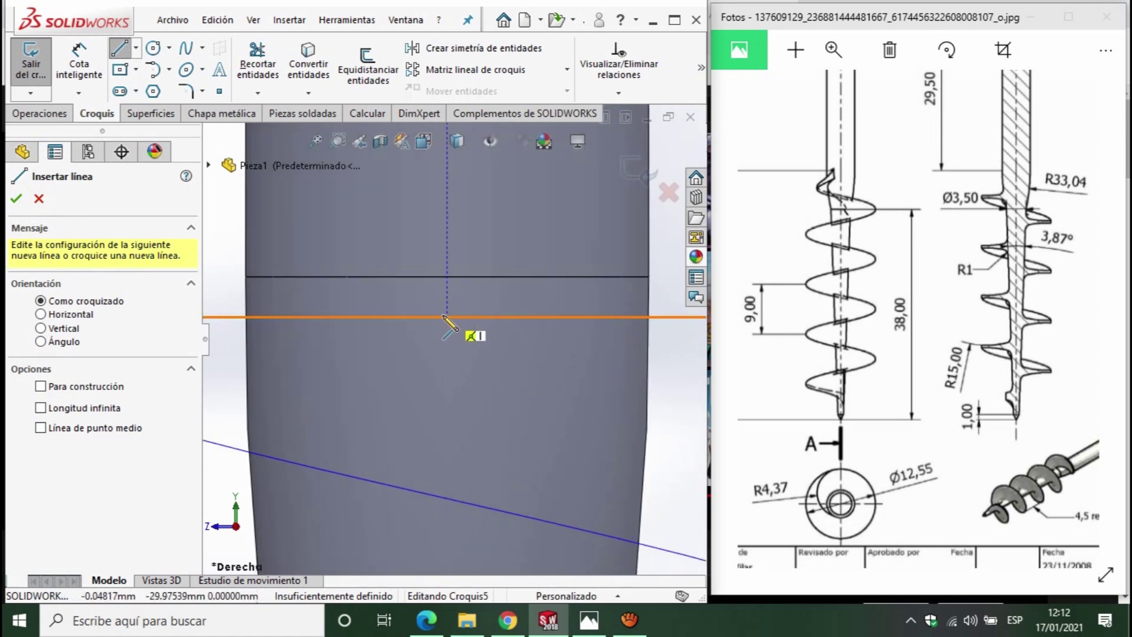
pyautogui.click(447, 276)
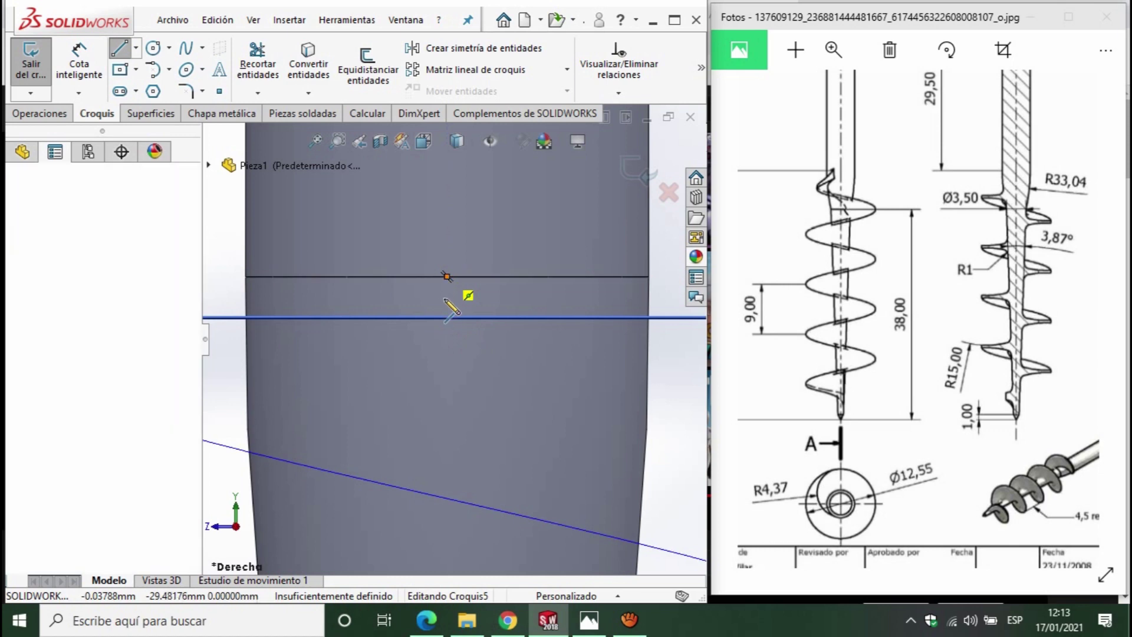
pyautogui.click(447, 316)
pyautogui.scroll(5, 448, 340)
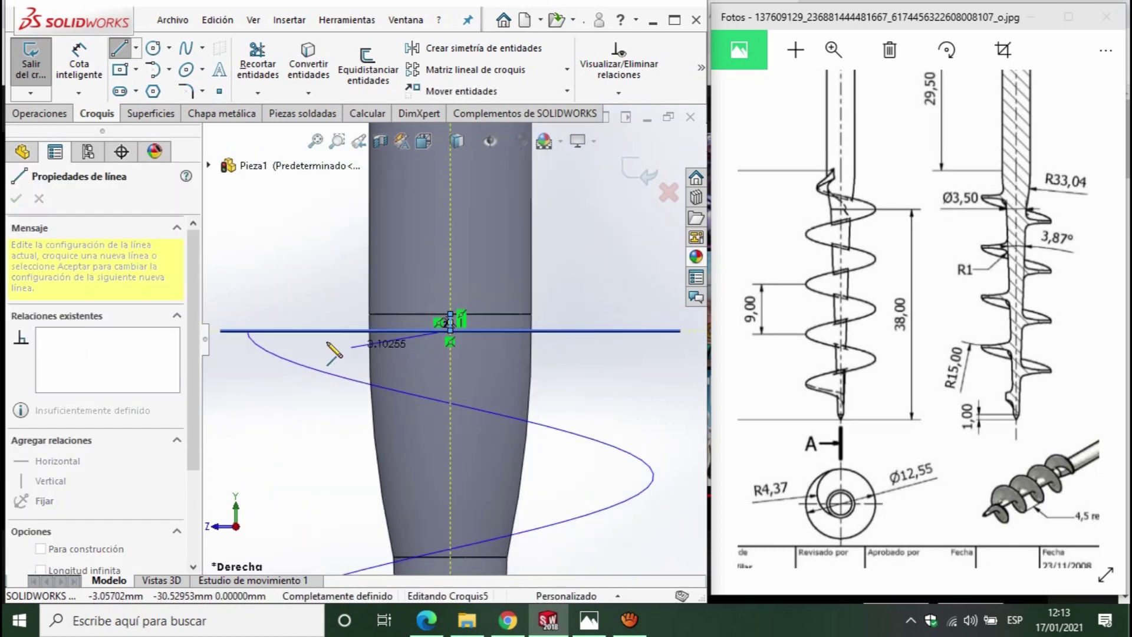
pyautogui.doubleClick(248, 330)
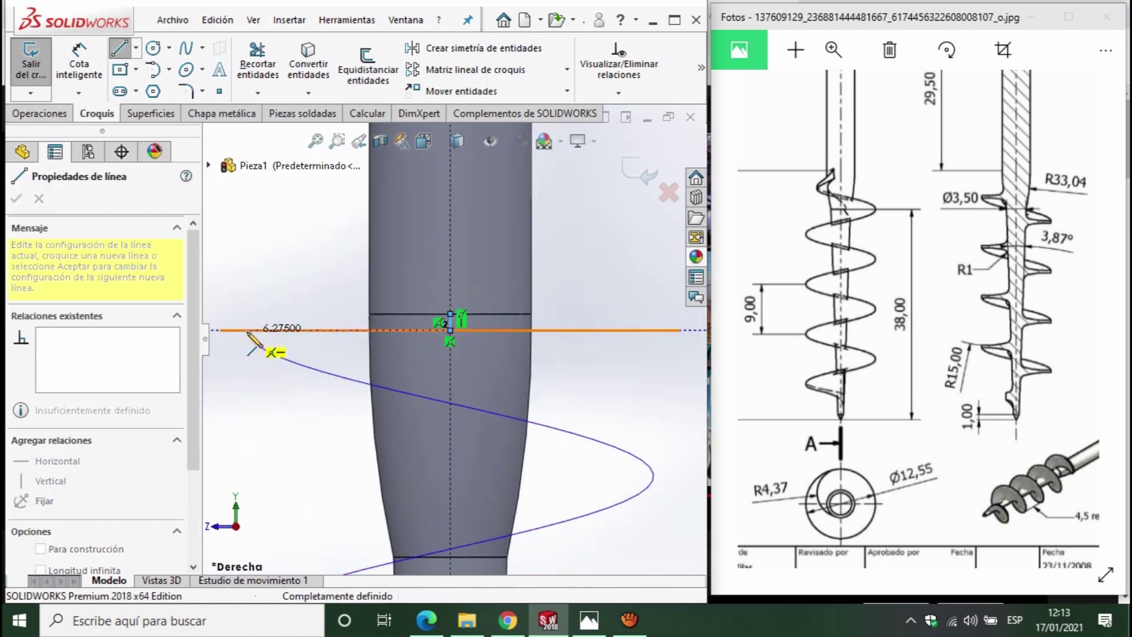
pyautogui.moveTo(291, 366); pyautogui.dragTo(293, 336, button='right')
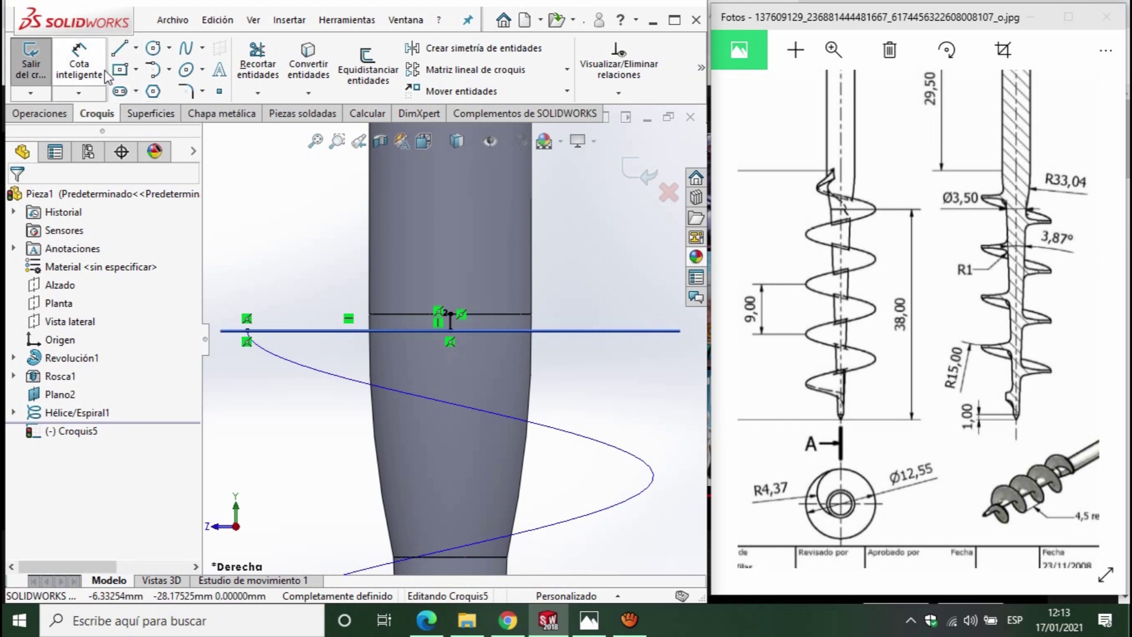
# - Discard the redundant 6.28 length dimension on the horizontal line and zoom around to inspect the sketch
pyautogui.click(322, 334)
pyautogui.click(304, 284)
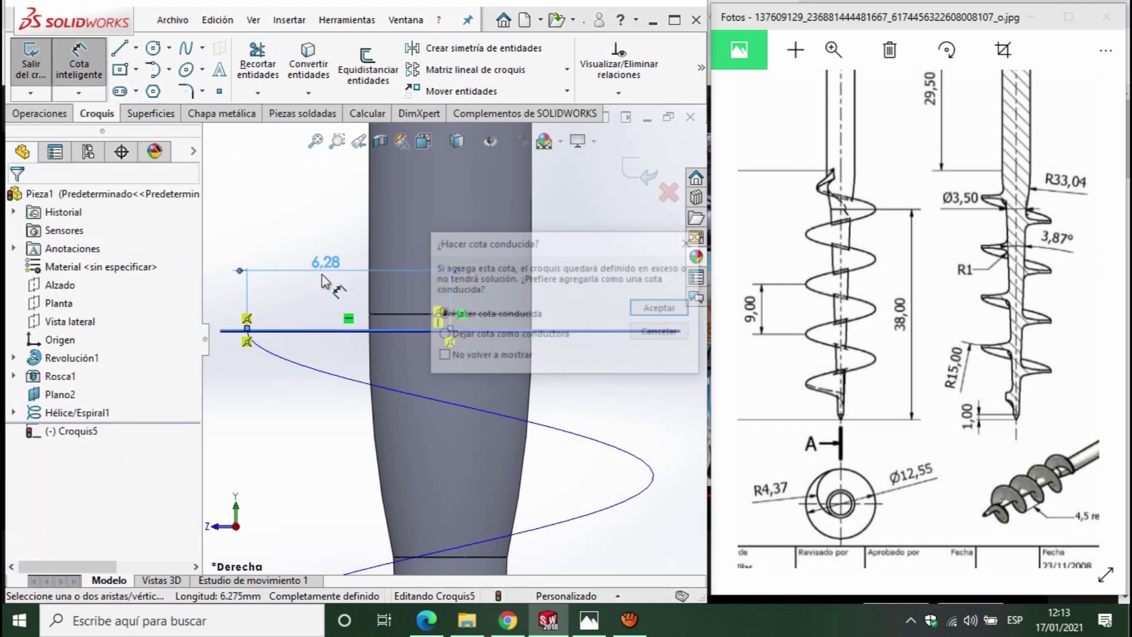
pyautogui.press('Escape')
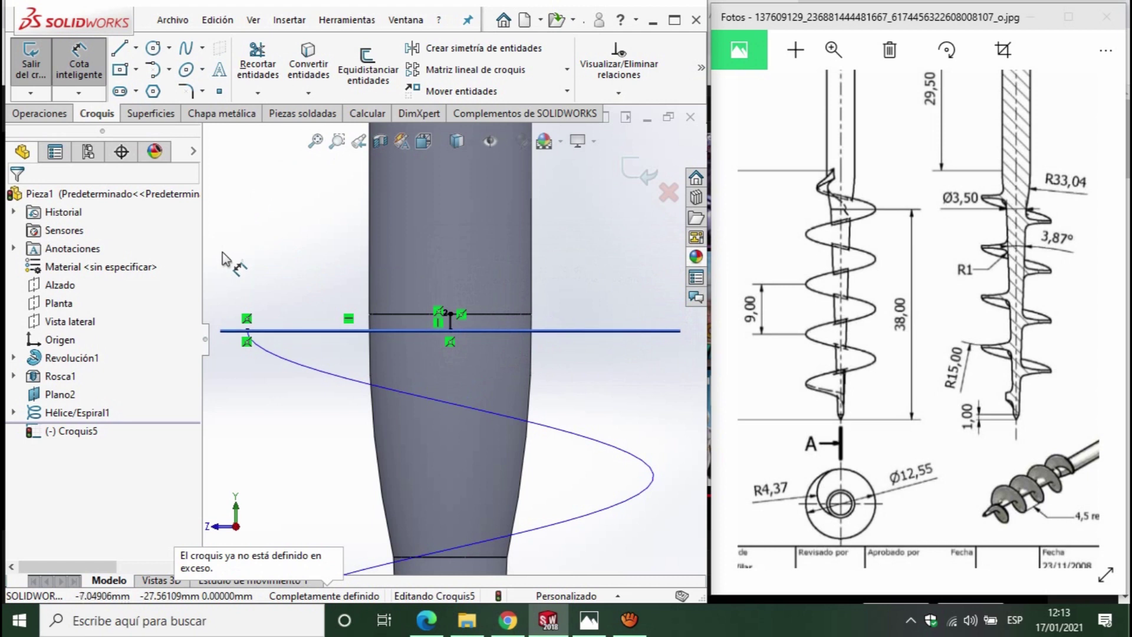
pyautogui.scroll(2, 284, 296)
pyautogui.scroll(2, 301, 304)
pyautogui.scroll(3, 346, 354)
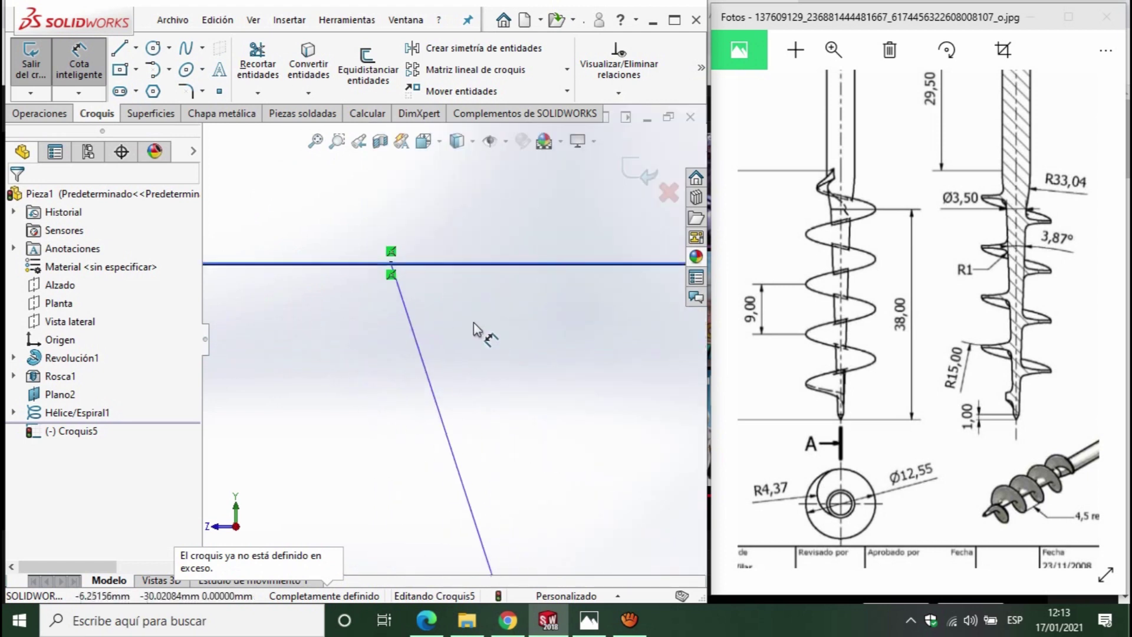
pyautogui.scroll(2, 428, 321)
pyautogui.scroll(2, 452, 333)
pyautogui.scroll(3, 460, 339)
pyautogui.scroll(-2, 452, 412)
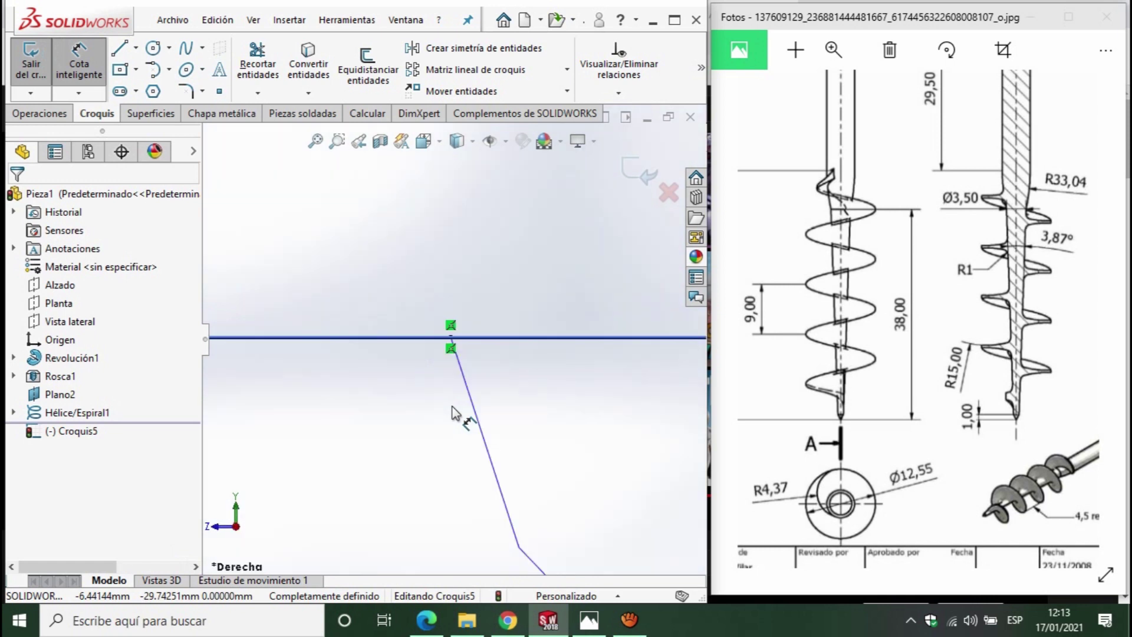
pyautogui.scroll(-2, 489, 363)
pyautogui.scroll(-2, 506, 366)
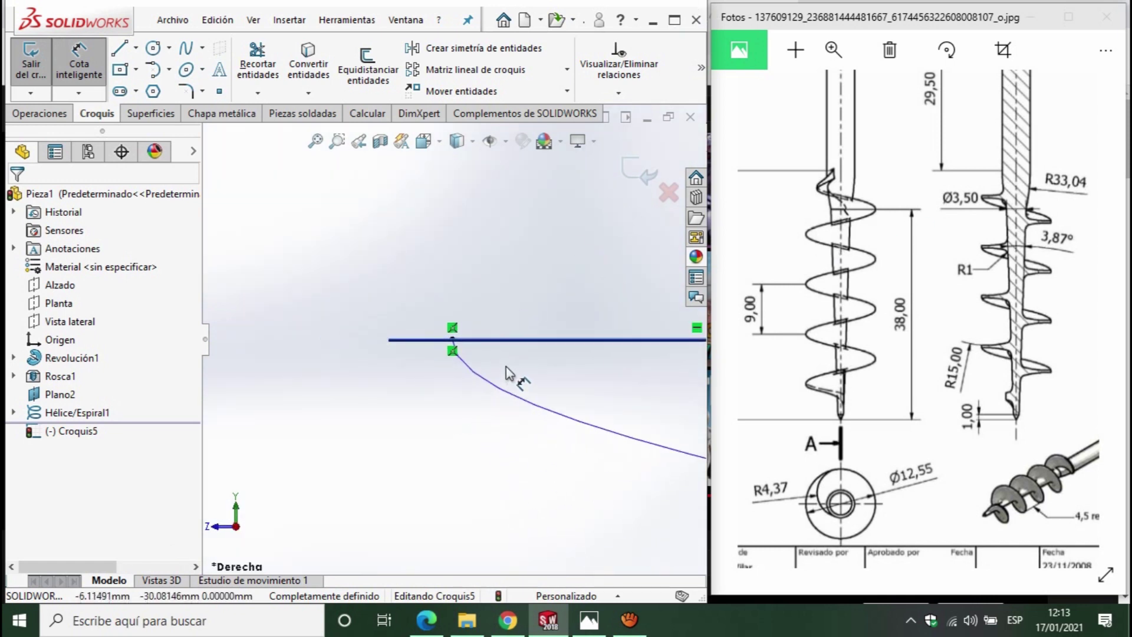
pyautogui.scroll(-1, 513, 367)
pyautogui.press('Up')
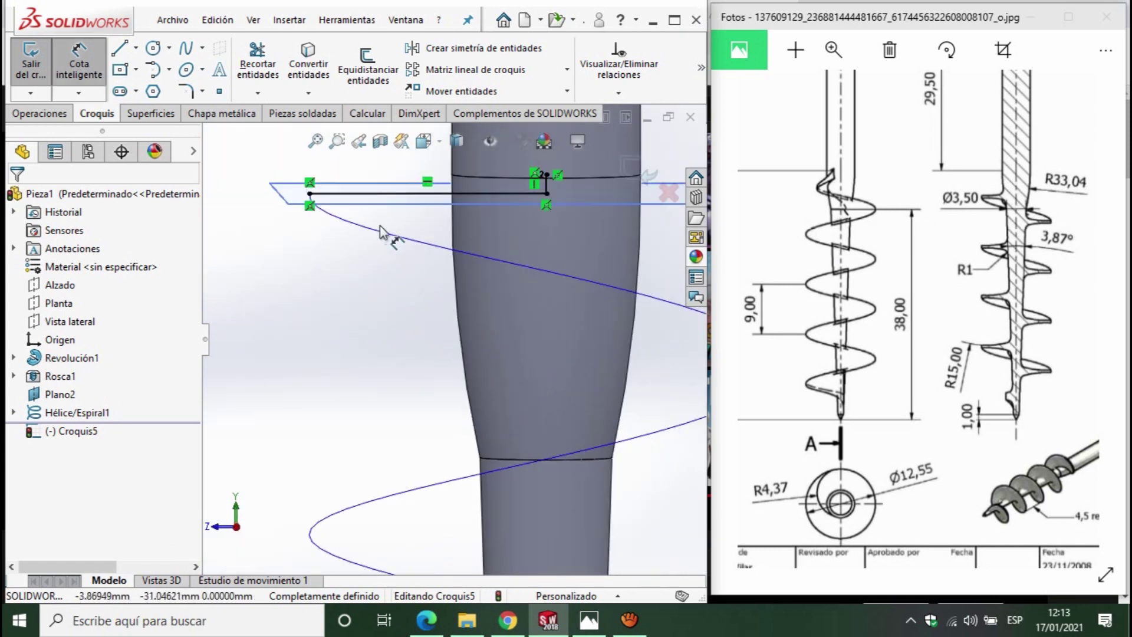
pyautogui.scroll(2, 361, 210)
pyautogui.scroll(2, 354, 212)
pyautogui.scroll(2, 304, 323)
pyautogui.scroll(-1, 513, 381)
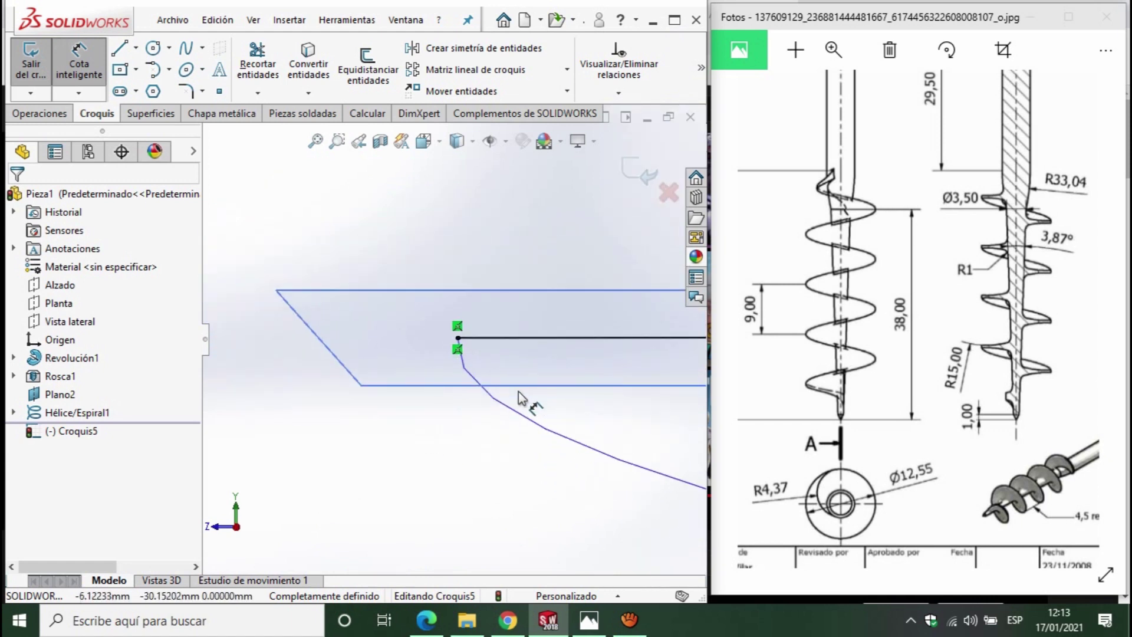
pyautogui.scroll(-1, 516, 386)
pyautogui.scroll(-1, 501, 389)
pyautogui.scroll(-1, 466, 381)
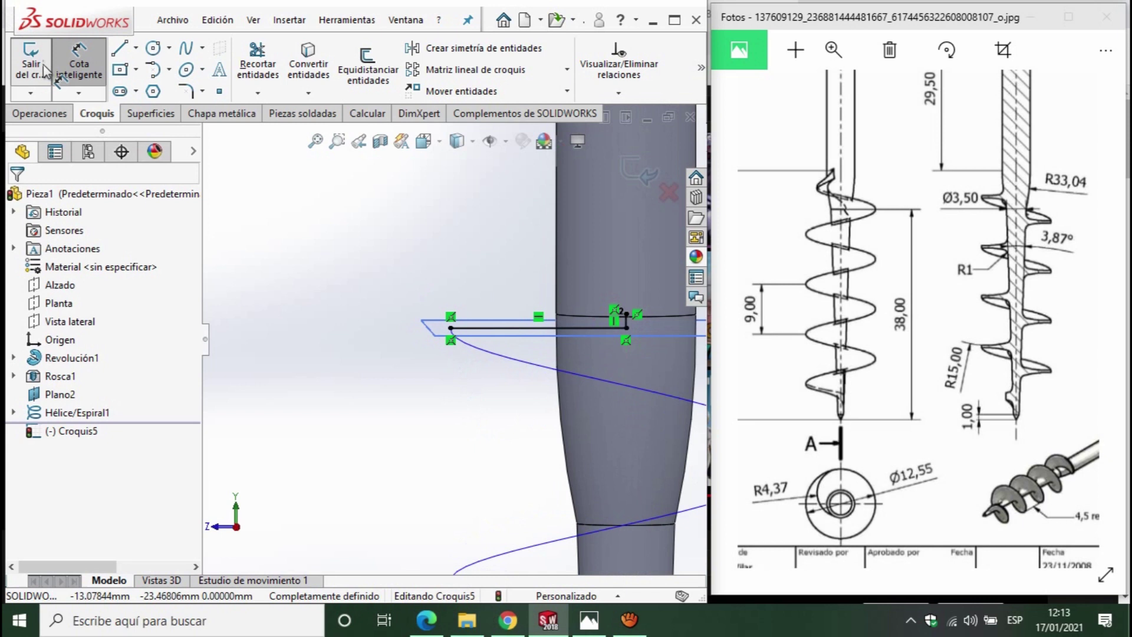
pyautogui.click(136, 47)
# - Draw a midpoint vertical line centred on the helix end
pyautogui.click(140, 71)
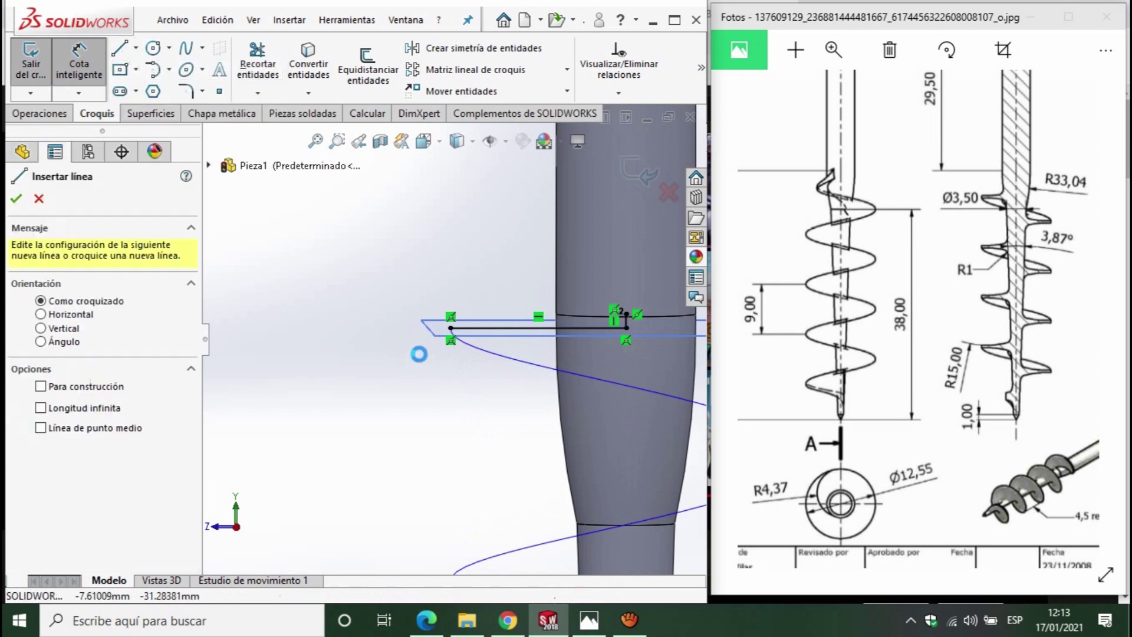
pyautogui.hotkey('ctrl', '4')
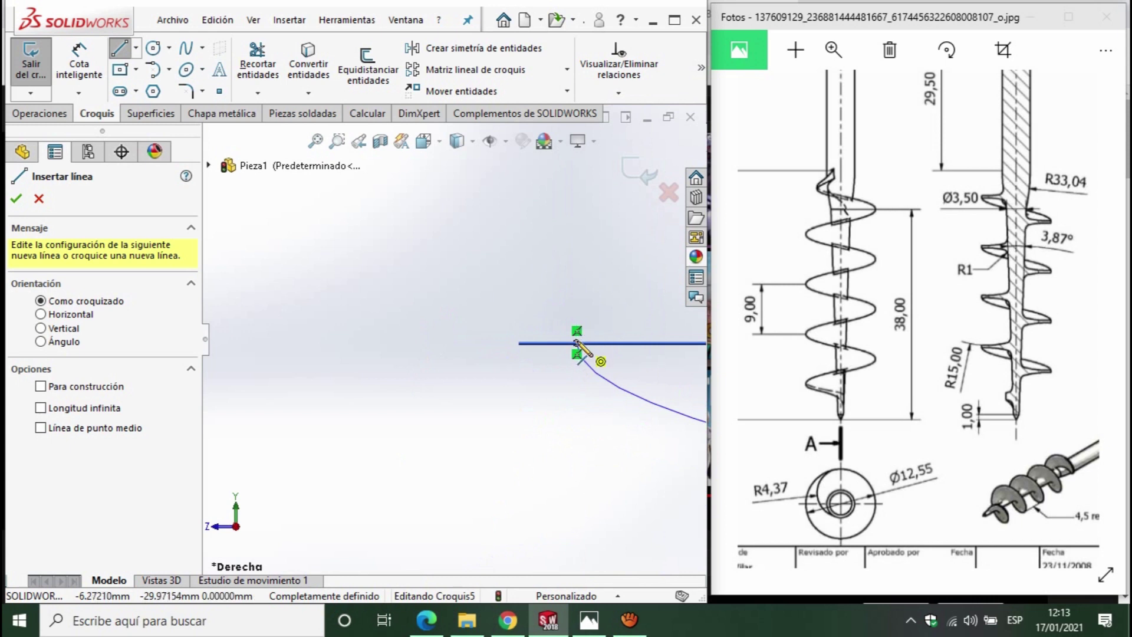
pyautogui.click(136, 52)
pyautogui.click(156, 109)
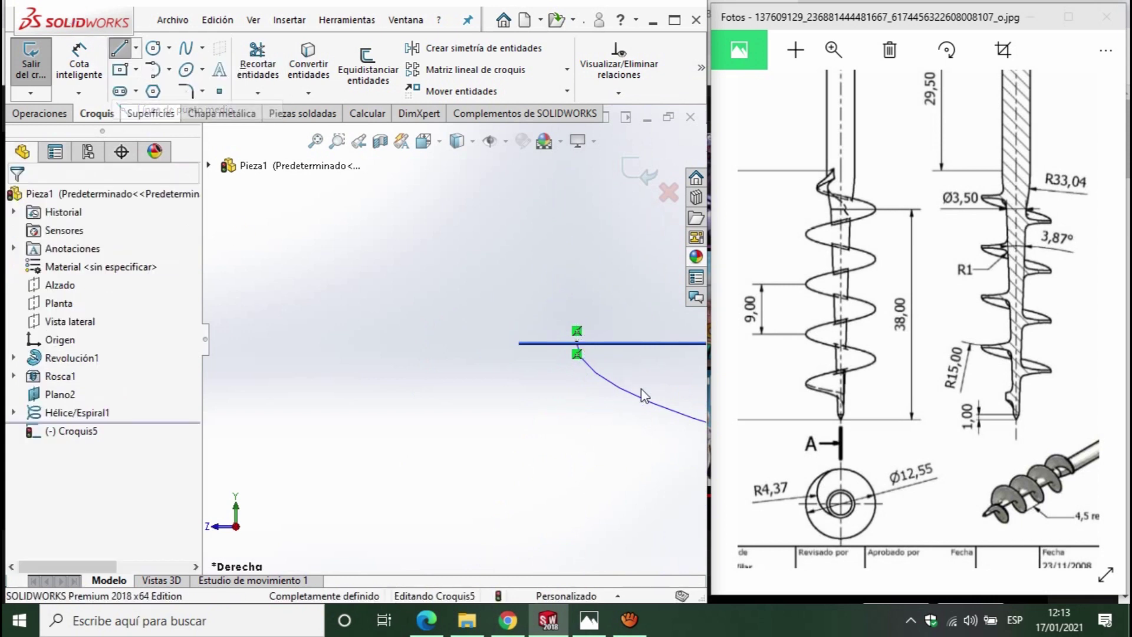
pyautogui.click(577, 342)
pyautogui.click(577, 382)
pyautogui.press('Escape')
# - Dimension the vertical line to 1 mm
pyautogui.click(79, 65)
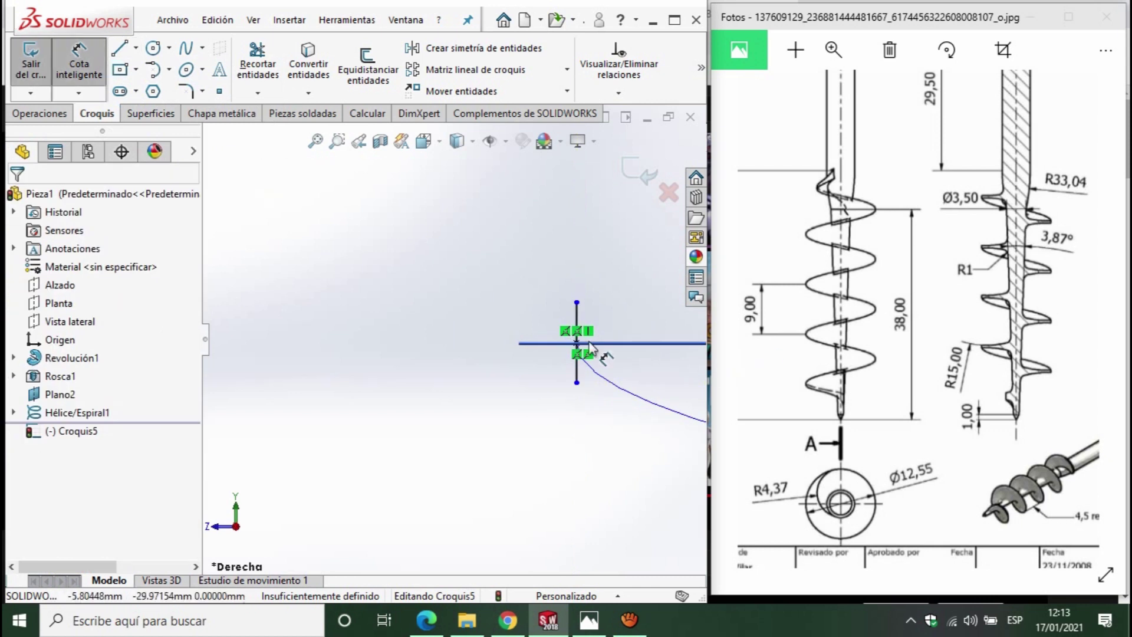
pyautogui.click(576, 373)
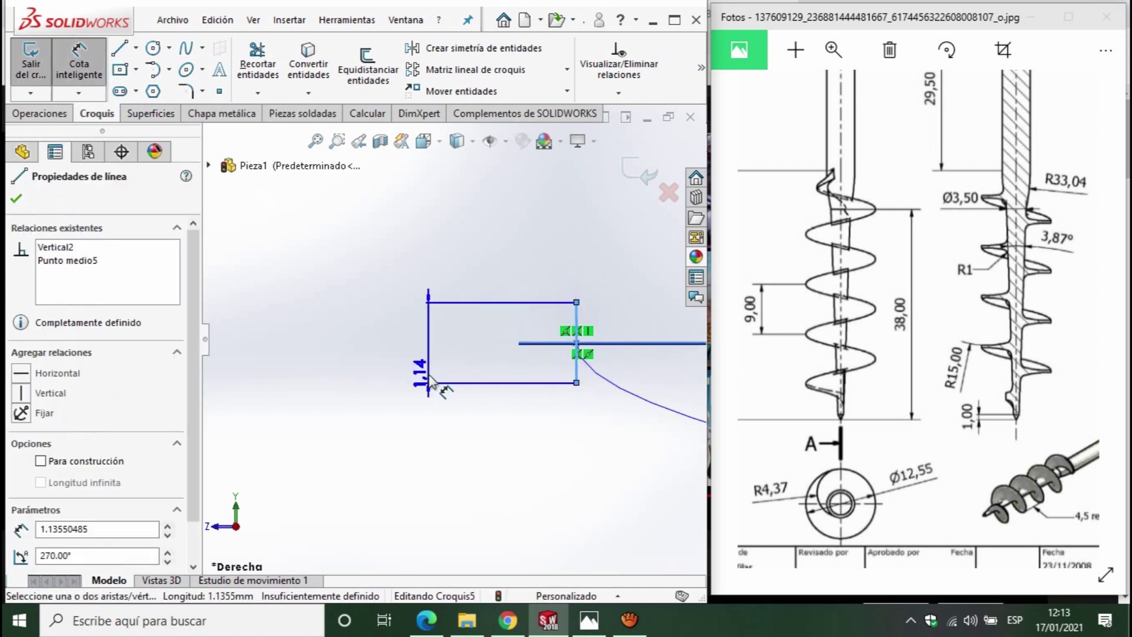
pyautogui.click(428, 371)
pyautogui.write('1')
pyautogui.press('Return')
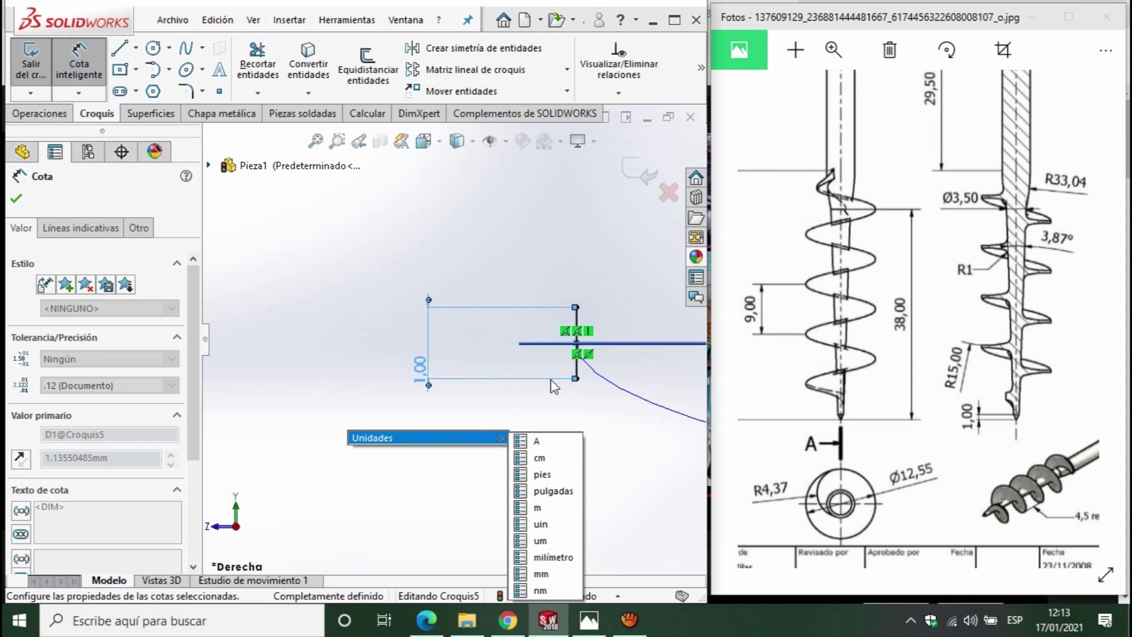
# - Draw lines from the vertical line over to the shaft to close the profile
pyautogui.click(120, 48)
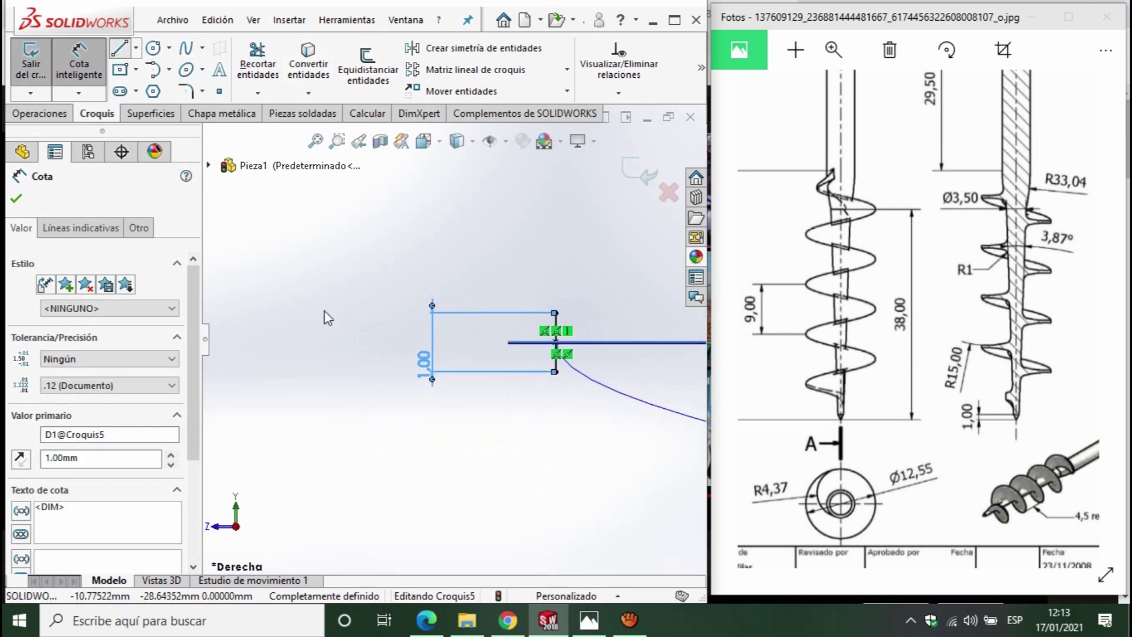
pyautogui.click(554, 371)
pyautogui.scroll(3, 435, 332)
pyautogui.scroll(-2, 585, 353)
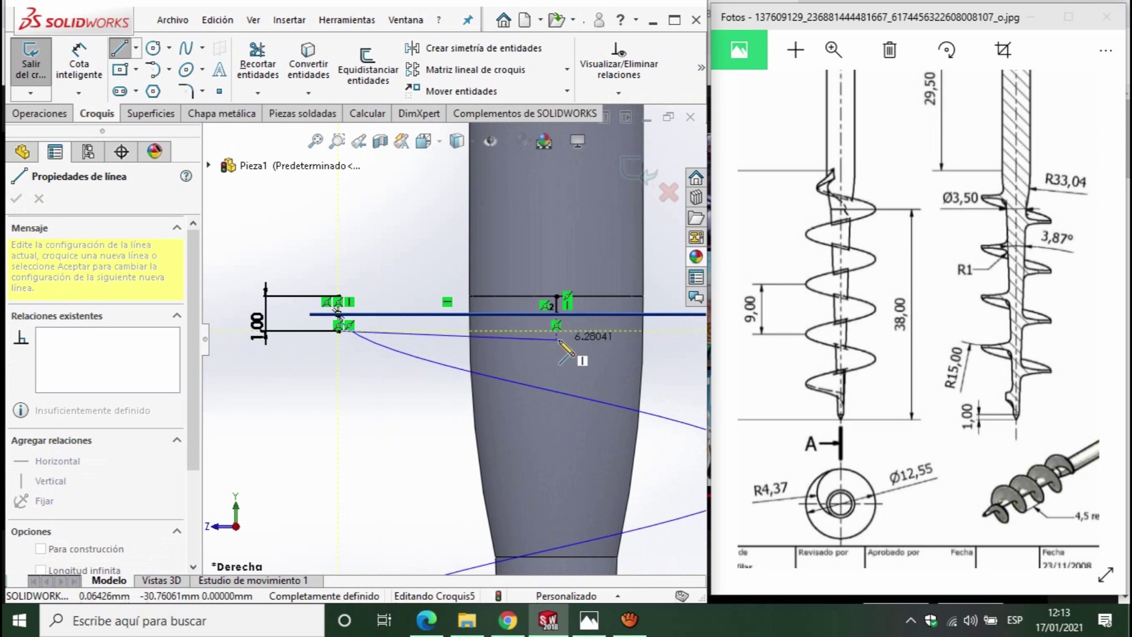
pyautogui.click(551, 331)
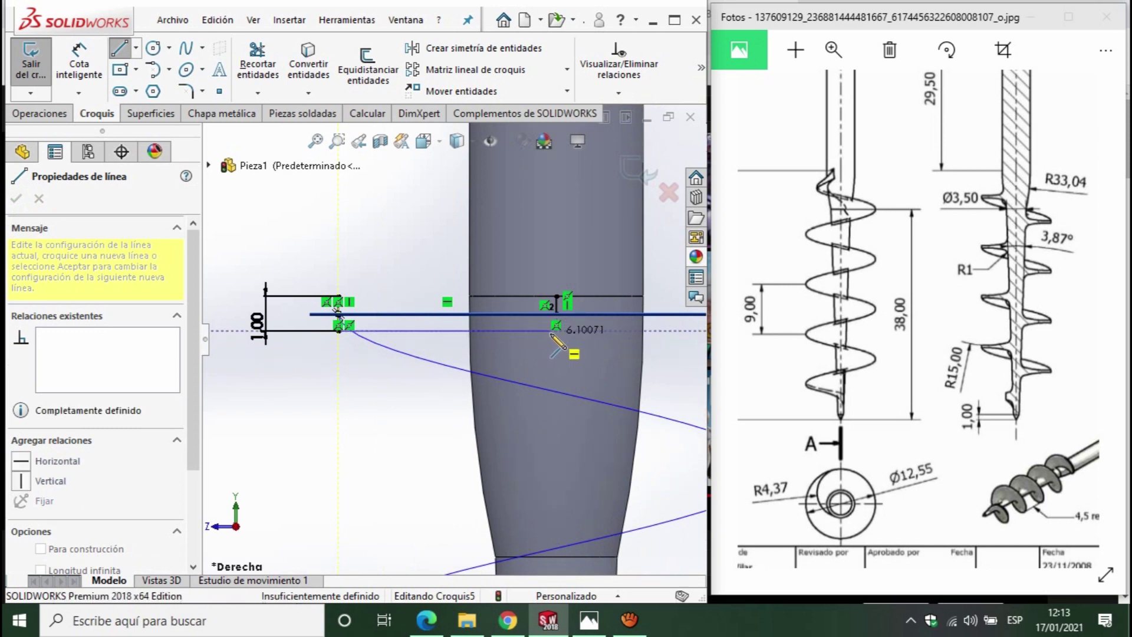
pyautogui.click(550, 295)
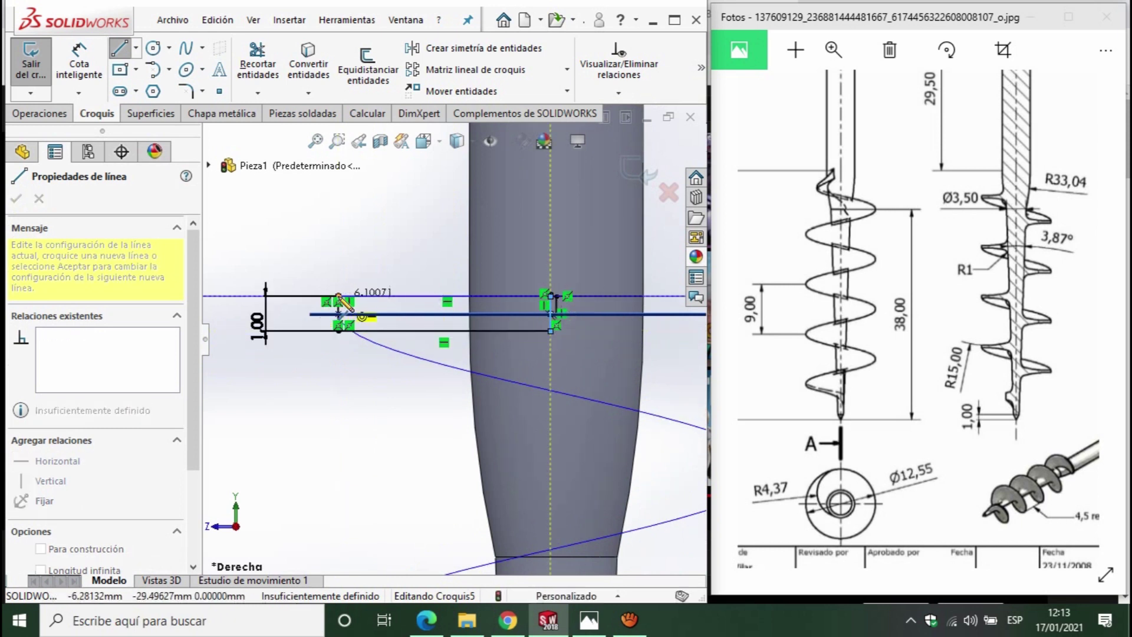
pyautogui.click(338, 296)
pyautogui.press('Escape')
pyautogui.scroll(-2, 522, 318)
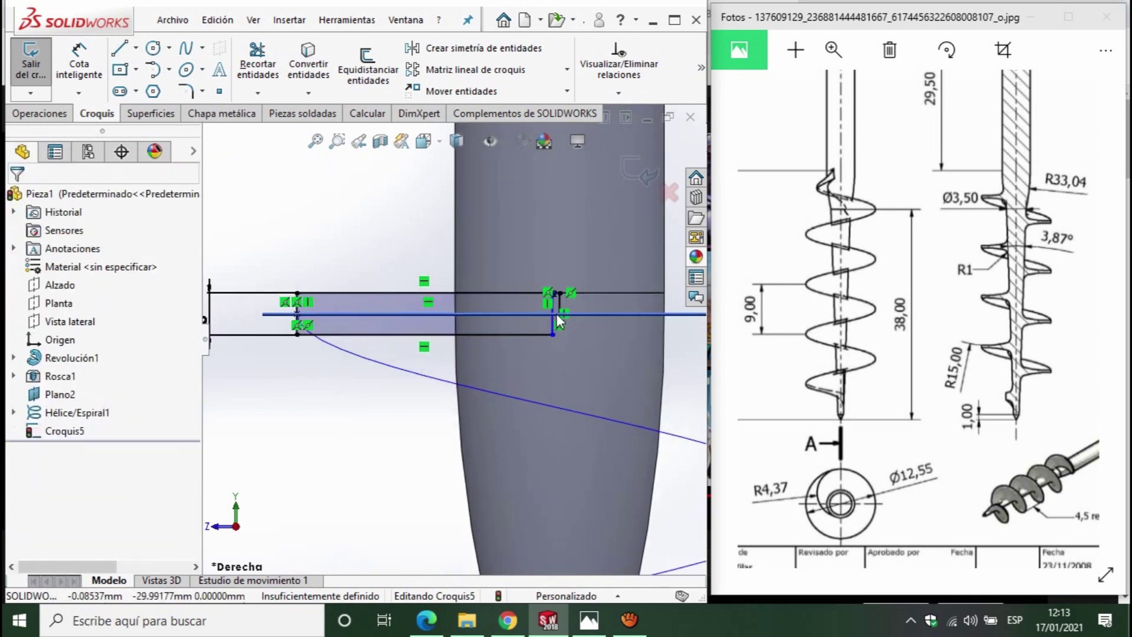
pyautogui.scroll(-3, 555, 308)
# - Set the gap between the two vertical lines to 0.2 mm
pyautogui.click(72, 50)
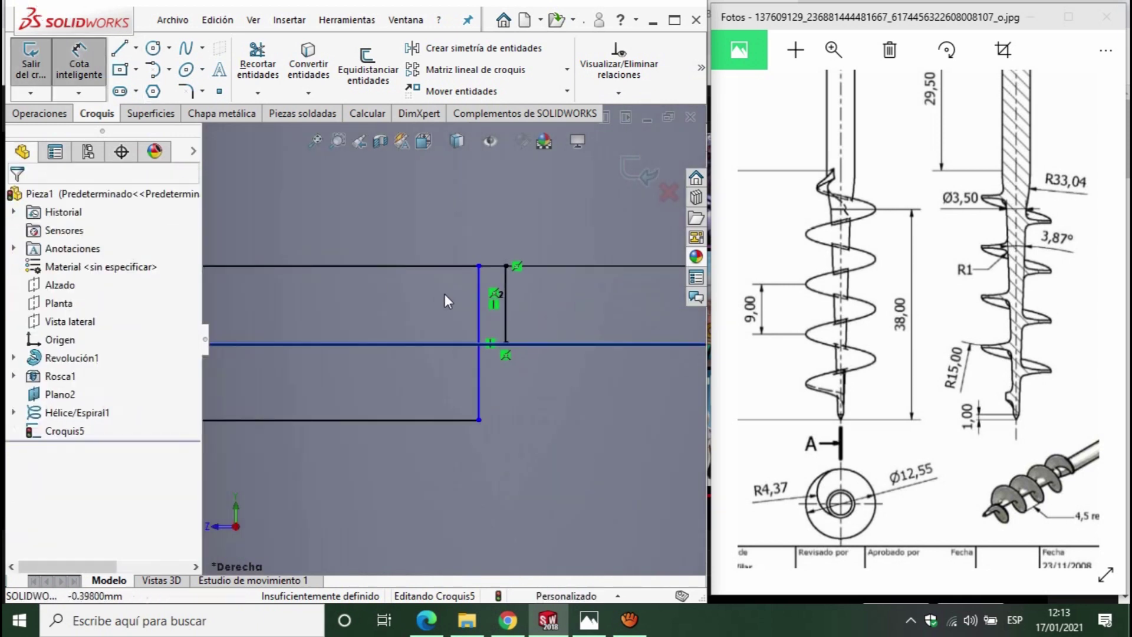
pyautogui.click(502, 304)
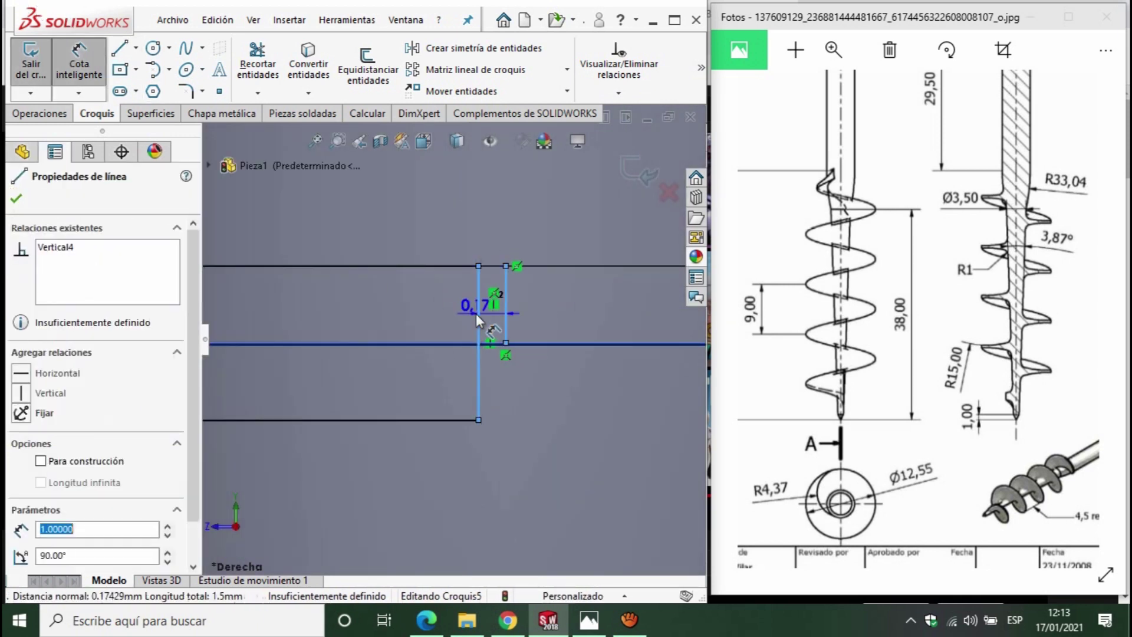
pyautogui.click(486, 203)
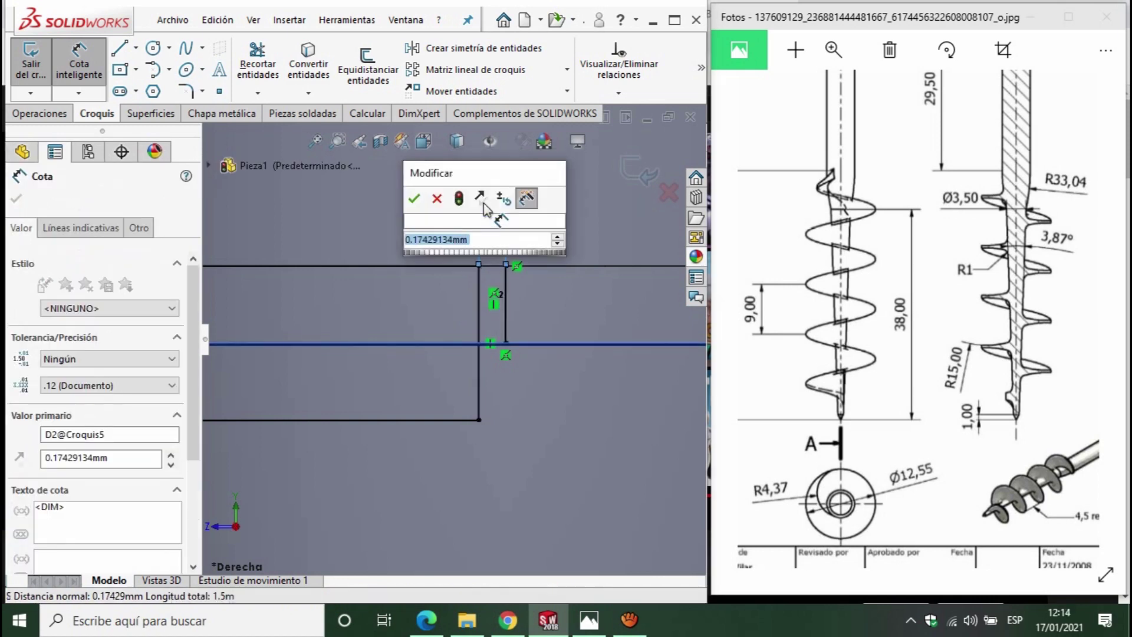
pyautogui.write('0.2')
pyautogui.press('Return')
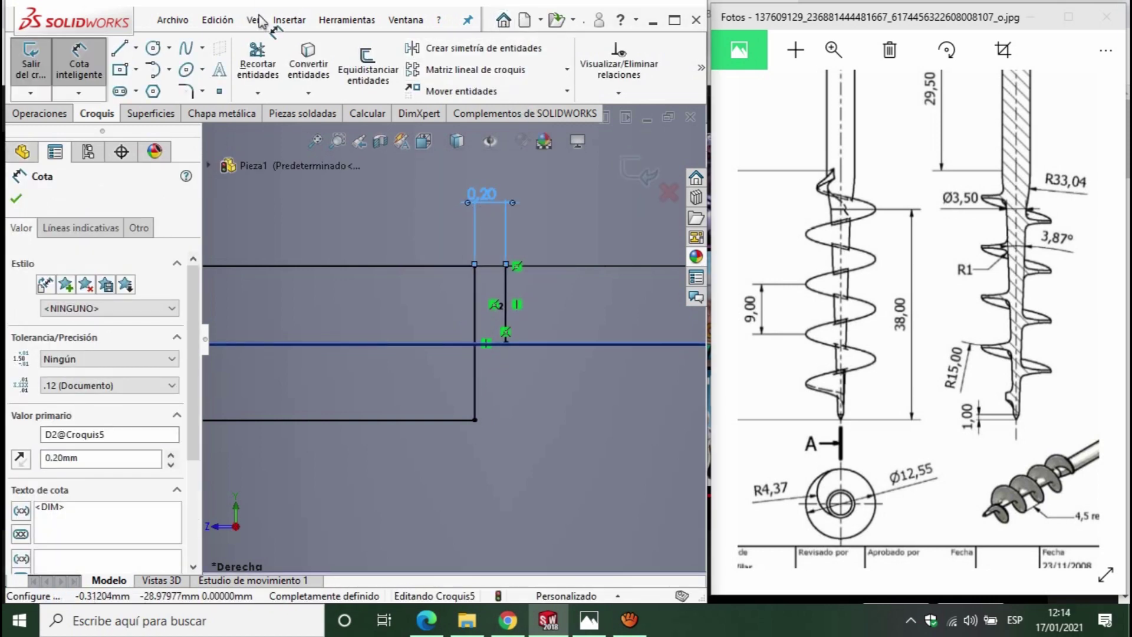
# - Trim away the extra right vertical line from the profile
pyautogui.click(261, 65)
pyautogui.moveTo(582, 312); pyautogui.dragTo(508, 316)
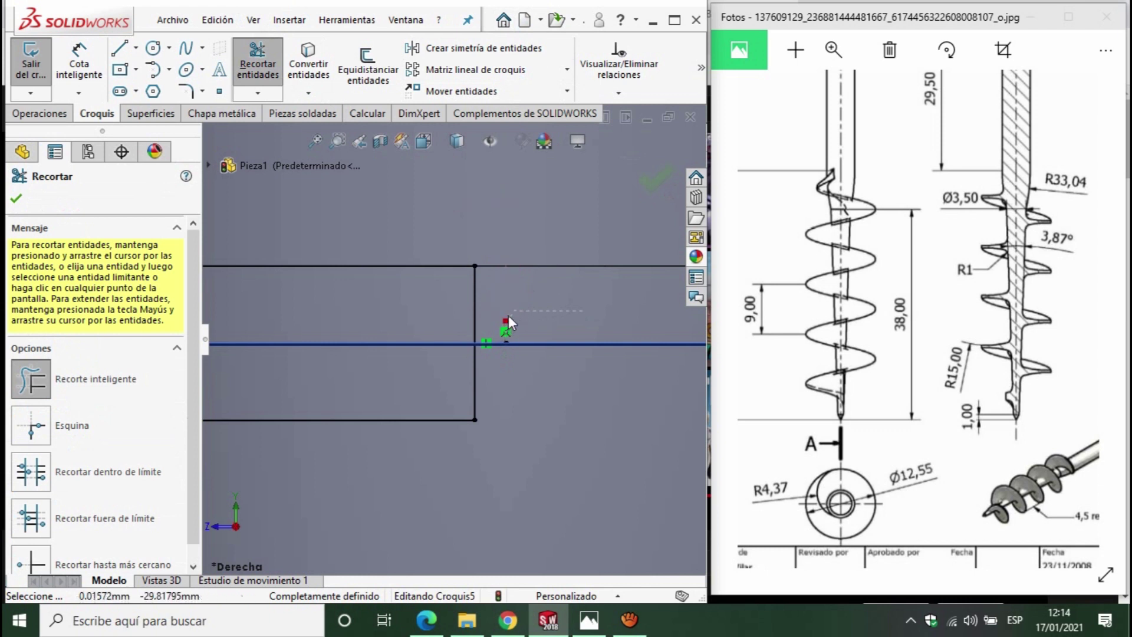
pyautogui.moveTo(353, 370); pyautogui.dragTo(369, 379)
pyautogui.scroll(3, 369, 379)
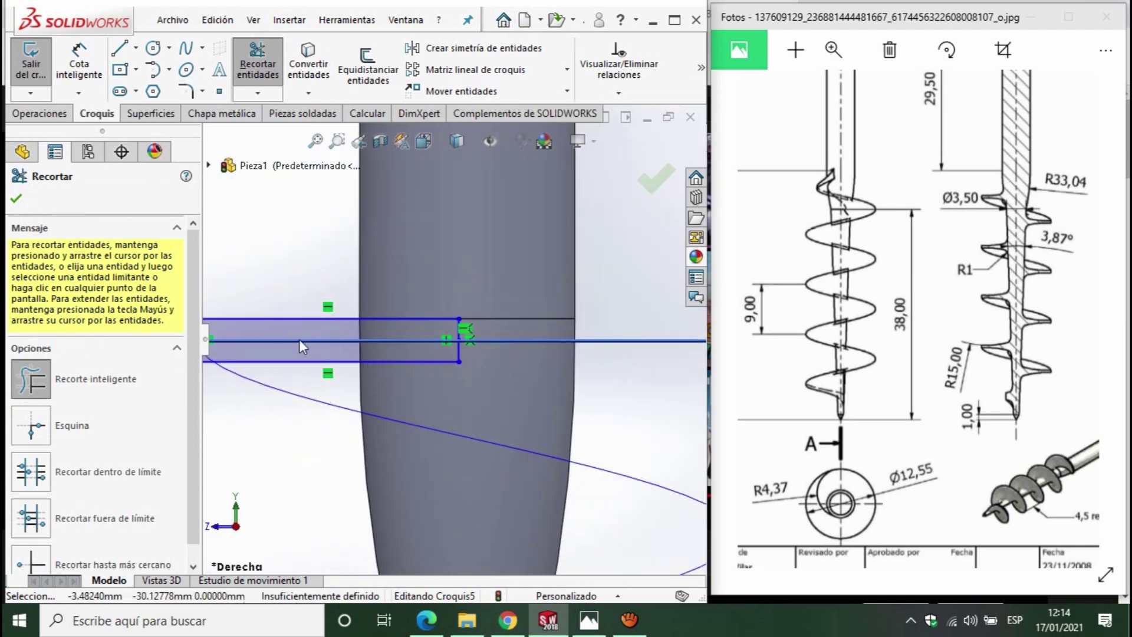
pyautogui.scroll(2, 383, 371)
pyautogui.moveTo(394, 368); pyautogui.dragTo(530, 337, button='middle')
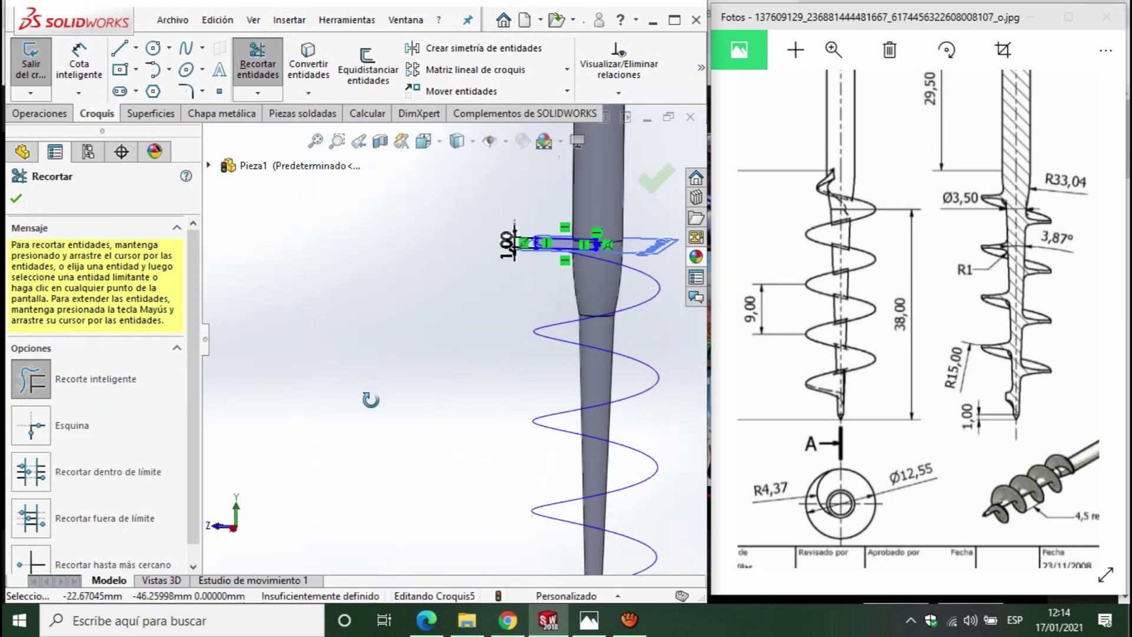
pyautogui.click(36, 113)
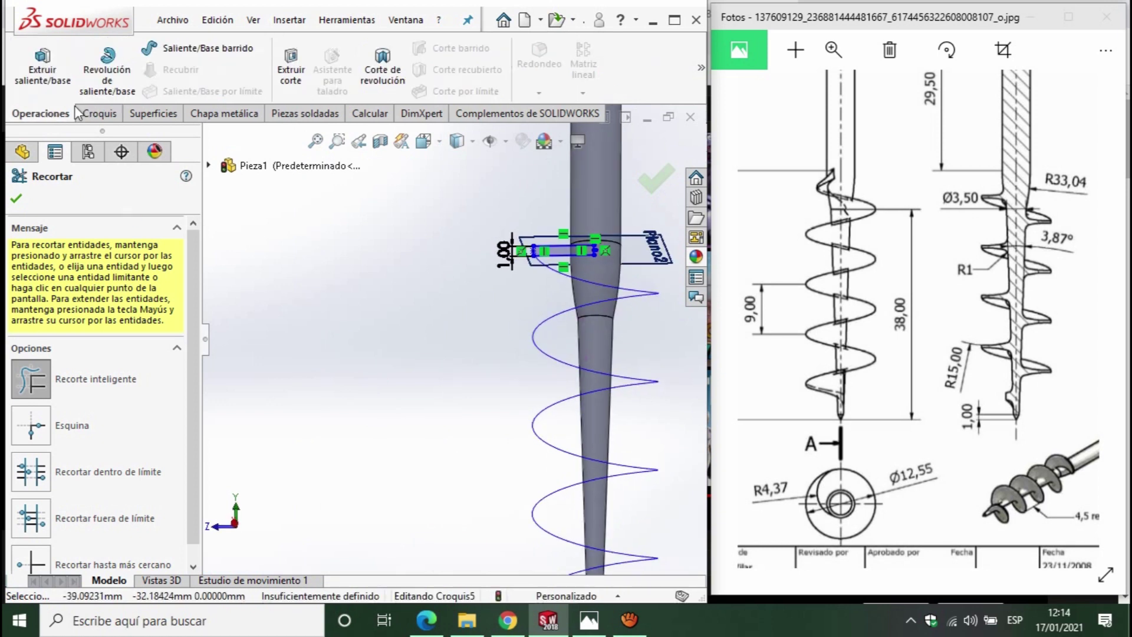
# - Try a sweep with the profile sketch, then cancel it
pyautogui.click(214, 52)
pyautogui.scroll(-2, 544, 284)
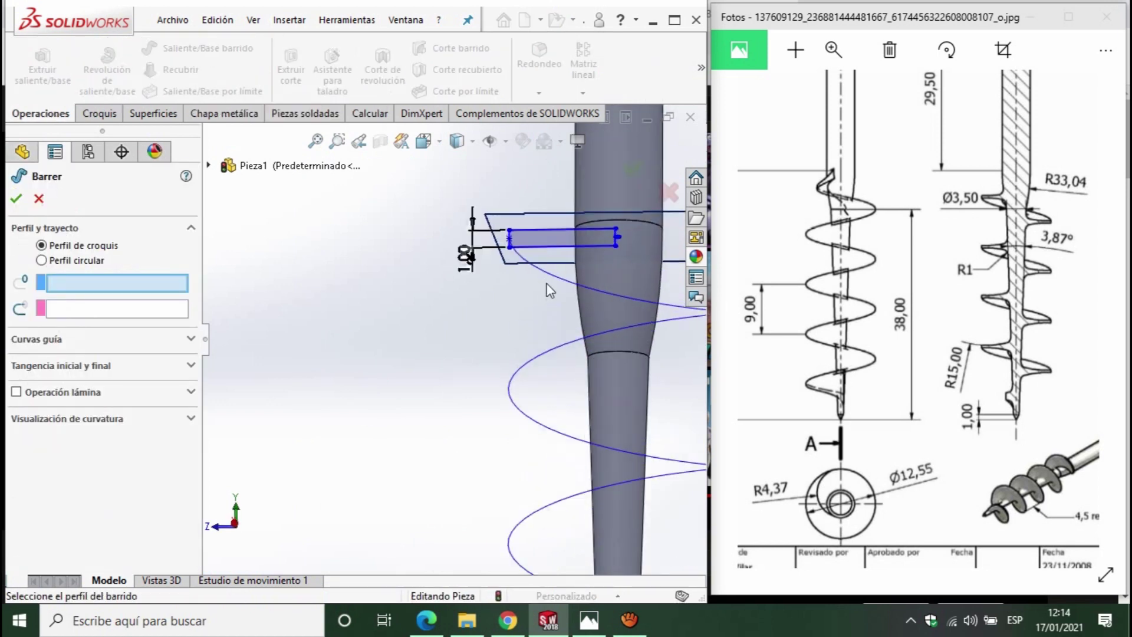
pyautogui.click(568, 242)
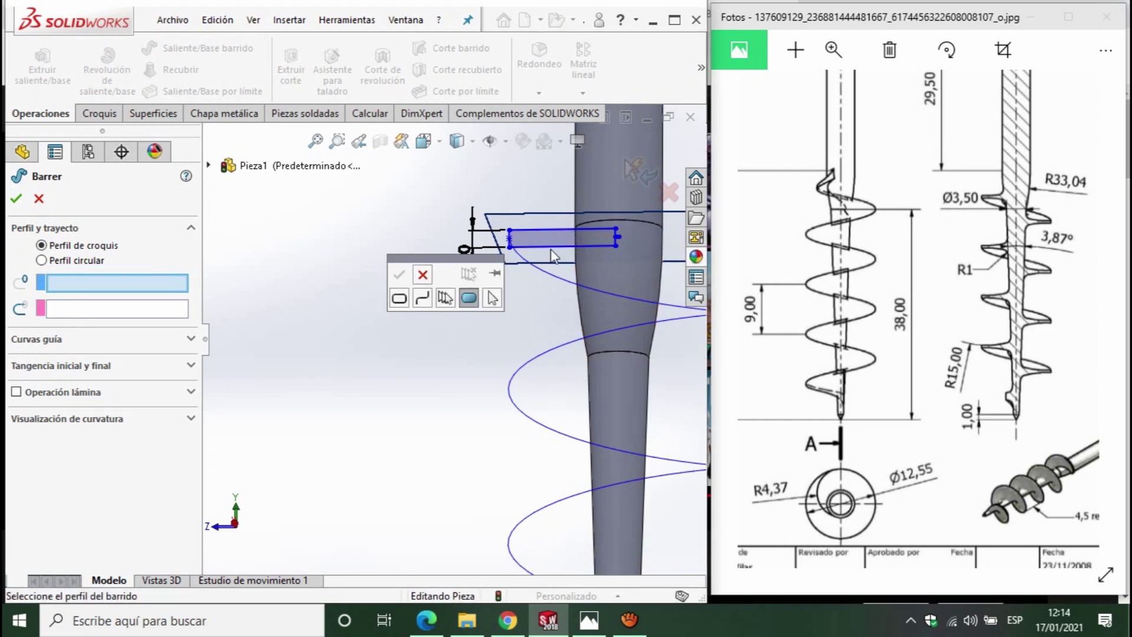
pyautogui.press('Escape')
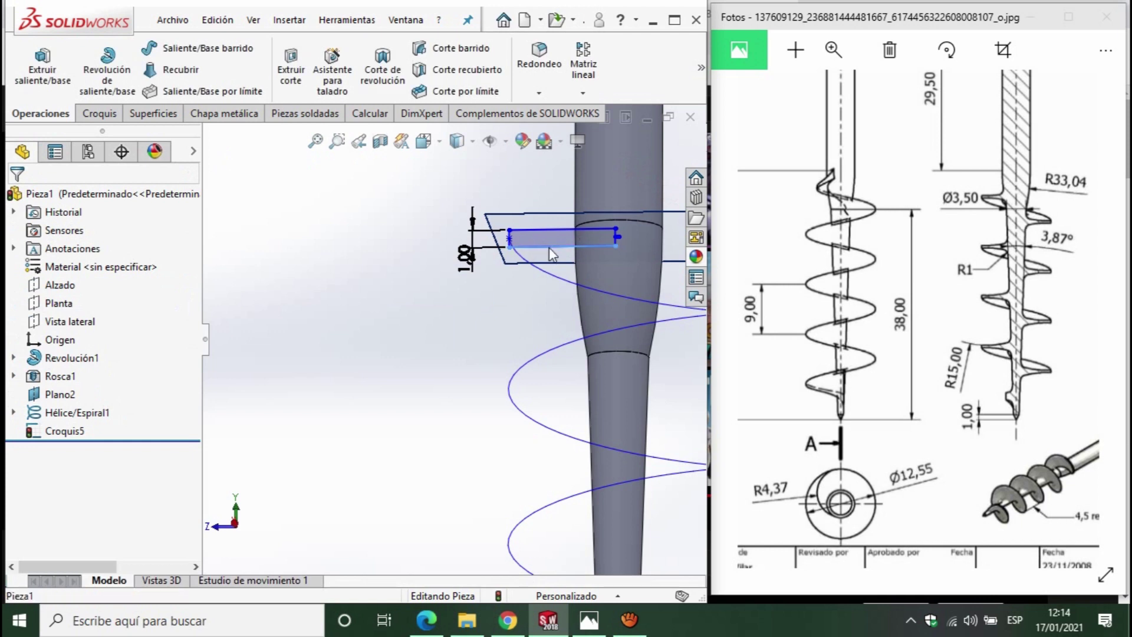
pyautogui.scroll(-10, 597, 246)
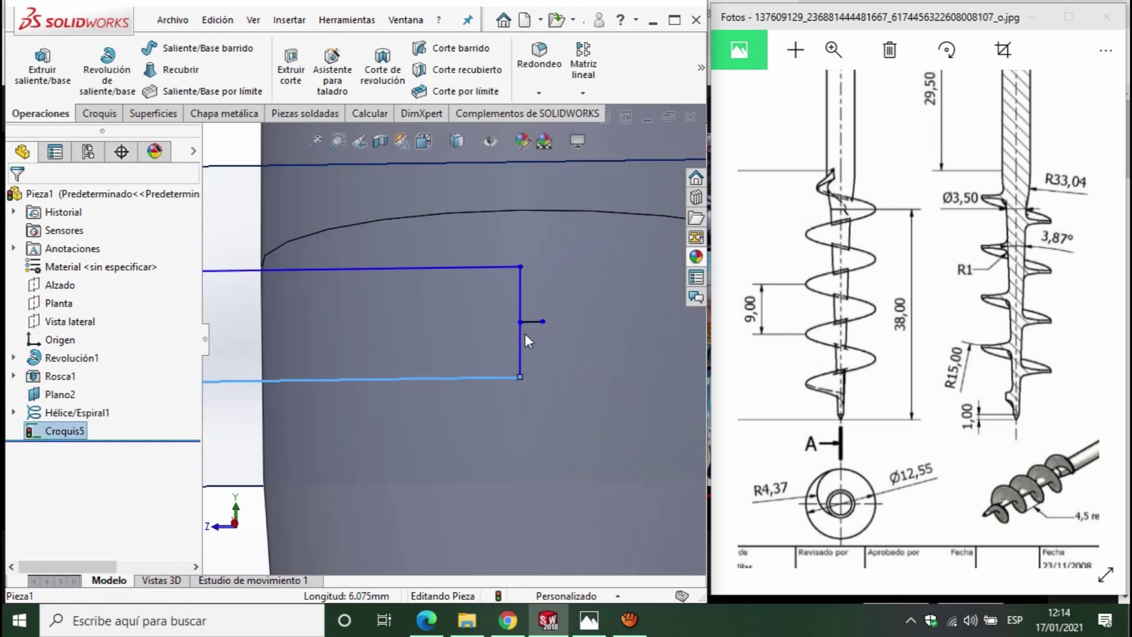
# - Reopen Croquis5 for editing and trim away the short stray stub line
pyautogui.click(113, 120)
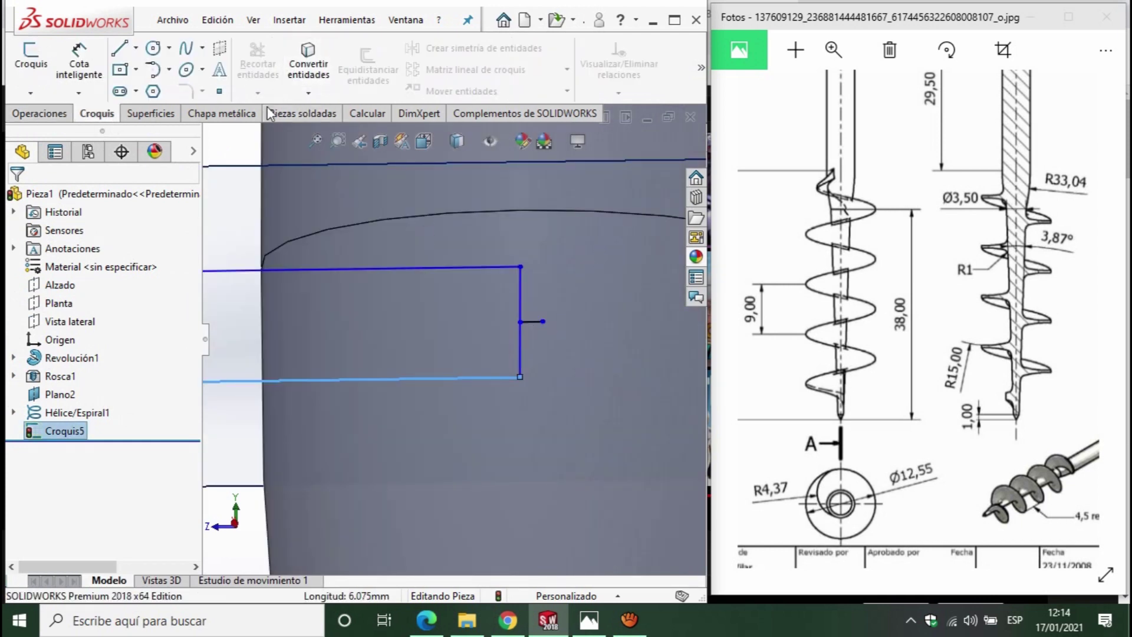
pyautogui.rightClick(433, 269)
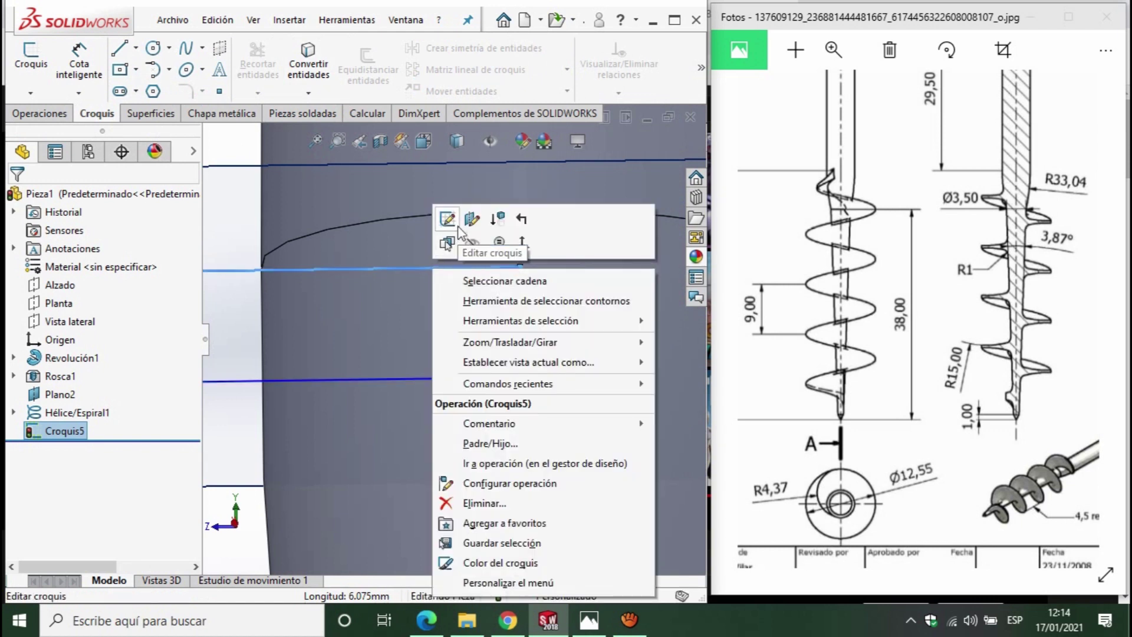
pyautogui.click(458, 226)
pyautogui.click(269, 72)
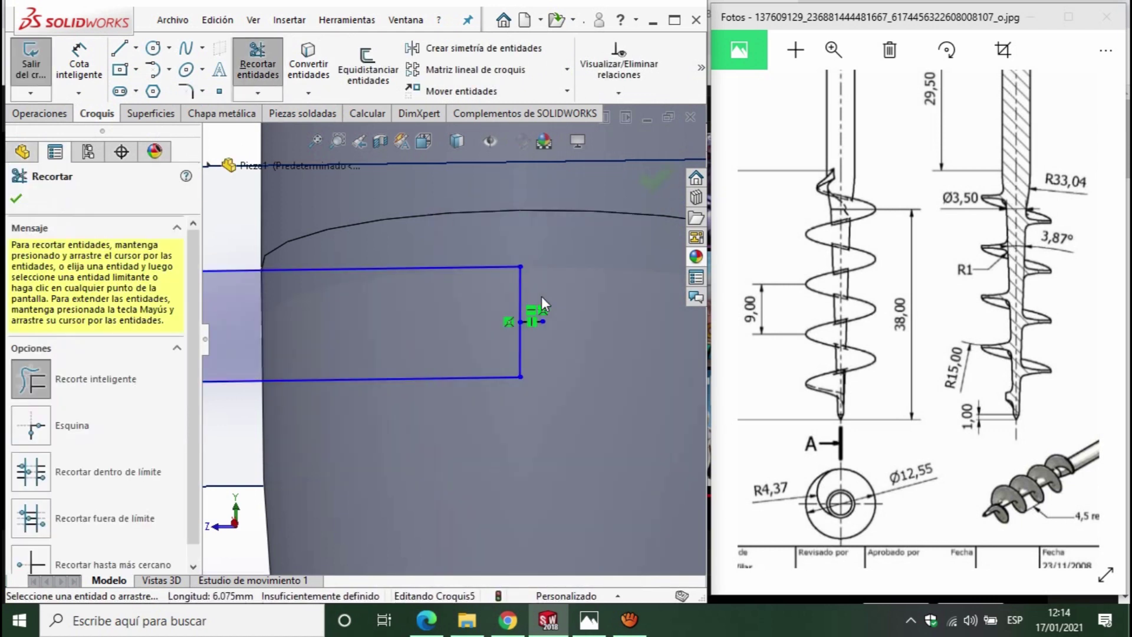
pyautogui.click(649, 187)
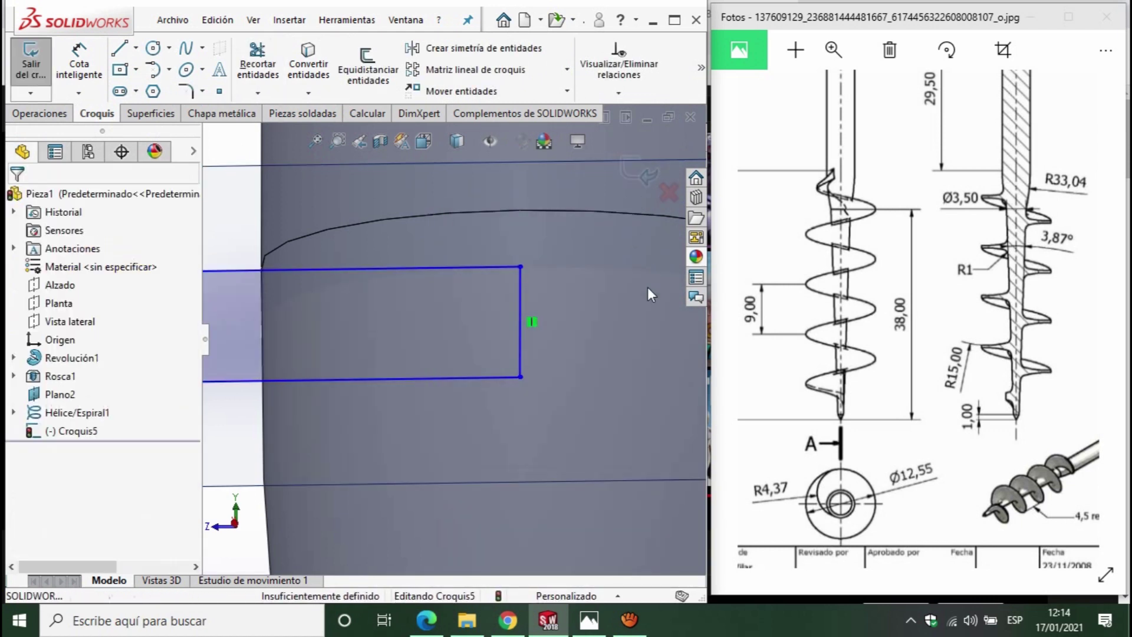
pyautogui.scroll(4, 416, 369)
pyautogui.click(47, 115)
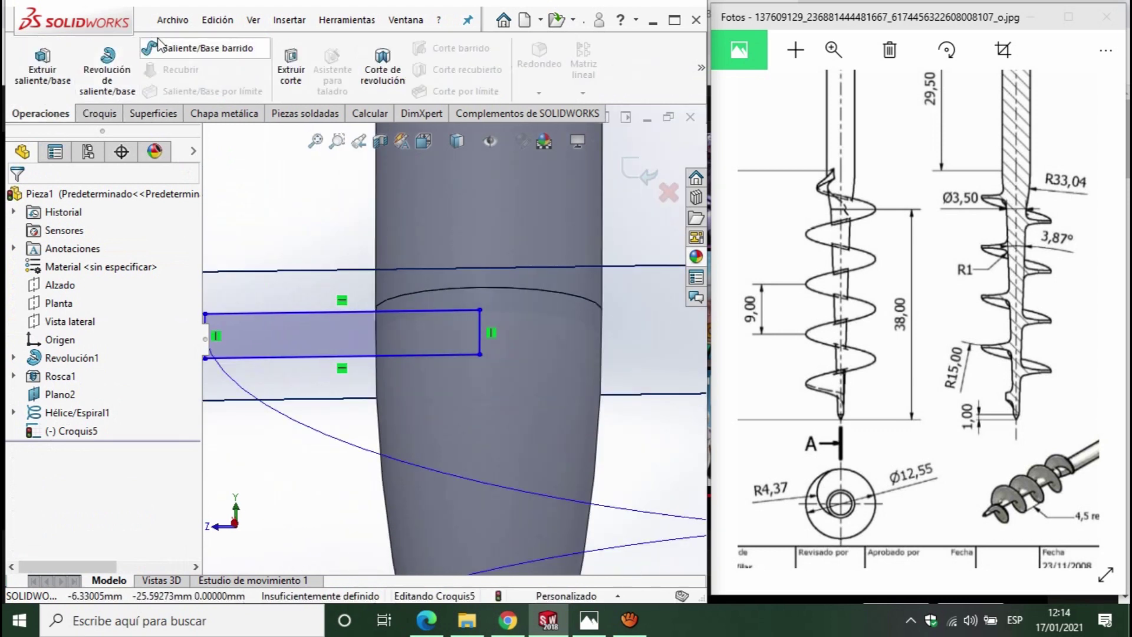
# - Sweep the profile sketch along the helix to create the spiral blade Barrer1
pyautogui.click(208, 48)
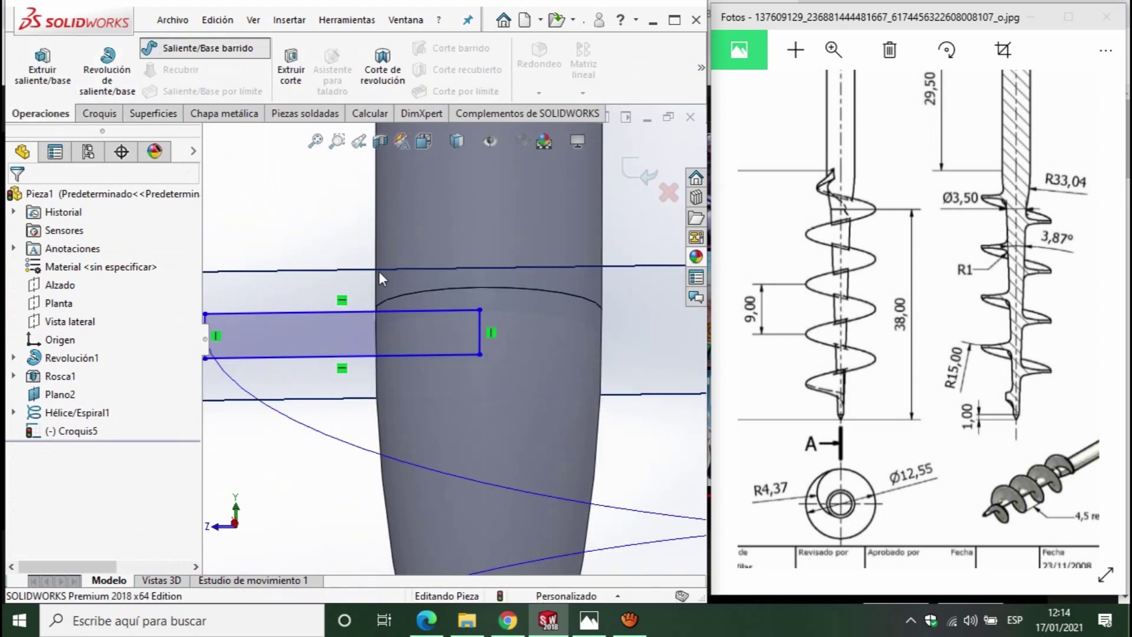
pyautogui.click(365, 457)
pyautogui.scroll(3, 425, 489)
pyautogui.scroll(3, 462, 470)
pyautogui.scroll(2, 468, 436)
pyautogui.moveTo(469, 437); pyautogui.dragTo(633, 225, button='middle')
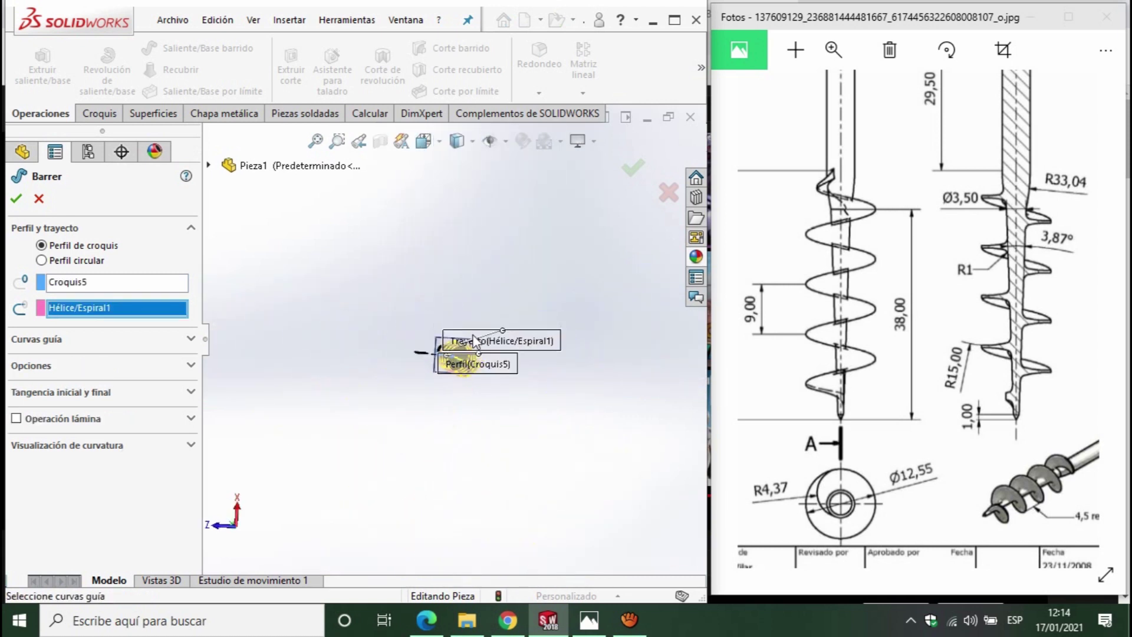
pyautogui.click(639, 171)
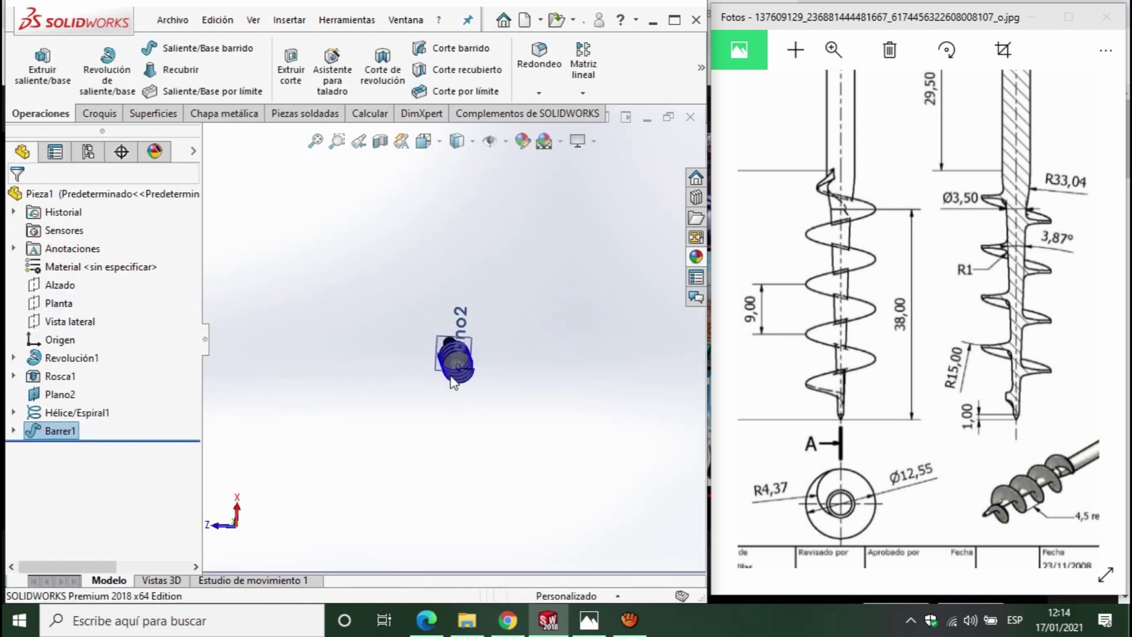
# - Hide the Hélice/Espiral1 path curve
pyautogui.scroll(-3, 465, 378)
pyautogui.click(12, 412)
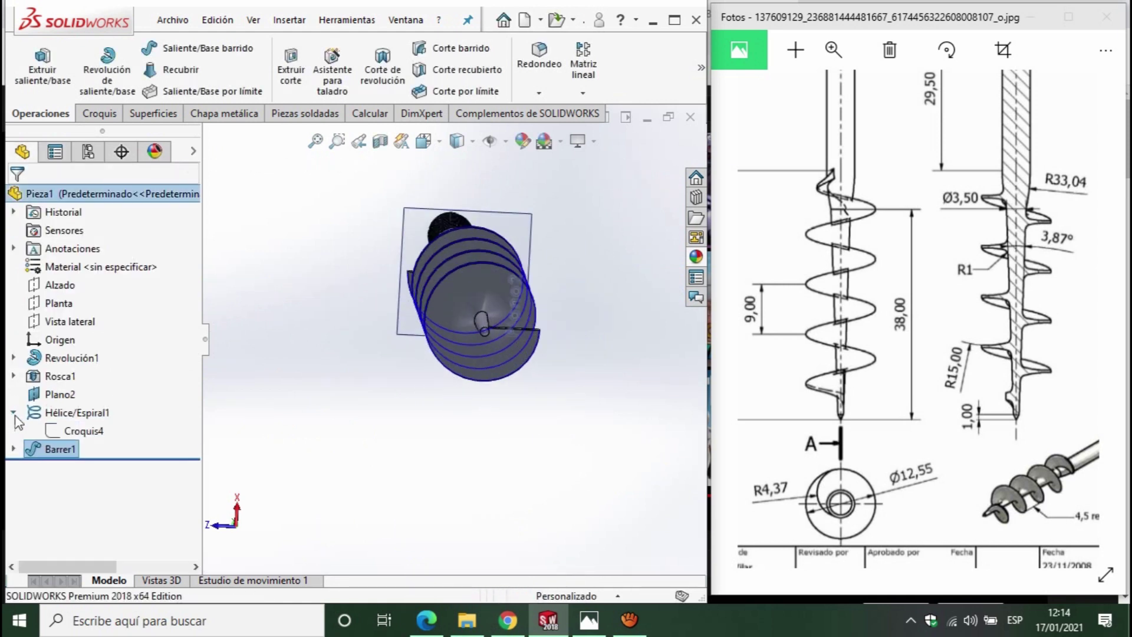
pyautogui.rightClick(36, 412)
pyautogui.click(49, 283)
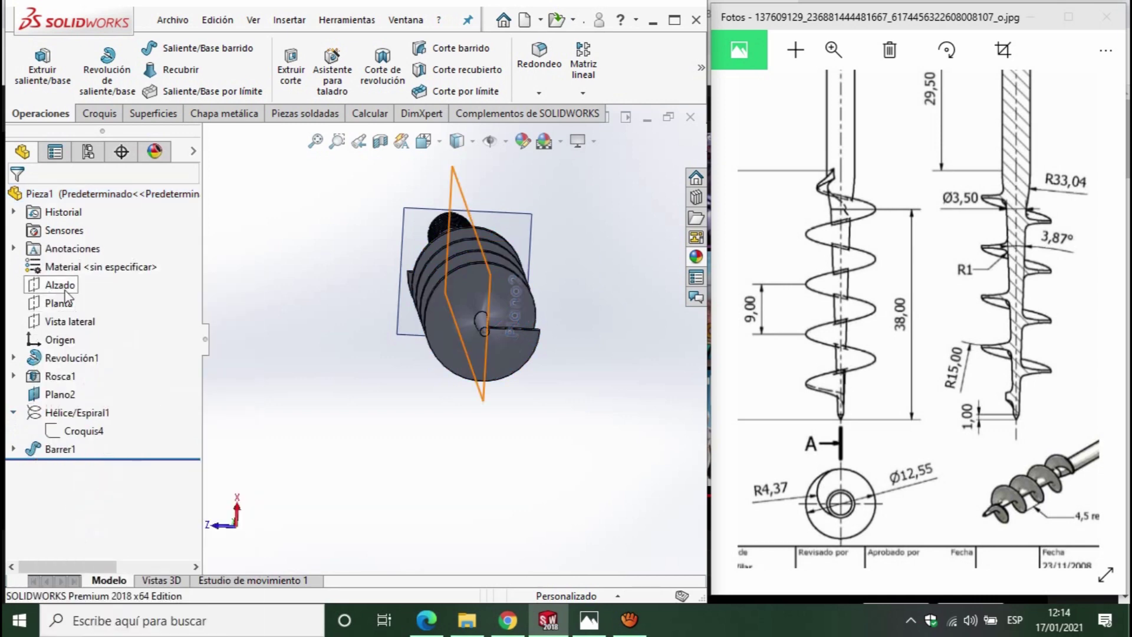
pyautogui.scroll(-2, 446, 313)
pyautogui.scroll(-2, 462, 377)
pyautogui.scroll(-2, 457, 358)
# - Orbit around the auger to inspect the swept blade and pointed tip
pyautogui.moveTo(457, 359); pyautogui.dragTo(393, 286, button='middle')
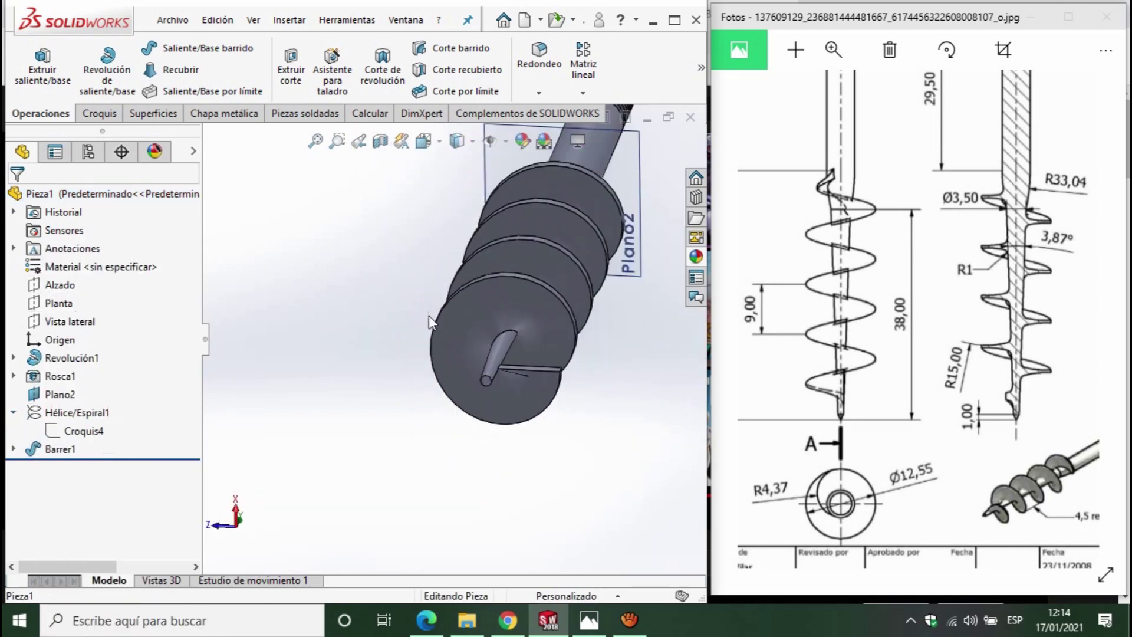
pyautogui.scroll(3, 505, 384)
pyautogui.scroll(-3, 395, 338)
pyautogui.scroll(-3, 425, 329)
pyautogui.scroll(3, 395, 381)
pyautogui.moveTo(394, 381)
pyautogui.mouseDown(button='middle')
pyautogui.moveTo(393, 460)
pyautogui.moveTo(401, 445)
pyautogui.mouseUp(button='middle')
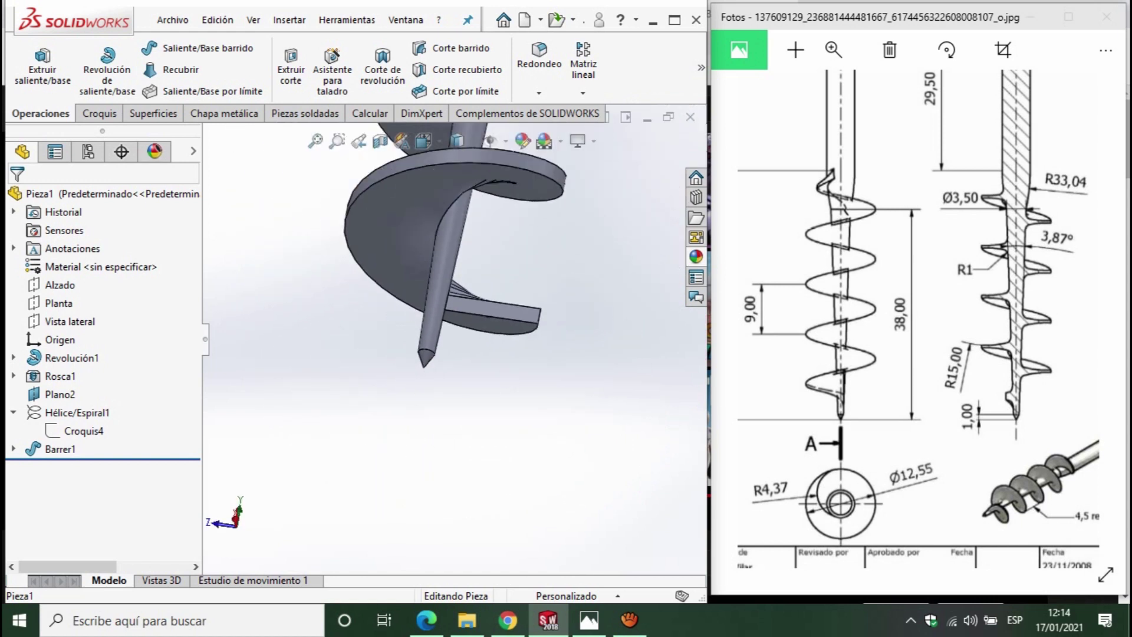
pyautogui.moveTo(554, 377); pyautogui.dragTo(533, 301, button='middle')
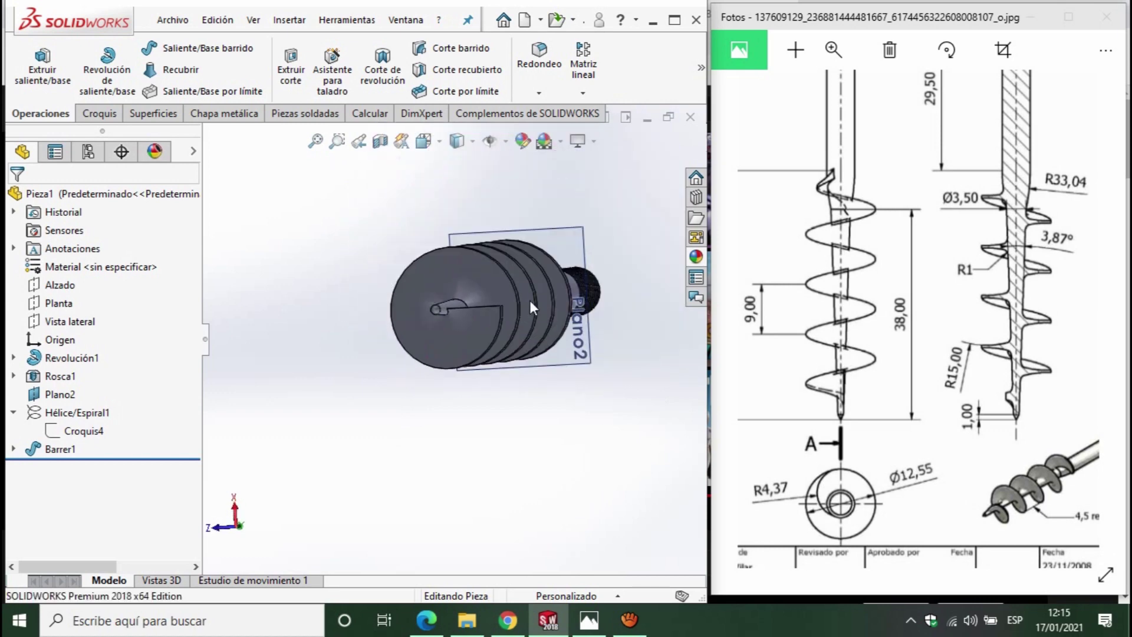
pyautogui.moveTo(445, 427); pyautogui.dragTo(435, 478, button='middle')
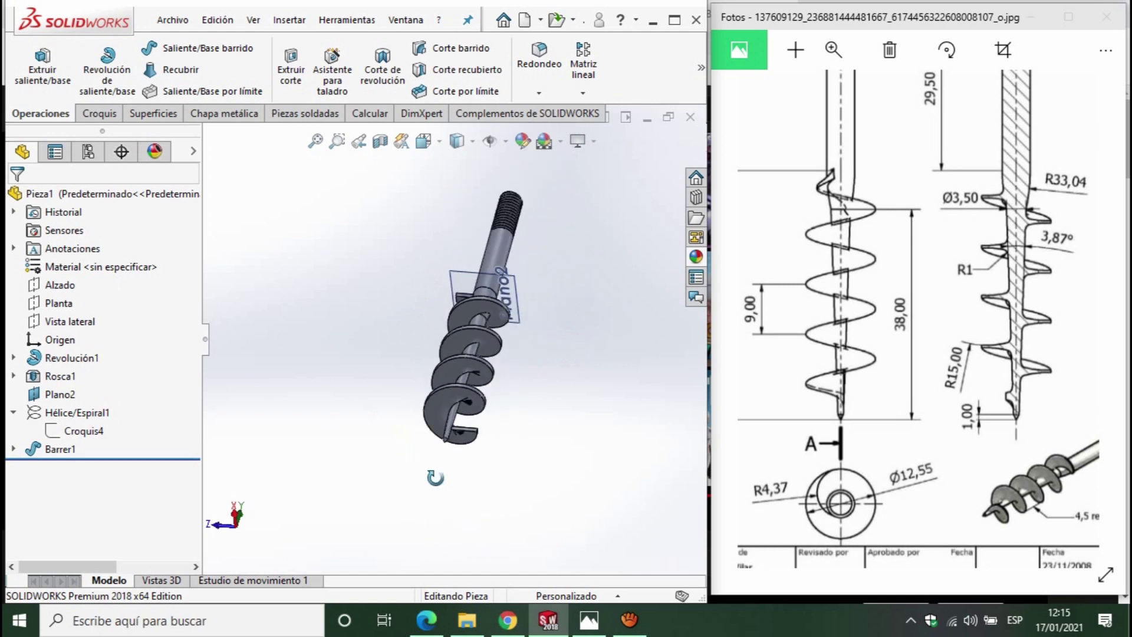
pyautogui.click(58, 303)
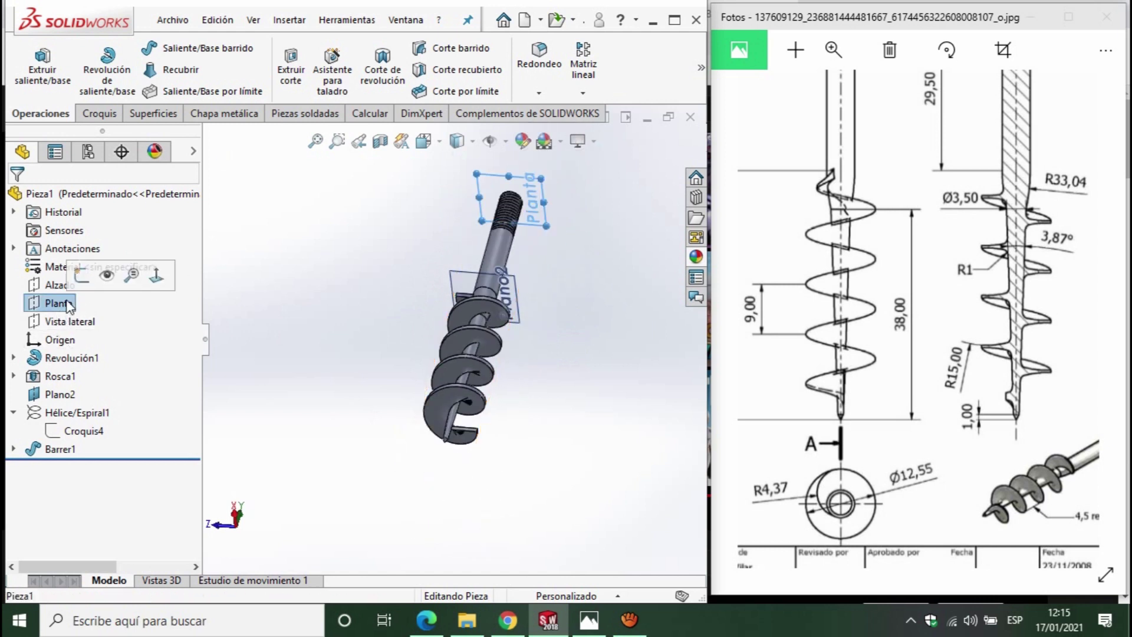
# - Create Plano3, a reference plane offset 75 mm from Planta
pyautogui.click(701, 67)
pyautogui.click(460, 147)
pyautogui.click(461, 179)
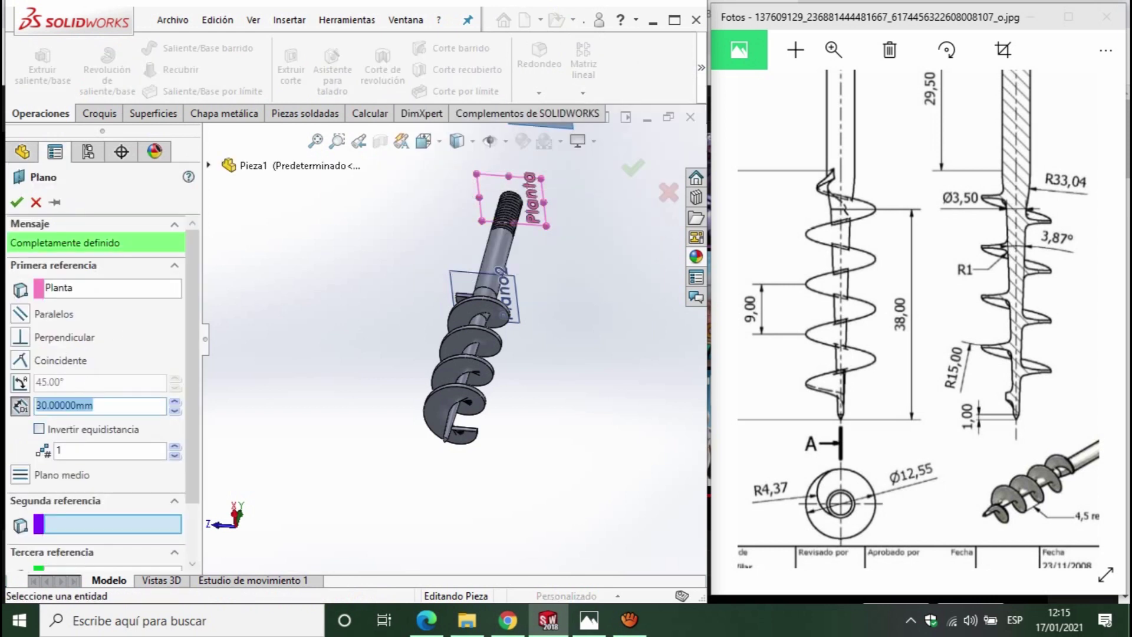
pyautogui.write('75')
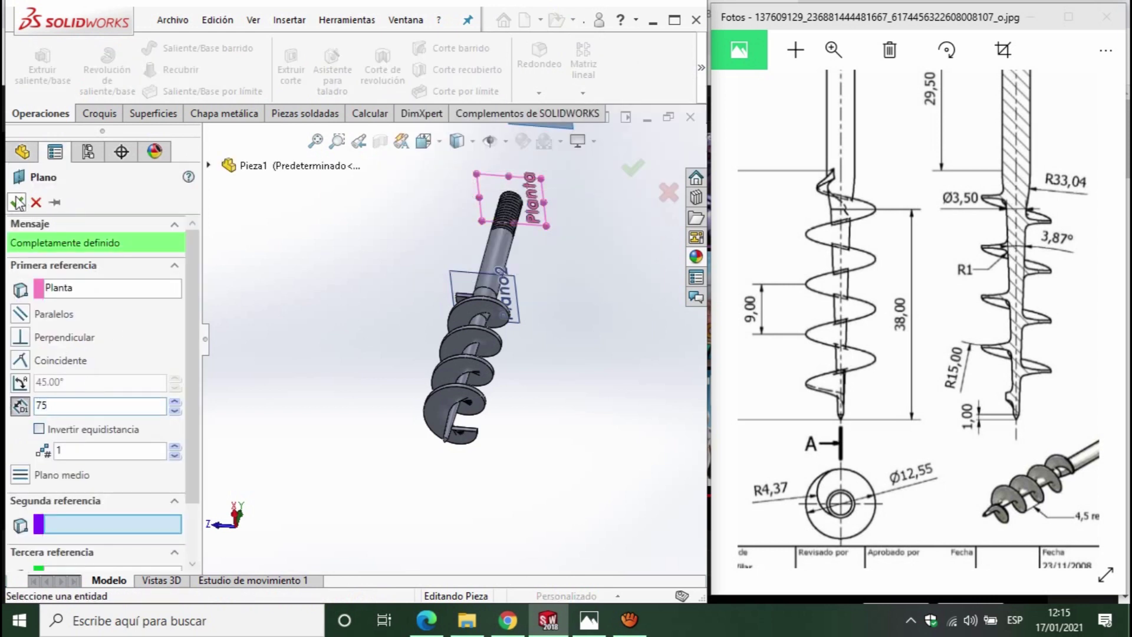
pyautogui.click(17, 202)
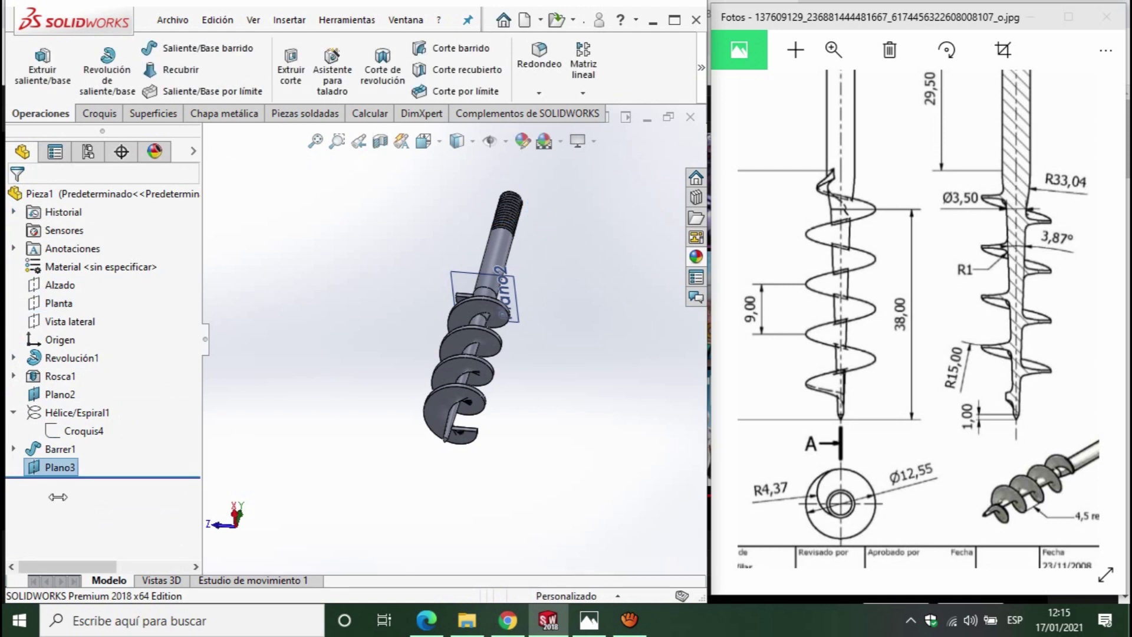
# - Edit Plano3 to flip its offset toward the blade tip, then select it for sketching
pyautogui.rightClick(68, 487)
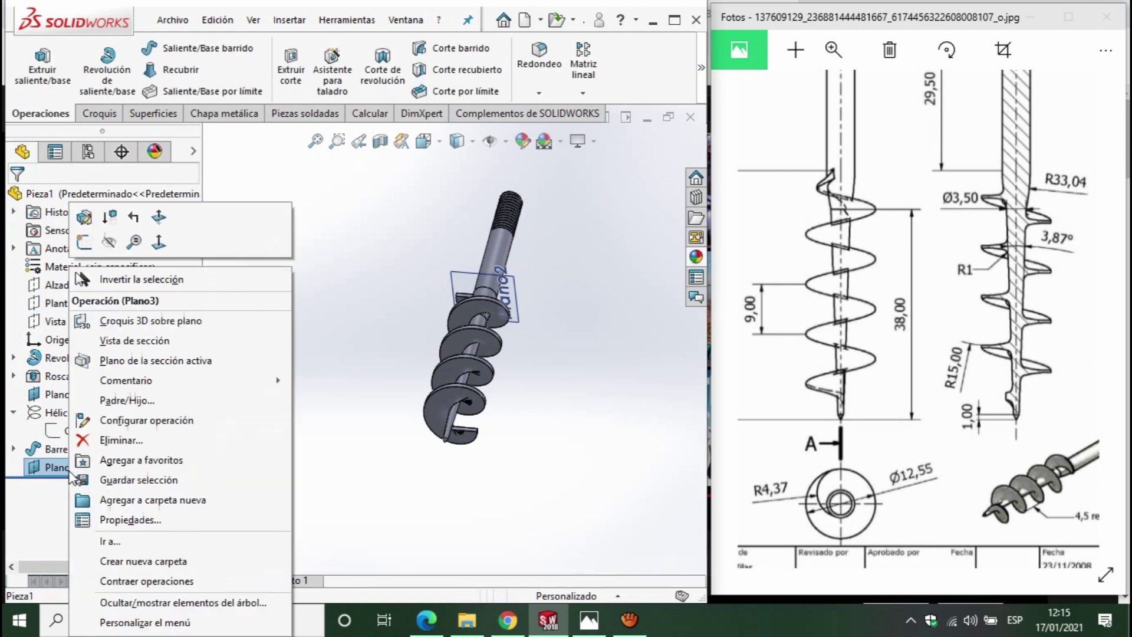
pyautogui.click(86, 219)
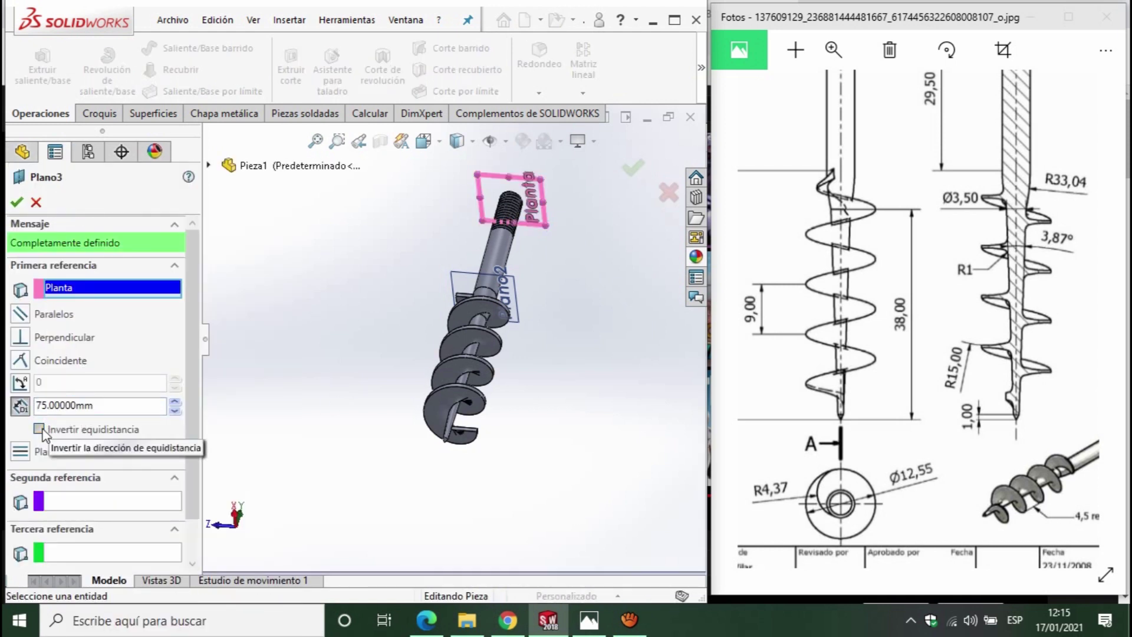
pyautogui.click(16, 202)
pyautogui.scroll(-3, 466, 354)
pyautogui.moveTo(466, 378); pyautogui.dragTo(476, 403, button='middle')
pyautogui.click(489, 436)
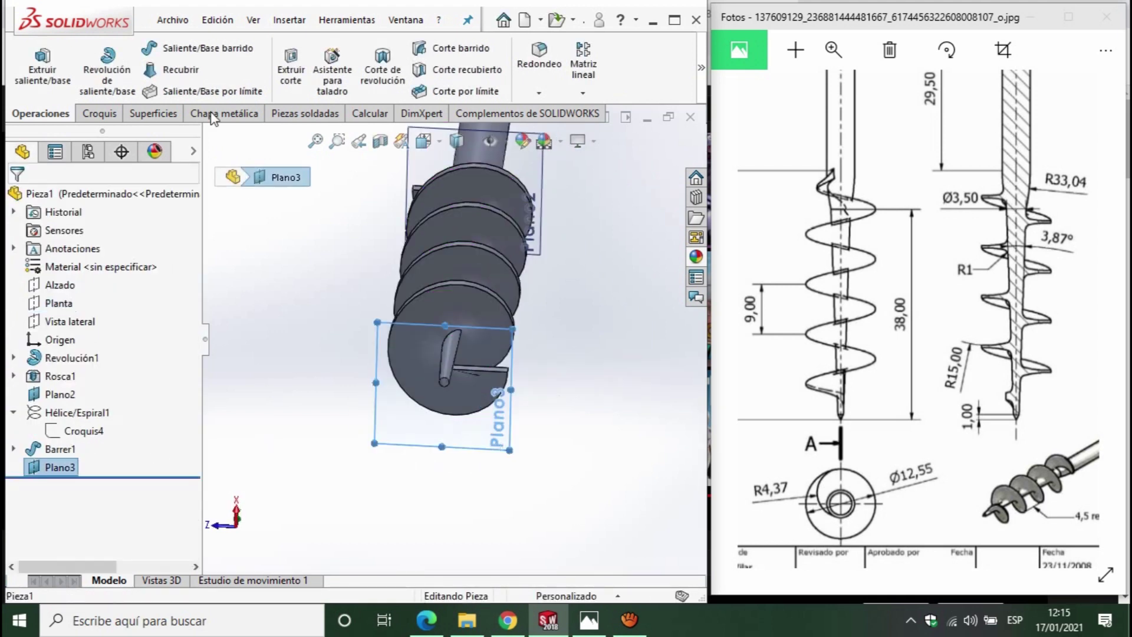
pyautogui.click(98, 113)
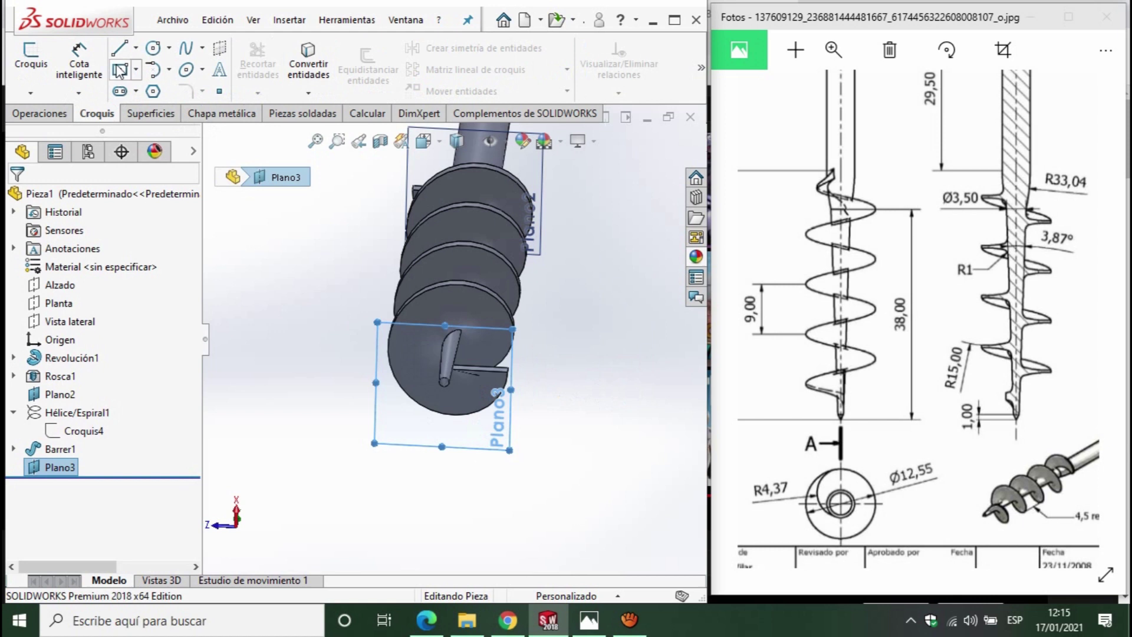
# - Start a new sketch on Plano3 and view it Normal To, fitted to the screen
pyautogui.click(31, 59)
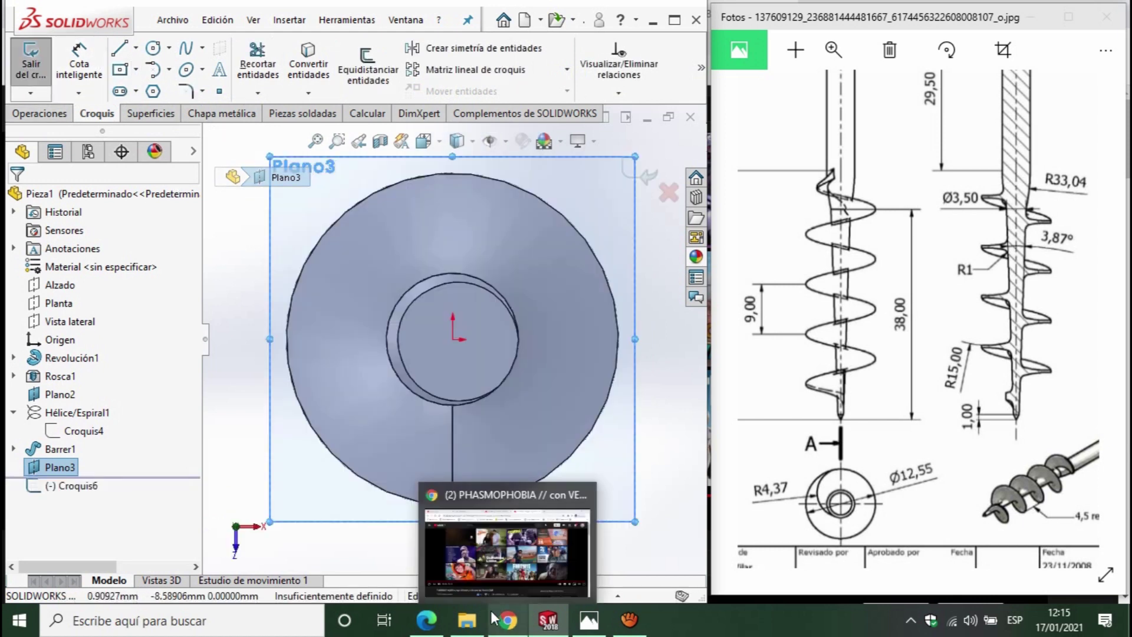
pyautogui.hotkey('ctrl', '8')
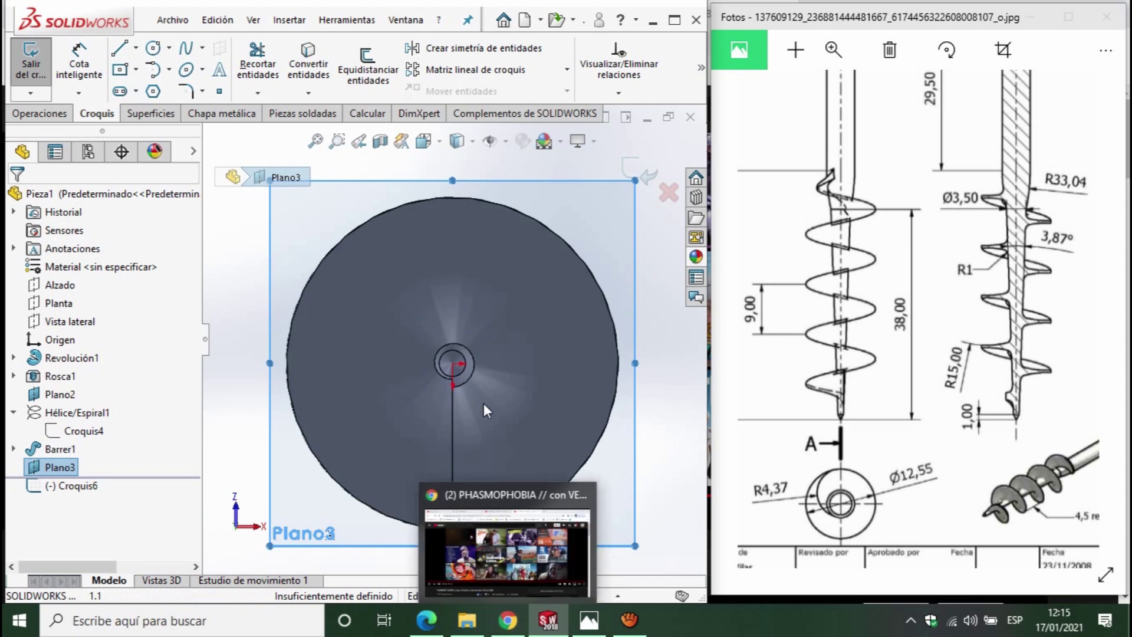
pyautogui.press('f')
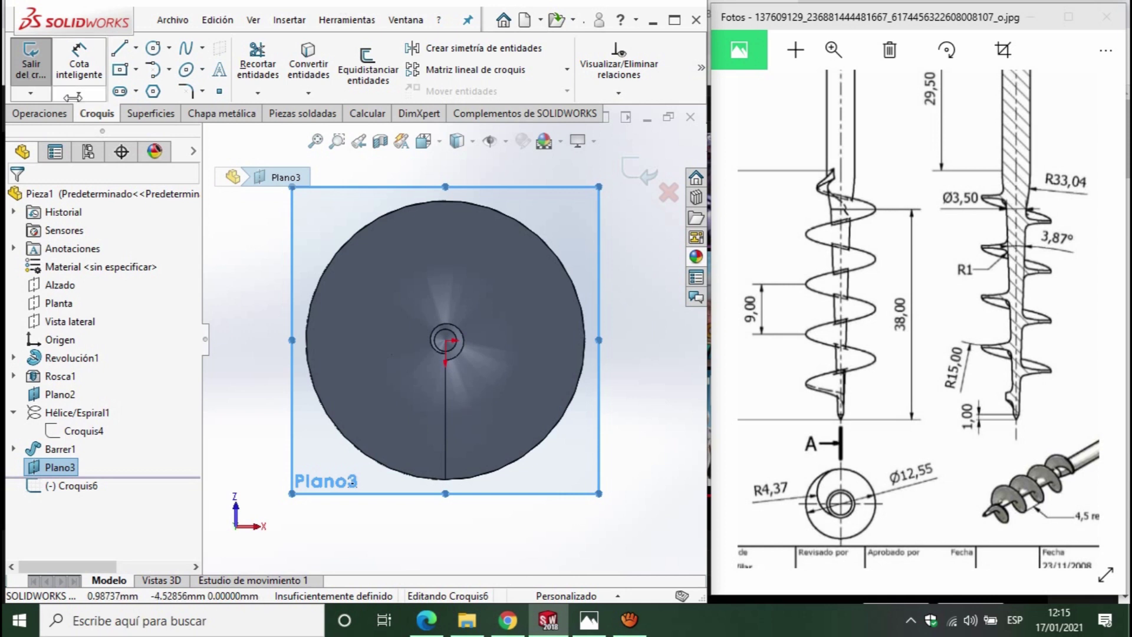
# - Draw a large and a small circle, both centred on the origin
pyautogui.click(153, 47)
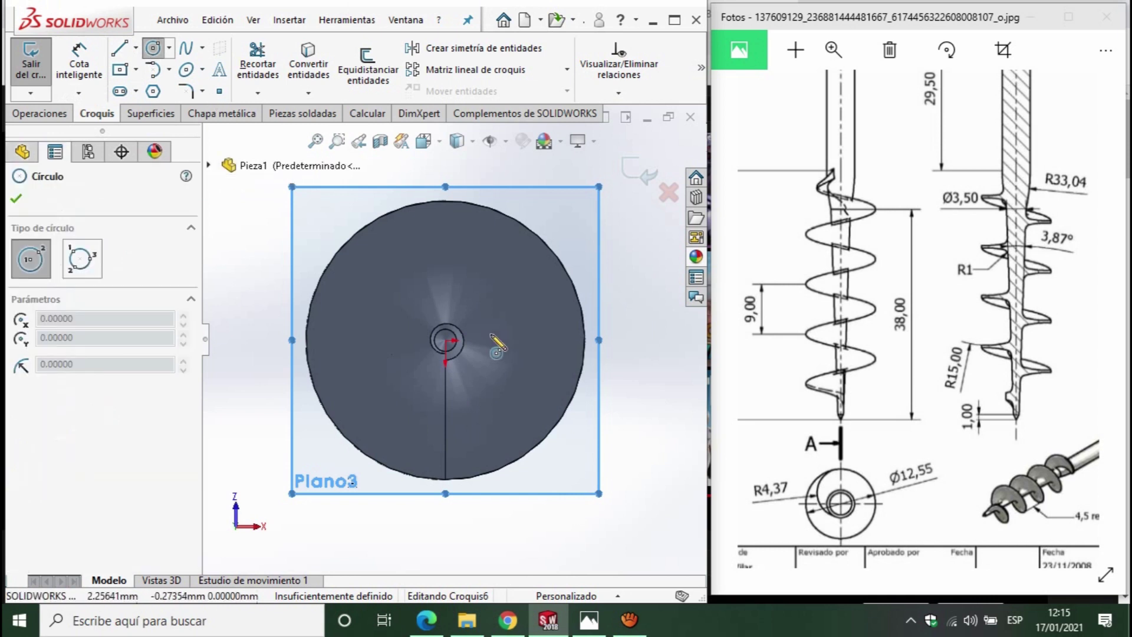
pyautogui.click(445, 340)
pyautogui.click(556, 461)
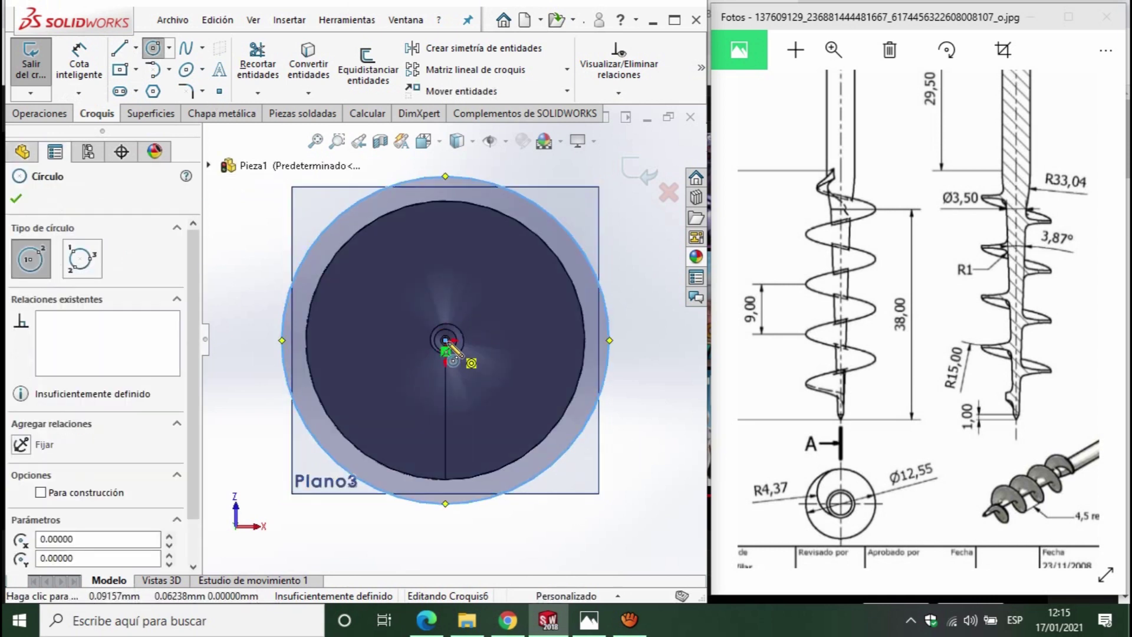
pyautogui.click(445, 340)
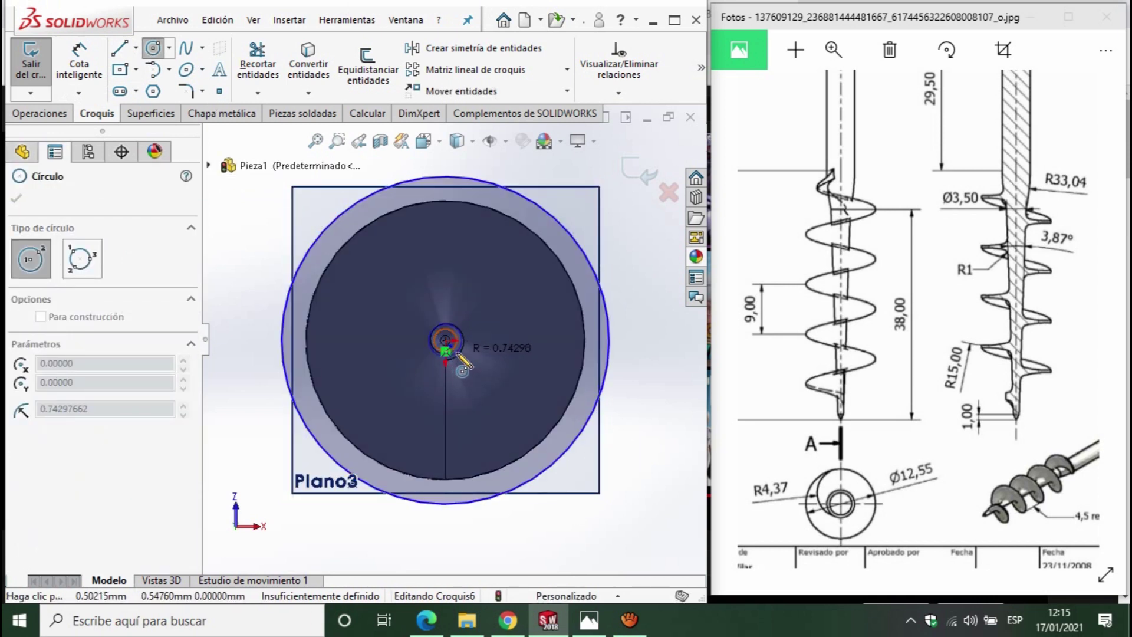
pyautogui.click(459, 353)
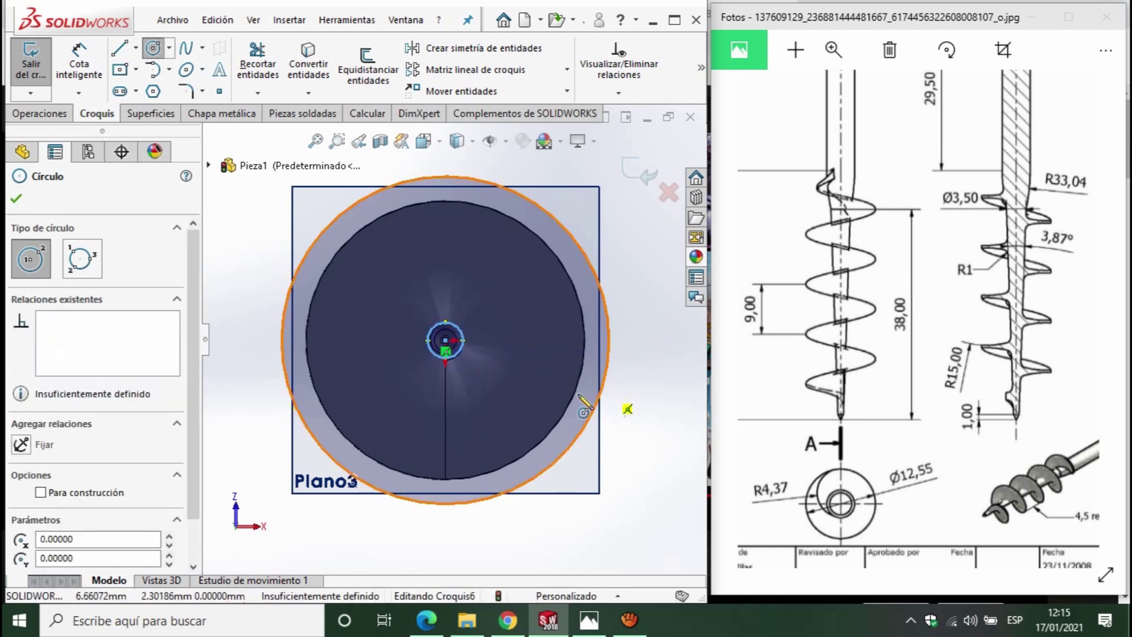
pyautogui.press('Escape')
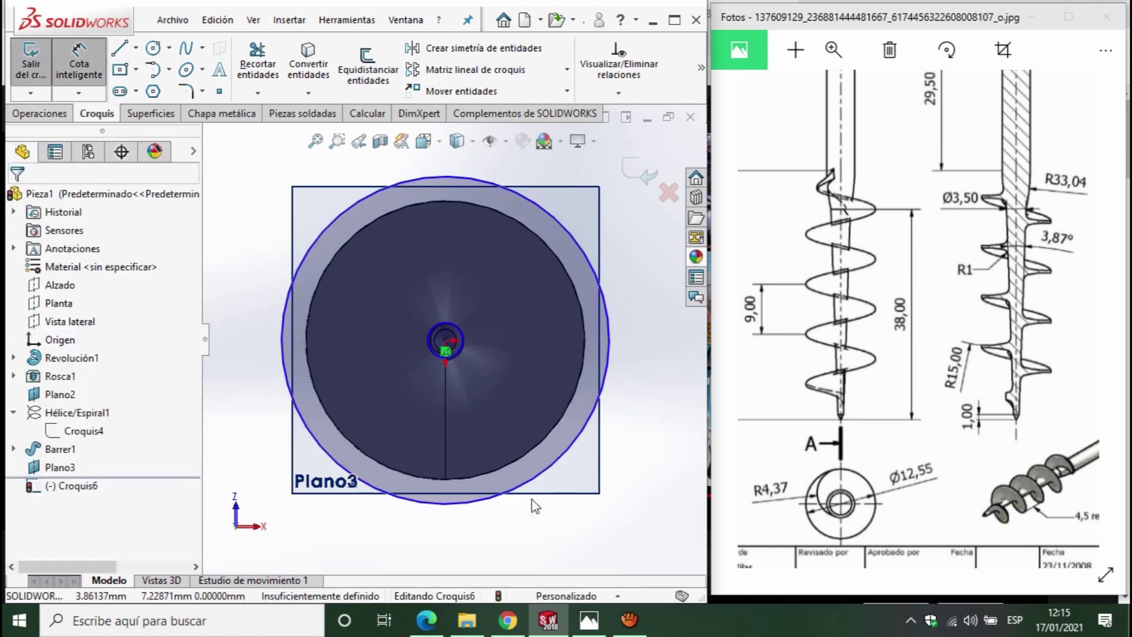
# - Dimension the outer circle's diameter as 12.55 mm with Cota inteligente
pyautogui.click(541, 477)
pyautogui.click(585, 529)
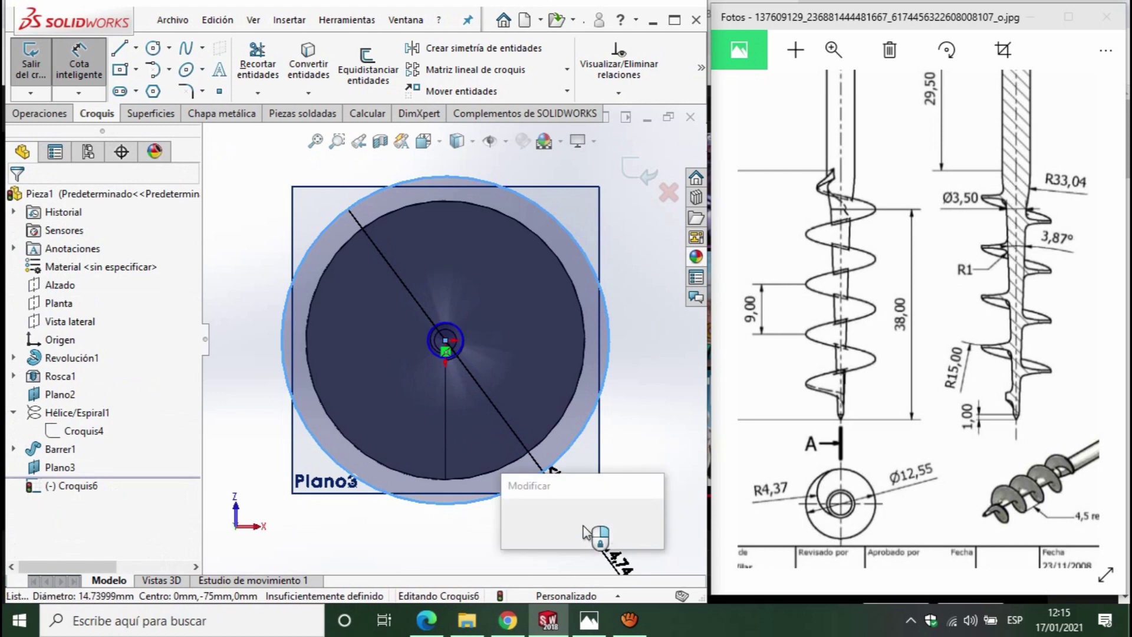
pyautogui.write('12.55')
pyautogui.press('Return')
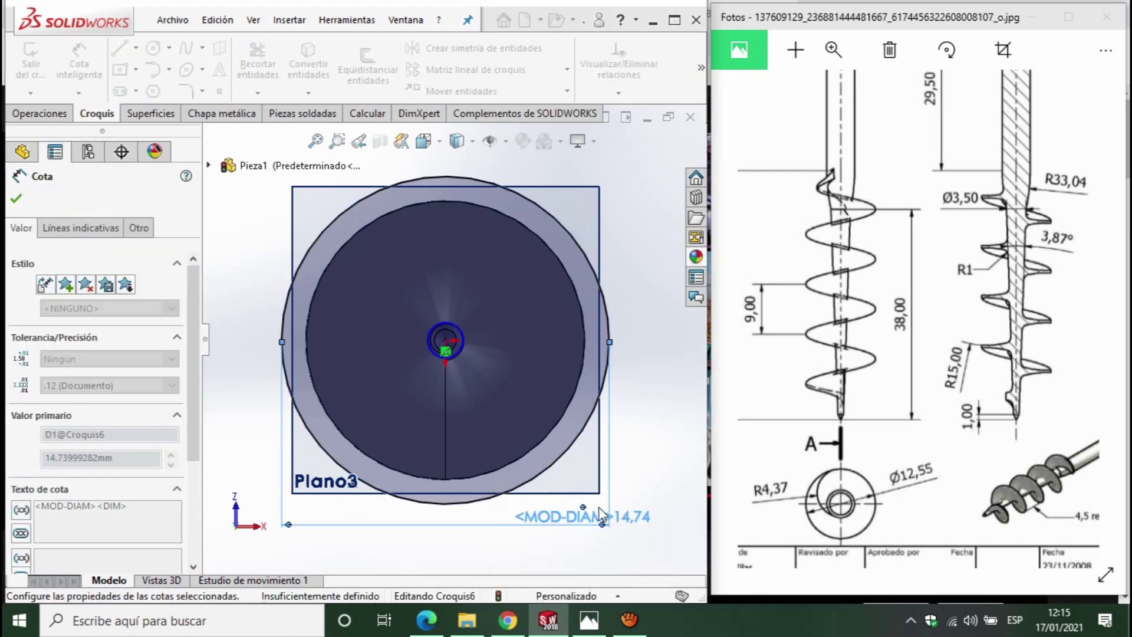
pyautogui.moveTo(460, 366)
pyautogui.mouseDown(button='middle')
pyautogui.moveTo(491, 476)
pyautogui.moveTo(507, 458)
pyautogui.mouseUp(button='middle')
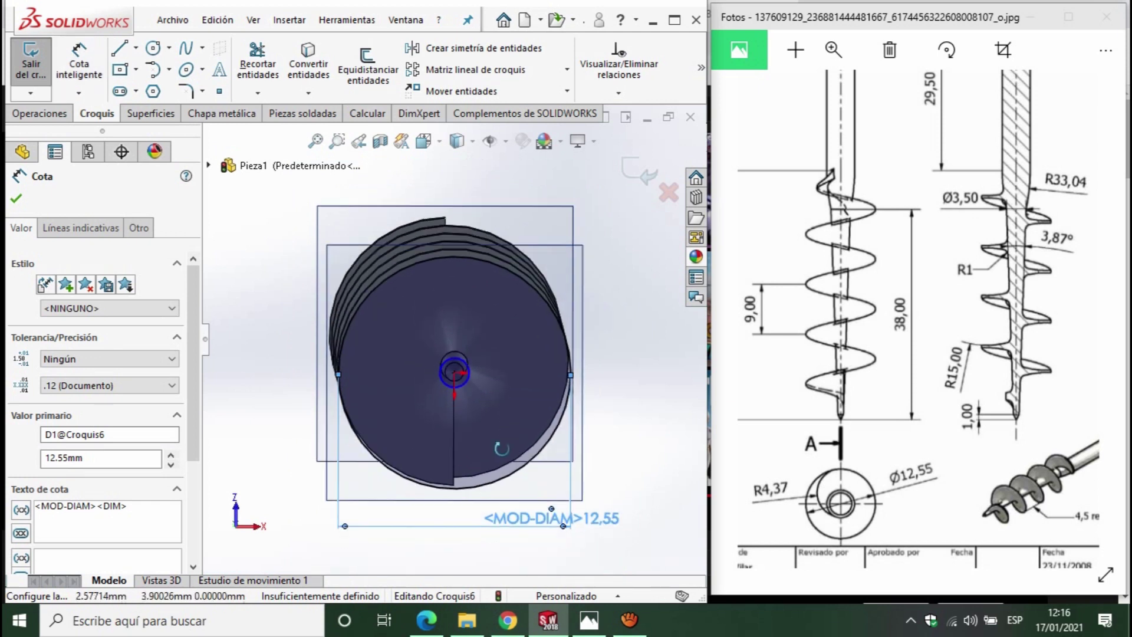
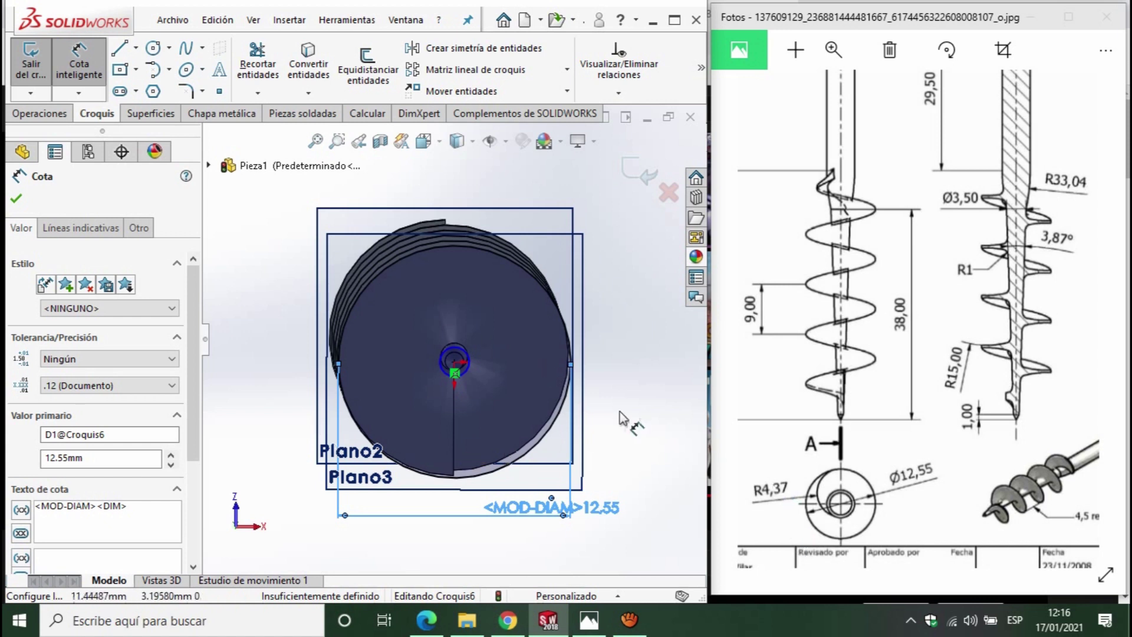
# - View Plano3 normal-to from its back side (Ctrl+8 twice) with the Circle tool ready
pyautogui.moveTo(444, 437); pyautogui.dragTo(448, 424, button='middle')
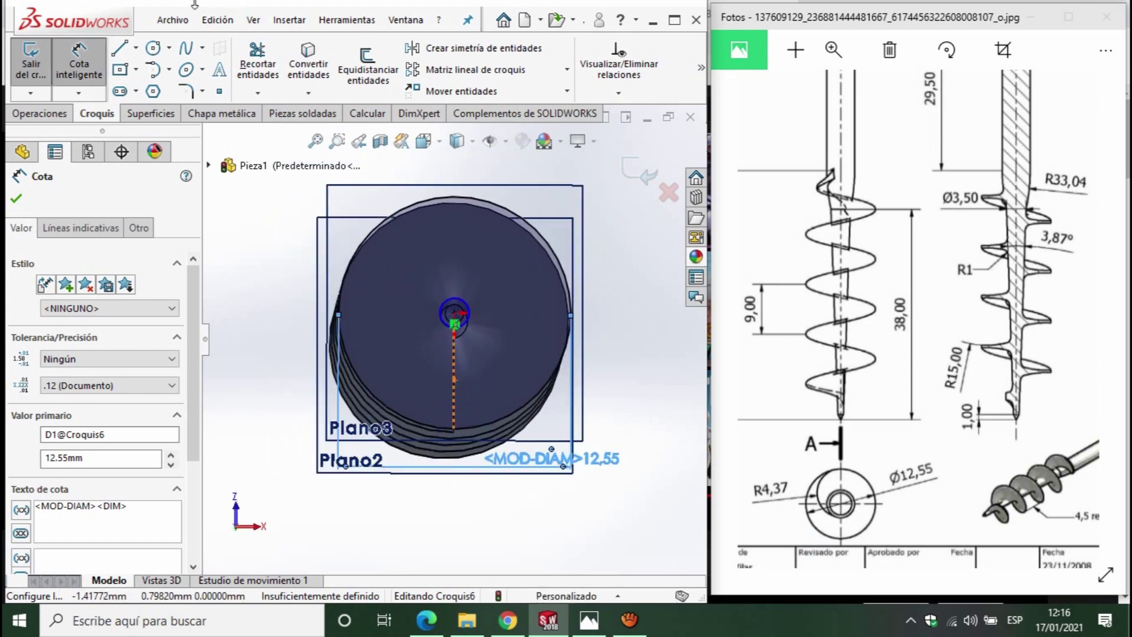
pyautogui.hotkey('ctrl', '8')
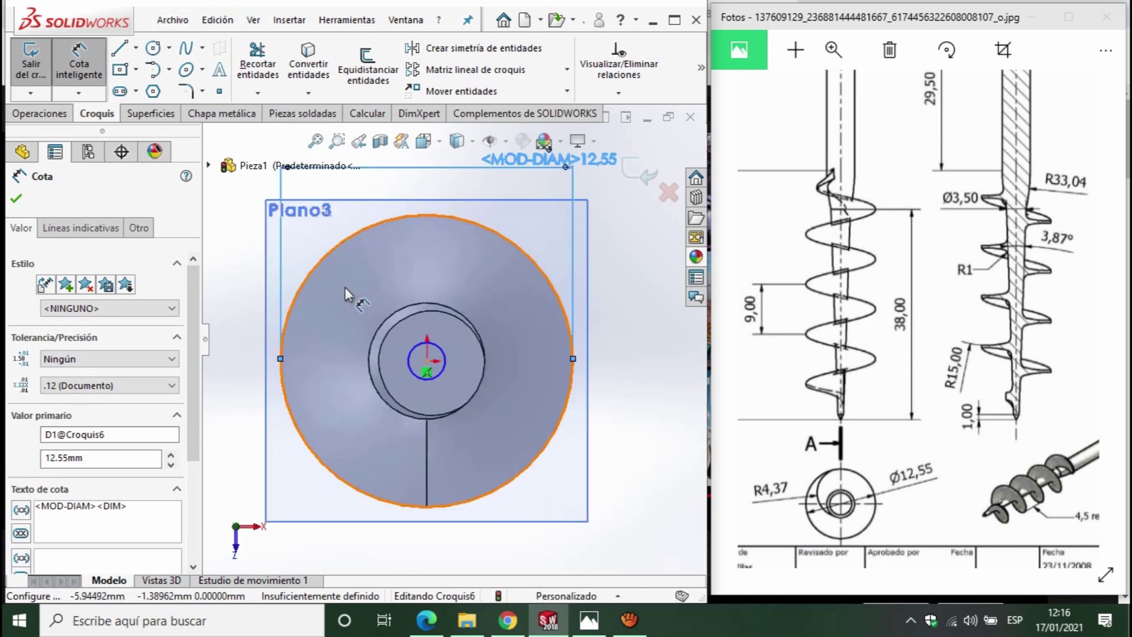
pyautogui.hotkey('ctrl', '8')
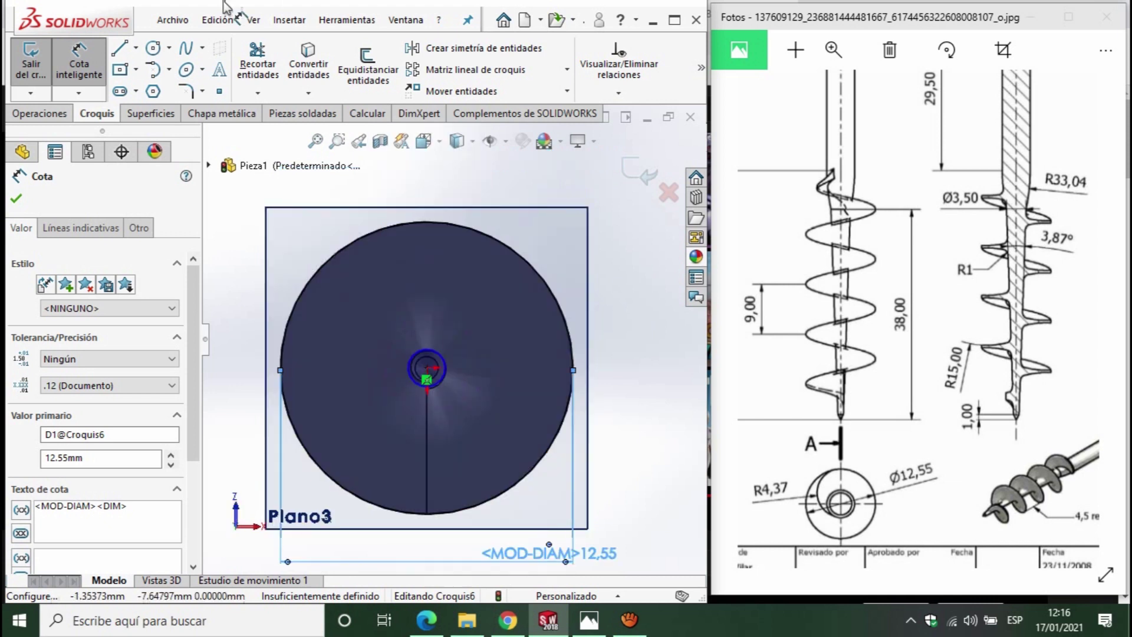
pyautogui.click(152, 51)
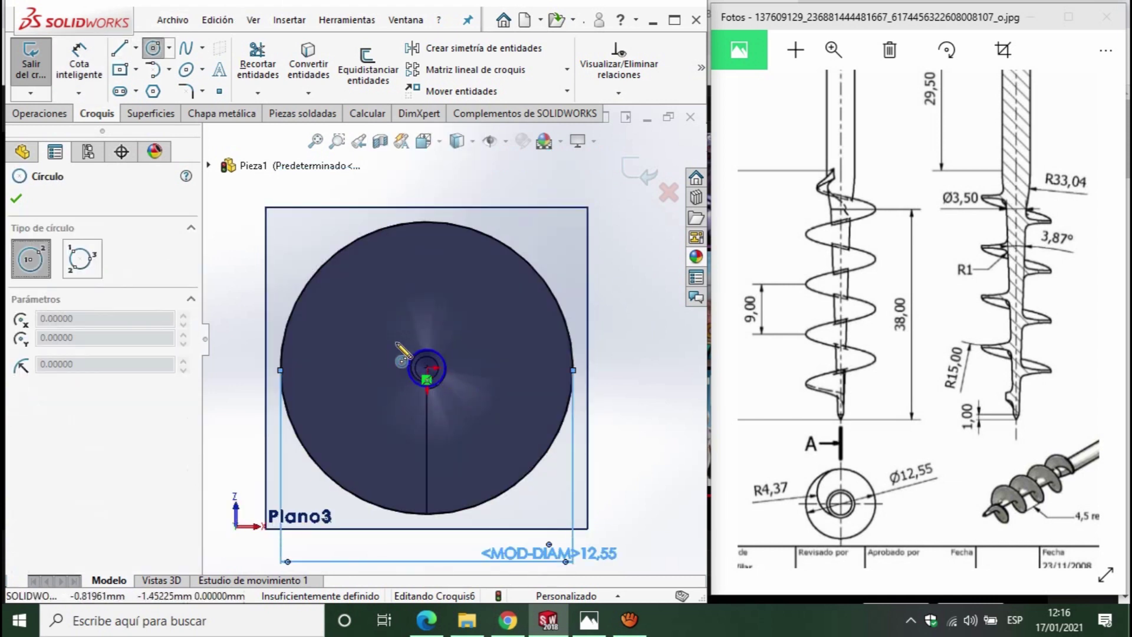
# - Sketch a circle above the origin, dimension its diameter 4.37, then change it to 8.74
pyautogui.click(381, 324)
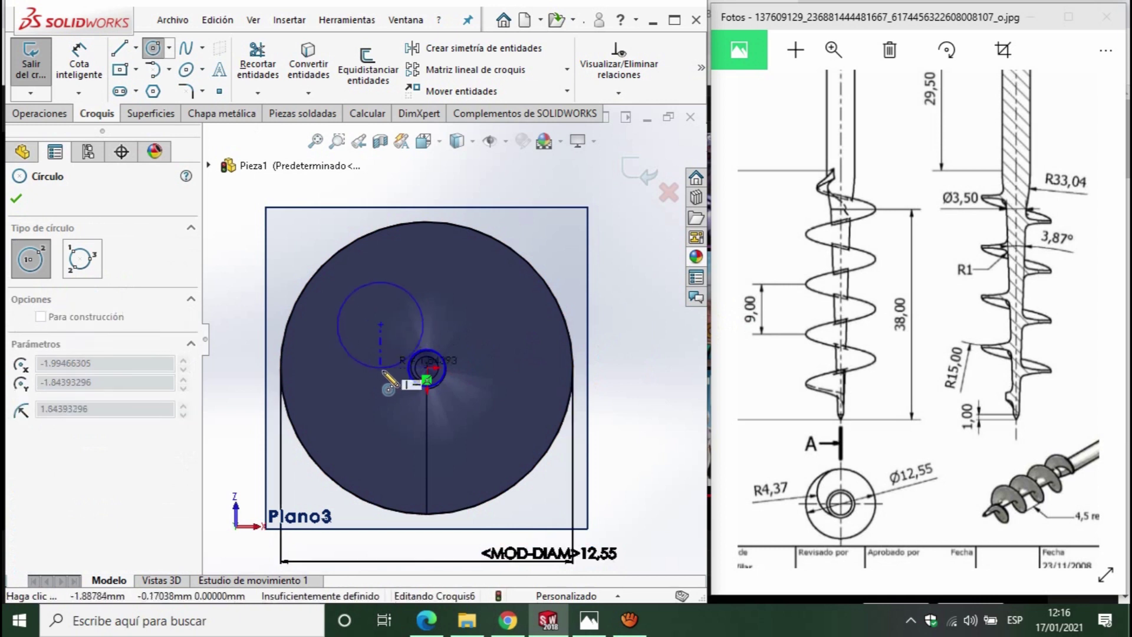
pyautogui.click(396, 390)
pyautogui.click(79, 64)
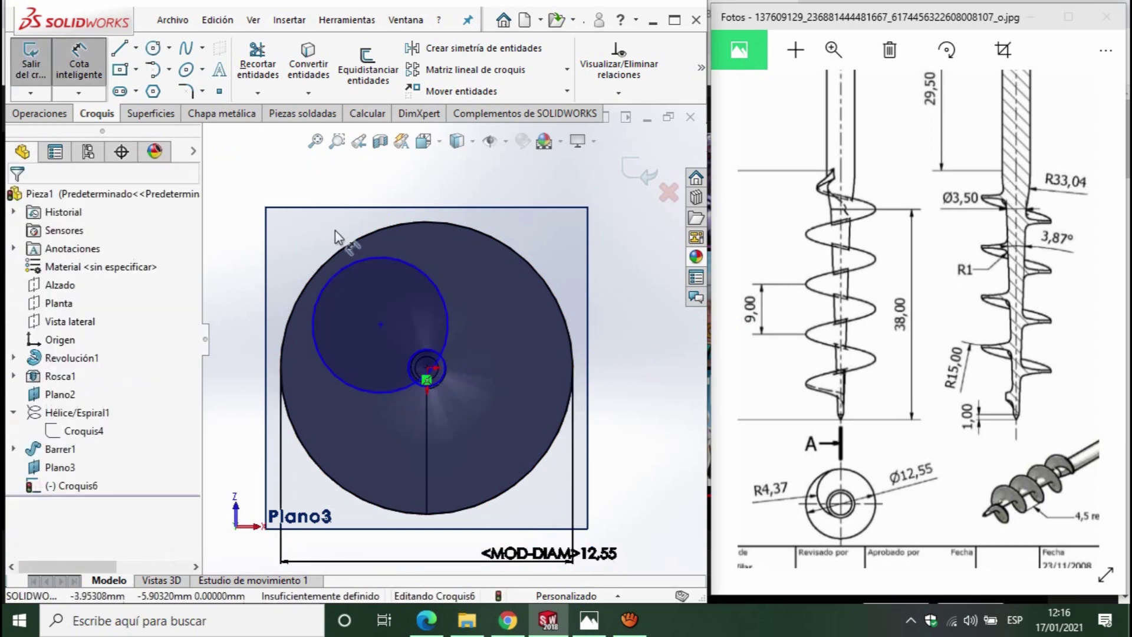
pyautogui.click(370, 256)
pyautogui.click(406, 190)
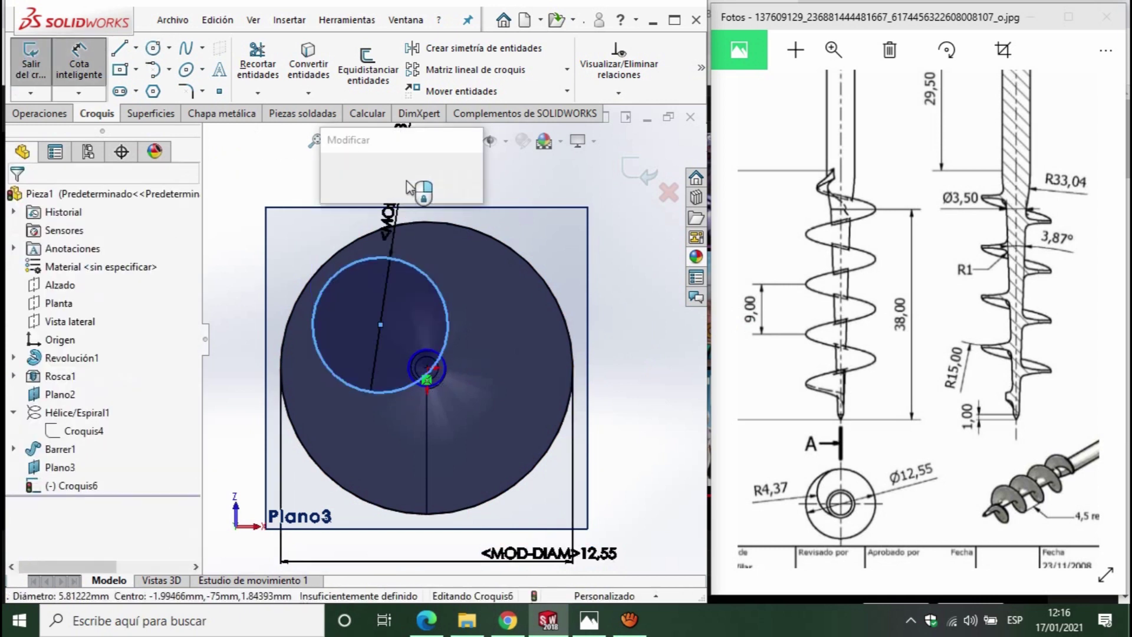
pyautogui.write('4.37')
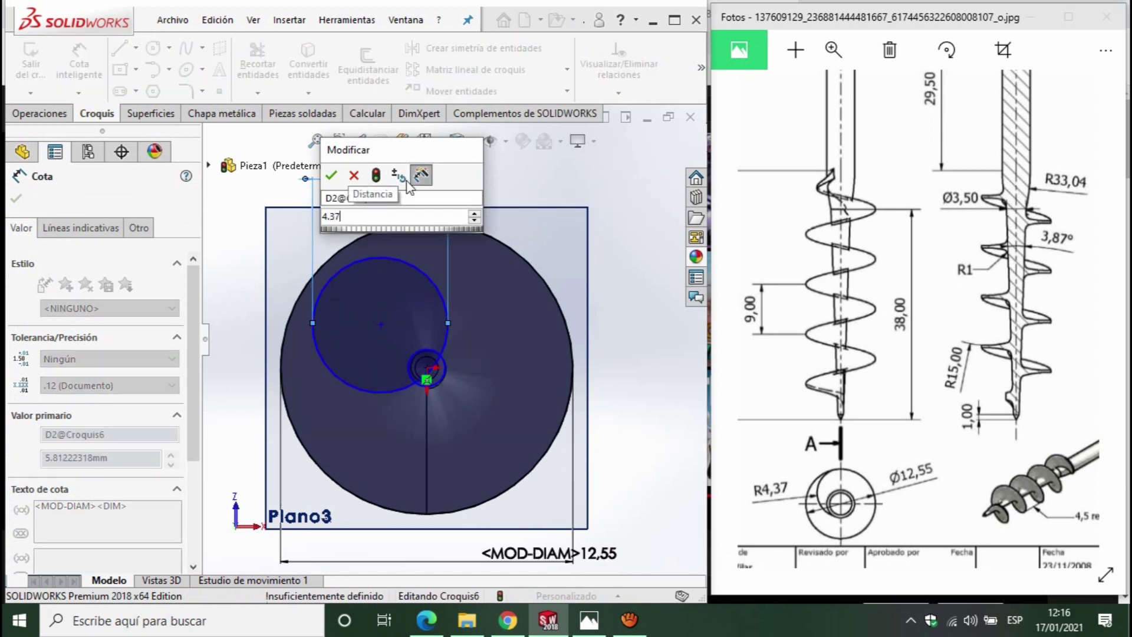
pyautogui.press('Return')
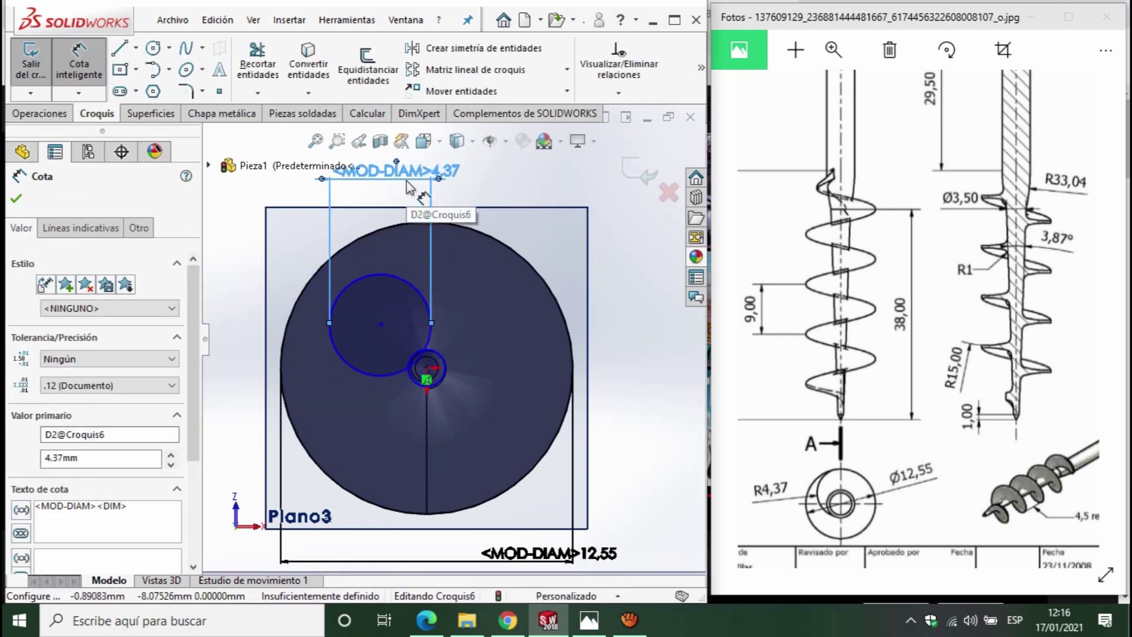
pyautogui.doubleClick(411, 189)
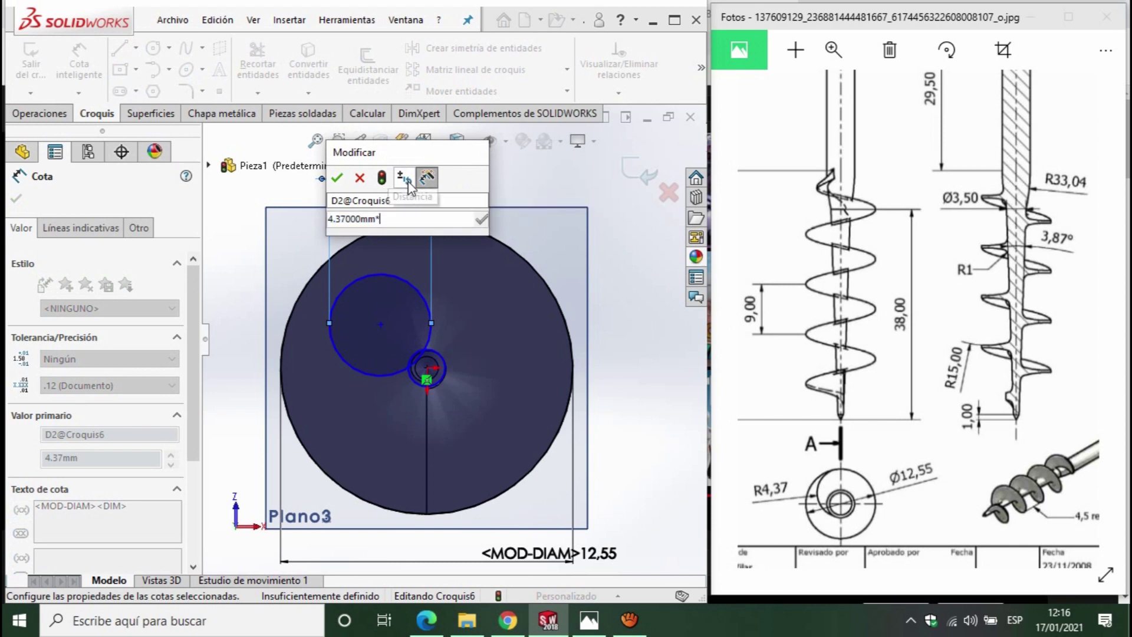
pyautogui.write('8.74')
pyautogui.press('Return')
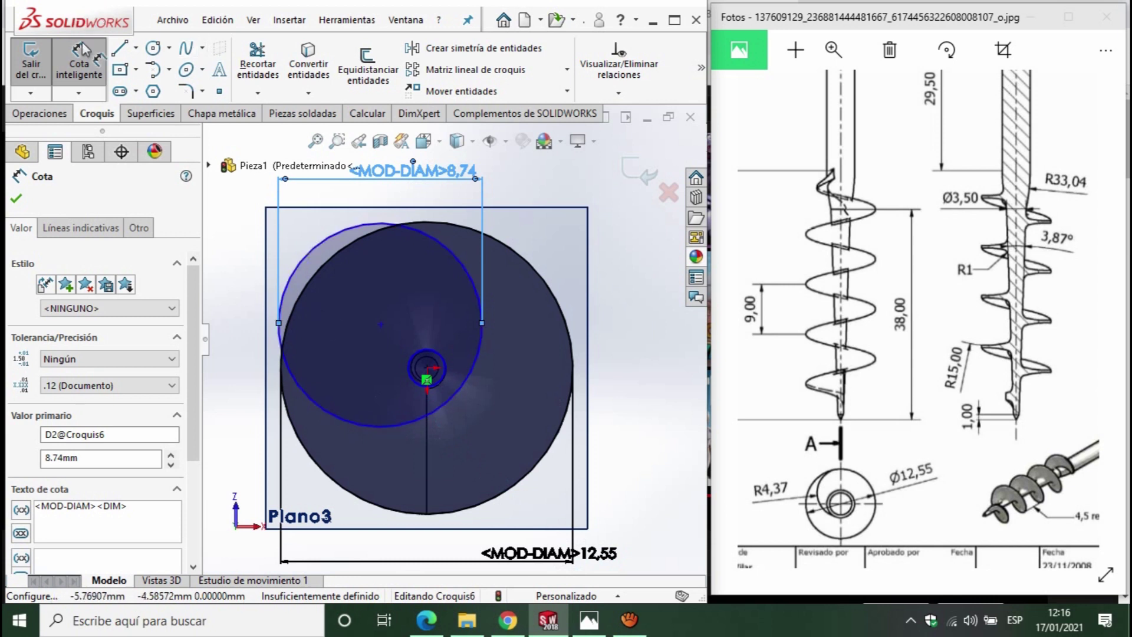
# - Draw a vertical line up from the origin and snap the 8.74 mm circle's centre onto it
pyautogui.press('l')
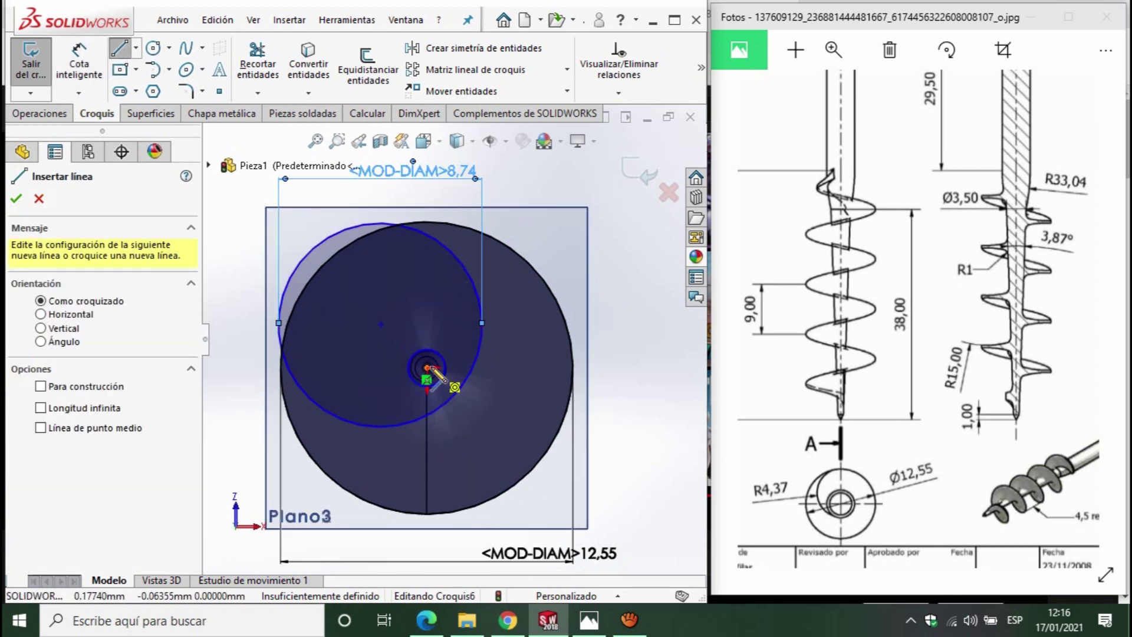
pyautogui.click(427, 377)
pyautogui.click(427, 188)
pyautogui.press('Escape')
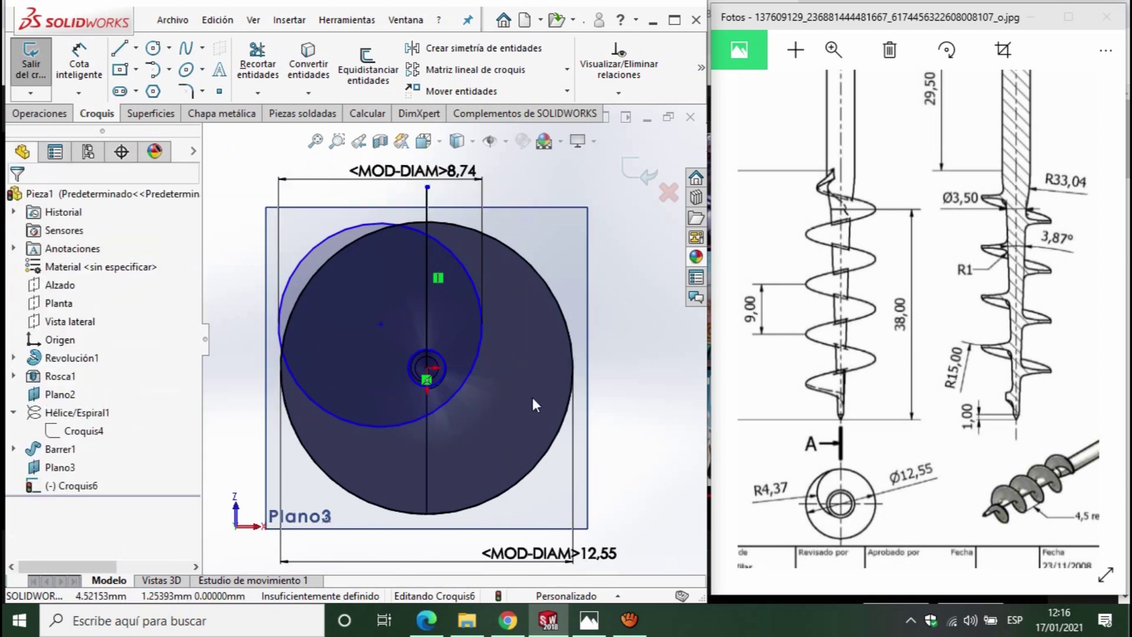
pyautogui.moveTo(380, 324)
pyautogui.mouseDown()
pyautogui.moveTo(417, 351)
pyautogui.moveTo(427, 334)
pyautogui.mouseUp()
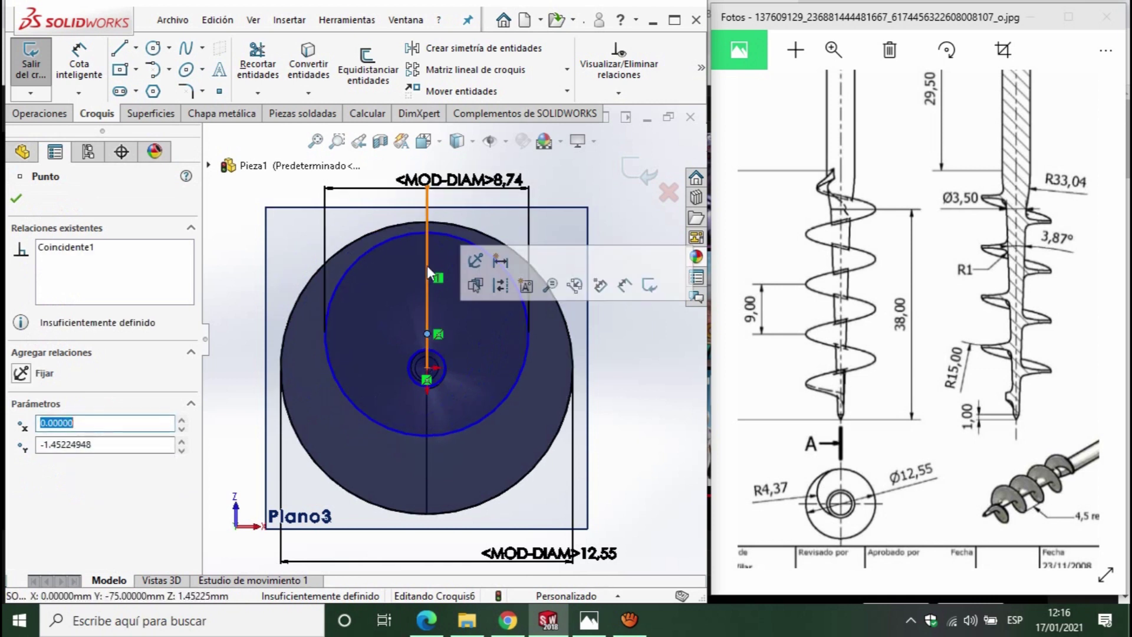
# - Make the 8.74 mm circle tangent to the 12.55 mm circle
pyautogui.click(408, 235)
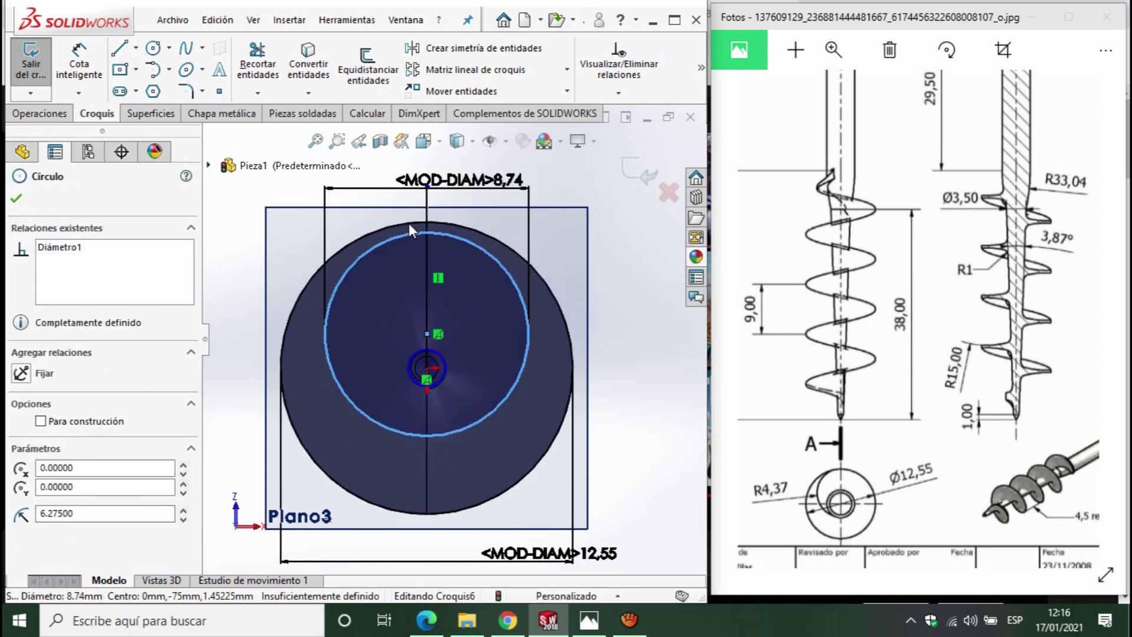
pyautogui.keyDown('ctrl'); pyautogui.click(410, 224); pyautogui.keyUp('ctrl')
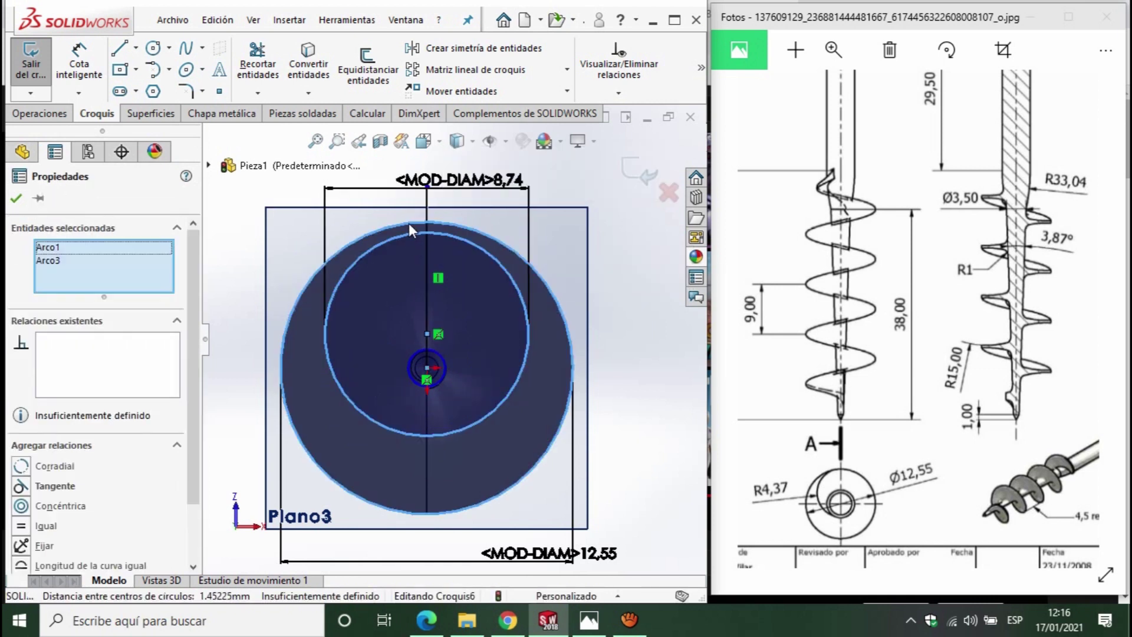
pyautogui.click(20, 487)
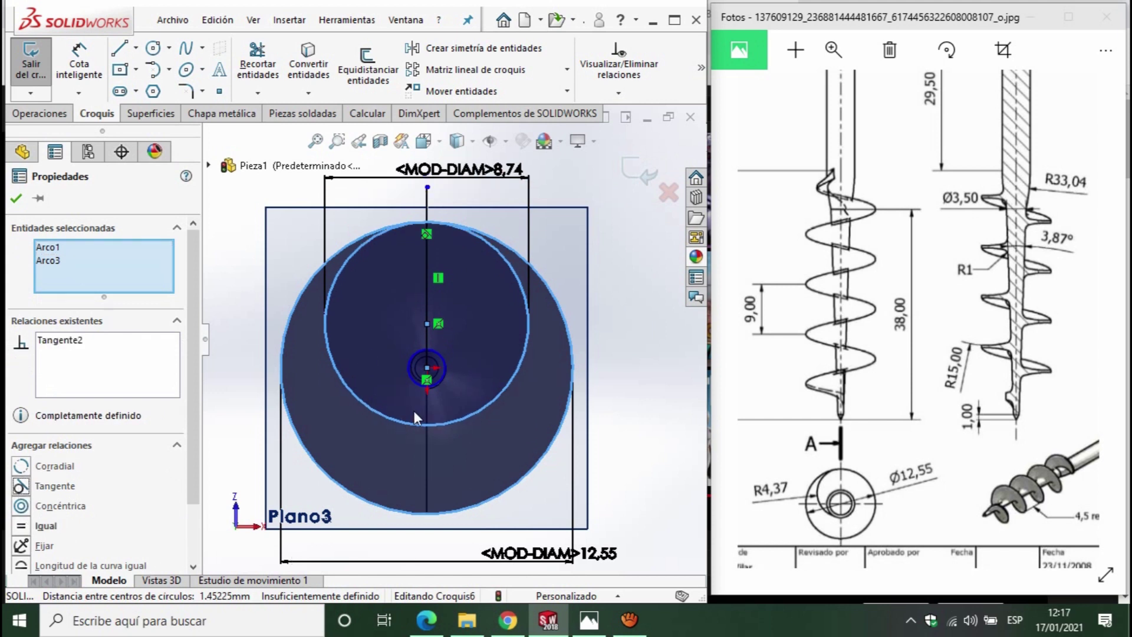
pyautogui.click(151, 51)
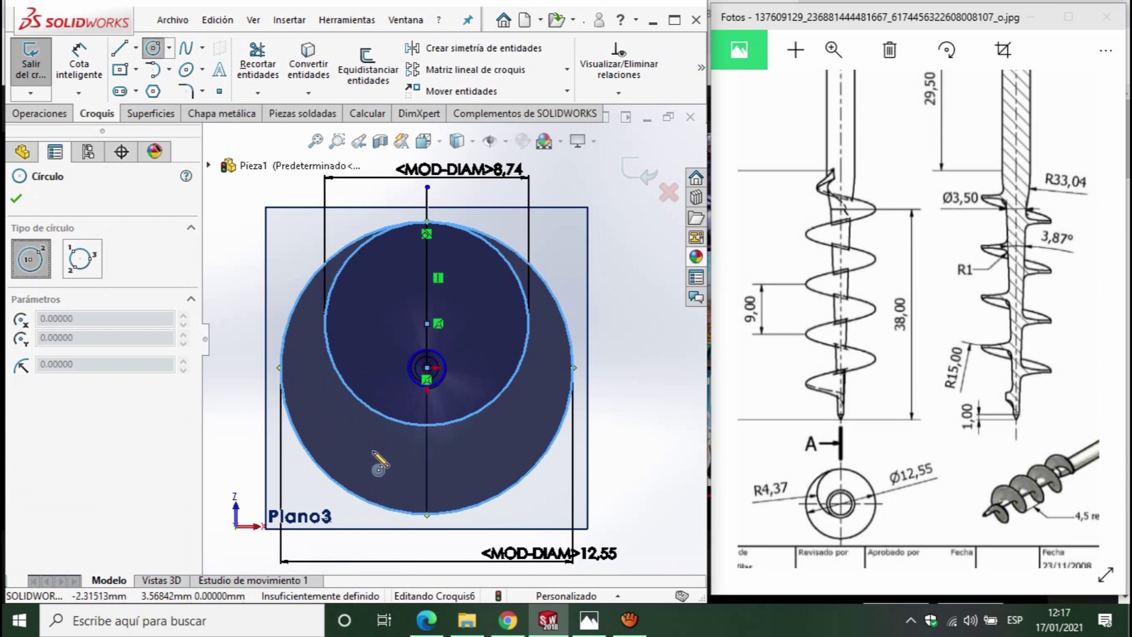
# - Check the reference drawing and sketch a small circle in the lower disk
pyautogui.click(883, 269)
pyautogui.scroll(2, 883, 269)
pyautogui.scroll(2, 883, 269)
pyautogui.scroll(2, 883, 269)
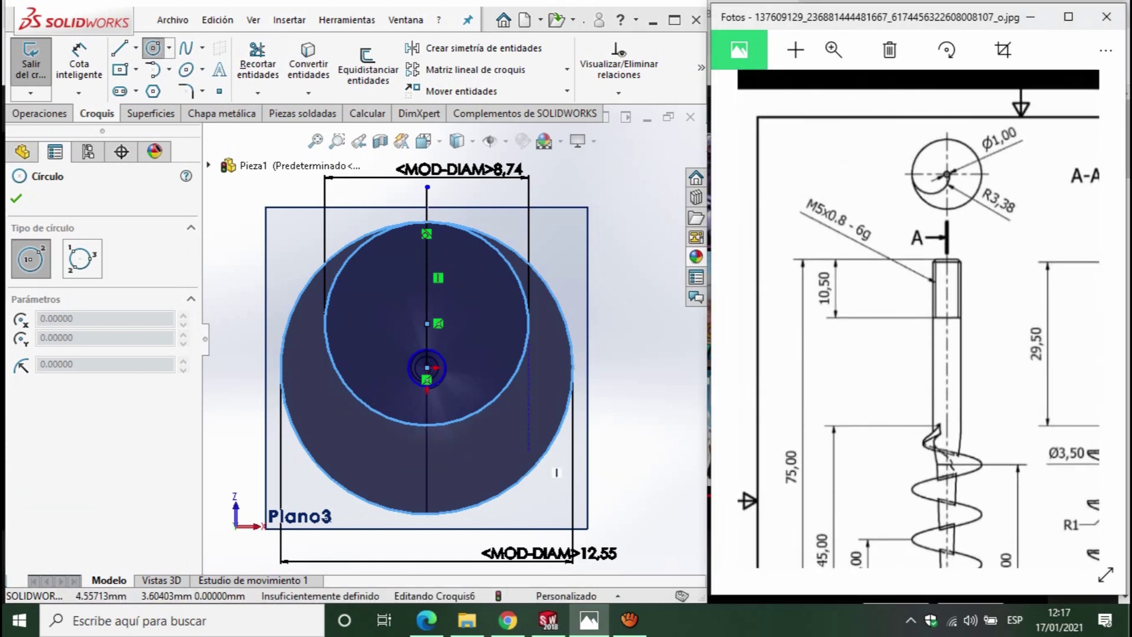
pyautogui.click(466, 463)
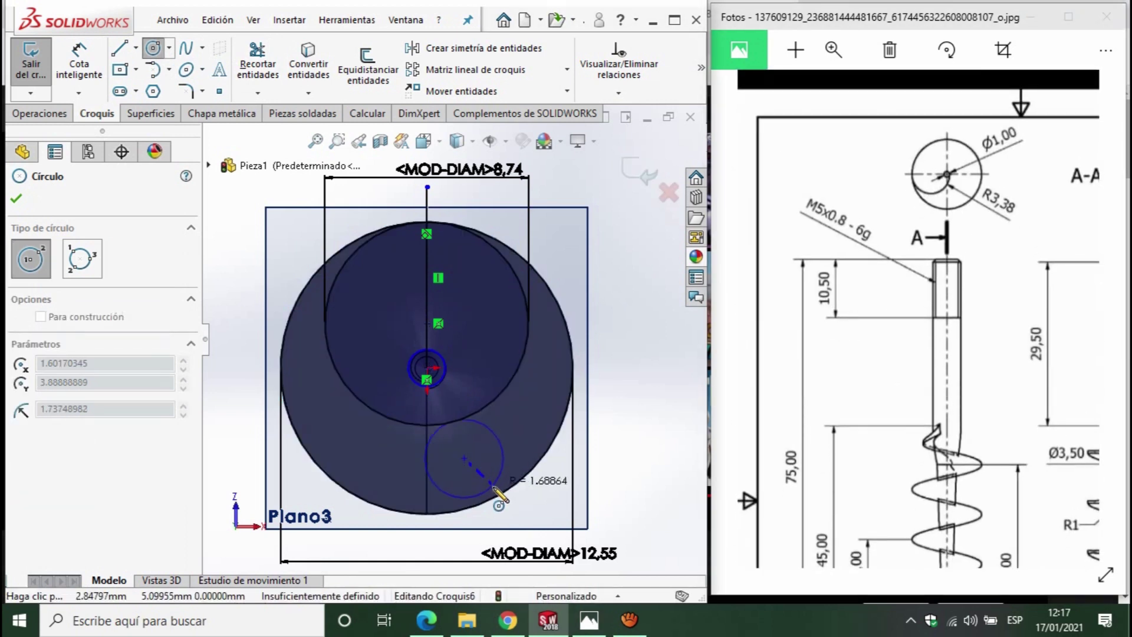
pyautogui.click(504, 458)
pyautogui.press('Escape')
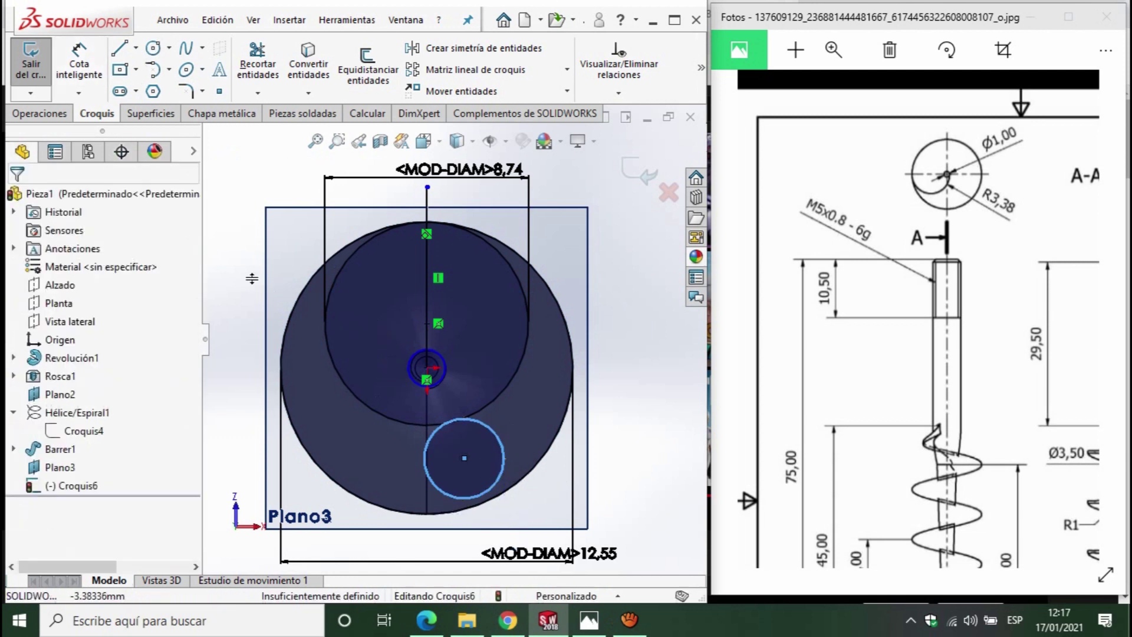
# - Dimension the small circle to 6.76 mm diameter and drag it up toward the centre
pyautogui.click(493, 424)
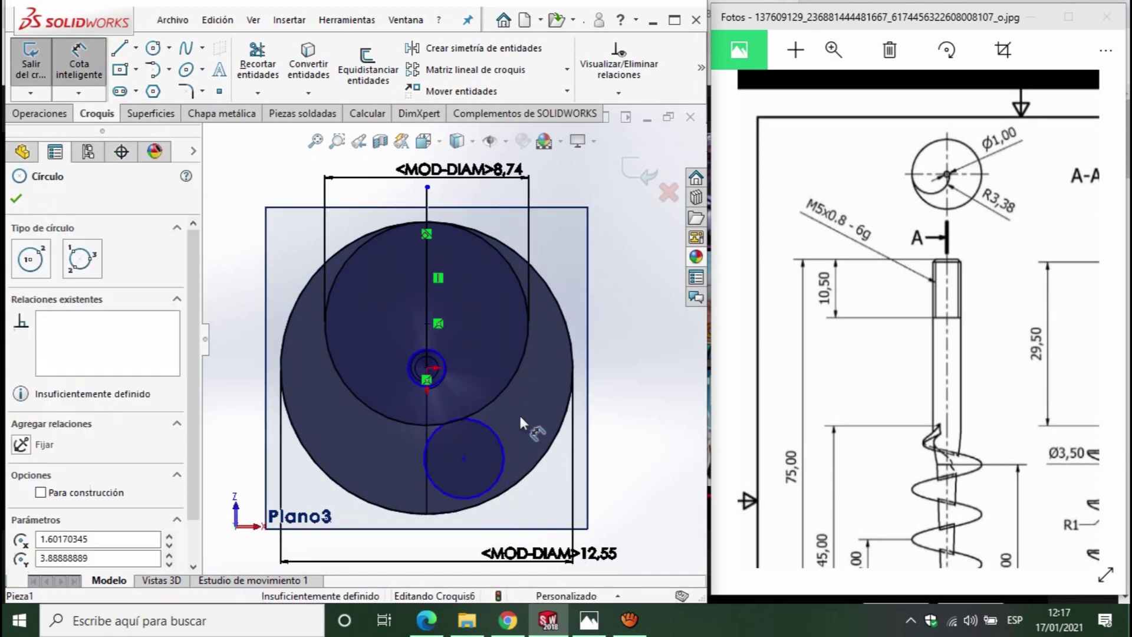
pyautogui.click(559, 366)
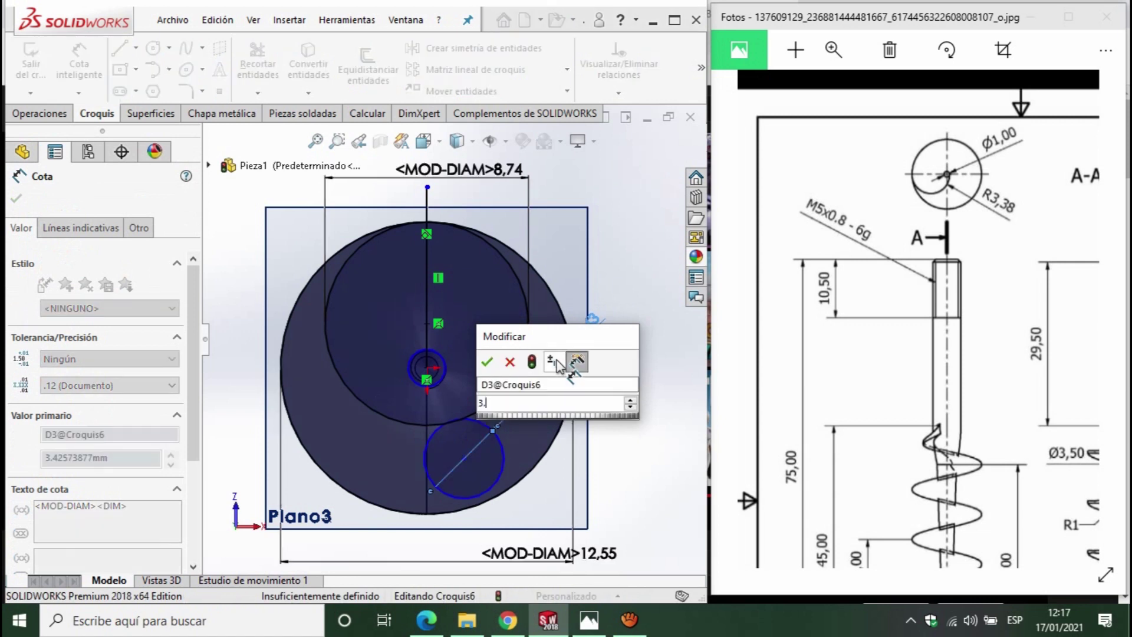
pyautogui.write('3.38*2')
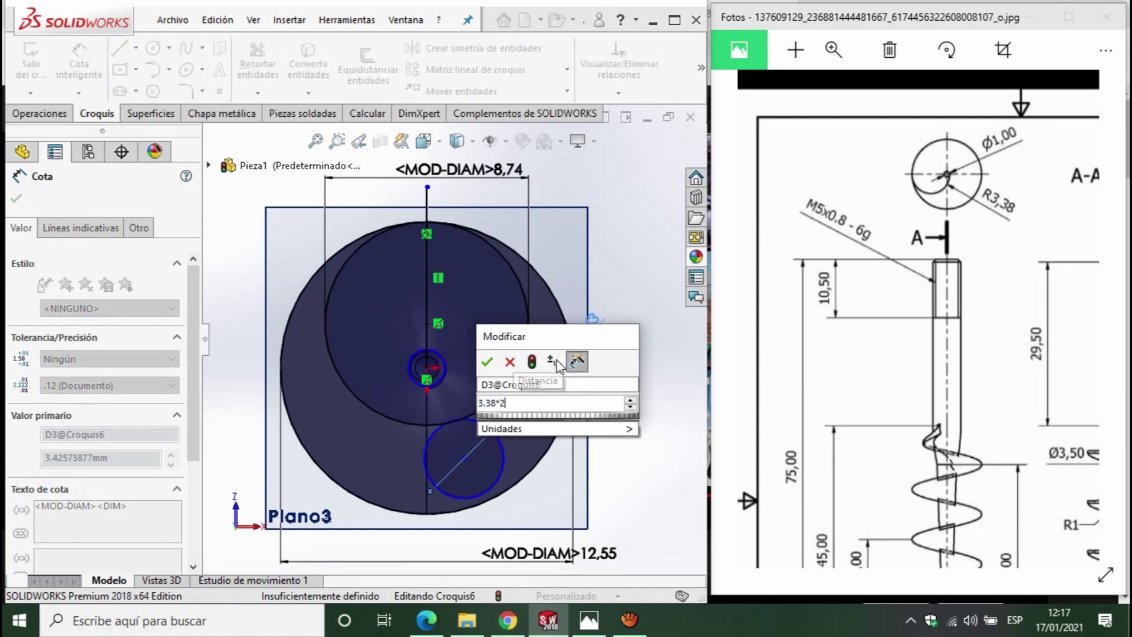
pyautogui.press('Return')
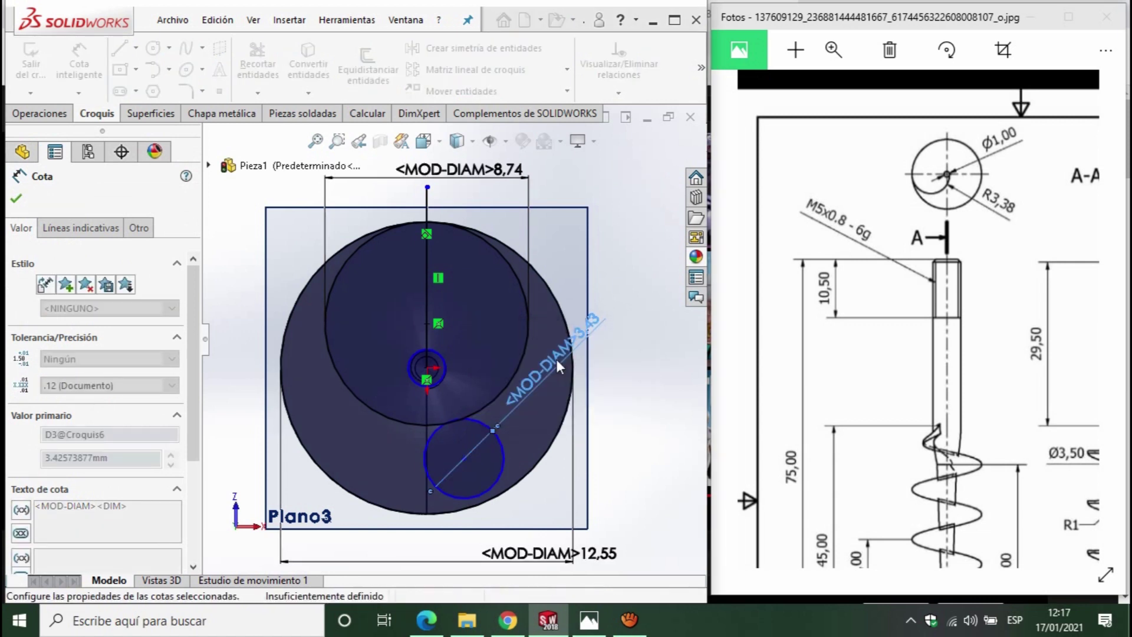
pyautogui.press('Escape')
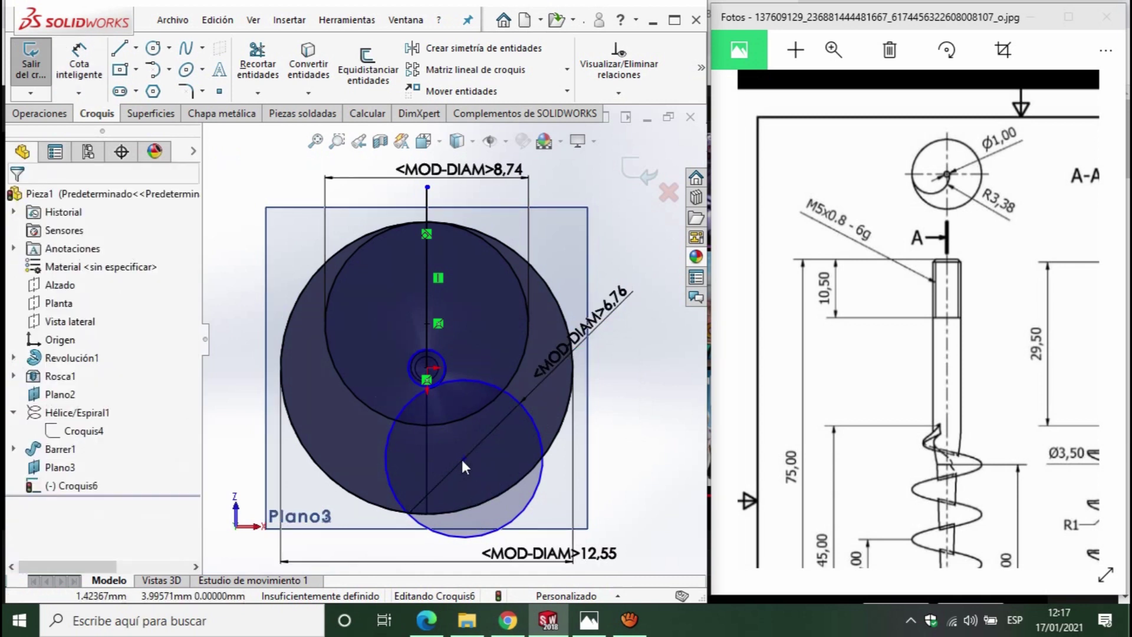
pyautogui.moveTo(463, 458); pyautogui.dragTo(411, 319)
# - Dimension the small central circle at 2.00 mm diameter and move its label aside
pyautogui.scroll(-3, 425, 372)
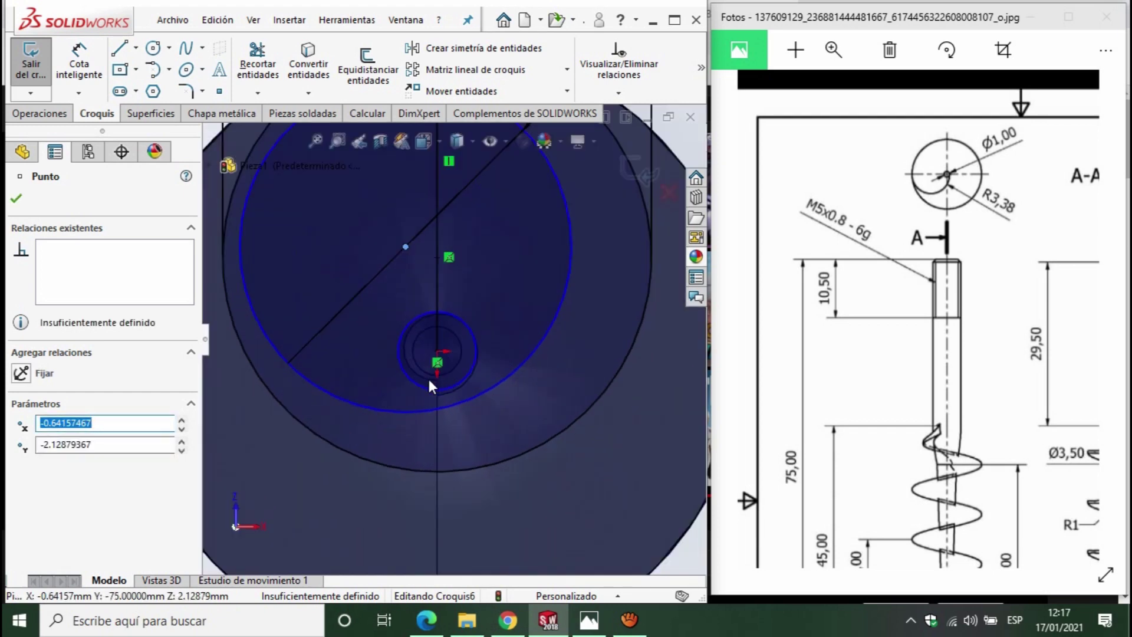
pyautogui.click(418, 412)
pyautogui.press('Escape')
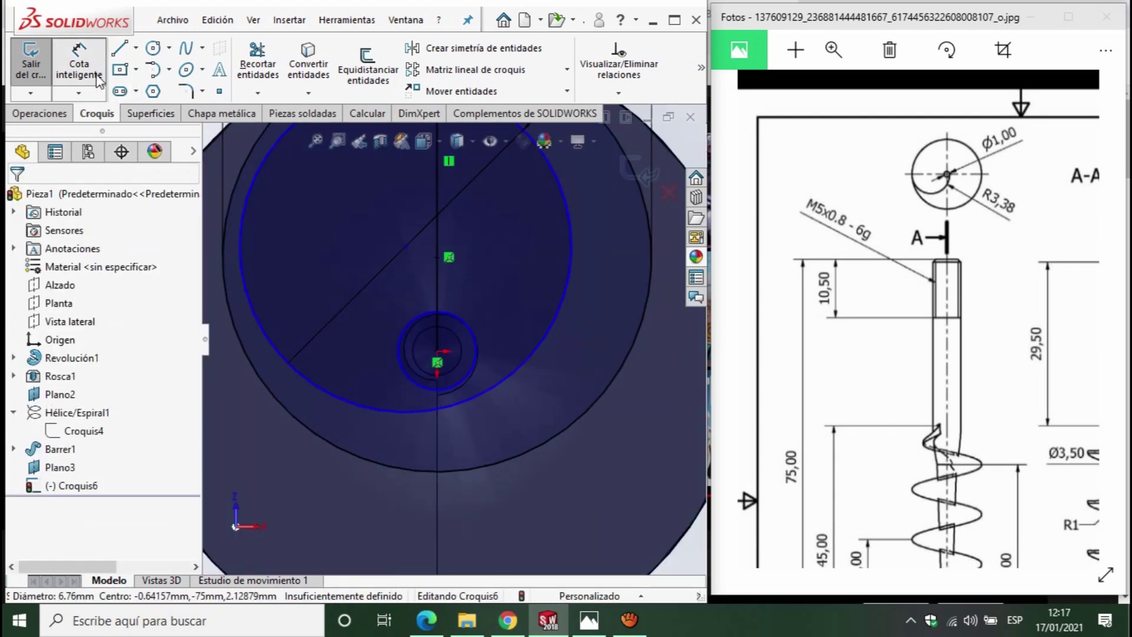
pyautogui.click(470, 333)
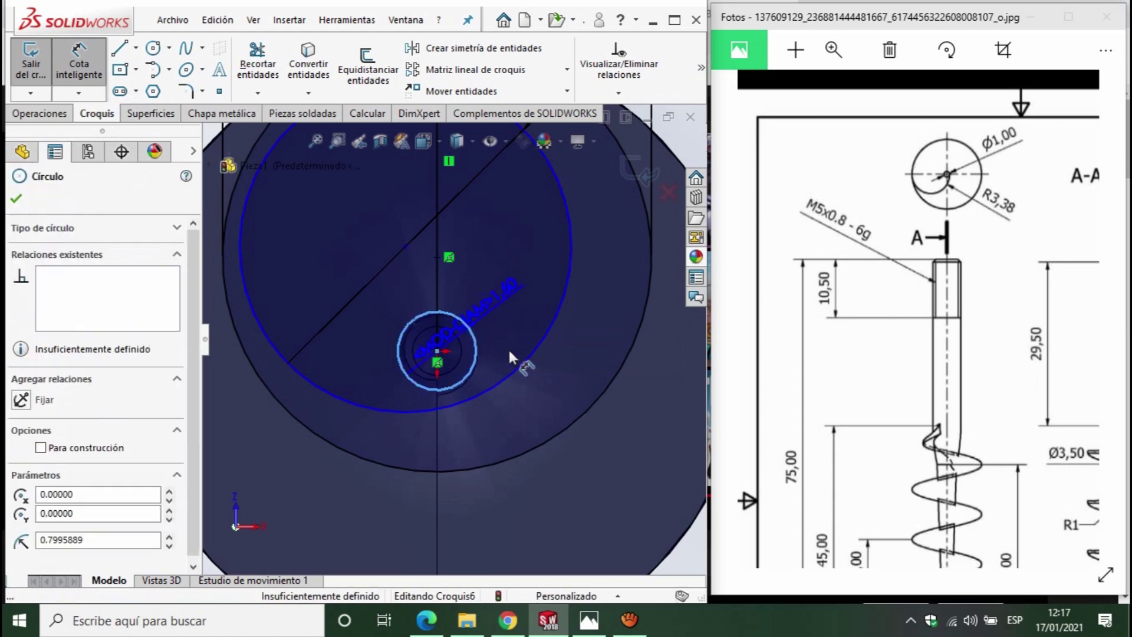
pyautogui.click(588, 405)
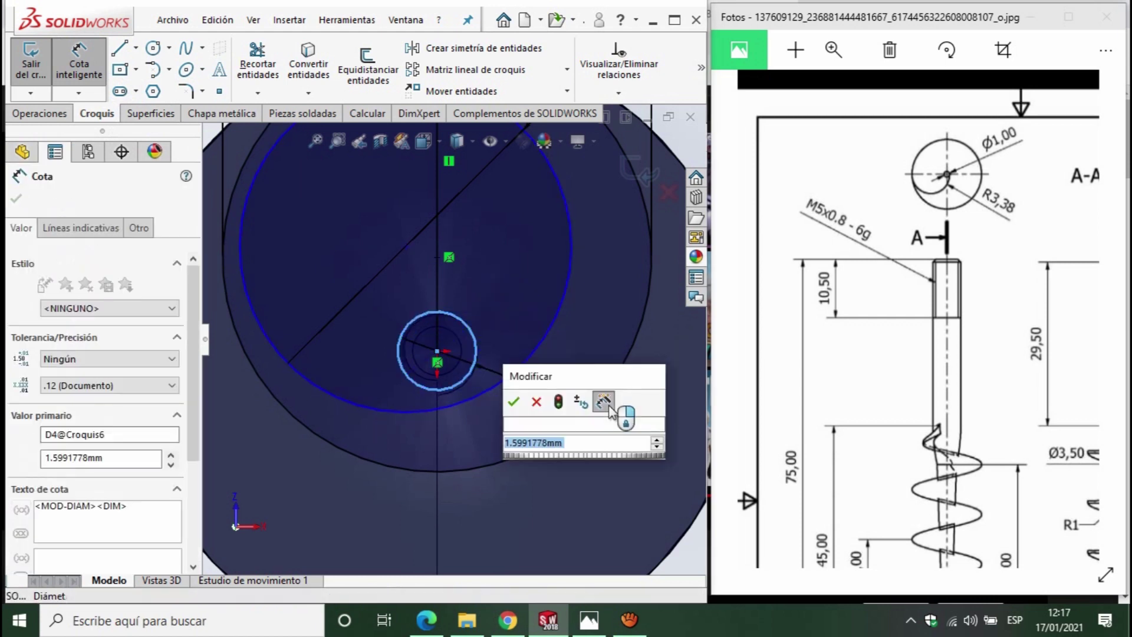
pyautogui.press('Return')
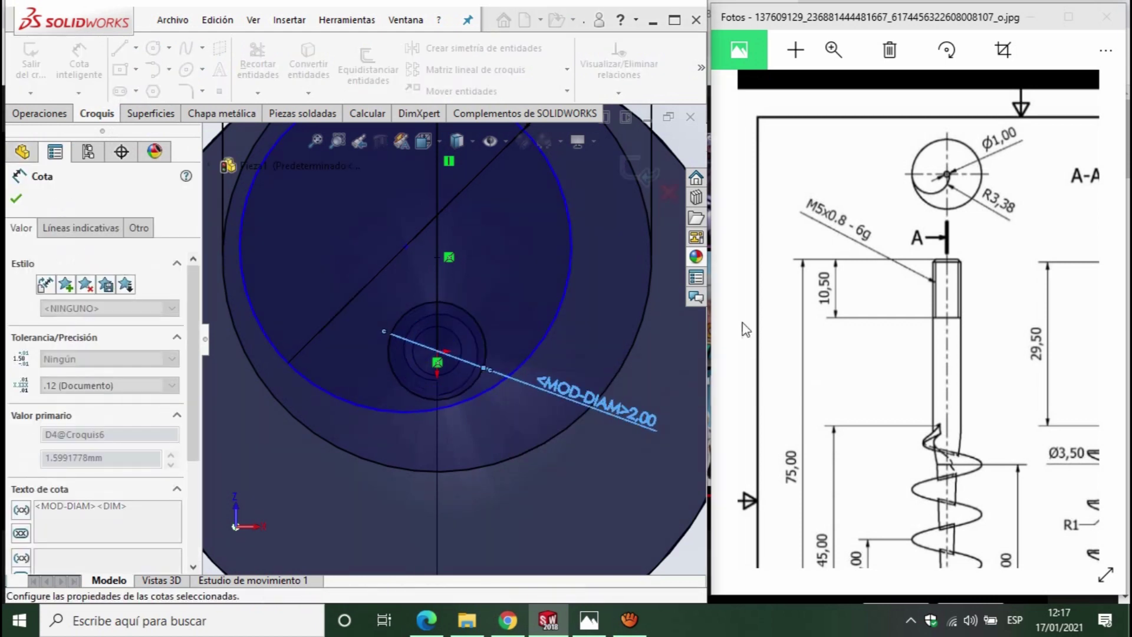
pyautogui.press('f')
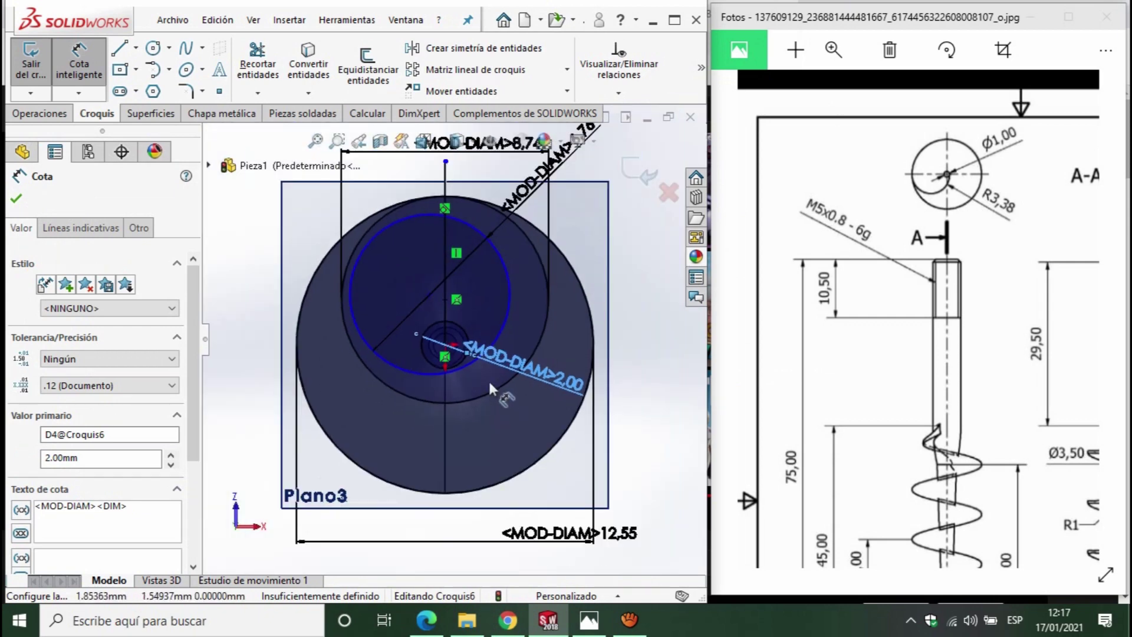
pyautogui.scroll(-5, 902, 491)
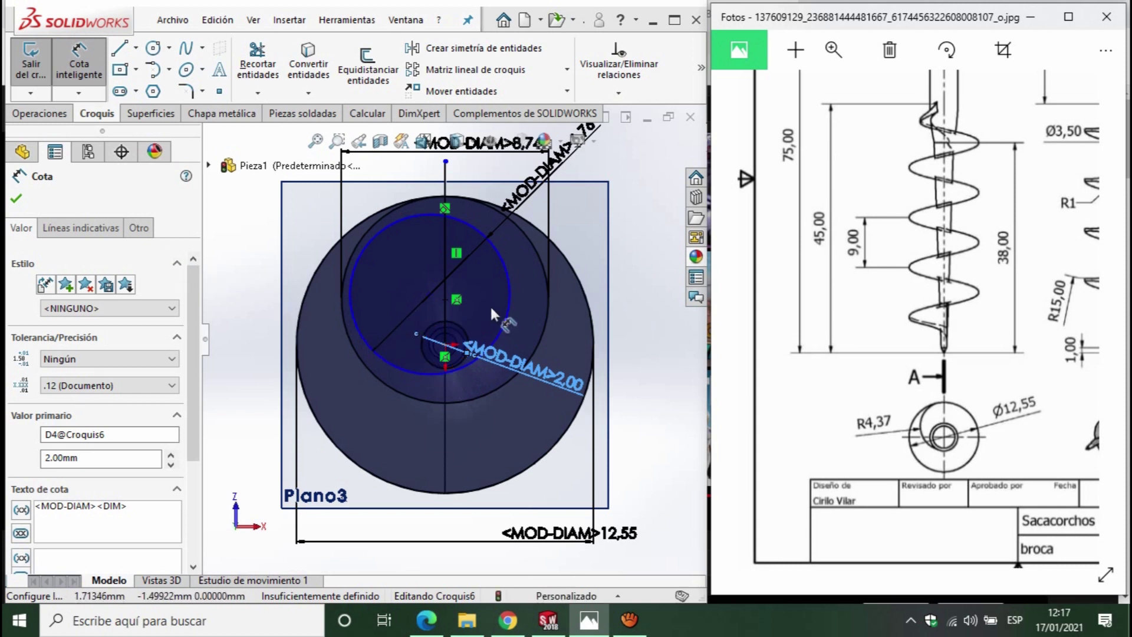
pyautogui.moveTo(525, 362); pyautogui.dragTo(722, 442)
# - Make the 6.76 mm circle tangent to the small 2.00 mm circle
pyautogui.click(698, 440)
pyautogui.scroll(-2, 407, 349)
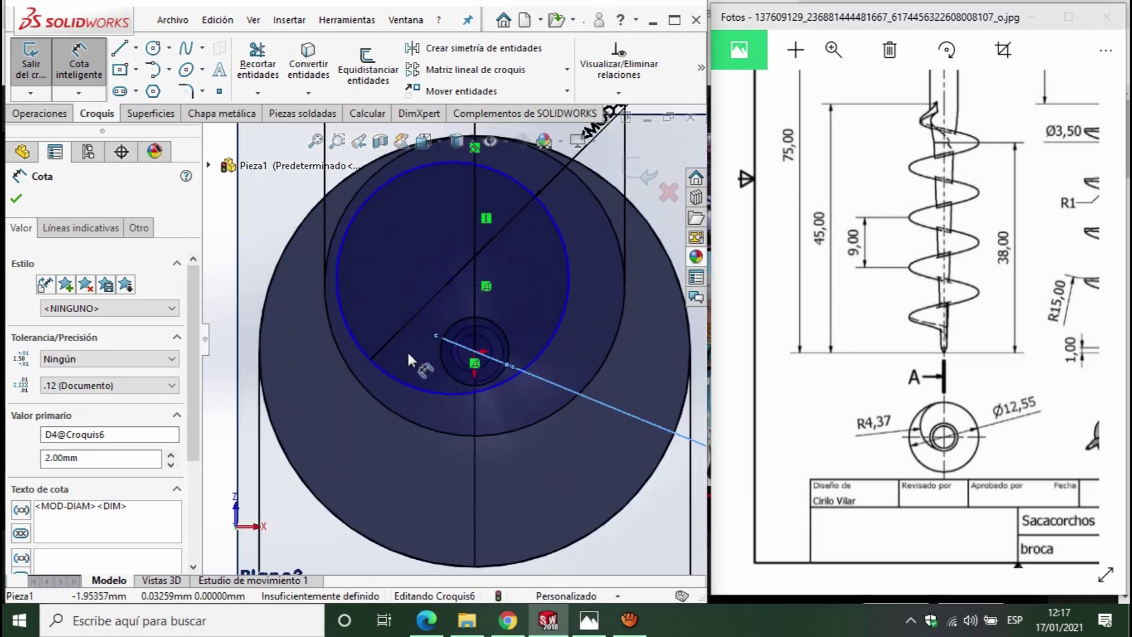
pyautogui.press('Escape')
pyautogui.click(426, 388)
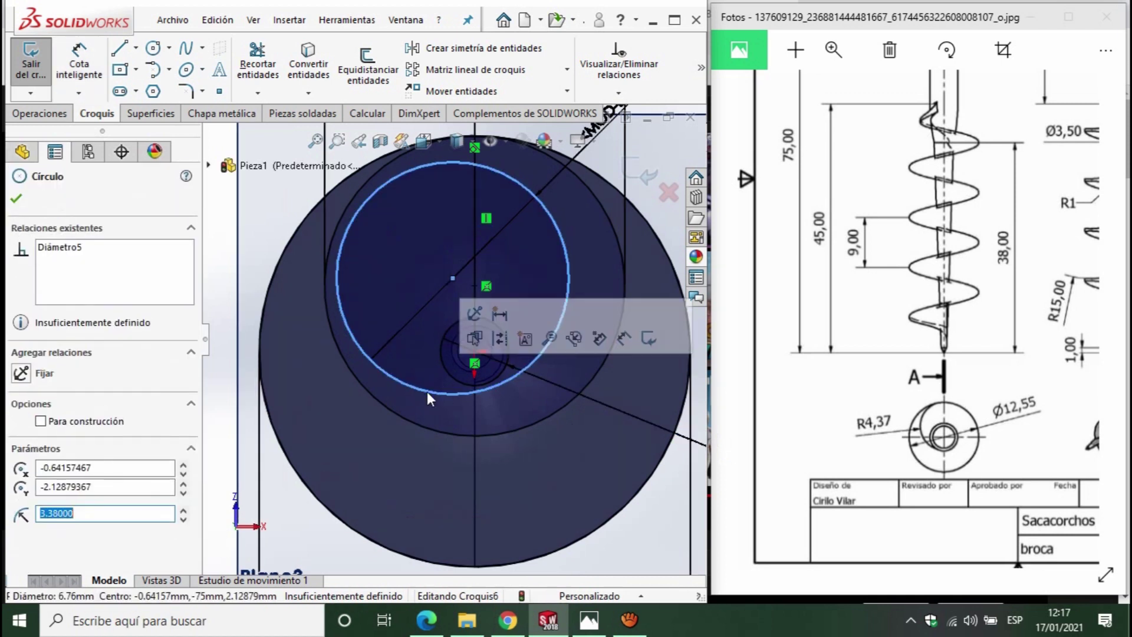
pyautogui.keyDown('ctrl'); pyautogui.click(458, 381); pyautogui.keyUp('ctrl')
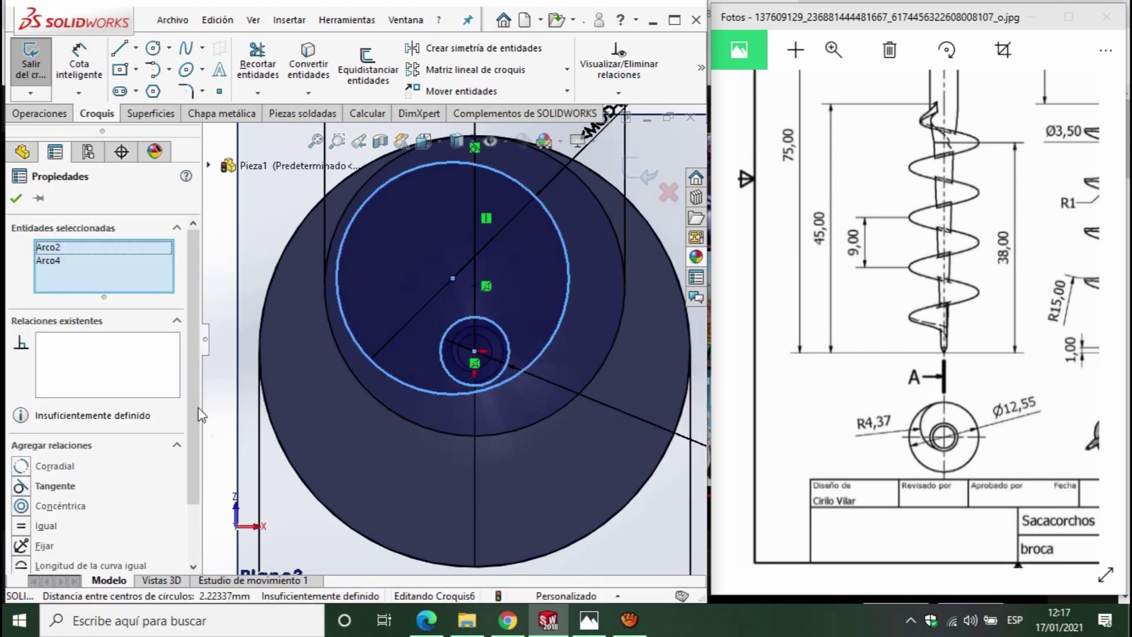
pyautogui.scroll(-2, 197, 413)
pyautogui.click(21, 429)
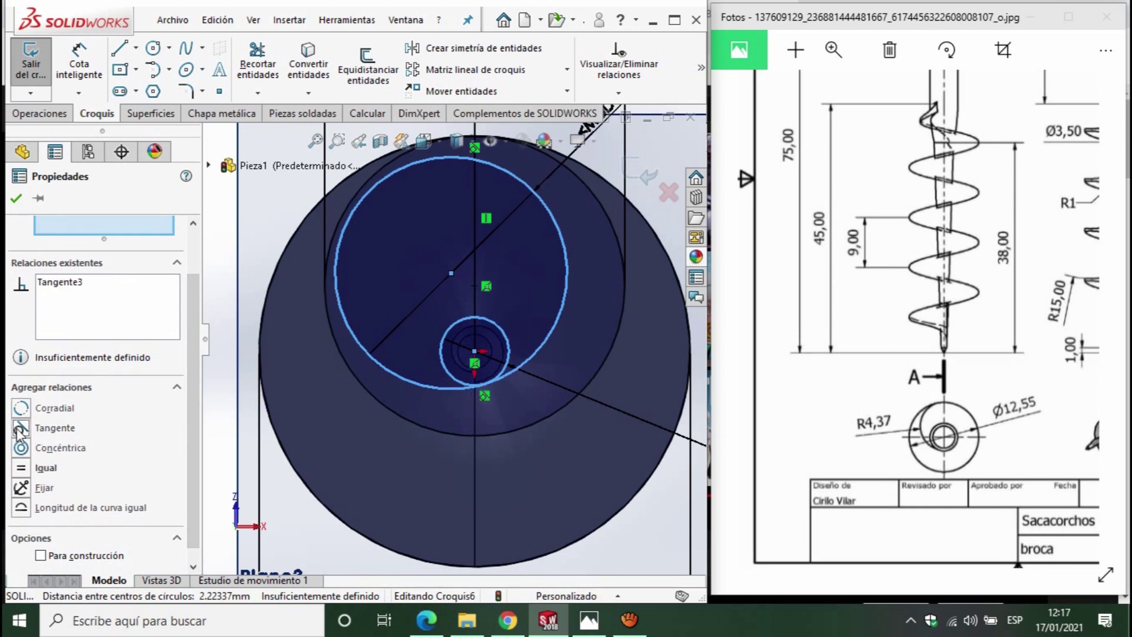
# - Make the 6.76 mm circle tangent to the outer circle as well
pyautogui.click(357, 354)
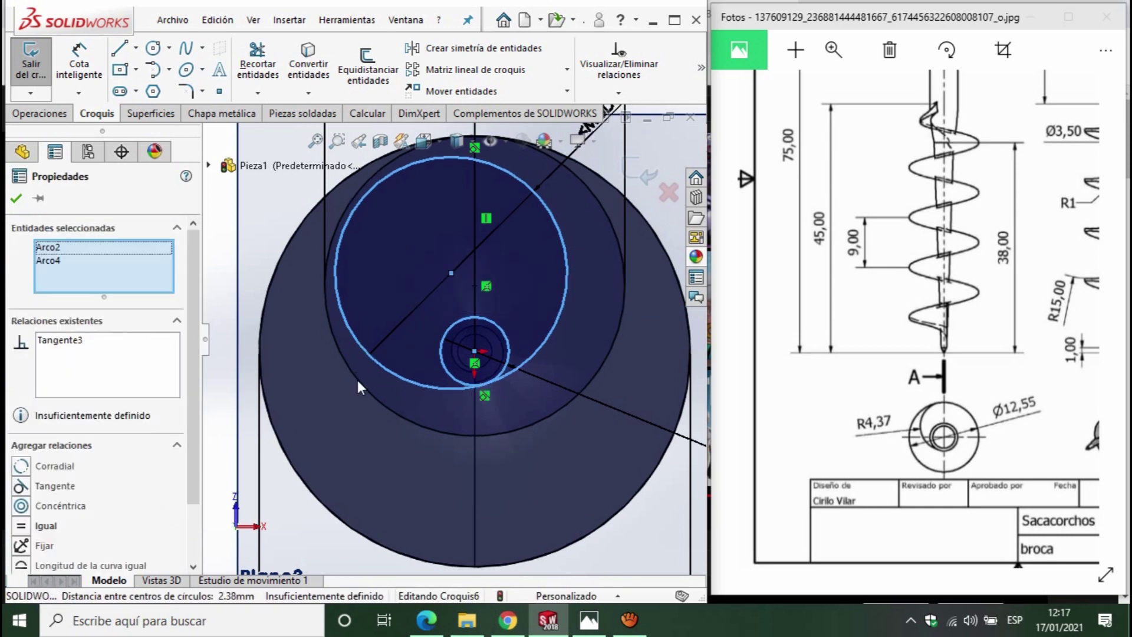
pyautogui.keyDown('ctrl'); pyautogui.click(357, 380); pyautogui.keyUp('ctrl')
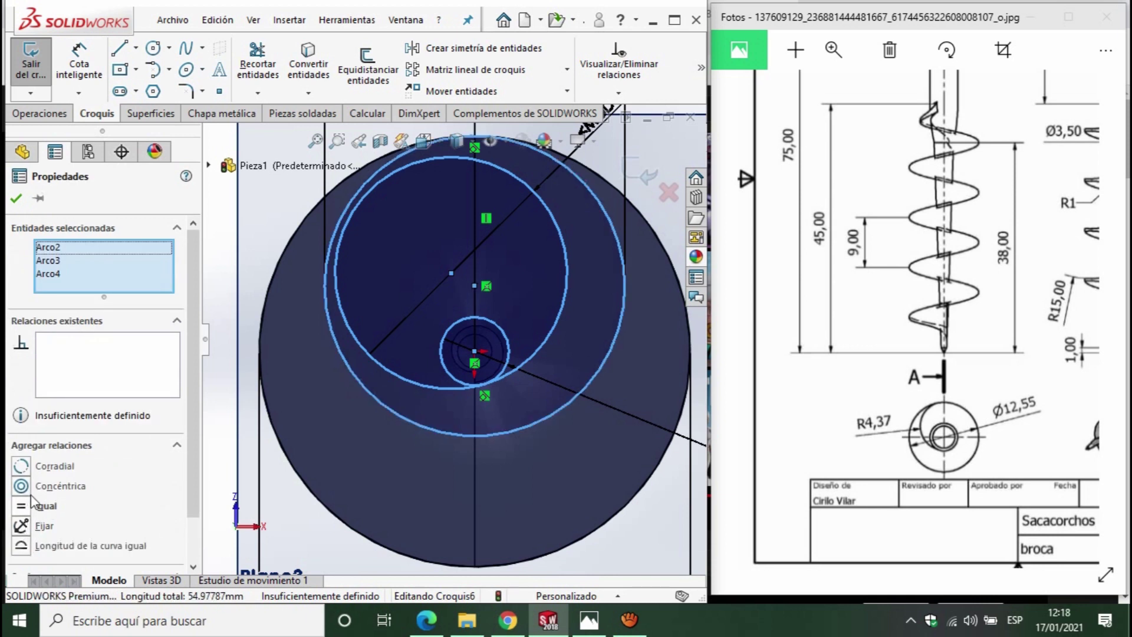
pyautogui.click(368, 419)
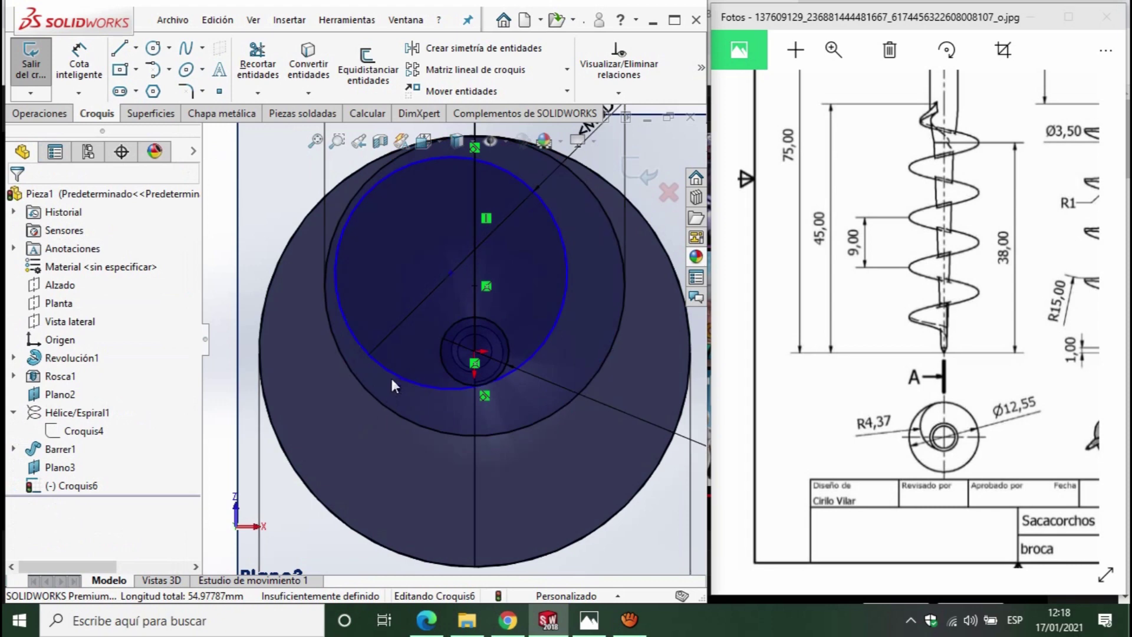
pyautogui.click(392, 378)
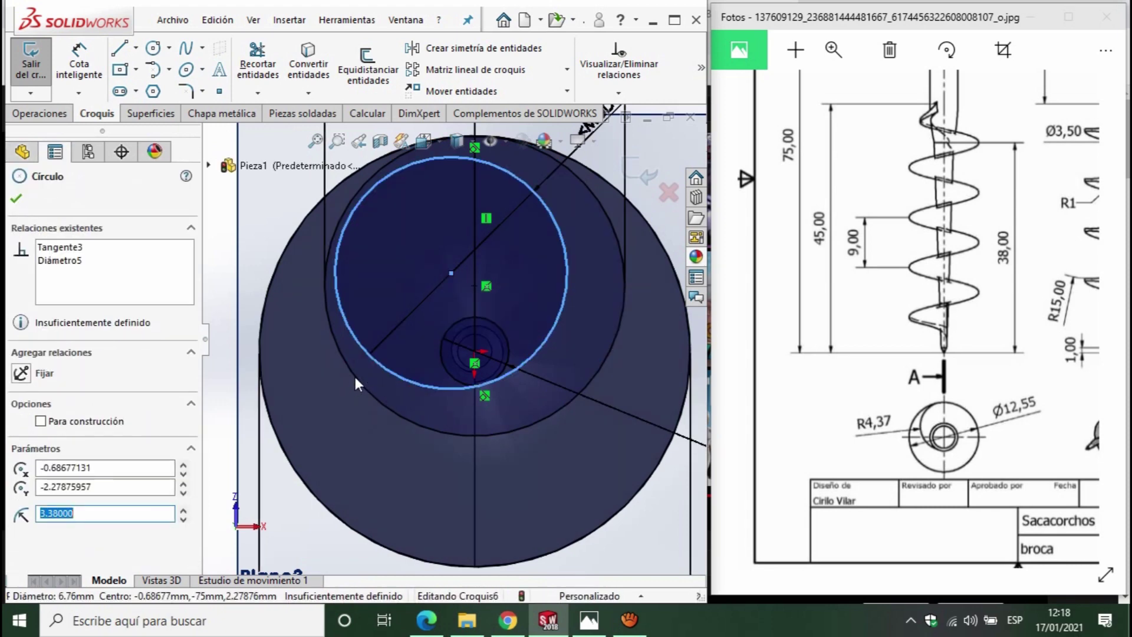
pyautogui.keyDown('ctrl'); pyautogui.click(354, 374); pyautogui.keyUp('ctrl')
pyautogui.click(21, 486)
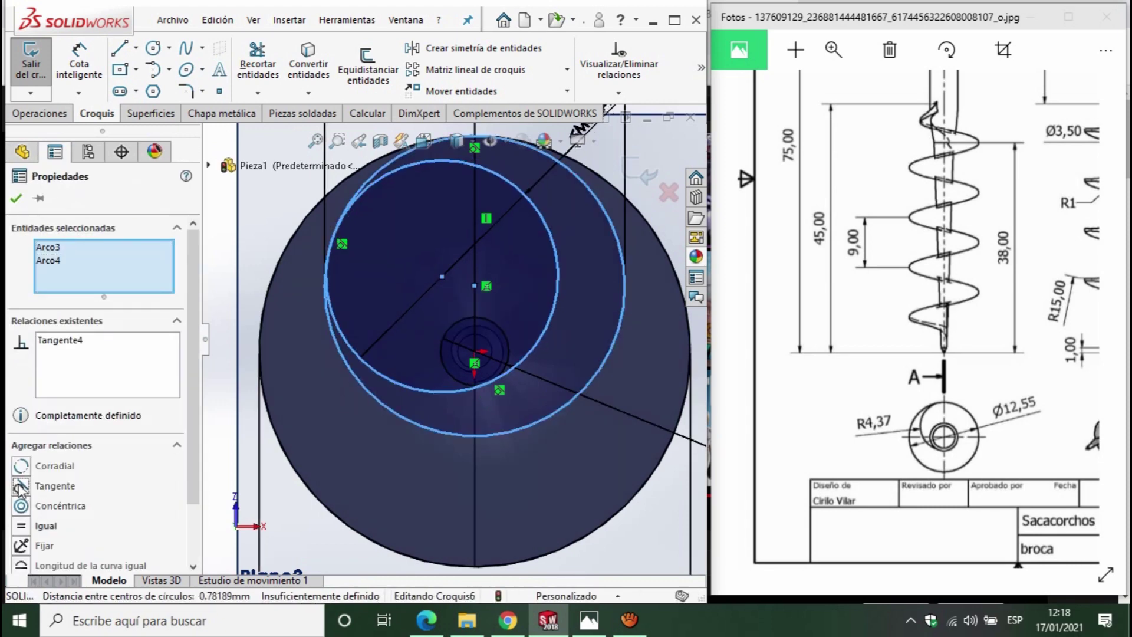
pyautogui.press('f')
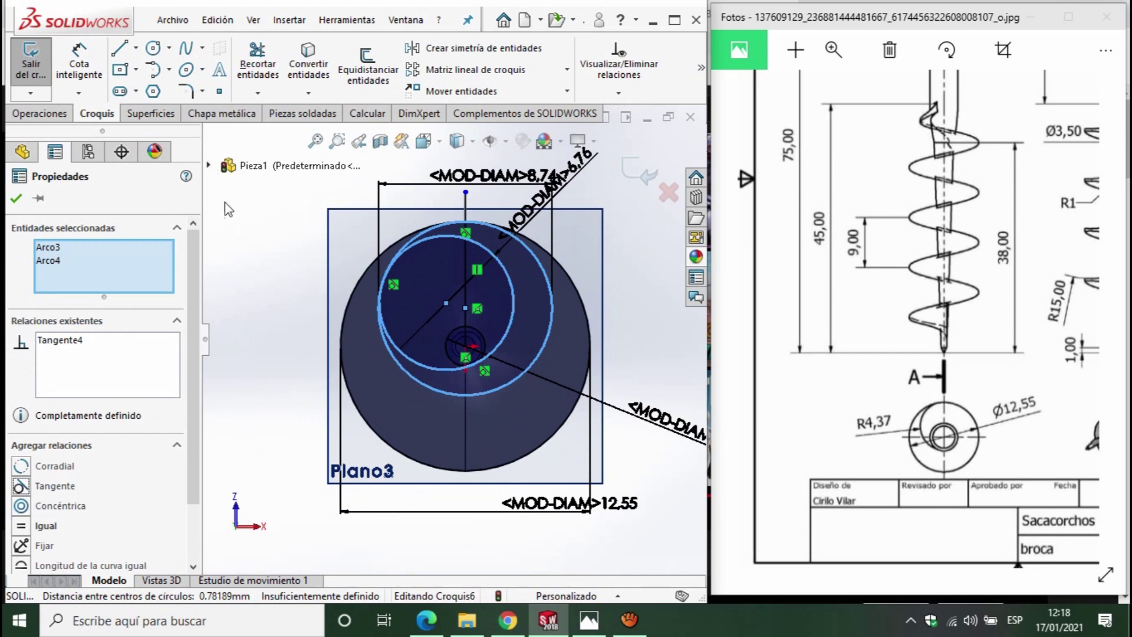
pyautogui.press('l')
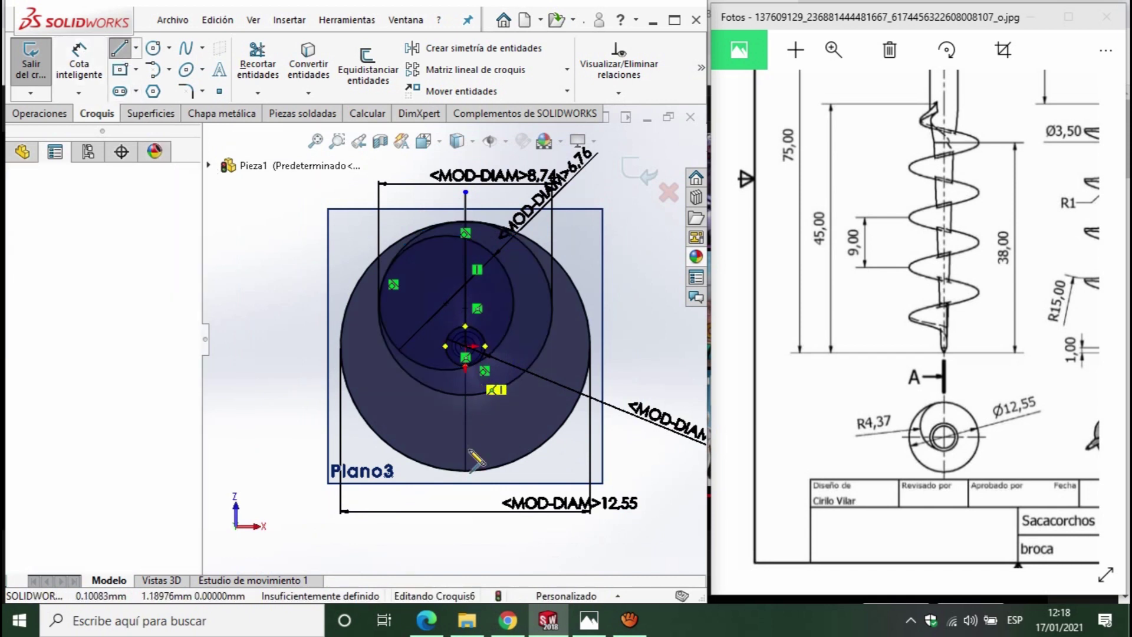
# - Draw a vertical line from the circle centre down to the outer circle's bottom
pyautogui.click(465, 346)
pyautogui.click(466, 470)
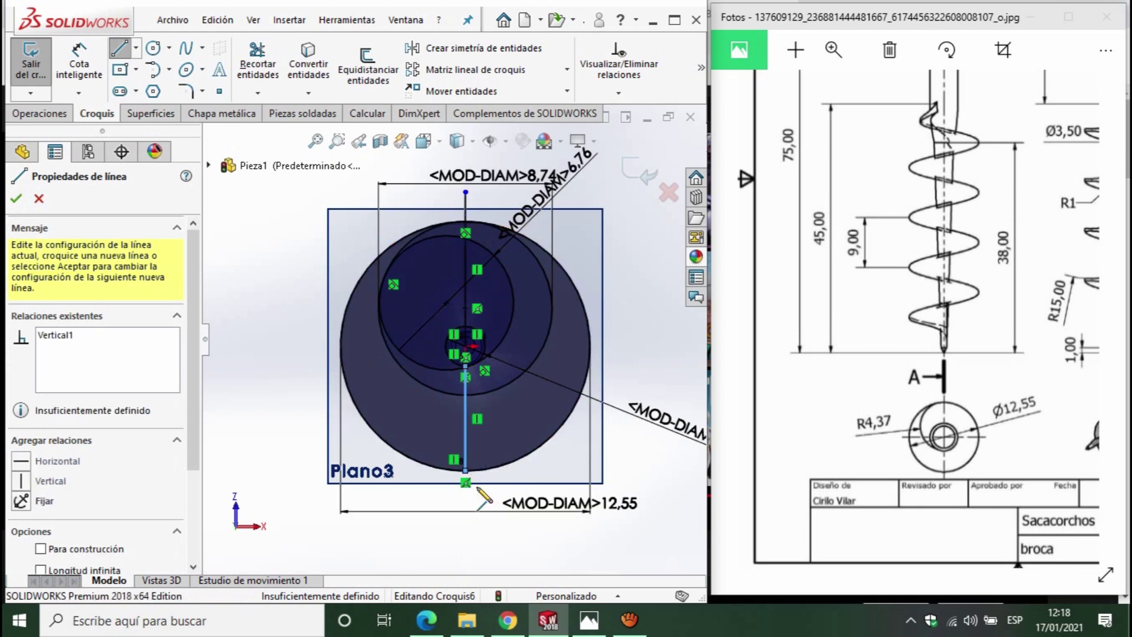
pyautogui.press('Escape')
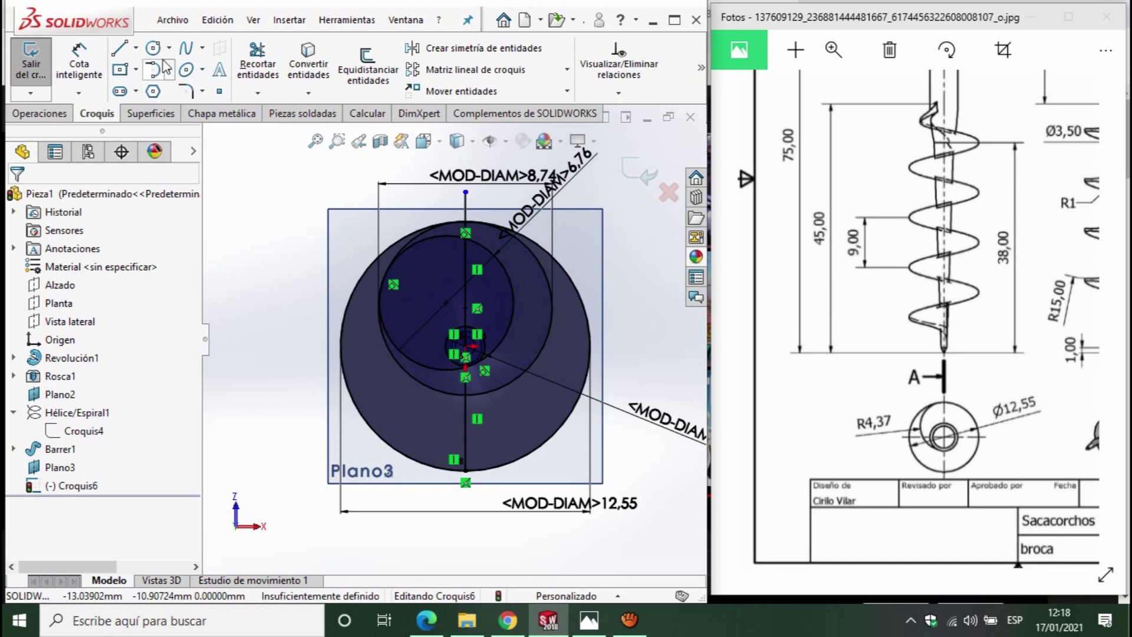
# - Trim circle segments with Trim Entities, undoing one wrong trim
pyautogui.click(258, 65)
pyautogui.moveTo(487, 398); pyautogui.dragTo(501, 324)
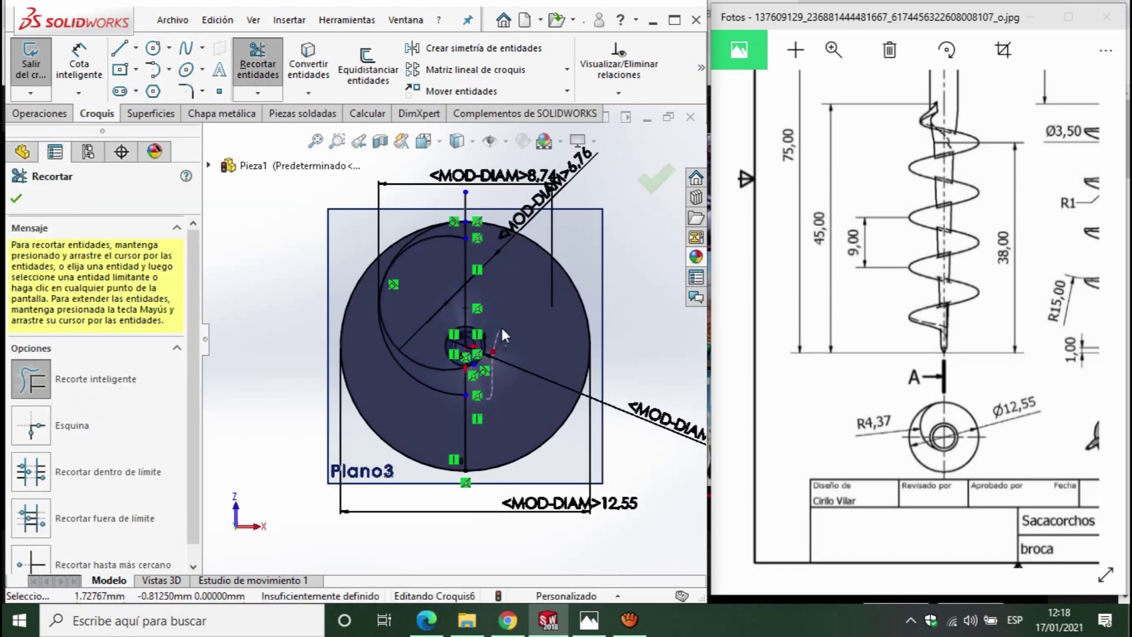
pyautogui.scroll(-2, 412, 257)
pyautogui.scroll(-2, 457, 278)
pyautogui.moveTo(452, 275); pyautogui.dragTo(486, 236)
pyautogui.hotkey('ctrl', 'z')
pyautogui.scroll(-3, 443, 410)
pyautogui.scroll(3, 437, 410)
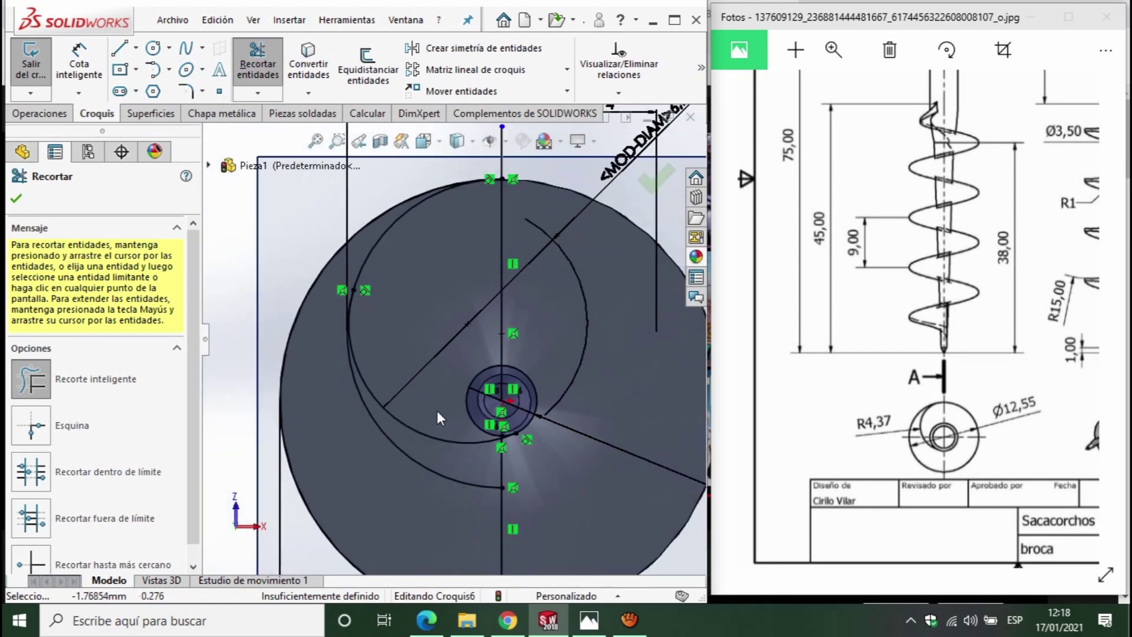
pyautogui.scroll(1, 389, 313)
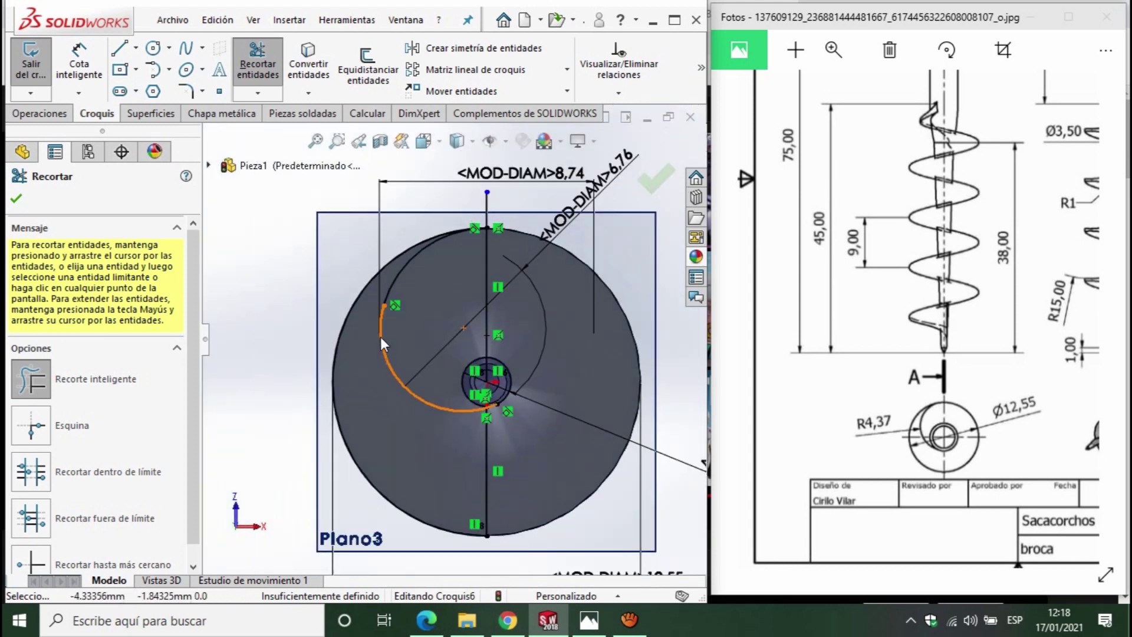
pyautogui.scroll(-3, 398, 317)
pyautogui.scroll(5, 427, 291)
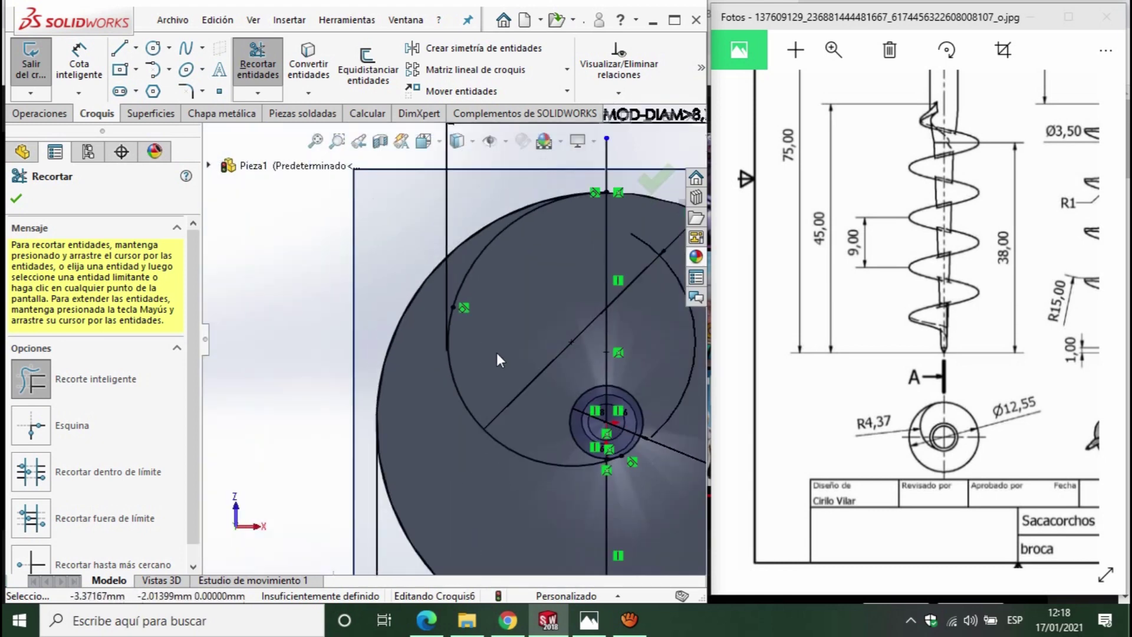
pyautogui.scroll(1, 497, 353)
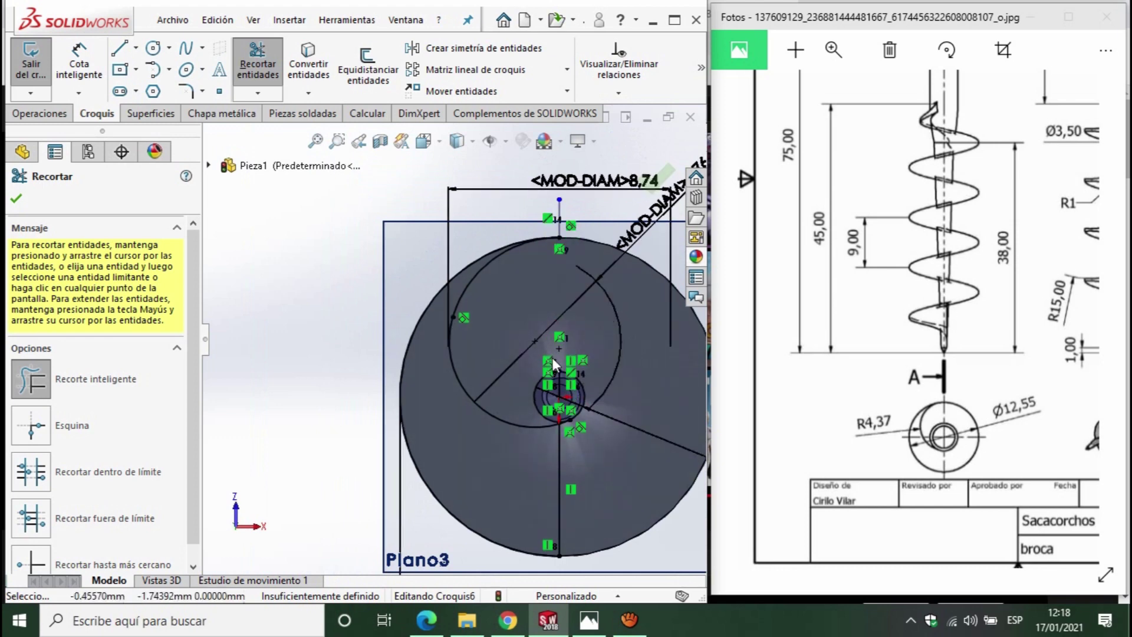
pyautogui.scroll(-2, 564, 411)
# - Trim away the unwanted circle arc and the short vertical segment between arcs
pyautogui.click(119, 48)
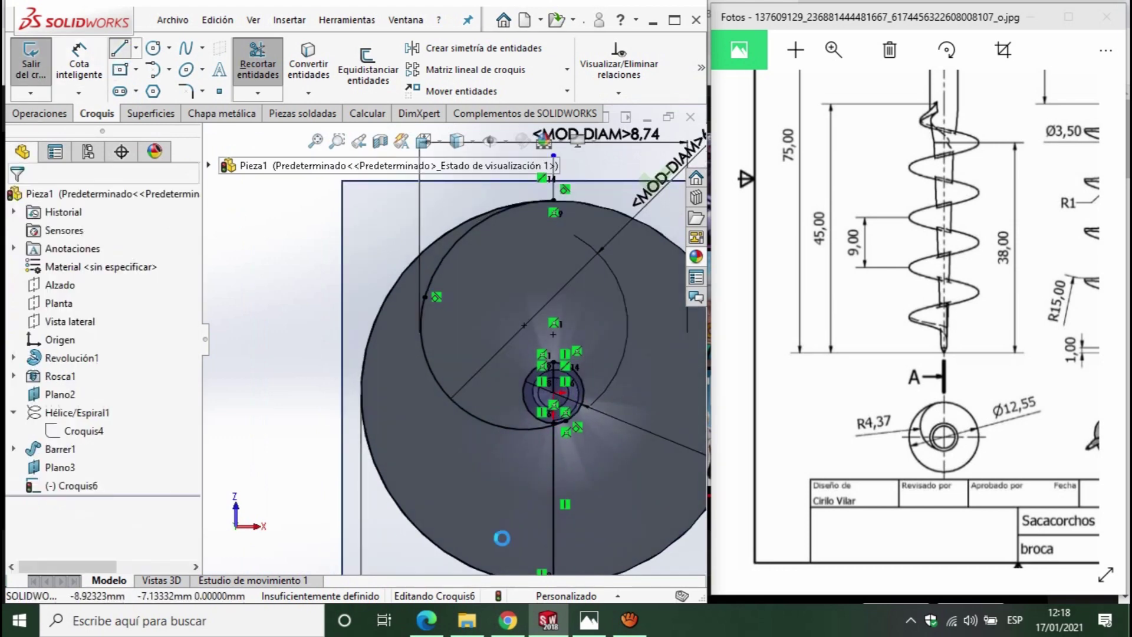
pyautogui.scroll(-3, 553, 424)
pyautogui.scroll(-2, 549, 356)
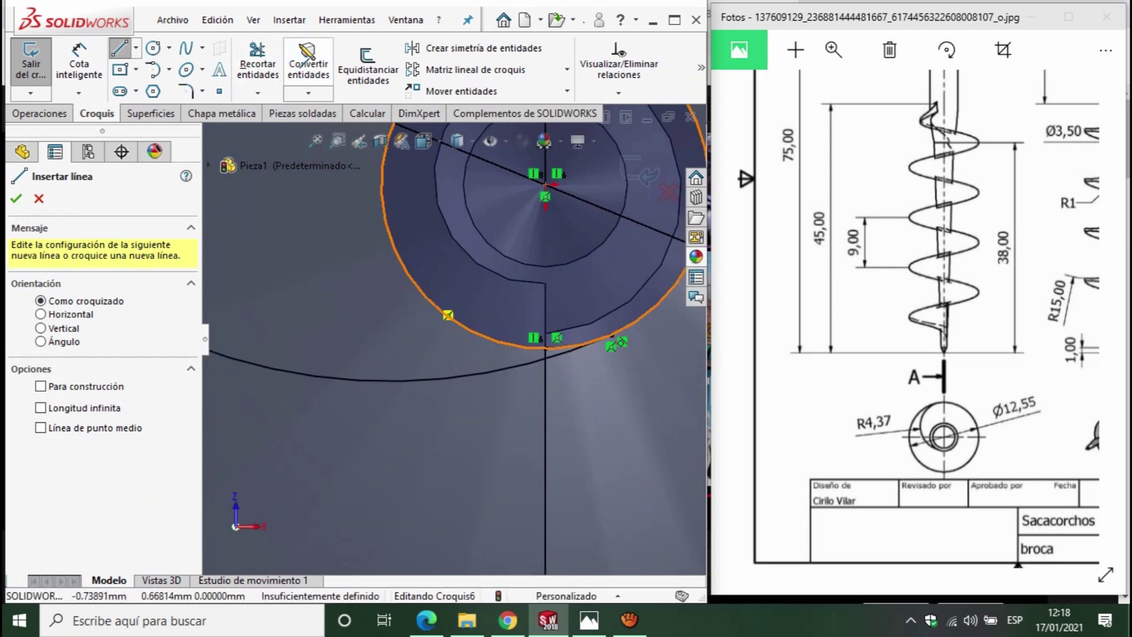
pyautogui.click(273, 59)
pyautogui.moveTo(377, 277); pyautogui.dragTo(500, 295)
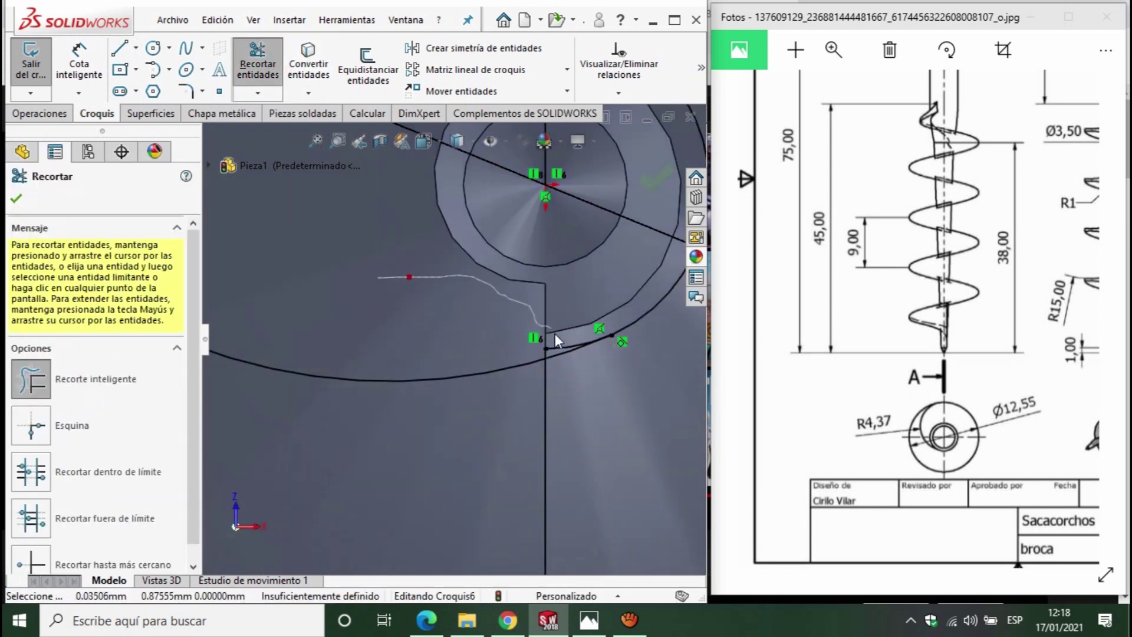
pyautogui.moveTo(538, 349); pyautogui.dragTo(569, 332)
pyautogui.scroll(3, 543, 419)
pyautogui.scroll(2, 525, 455)
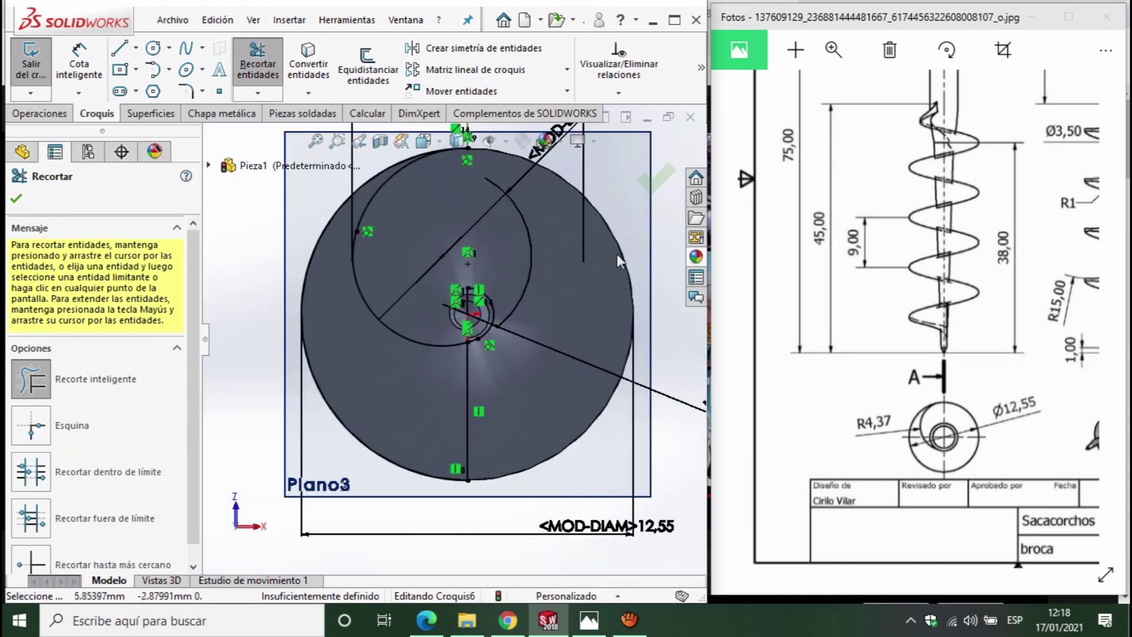
pyautogui.scroll(1, 628, 229)
pyautogui.scroll(2, 521, 310)
pyautogui.scroll(-2, 502, 295)
pyautogui.scroll(-2, 463, 267)
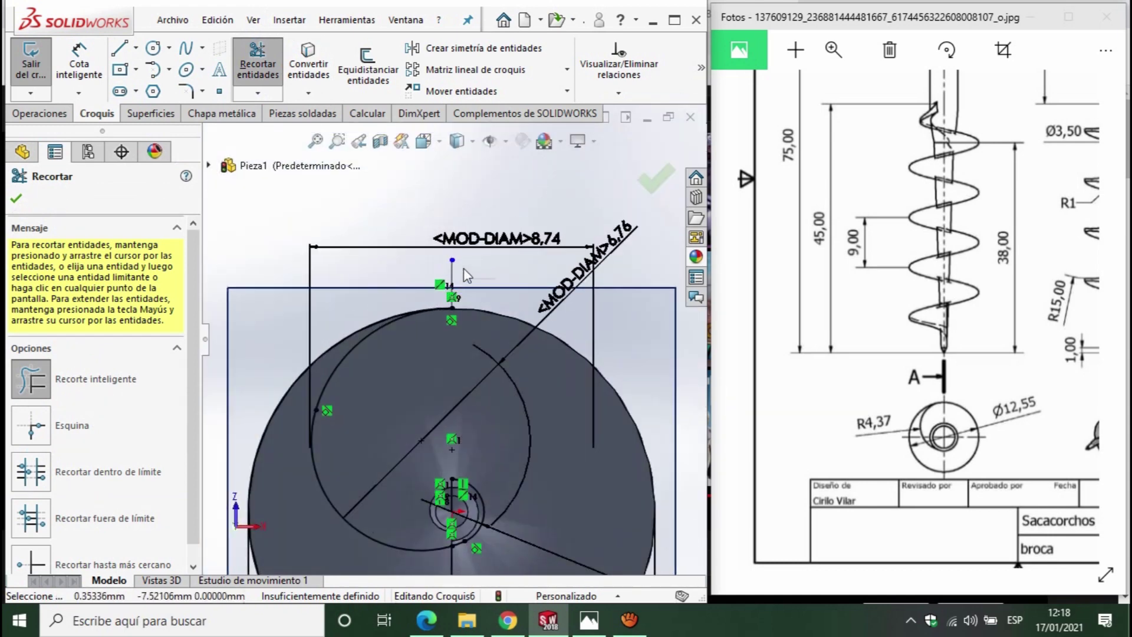
pyautogui.scroll(3, 447, 401)
# - Orbit the model to inspect the trimmed profile against the screw coils
pyautogui.moveTo(448, 410)
pyautogui.mouseDown(button='middle')
pyautogui.moveTo(489, 340)
pyautogui.moveTo(475, 356)
pyautogui.mouseUp(button='middle')
pyautogui.scroll(-3, 519, 242)
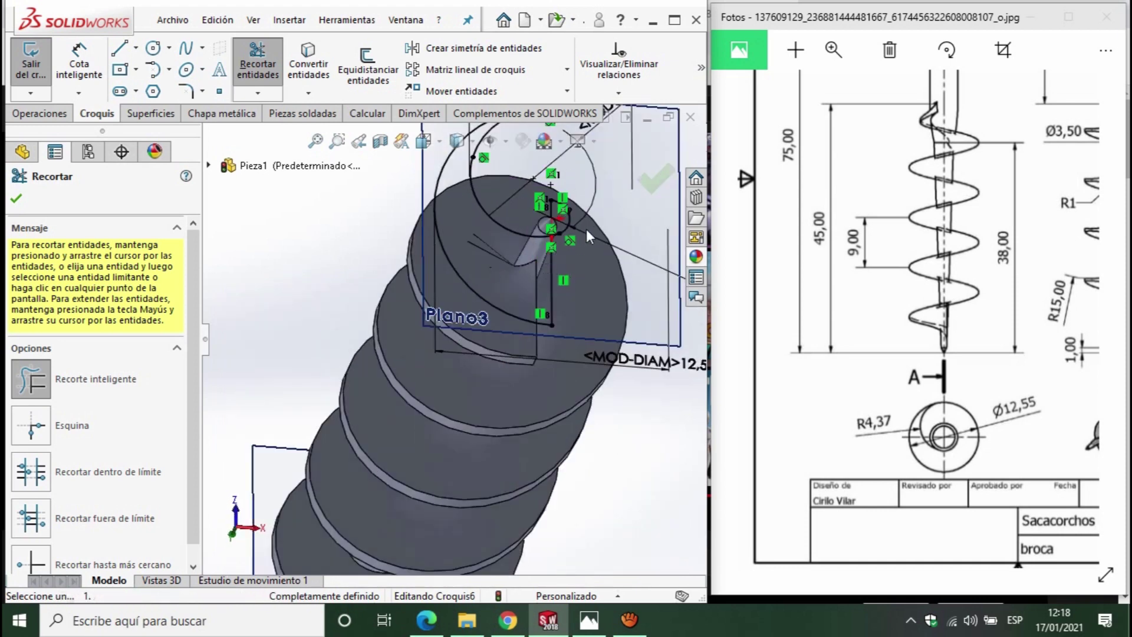
pyautogui.scroll(-1, 585, 269)
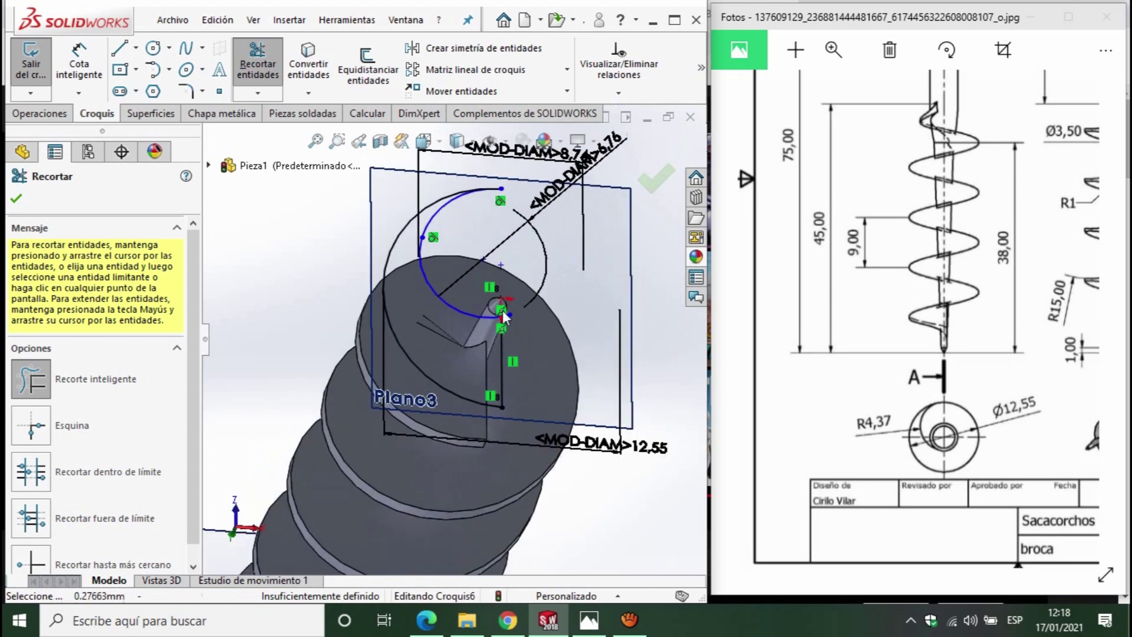
pyautogui.scroll(-2, 500, 342)
pyautogui.scroll(-2, 480, 291)
pyautogui.scroll(1, 491, 300)
pyautogui.scroll(3, 503, 339)
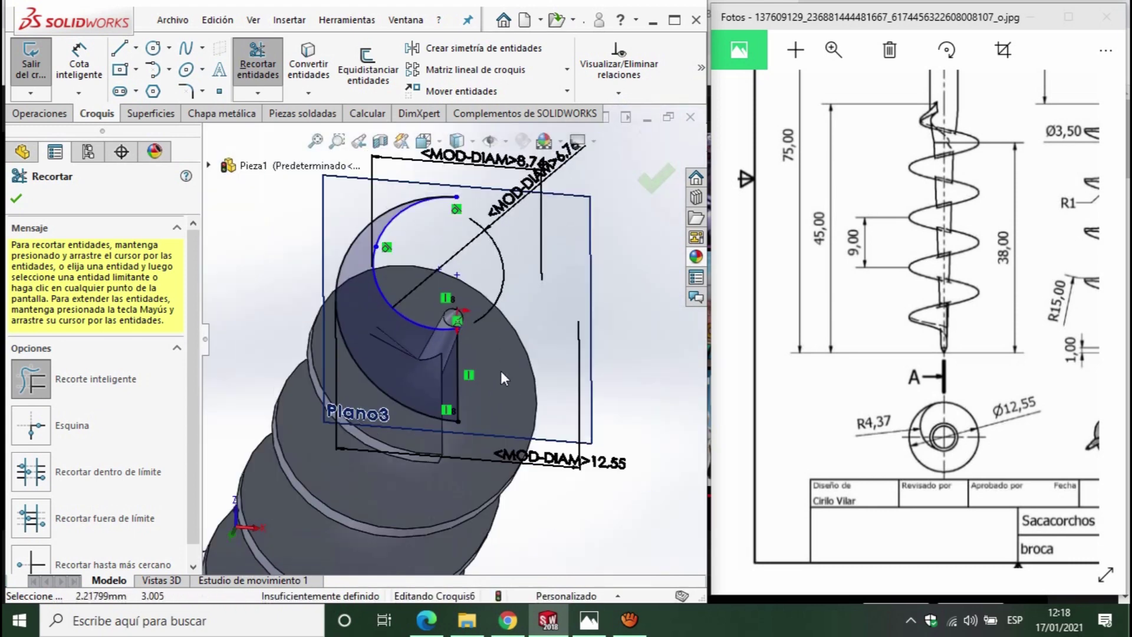
pyautogui.scroll(2, 501, 371)
pyautogui.scroll(-1, 462, 315)
pyautogui.moveTo(463, 314)
pyautogui.mouseDown(button='middle')
pyautogui.moveTo(482, 327)
pyautogui.moveTo(459, 377)
pyautogui.moveTo(492, 418)
pyautogui.moveTo(401, 413)
pyautogui.mouseUp(button='middle')
# - Cut-extrude the Plano3 sketch to a specified depth of 10 mm
pyautogui.click(40, 113)
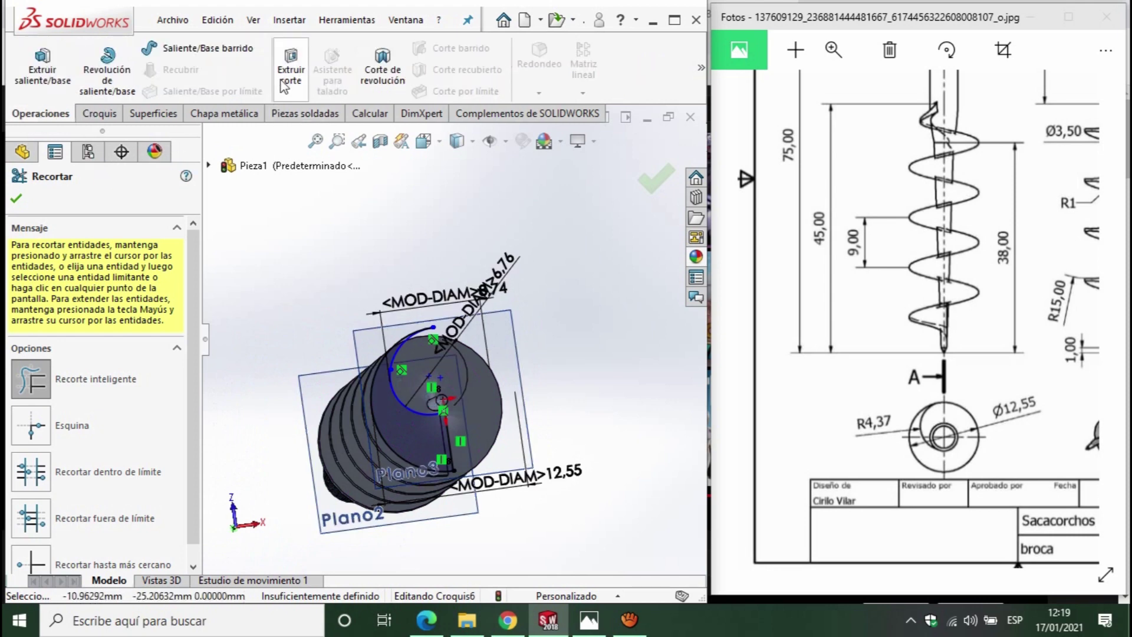
pyautogui.click(290, 65)
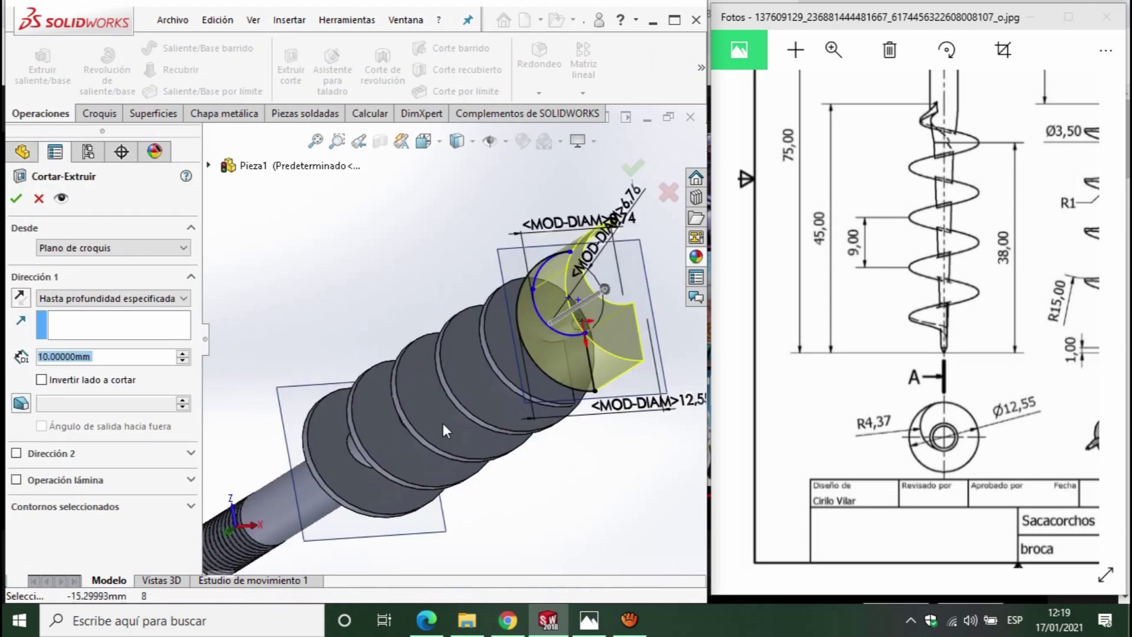
pyautogui.moveTo(661, 249); pyautogui.dragTo(643, 254)
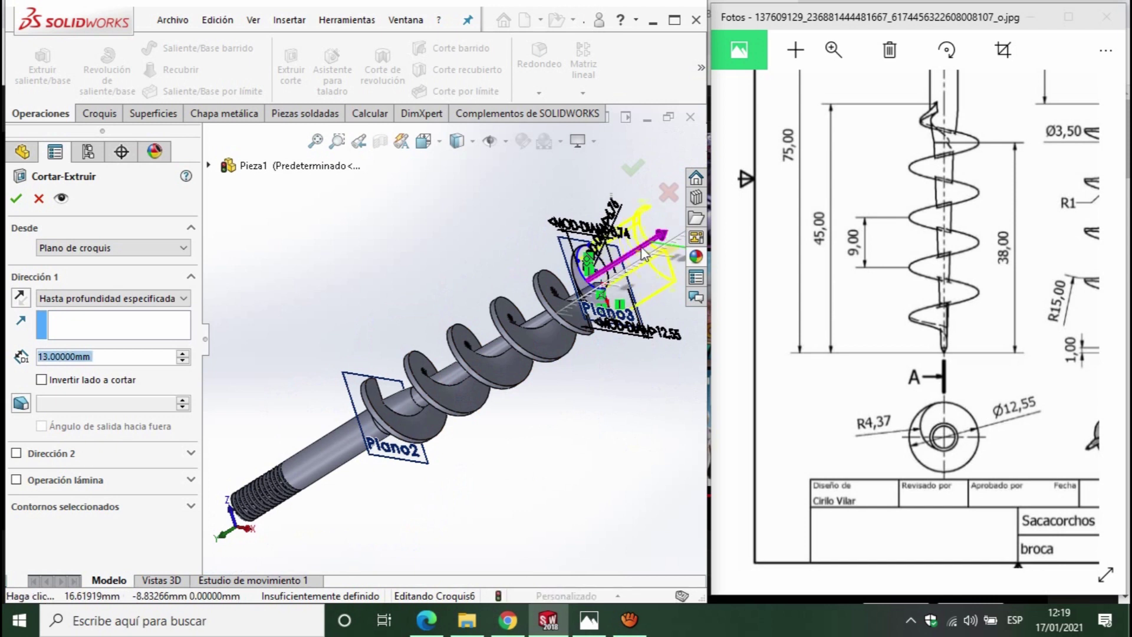
pyautogui.write('3')
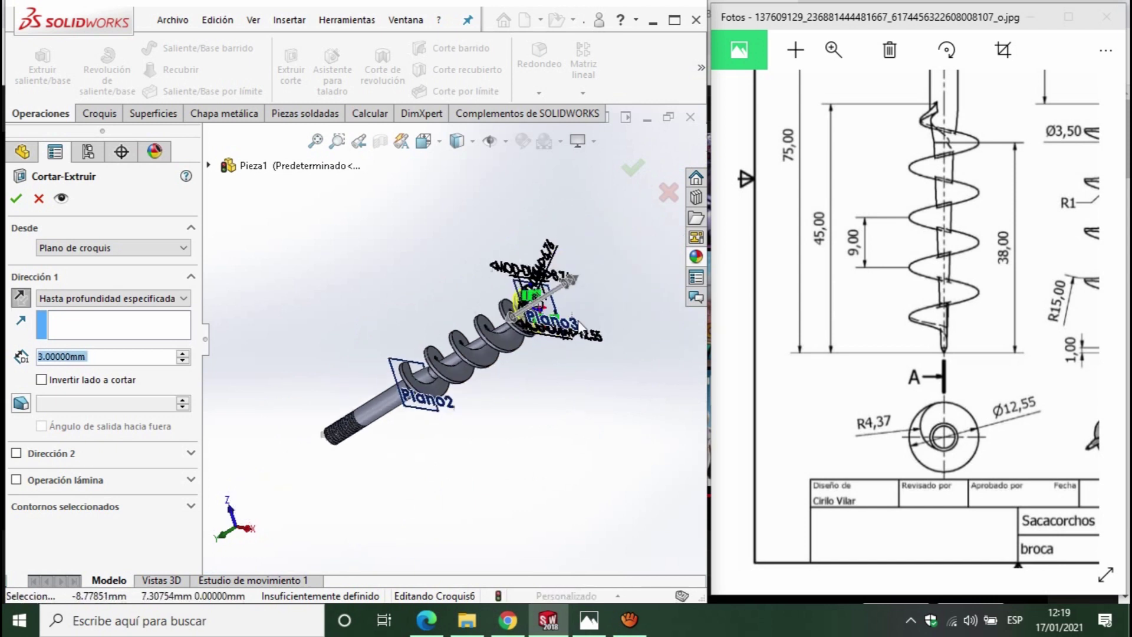
pyautogui.moveTo(602, 299)
pyautogui.mouseDown(button='middle')
pyautogui.moveTo(545, 333)
pyautogui.moveTo(554, 296)
pyautogui.moveTo(507, 306)
pyautogui.mouseUp(button='middle')
pyautogui.moveTo(506, 324); pyautogui.dragTo(494, 331)
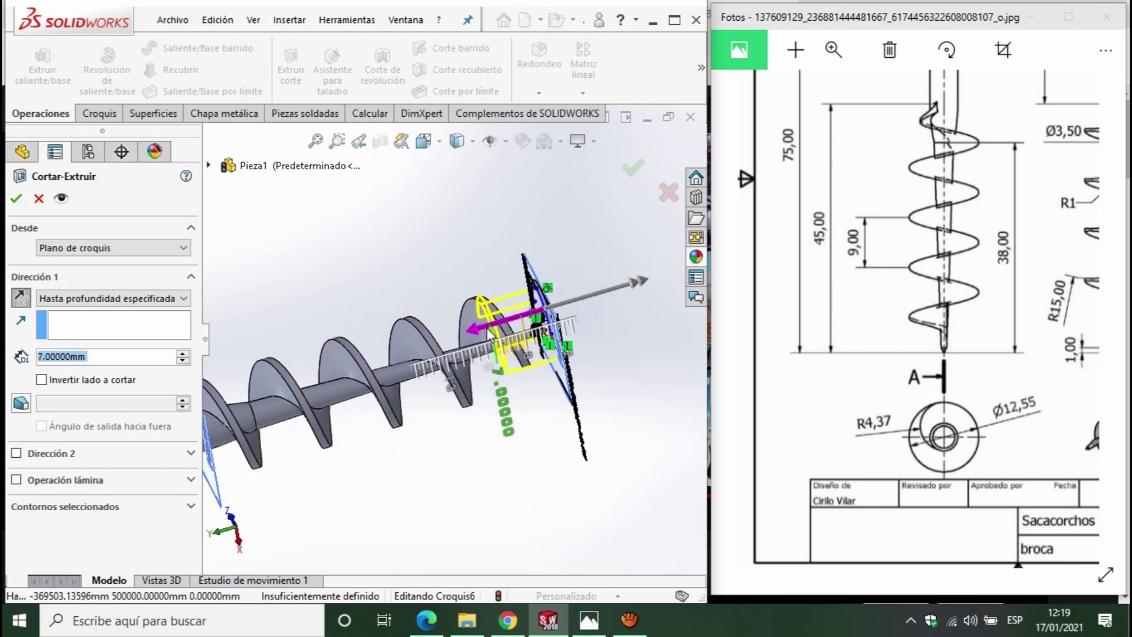
# - Orbit around the screw tip to inspect the Cortar-Extruir1 cut
pyautogui.moveTo(472, 349)
pyautogui.mouseDown(button='middle')
pyautogui.moveTo(544, 418)
pyautogui.moveTo(534, 415)
pyautogui.mouseUp(button='middle')
pyautogui.moveTo(429, 353); pyautogui.dragTo(237, 326, button='middle')
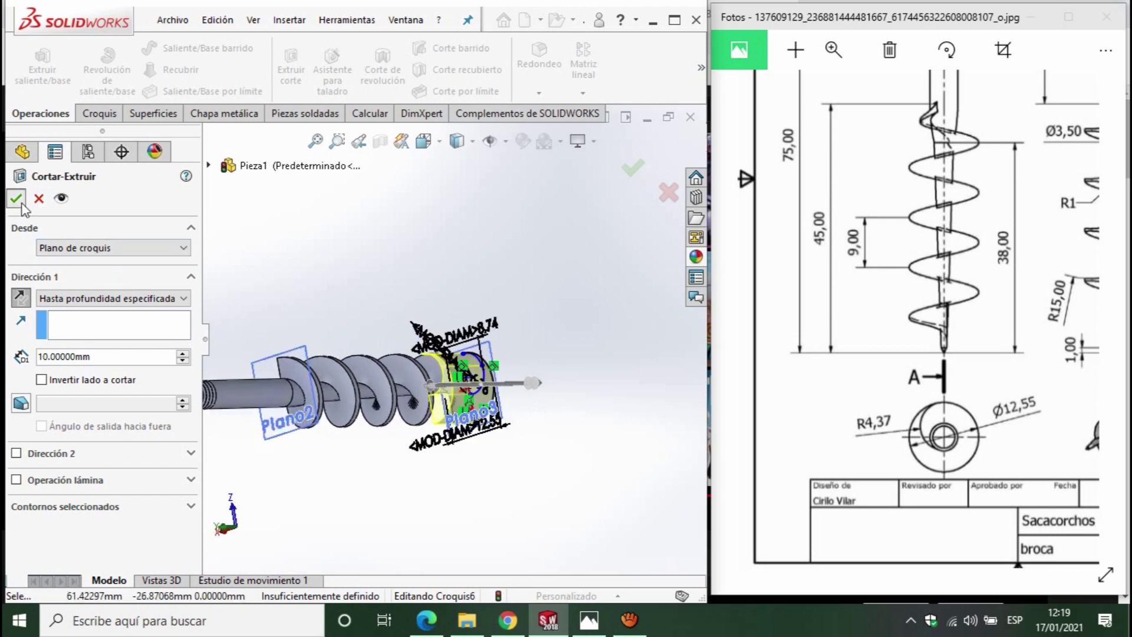
pyautogui.scroll(-3, 596, 409)
pyautogui.moveTo(420, 407)
pyautogui.mouseDown(button='middle')
pyautogui.moveTo(396, 363)
pyautogui.moveTo(399, 386)
pyautogui.moveTo(437, 346)
pyautogui.mouseUp(button='middle')
pyautogui.scroll(5, 552, 370)
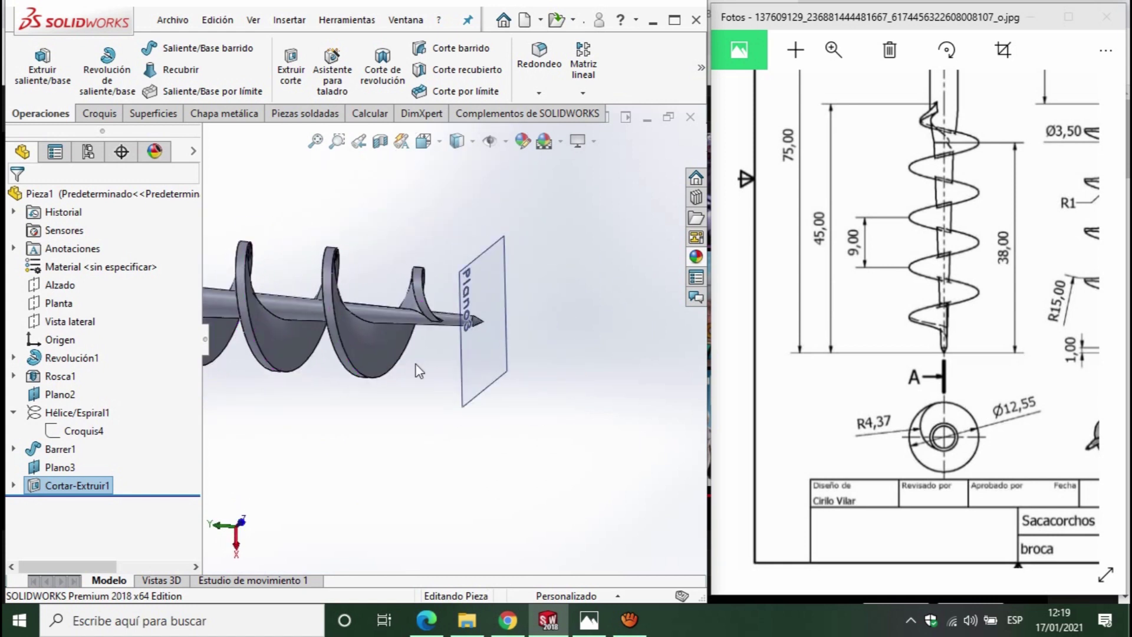
# - Hide the Plano3 and Plano2 reference planes
pyautogui.scroll(-3, 551, 370)
pyautogui.scroll(2, 397, 374)
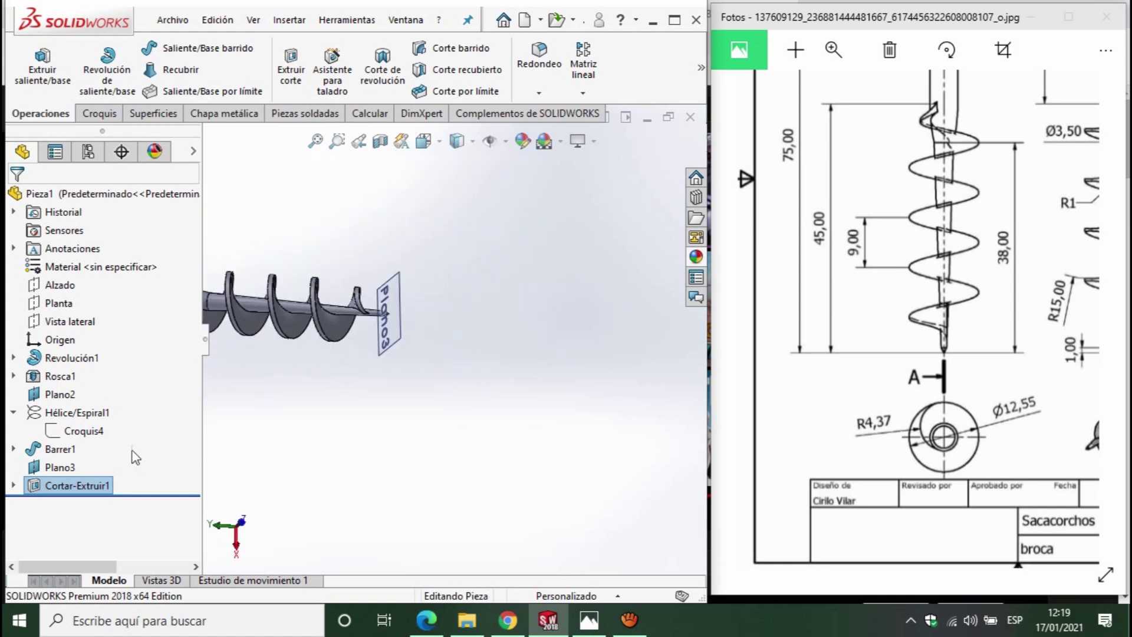
pyautogui.click(59, 468)
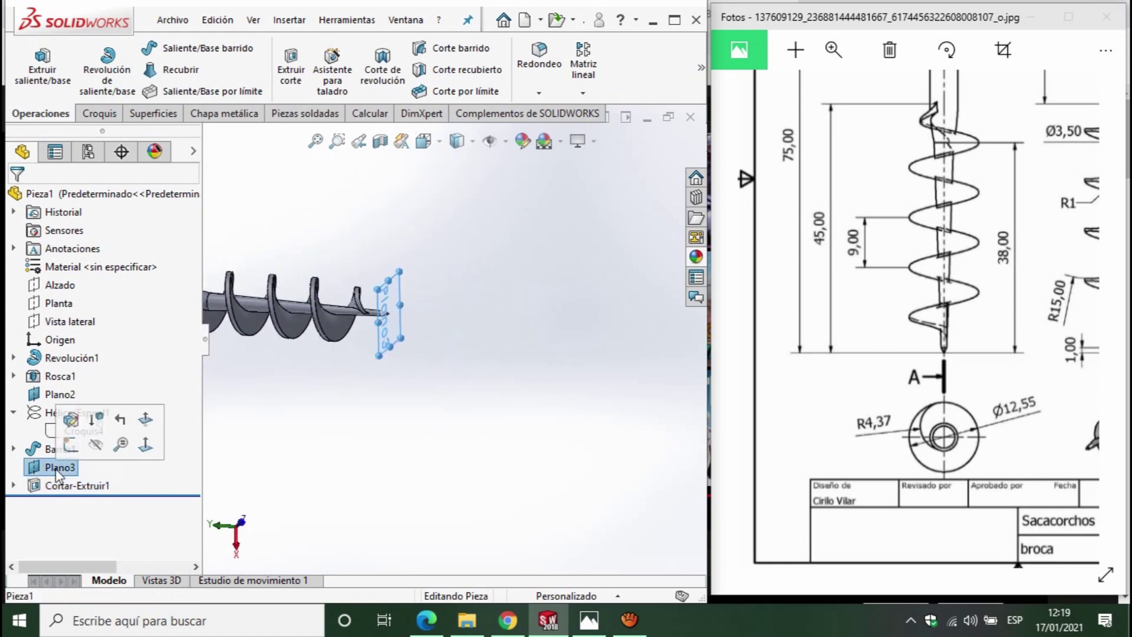
pyautogui.click(96, 447)
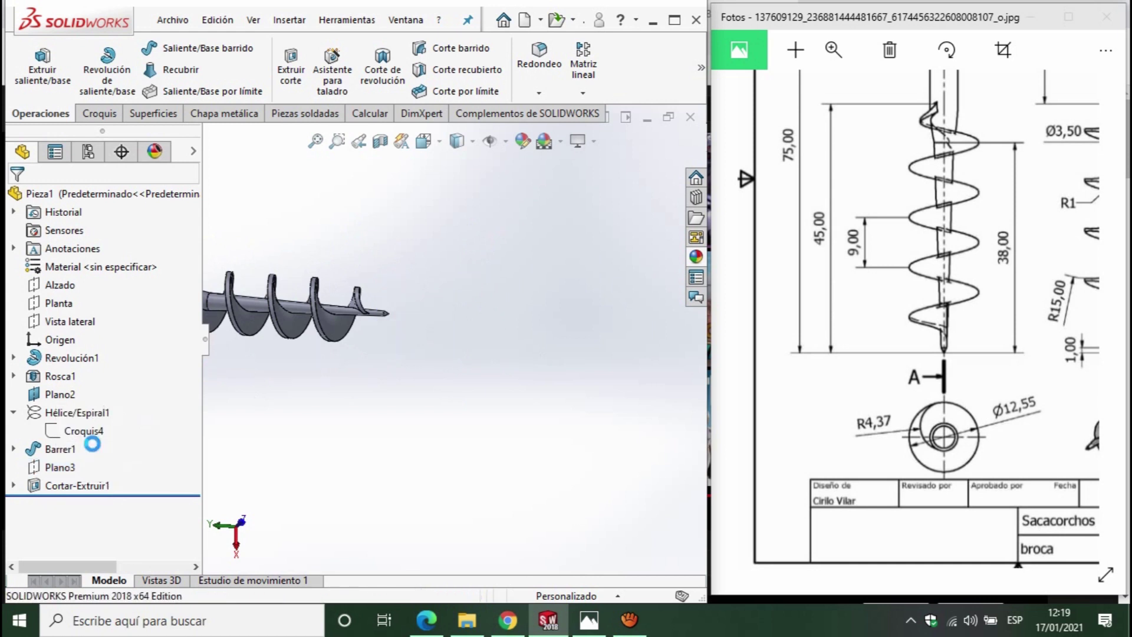
pyautogui.press('f')
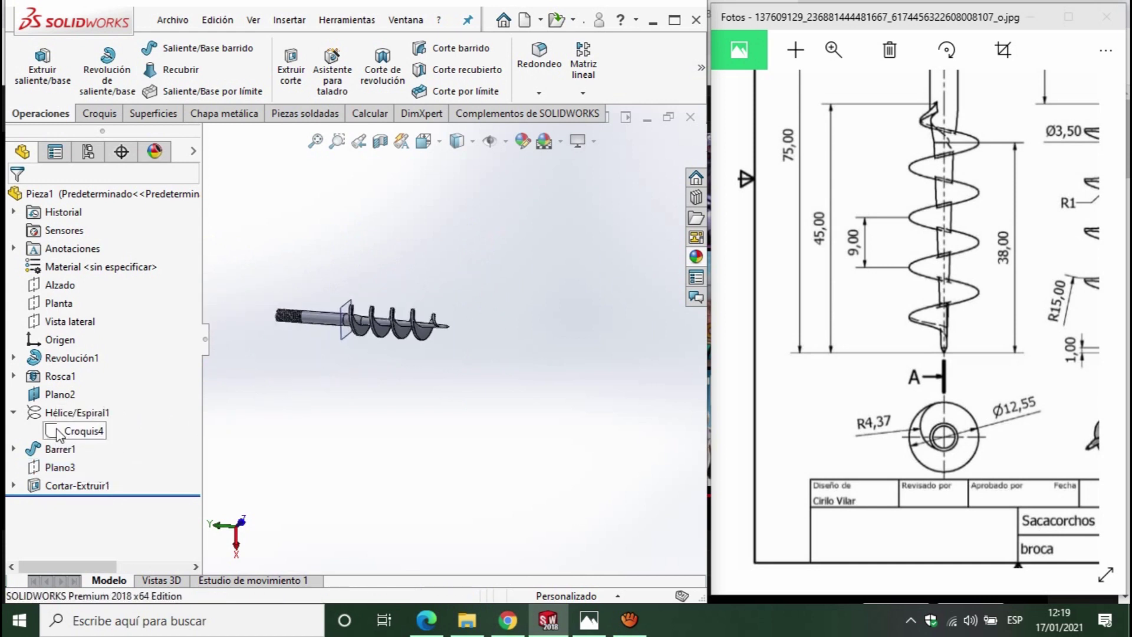
pyautogui.rightClick(70, 394)
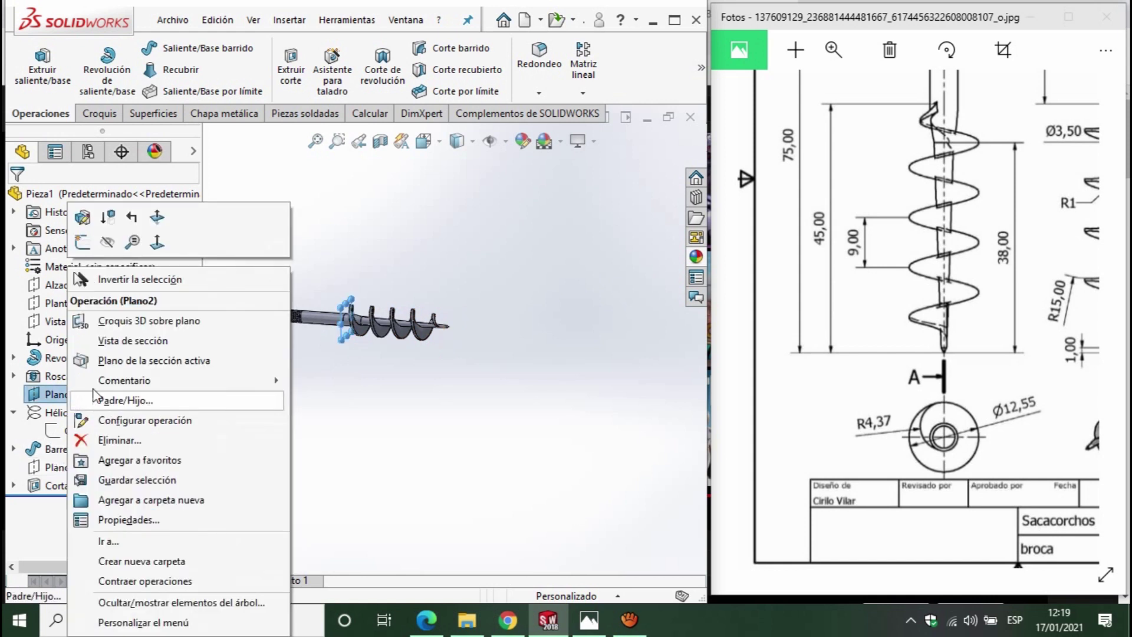
pyautogui.click(105, 241)
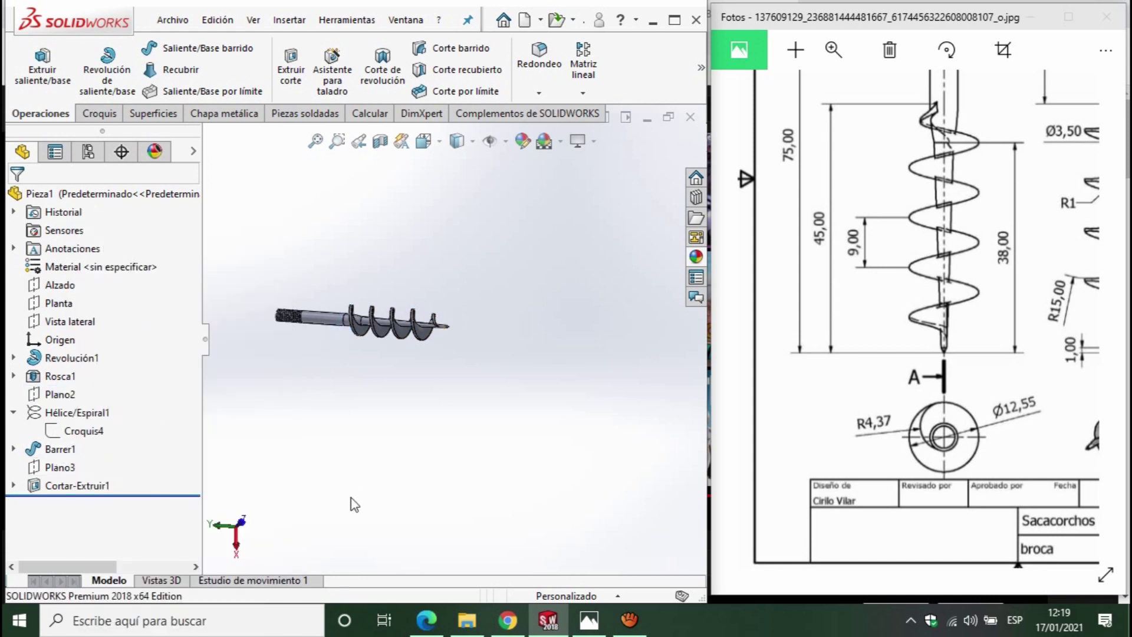
# - Return to the isometric view, inspect the corkscrew, and maximize the SOLIDWORKS window
pyautogui.hotkey('ctrl', '7')
pyautogui.scroll(-3, 467, 390)
pyautogui.scroll(3, 467, 390)
pyautogui.moveTo(513, 417)
pyautogui.mouseDown(button='middle')
pyautogui.moveTo(562, 265)
pyautogui.moveTo(537, 313)
pyautogui.moveTo(503, 308)
pyautogui.moveTo(505, 270)
pyautogui.moveTo(444, 384)
pyautogui.moveTo(506, 257)
pyautogui.moveTo(518, 412)
pyautogui.moveTo(448, 392)
pyautogui.mouseUp(button='middle')
pyautogui.scroll(-3, 546, 387)
pyautogui.scroll(-2, 469, 403)
pyautogui.scroll(2, 443, 389)
pyautogui.hotkey('ctrl', '7')
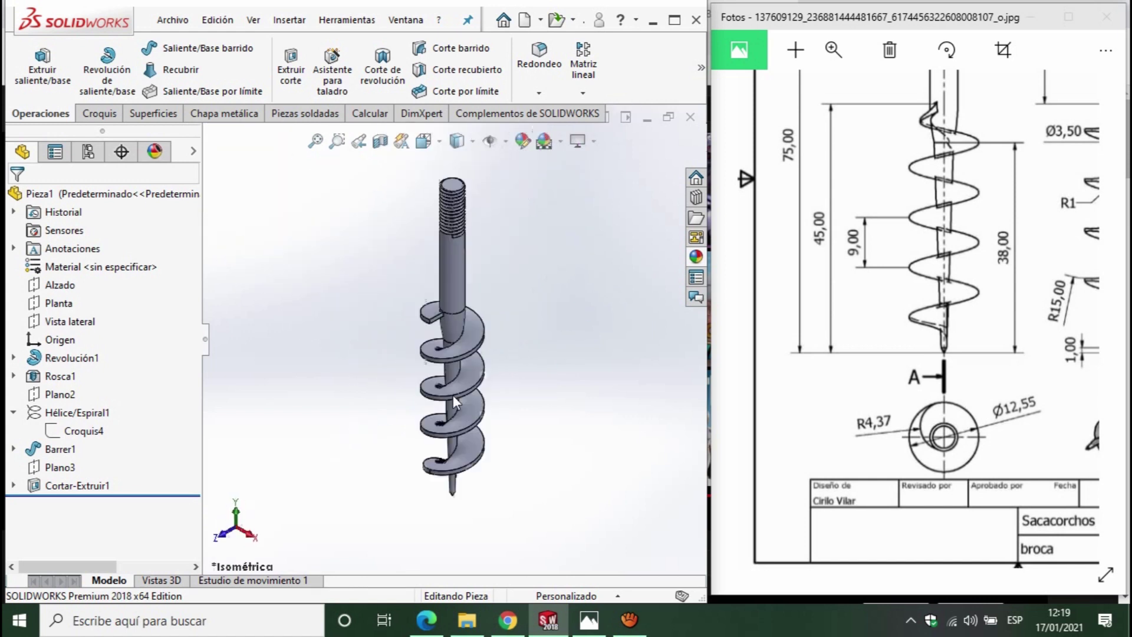
pyautogui.scroll(-1, 458, 387)
pyautogui.scroll(2, 457, 388)
pyautogui.click(674, 20)
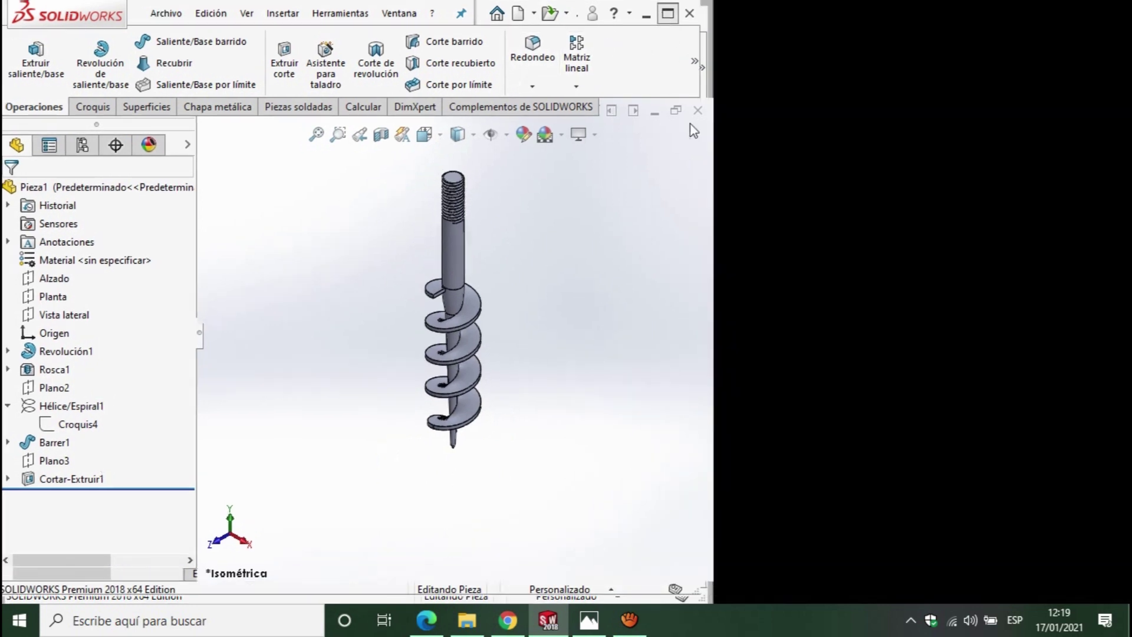
# - Enable RealView graphics from the display settings and orbit the corkscrew
pyautogui.click(804, 129)
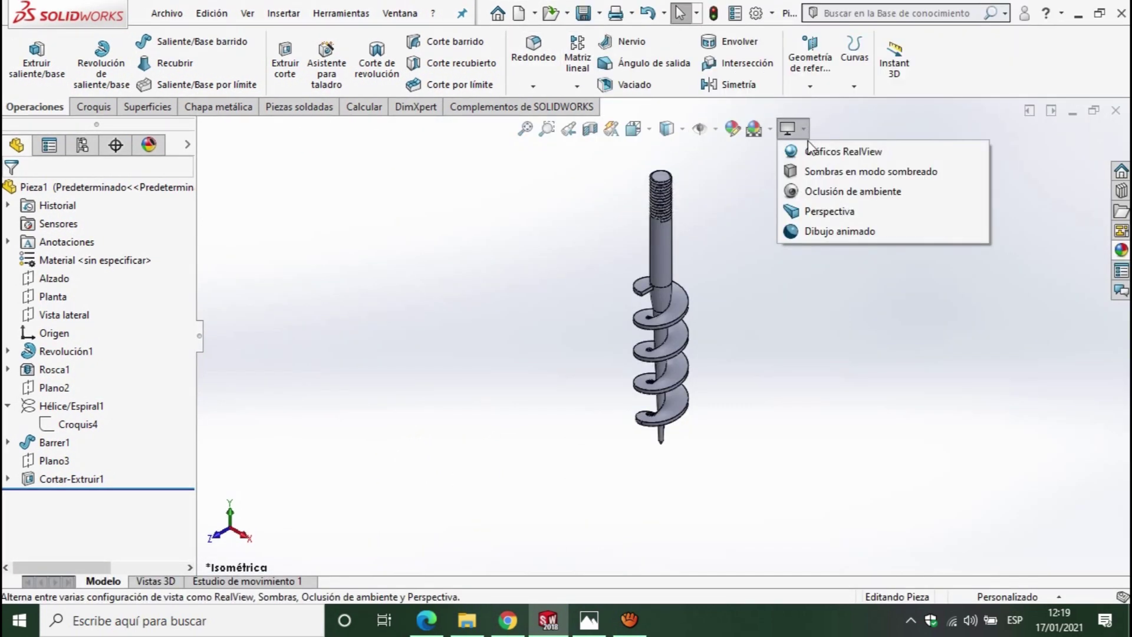
pyautogui.click(804, 154)
pyautogui.moveTo(354, 413)
pyautogui.mouseDown(button='middle')
pyautogui.moveTo(406, 404)
pyautogui.moveTo(413, 422)
pyautogui.moveTo(321, 472)
pyautogui.moveTo(211, 483)
pyautogui.mouseUp(button='middle')
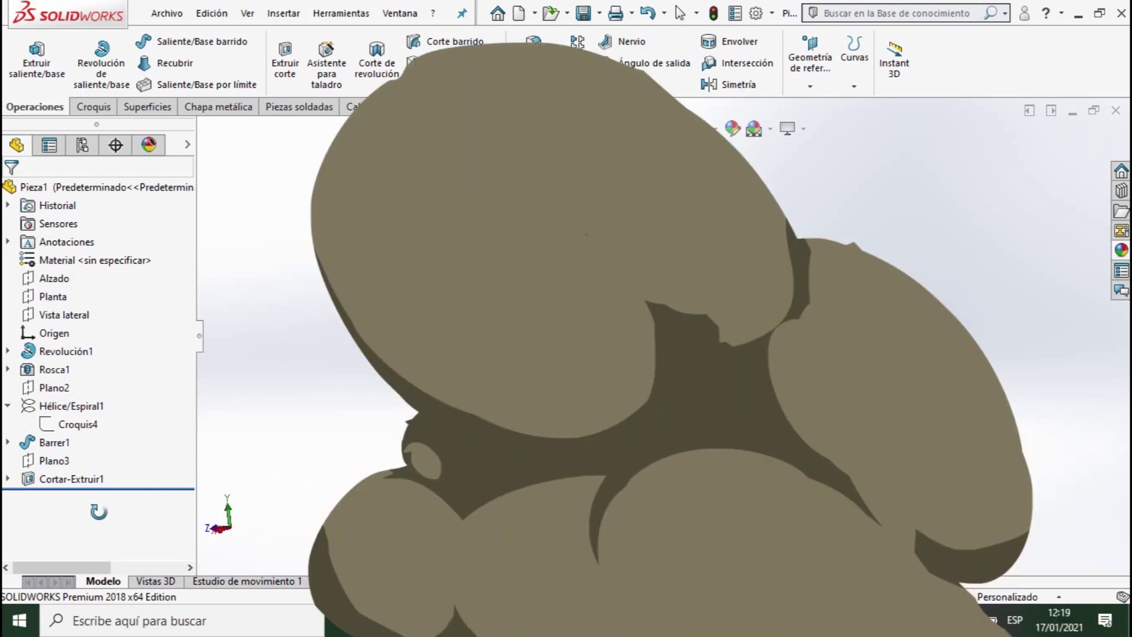